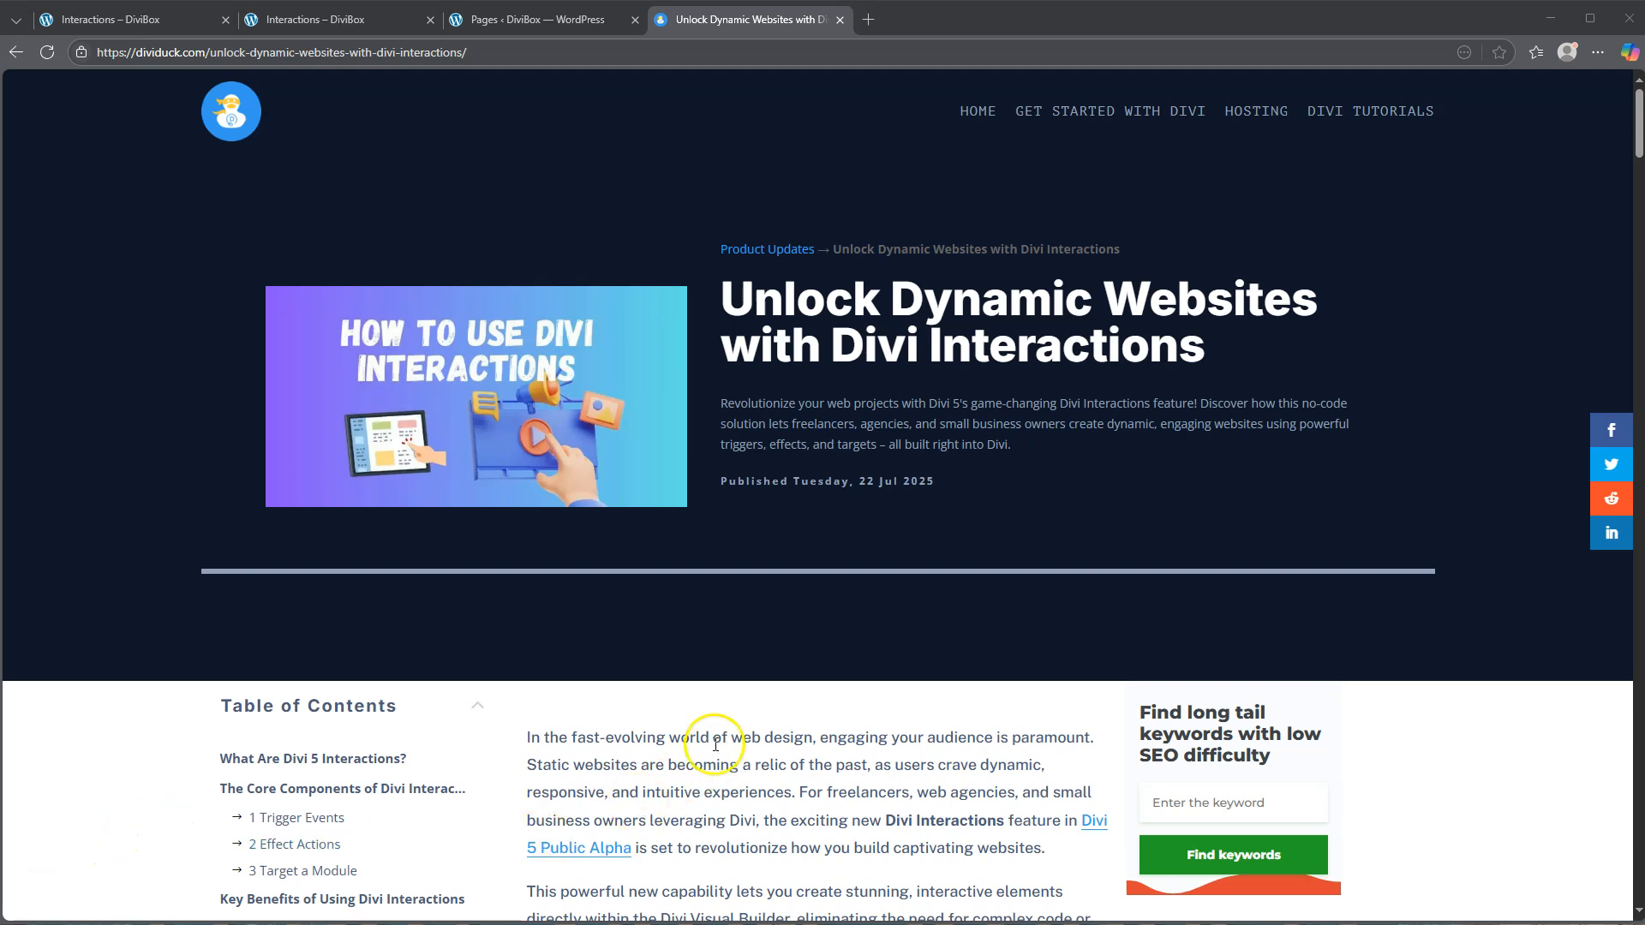
Step: Read through the article on Divi 5 Interactions, covering its core components, benefits and getting-started sections, and close it
{"action": "scroll", "coordinate": [846, 471], "scroll_direction": "down", "scroll_amount": 5}
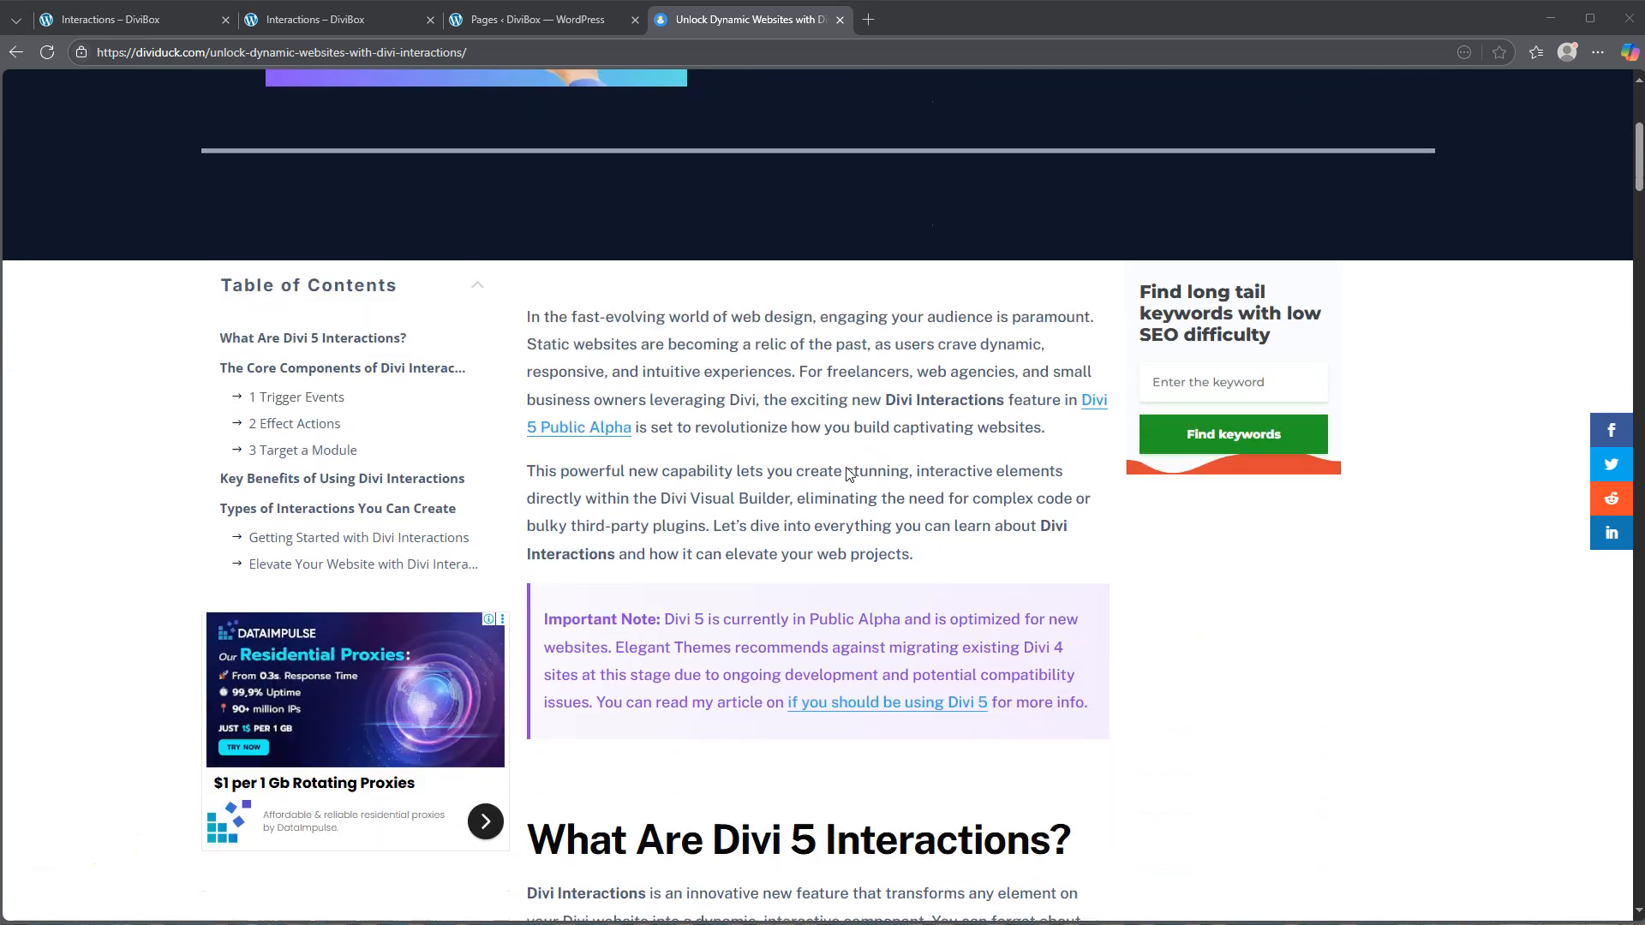
{"action": "scroll", "coordinate": [847, 471], "scroll_direction": "down", "scroll_amount": 8}
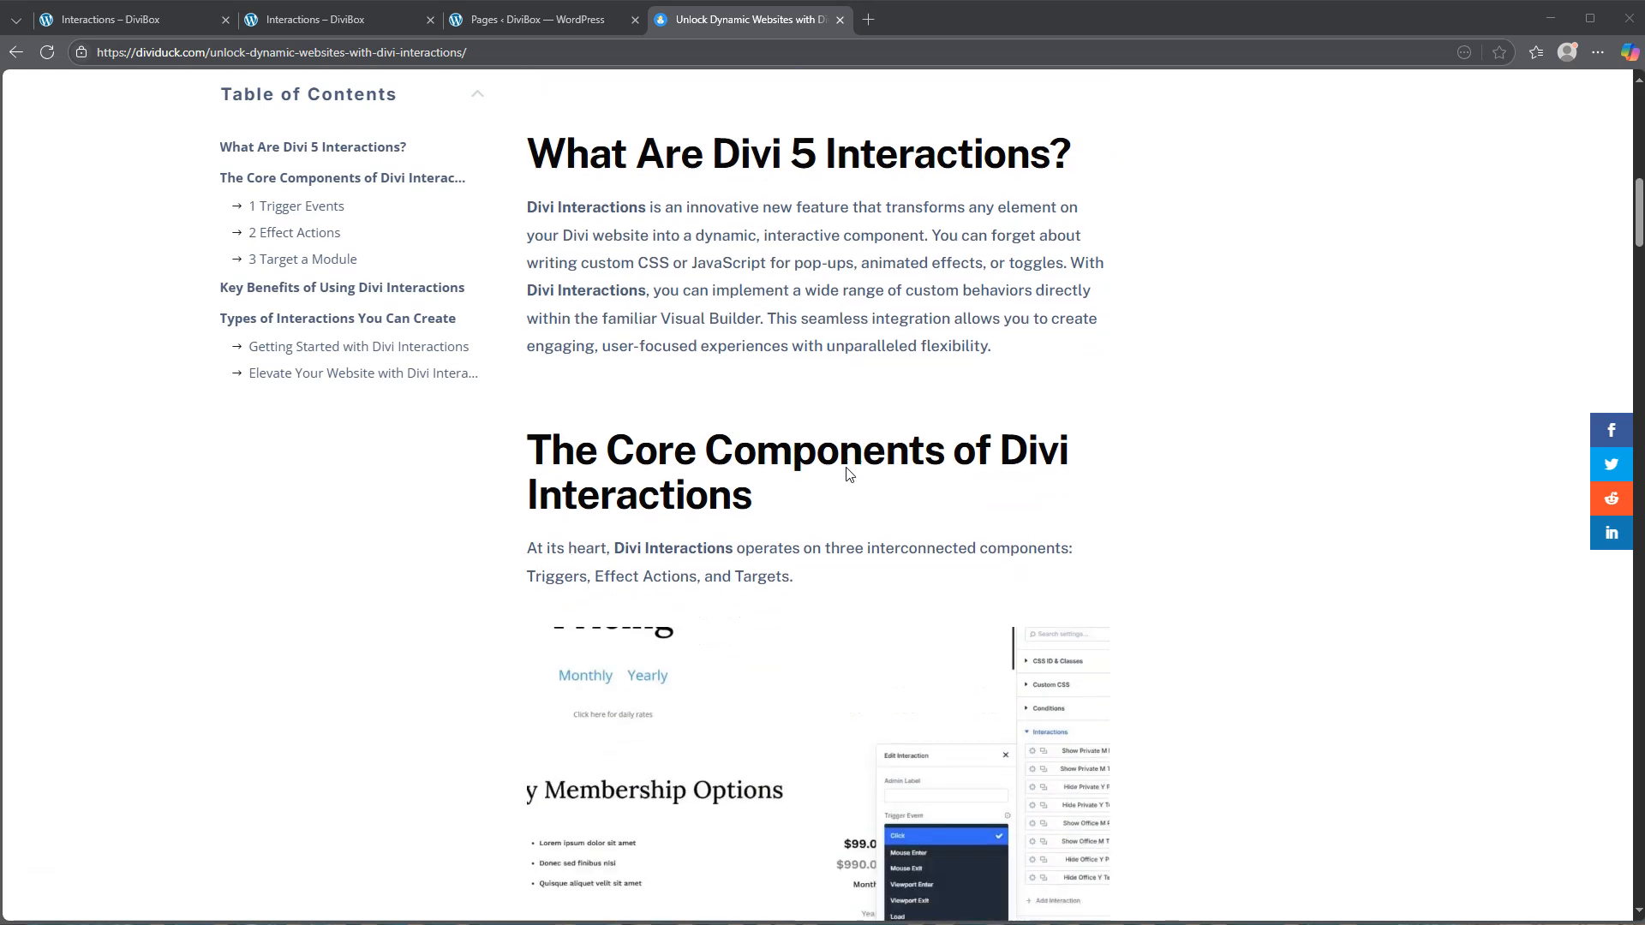
{"action": "scroll", "coordinate": [848, 474], "scroll_direction": "down", "scroll_amount": 10}
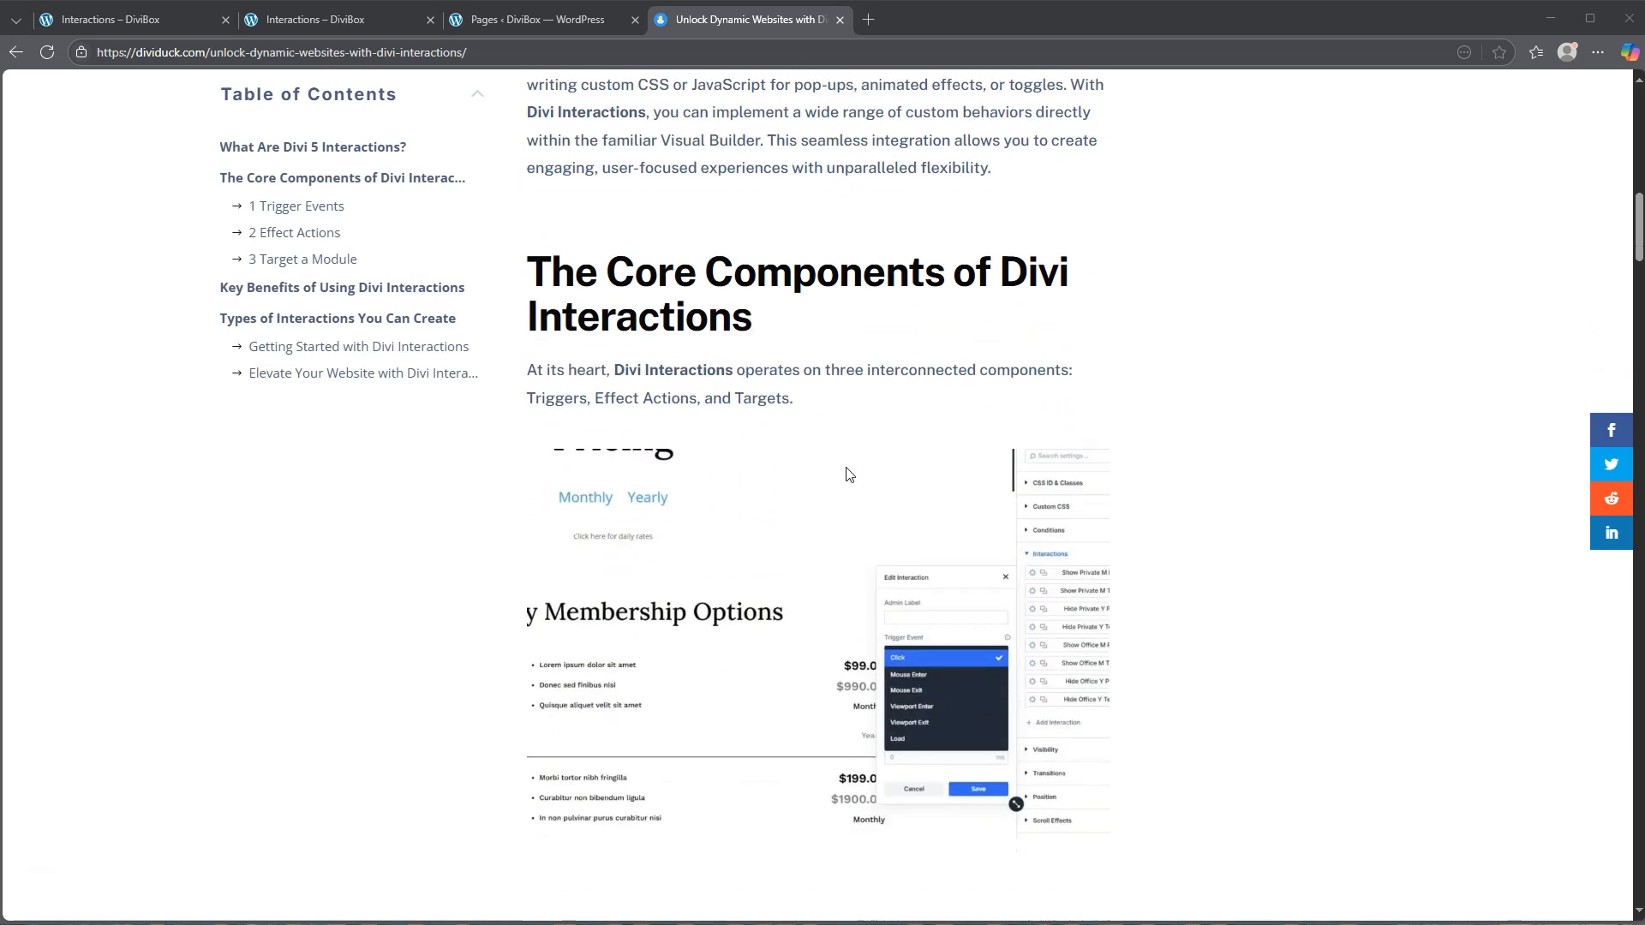
{"action": "scroll", "coordinate": [846, 474], "scroll_direction": "down", "scroll_amount": 15}
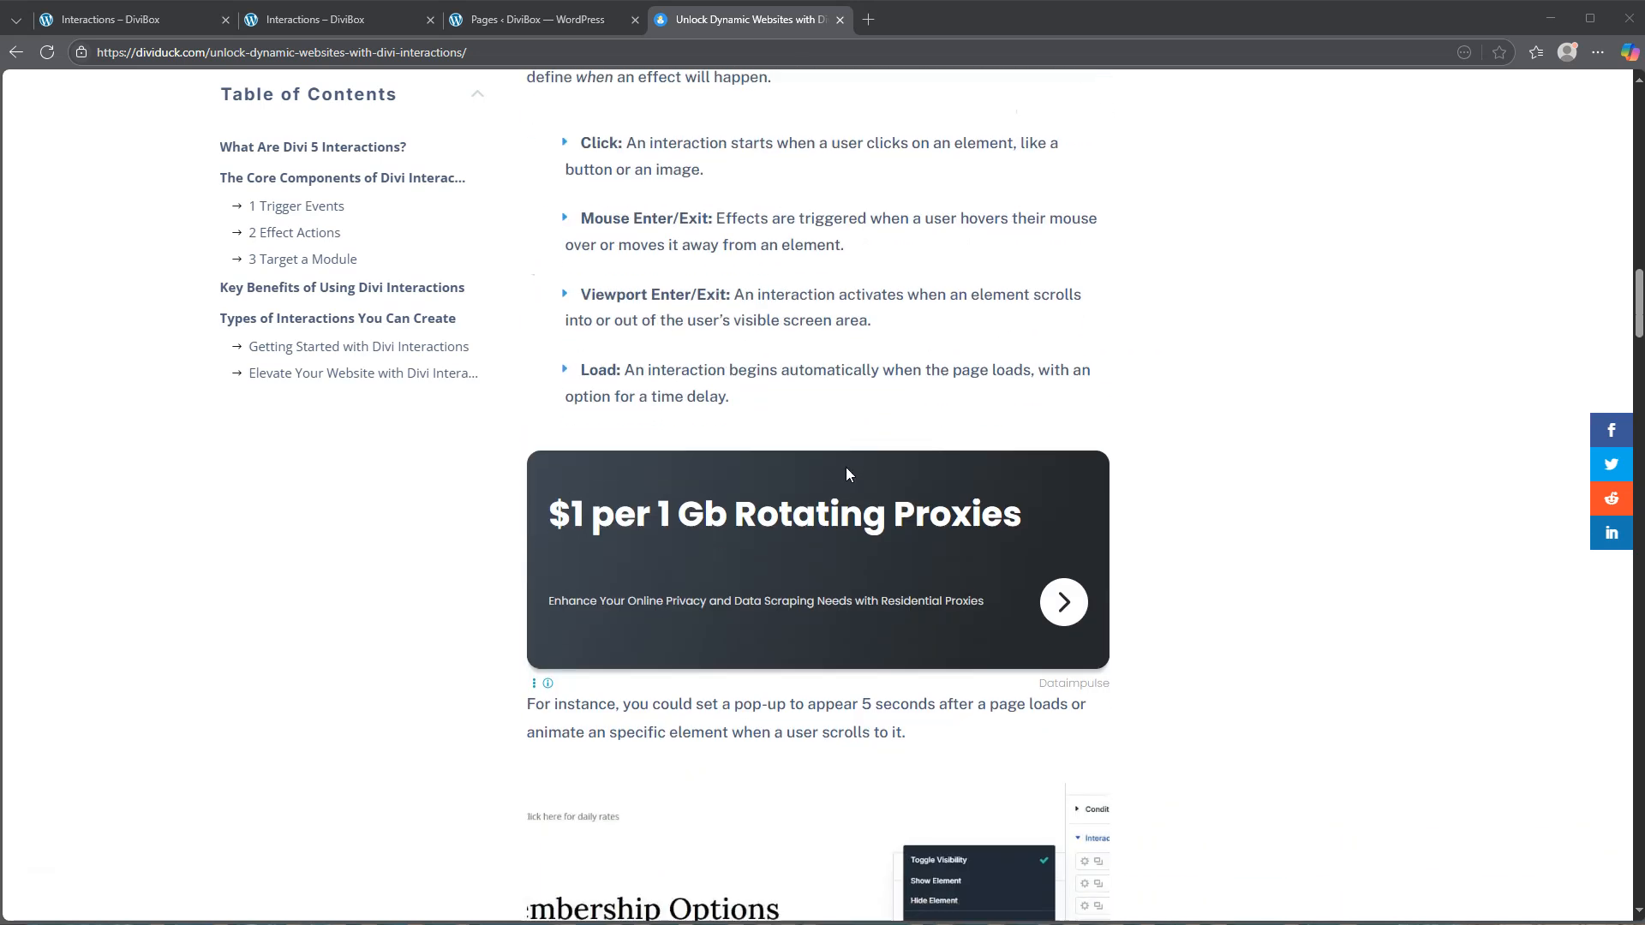
{"action": "scroll", "coordinate": [847, 474], "scroll_direction": "down", "scroll_amount": 12}
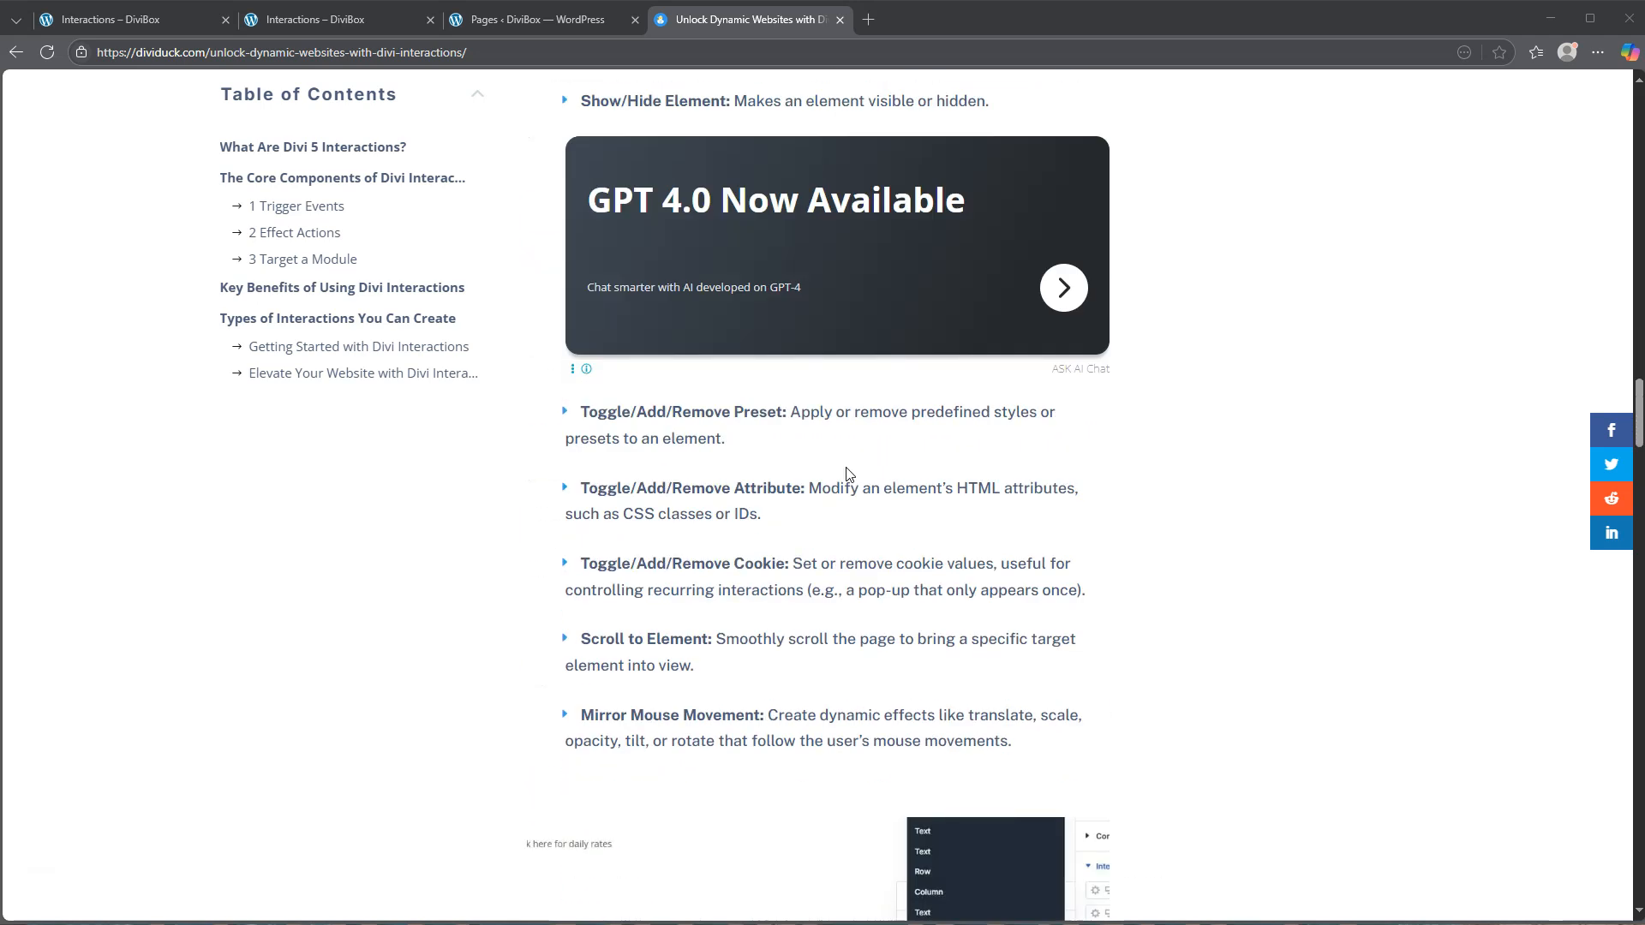
{"action": "scroll", "coordinate": [846, 473], "scroll_direction": "down", "scroll_amount": 3}
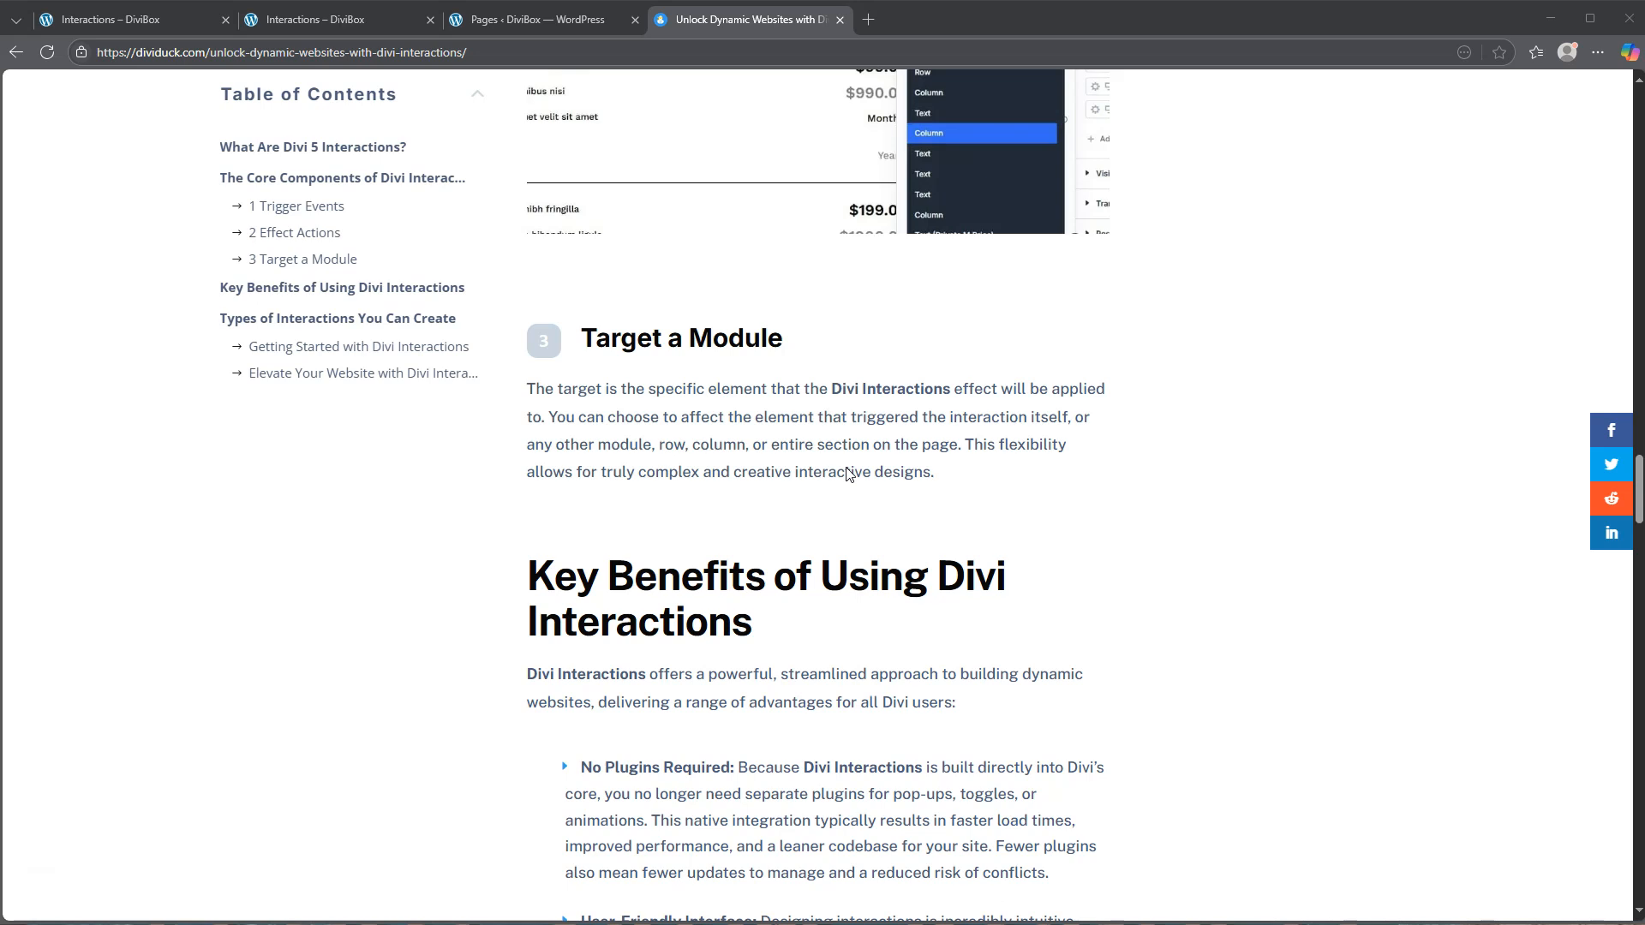
{"action": "scroll", "coordinate": [847, 474], "scroll_direction": "down", "scroll_amount": 20}
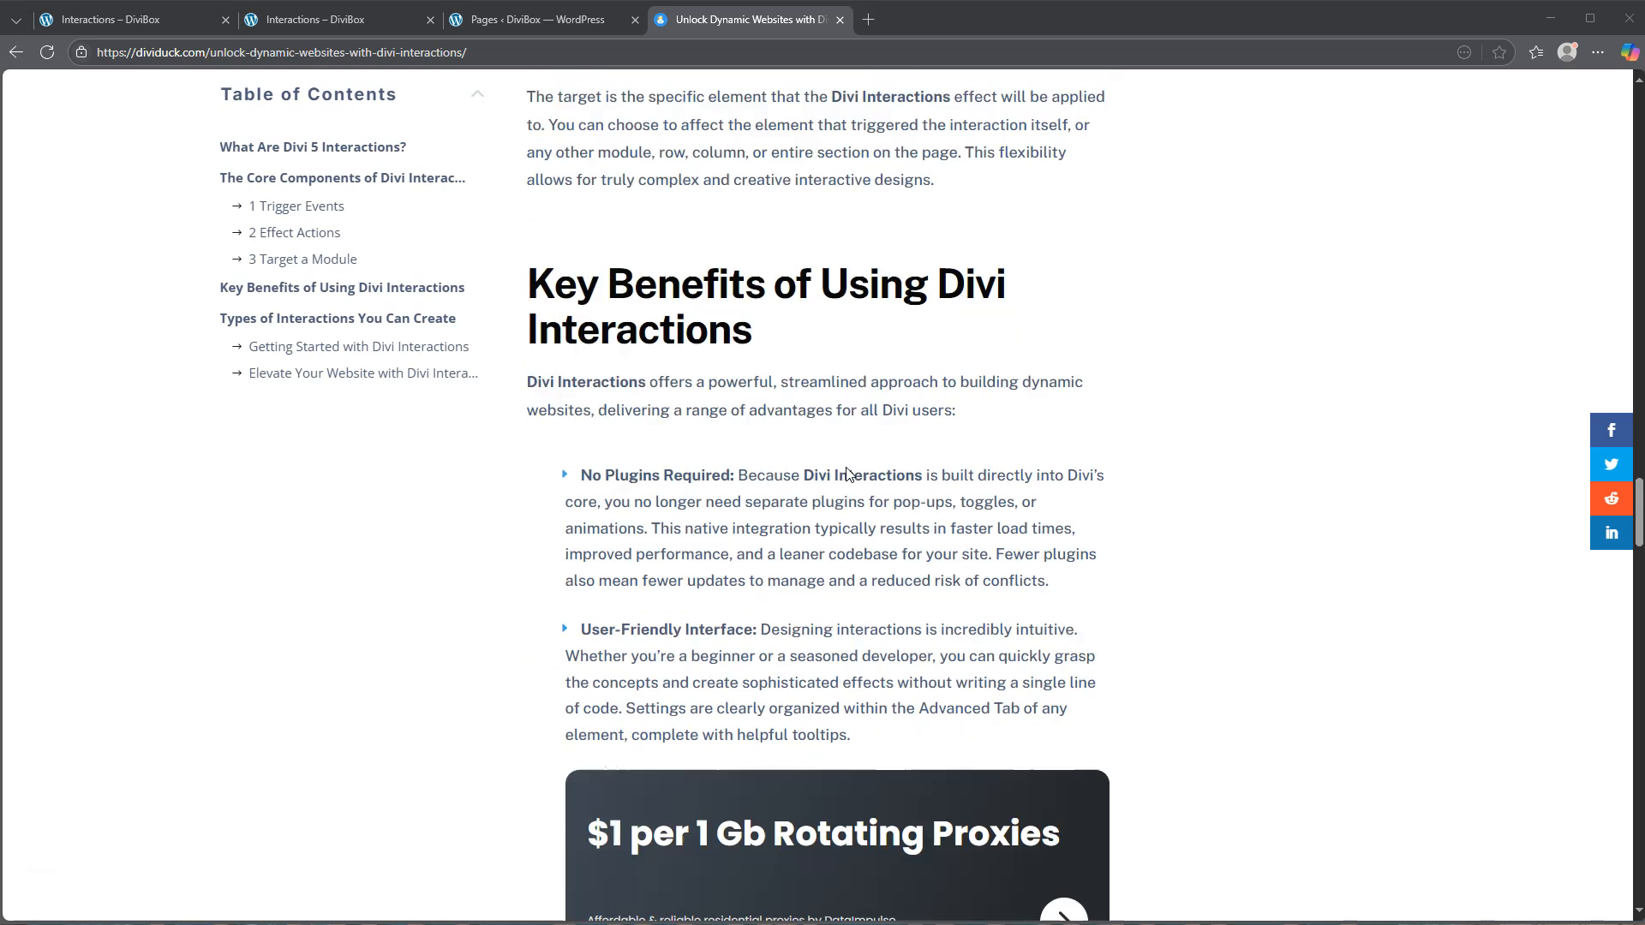
{"action": "scroll", "coordinate": [846, 473], "scroll_direction": "down", "scroll_amount": 8}
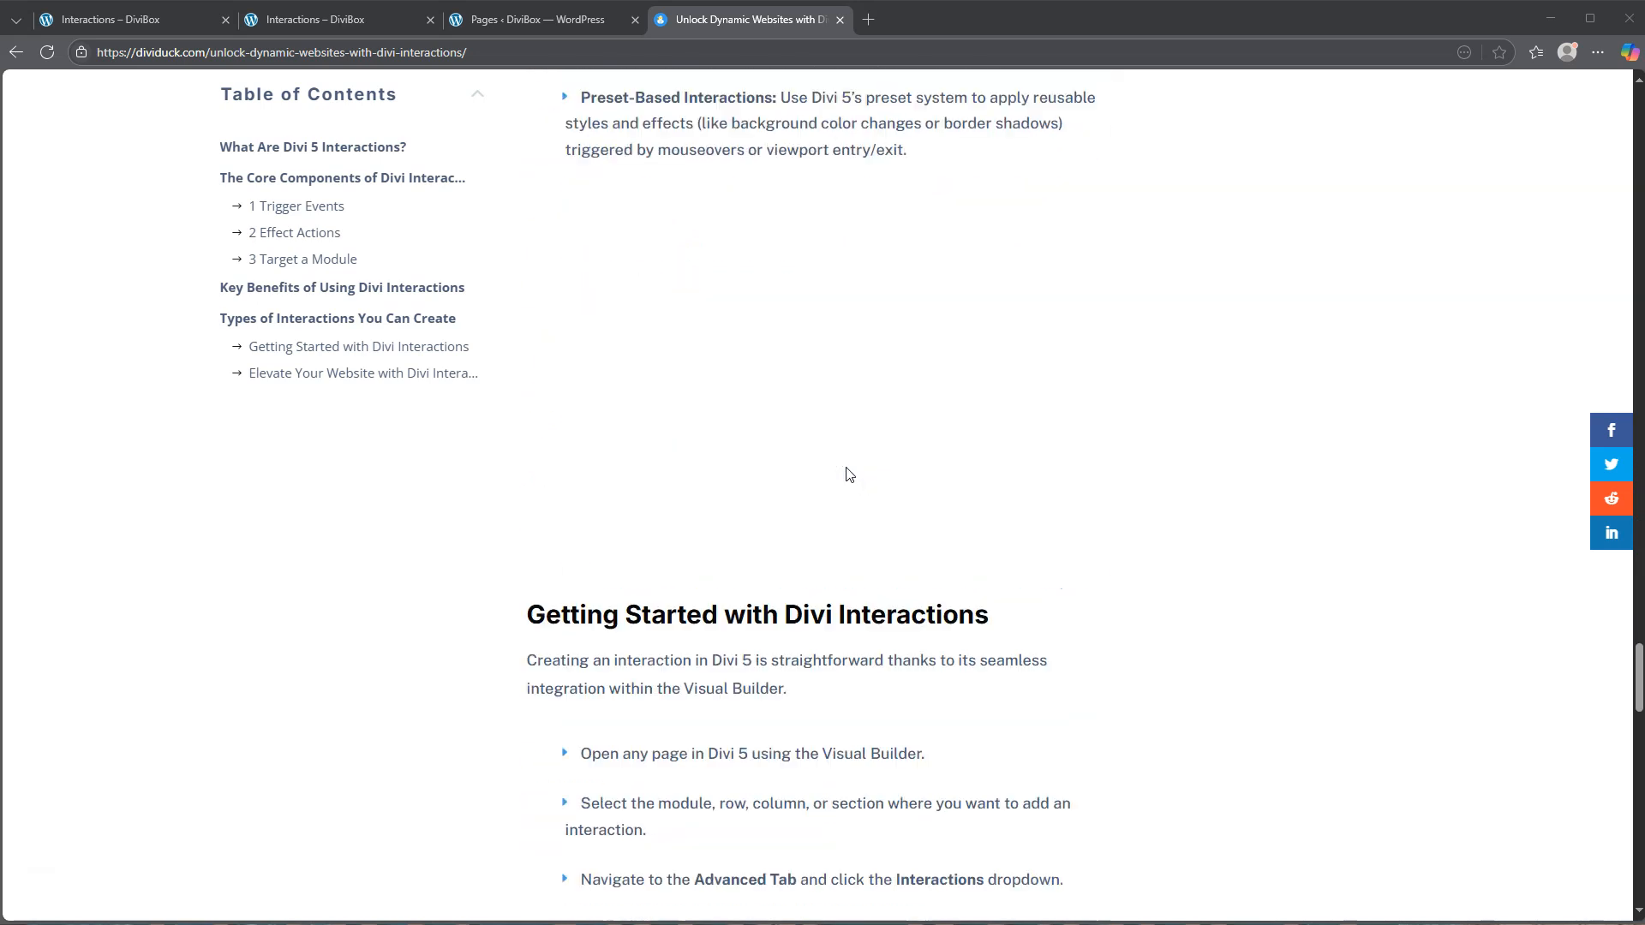
{"action": "left_click", "coordinate": [840, 19]}
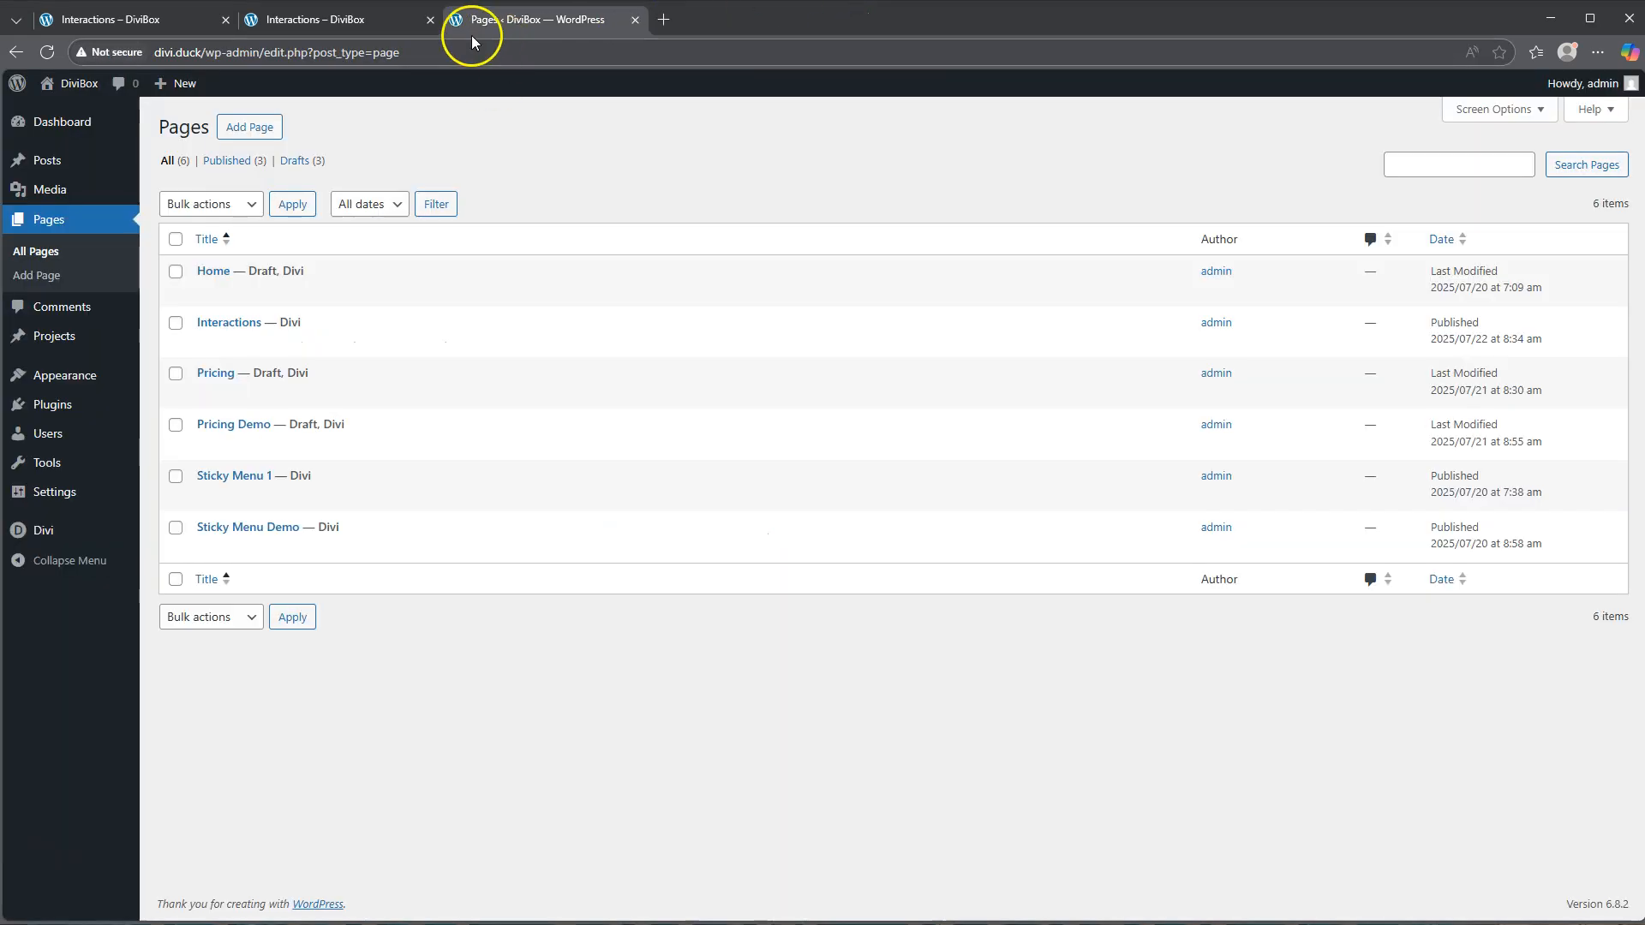
Step: Reload the preview of the existing Interactions page and dismiss its contact form popup
{"action": "left_click", "coordinate": [351, 19]}
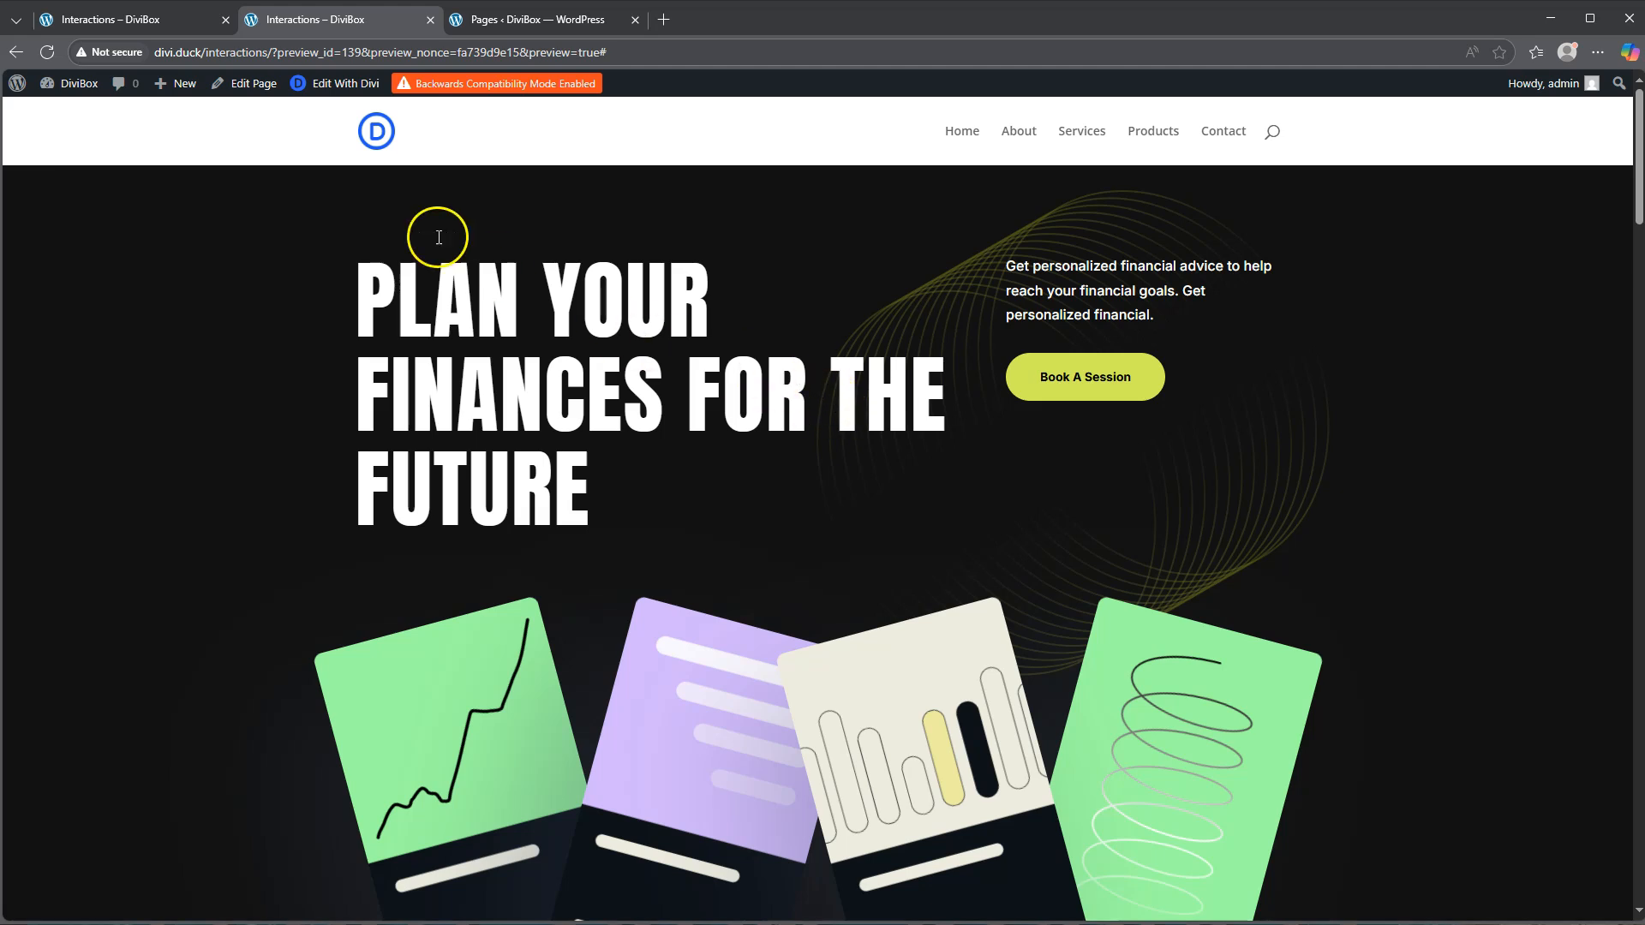
{"action": "left_click", "coordinate": [49, 49]}
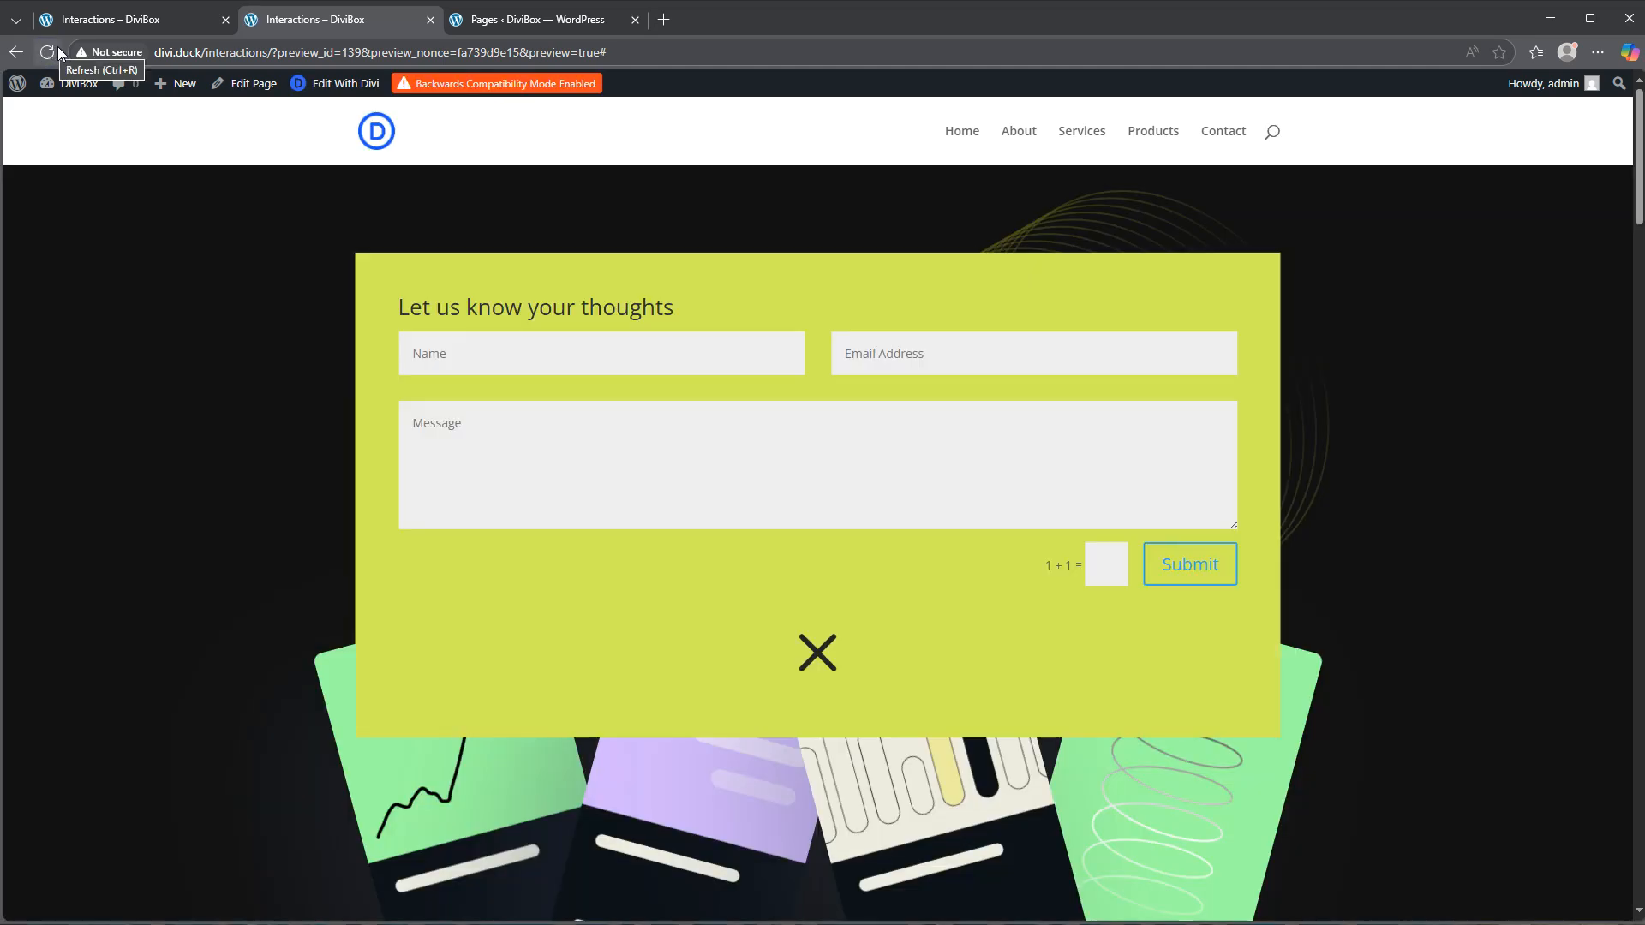
{"action": "left_click", "coordinate": [818, 656]}
Step: Examine the interactive elements in each section of the previewed page, from the hero down to the testimonials
{"action": "scroll", "coordinate": [818, 654], "scroll_direction": "down", "scroll_amount": 6}
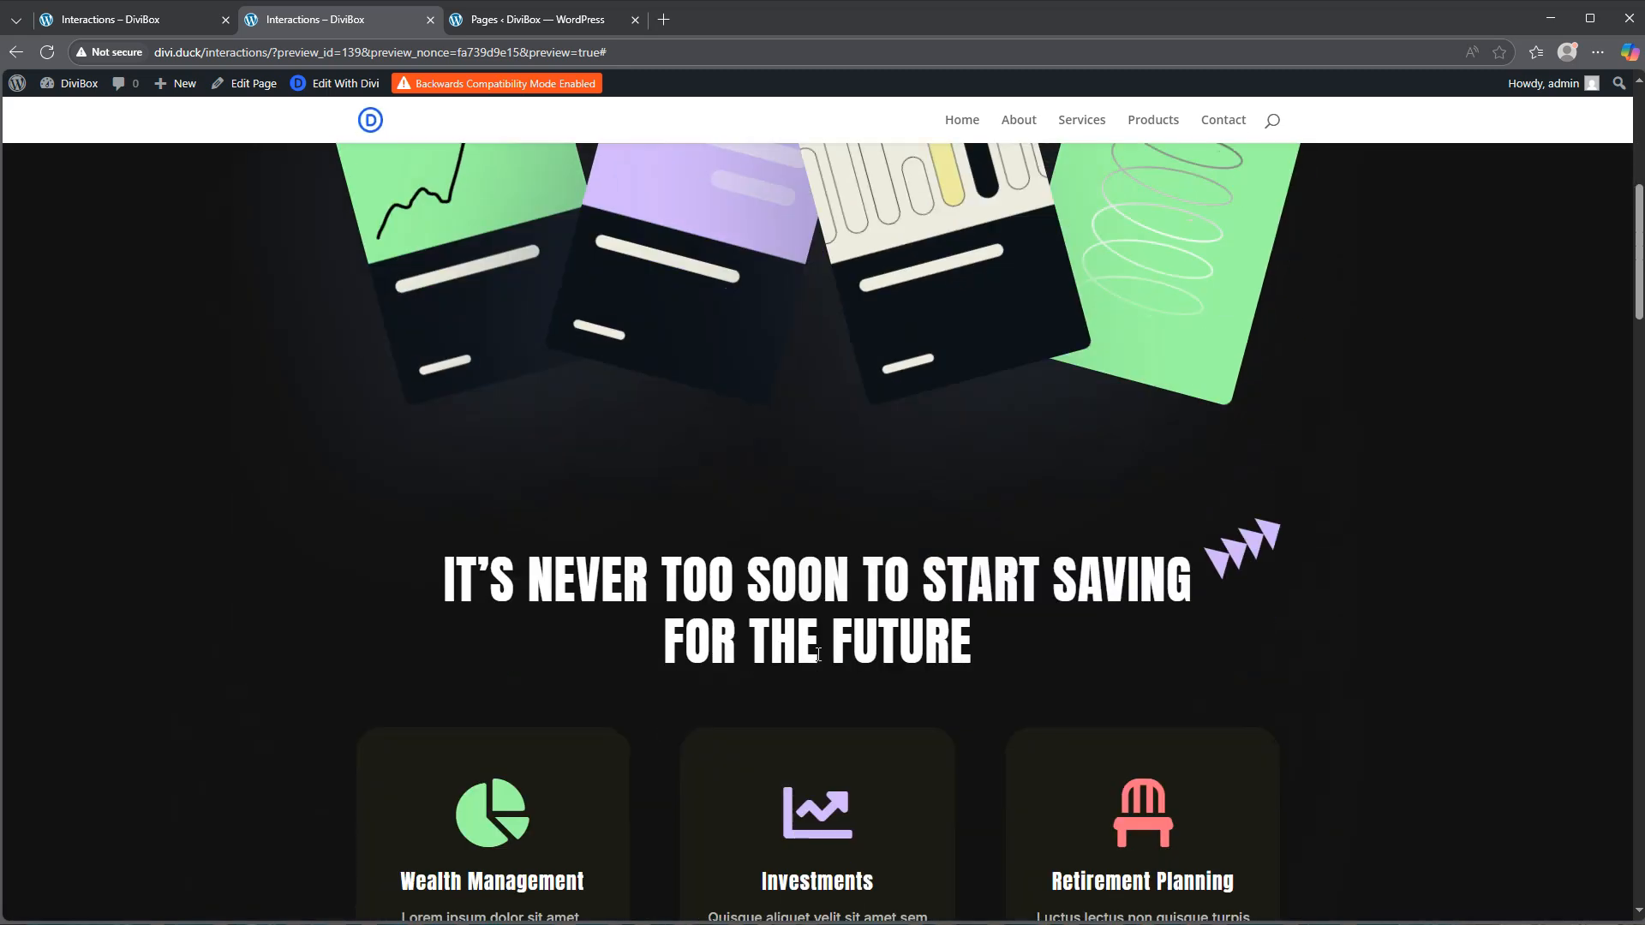
{"action": "scroll", "coordinate": [818, 655], "scroll_direction": "down", "scroll_amount": 8}
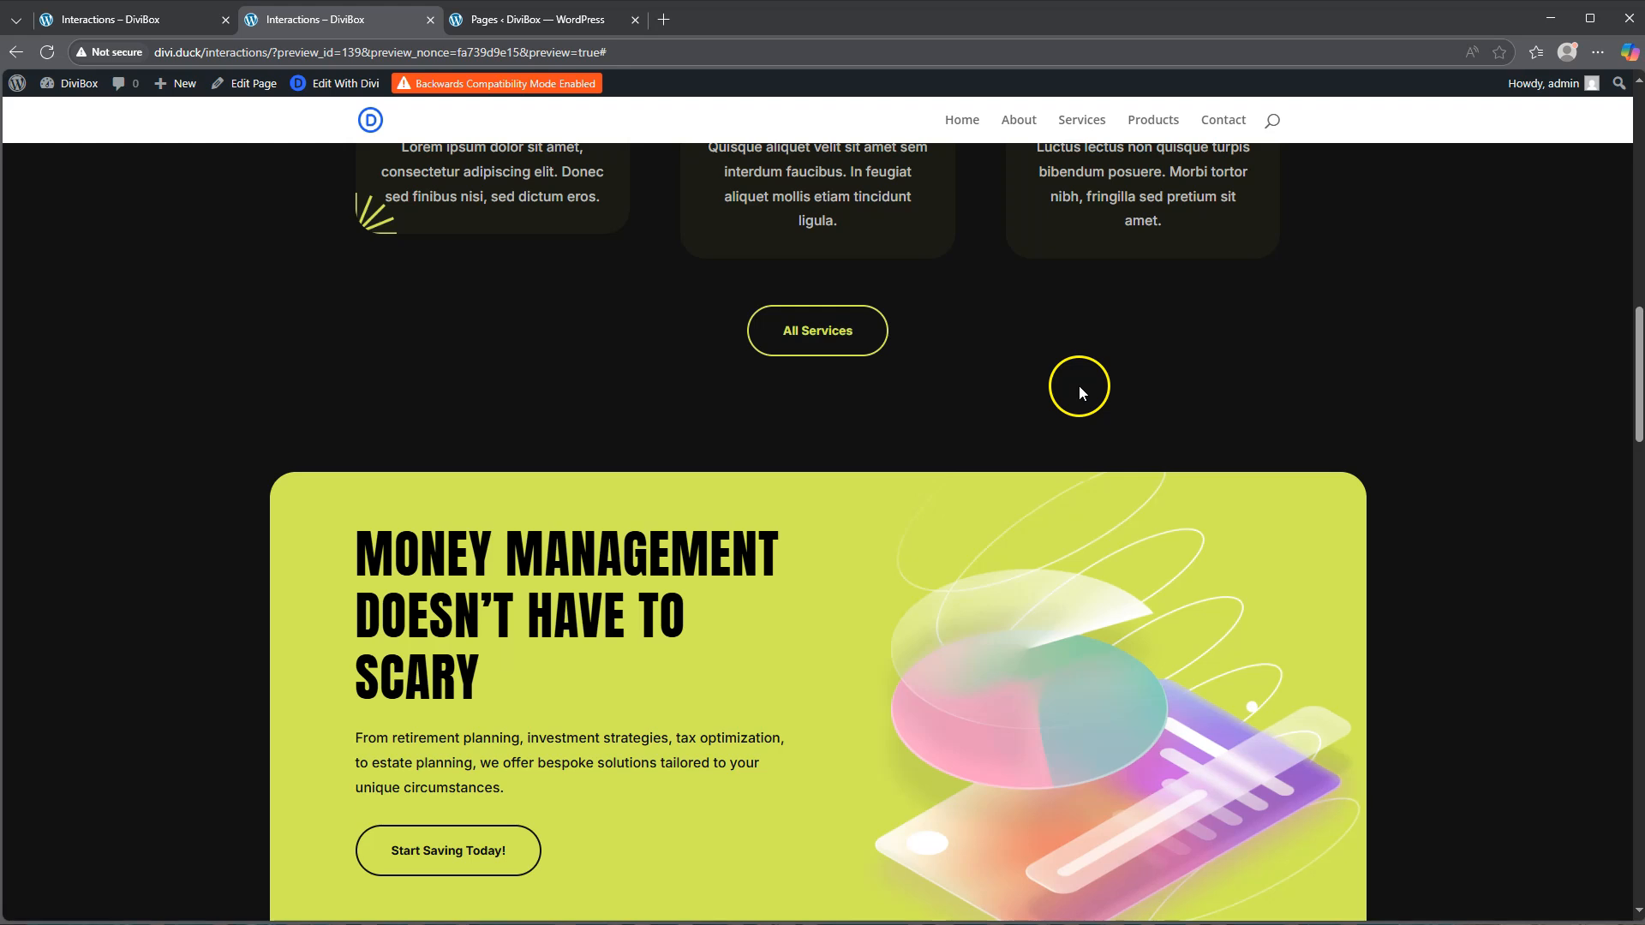
{"action": "scroll", "coordinate": [1077, 385], "scroll_direction": "down", "scroll_amount": 3}
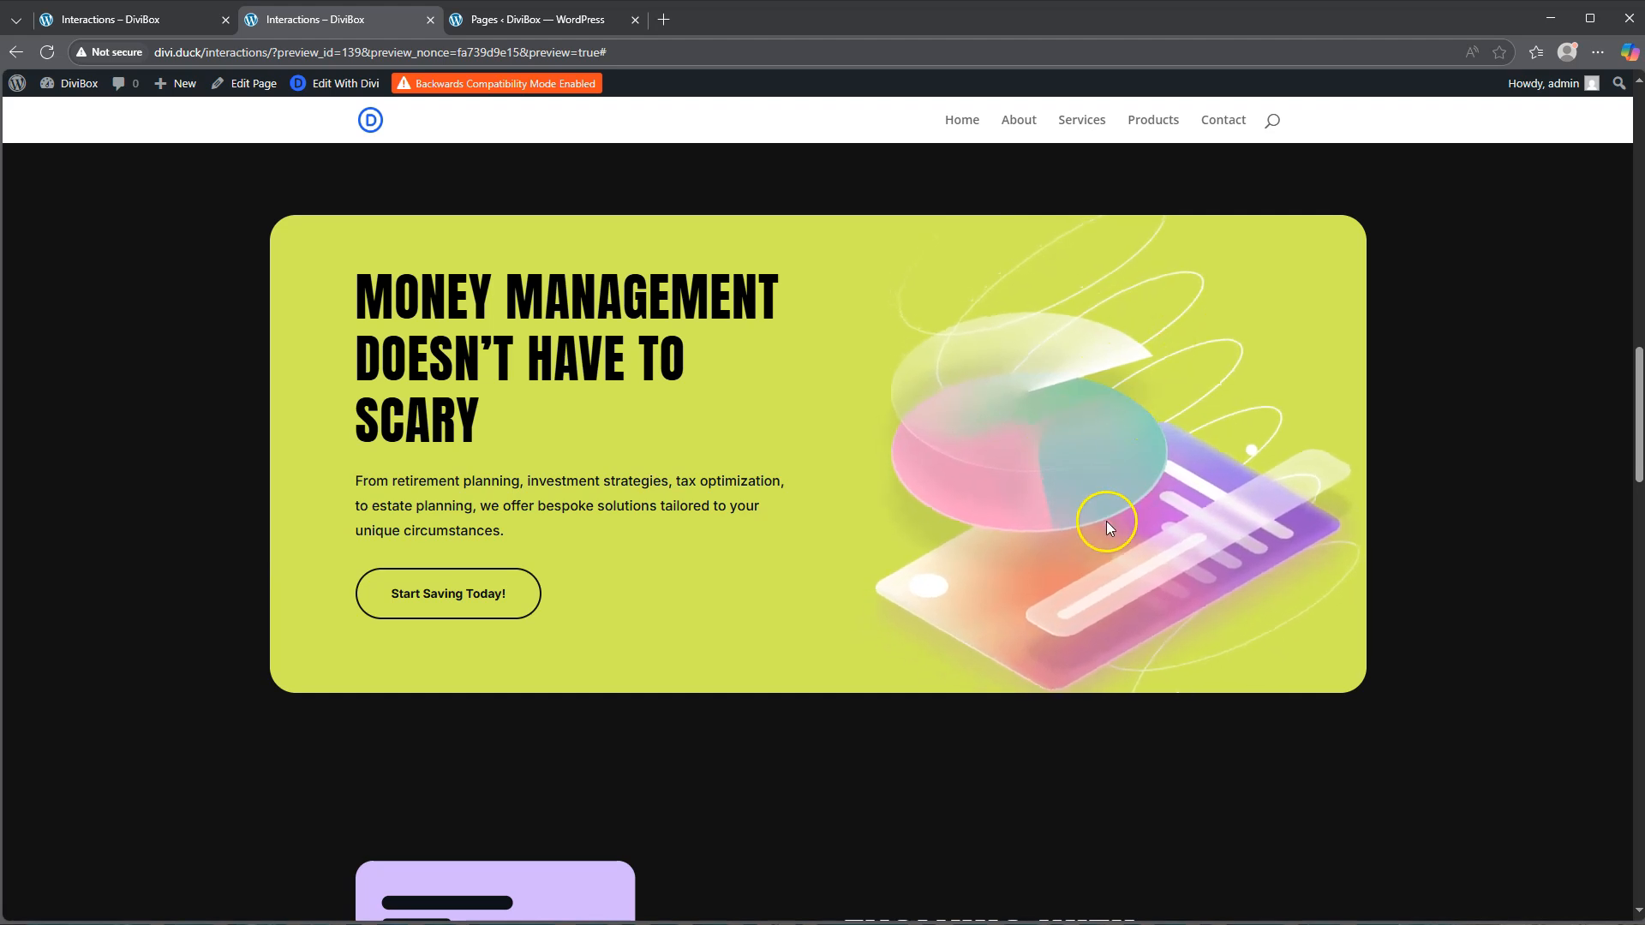
{"action": "scroll", "coordinate": [1091, 311], "scroll_direction": "down", "scroll_amount": 7}
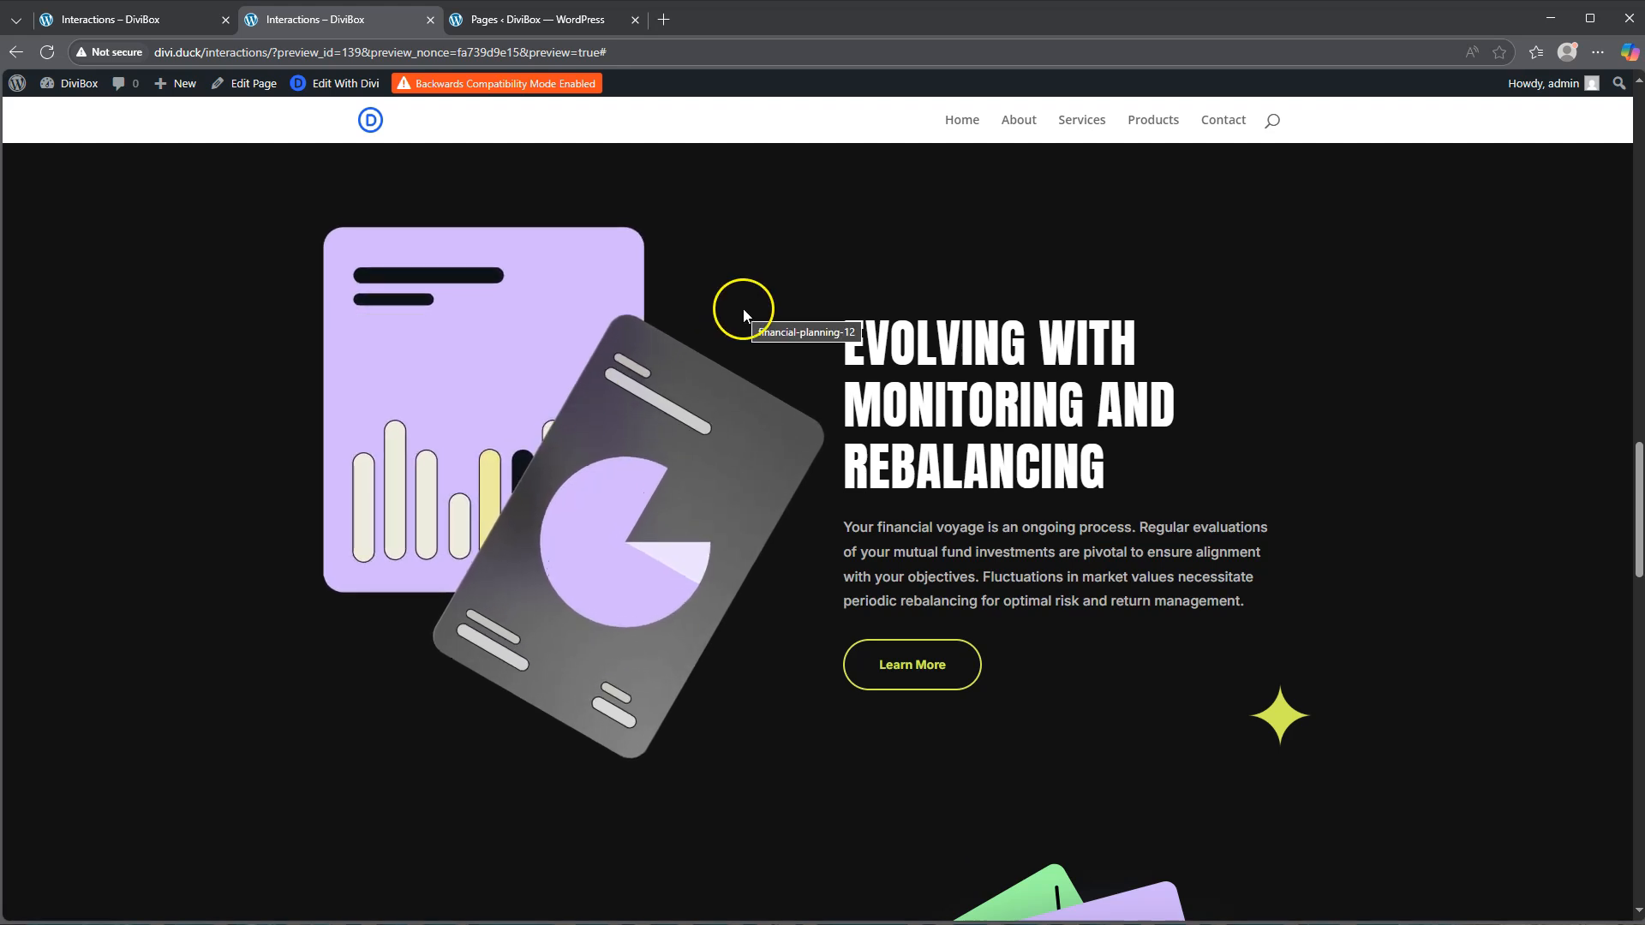
{"action": "scroll", "coordinate": [1421, 383], "scroll_direction": "down", "scroll_amount": 5}
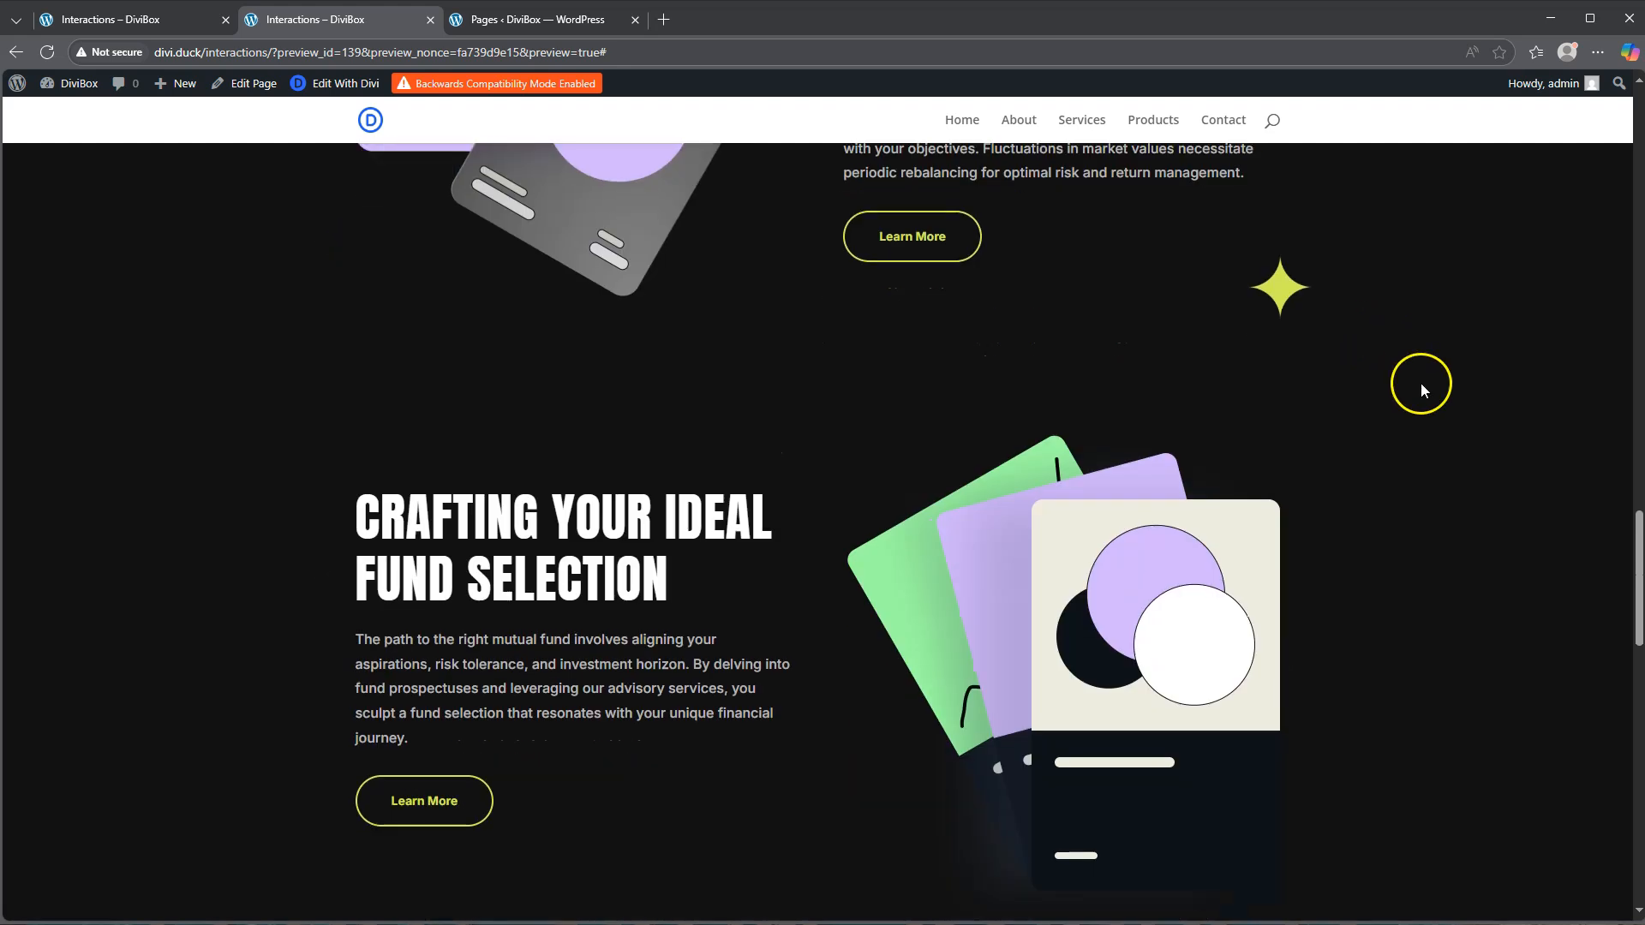
{"action": "scroll", "coordinate": [1488, 361], "scroll_direction": "down", "scroll_amount": 2}
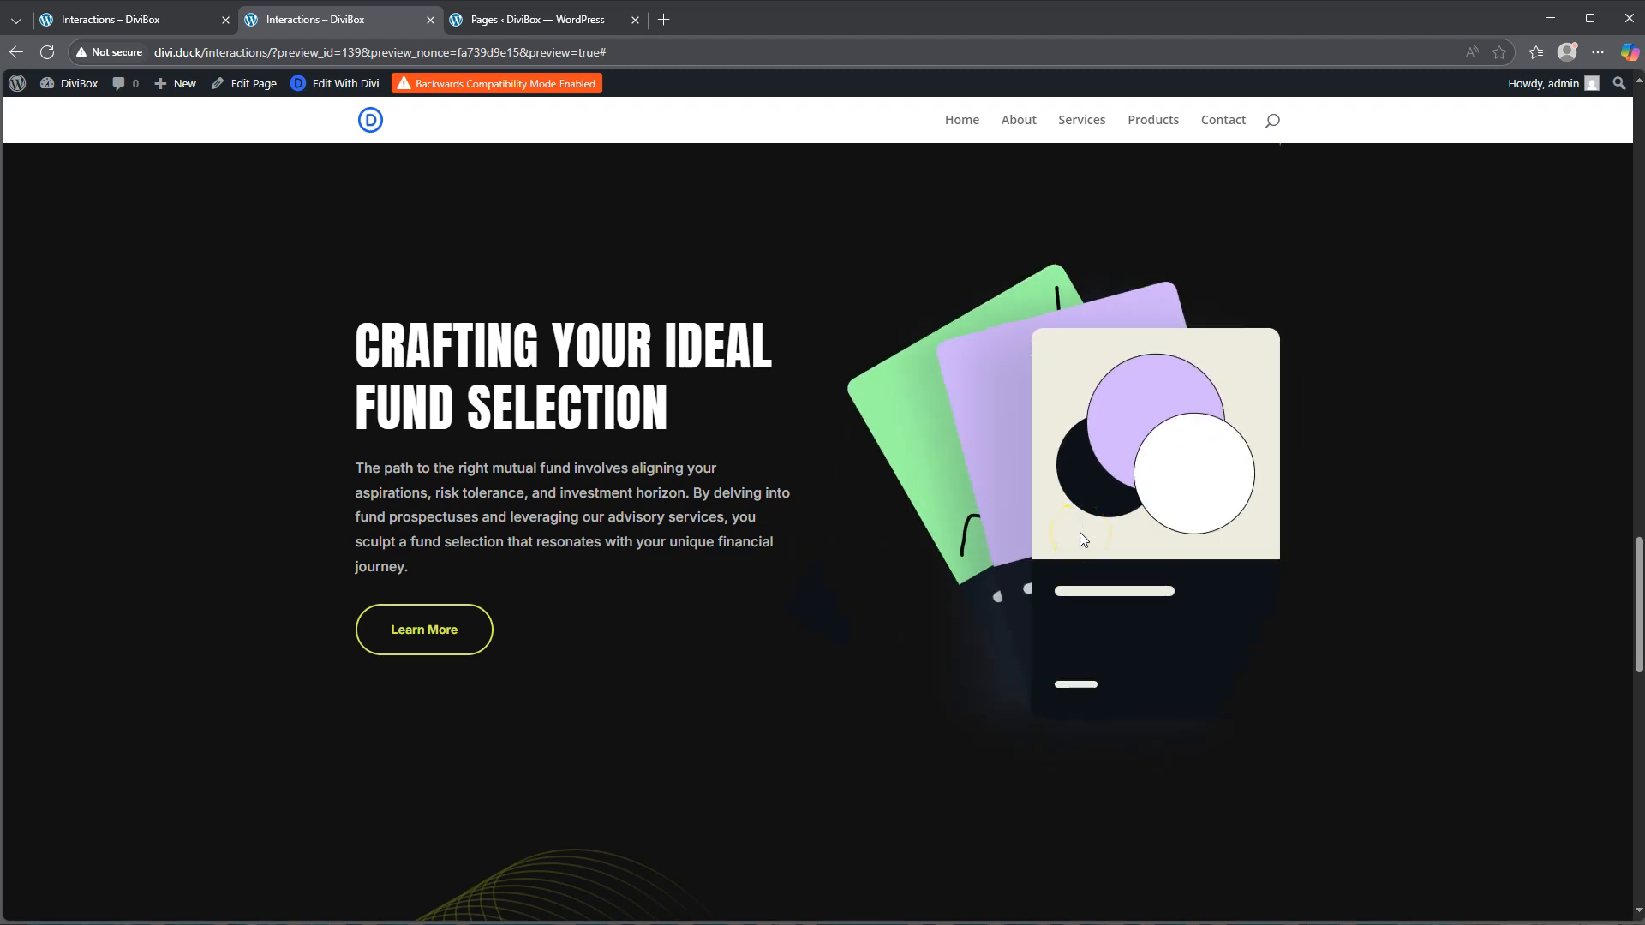
{"action": "scroll", "coordinate": [1081, 538], "scroll_direction": "down", "scroll_amount": 6}
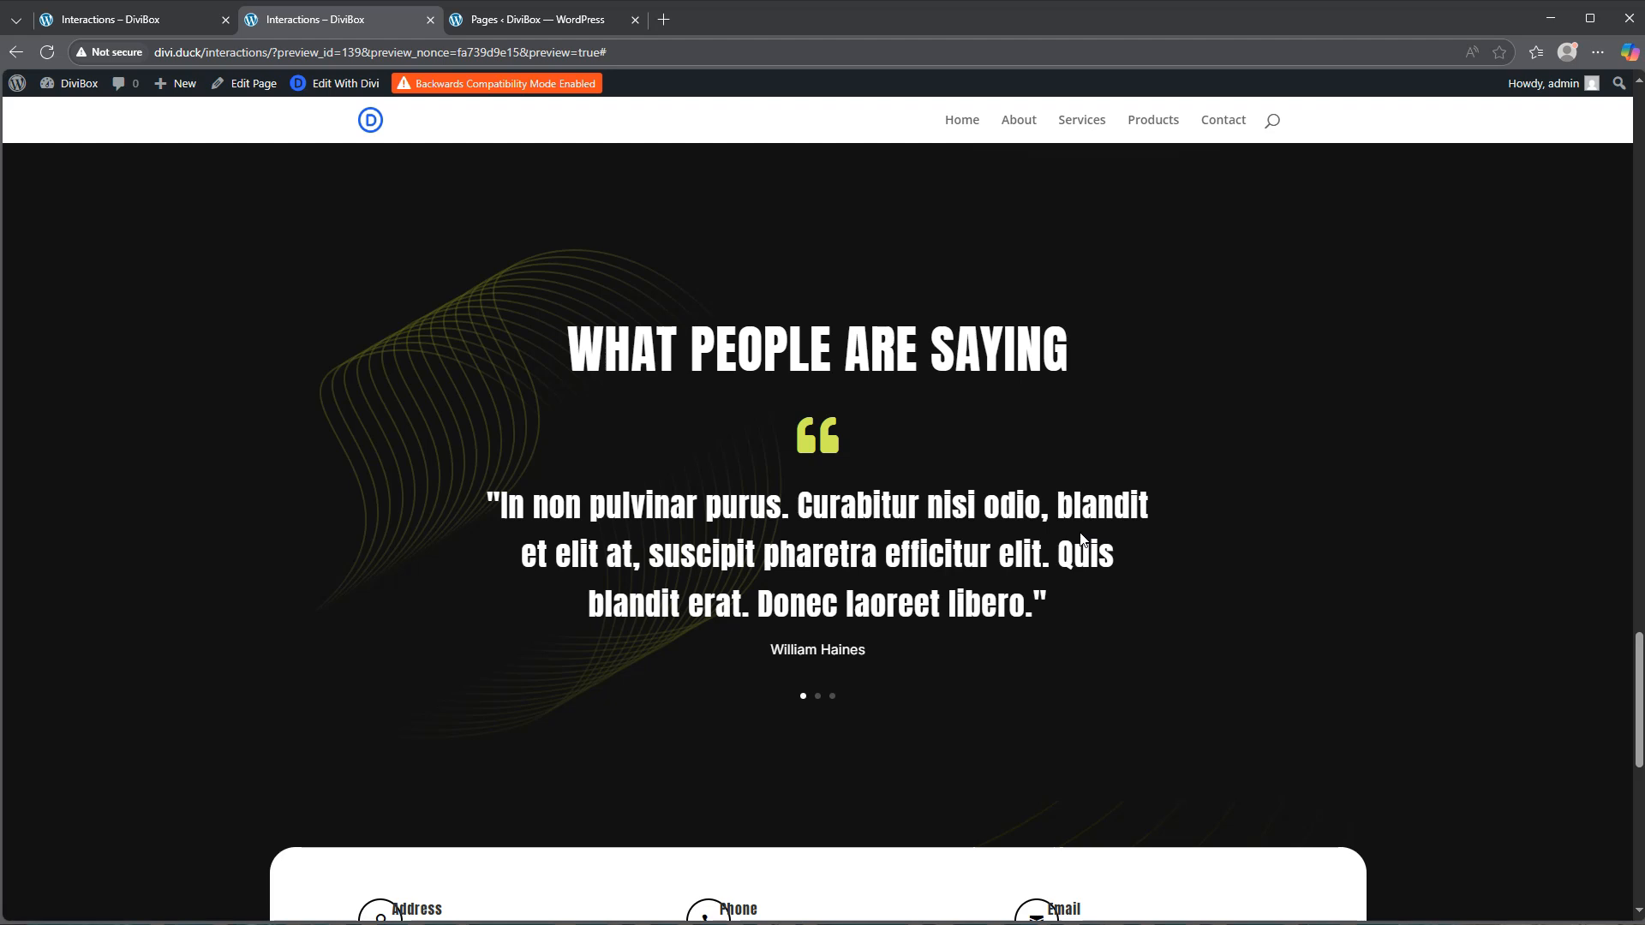
Step: Start a new WordPress page from the Pages list in a separate browser tab
{"action": "left_click", "coordinate": [522, 19]}
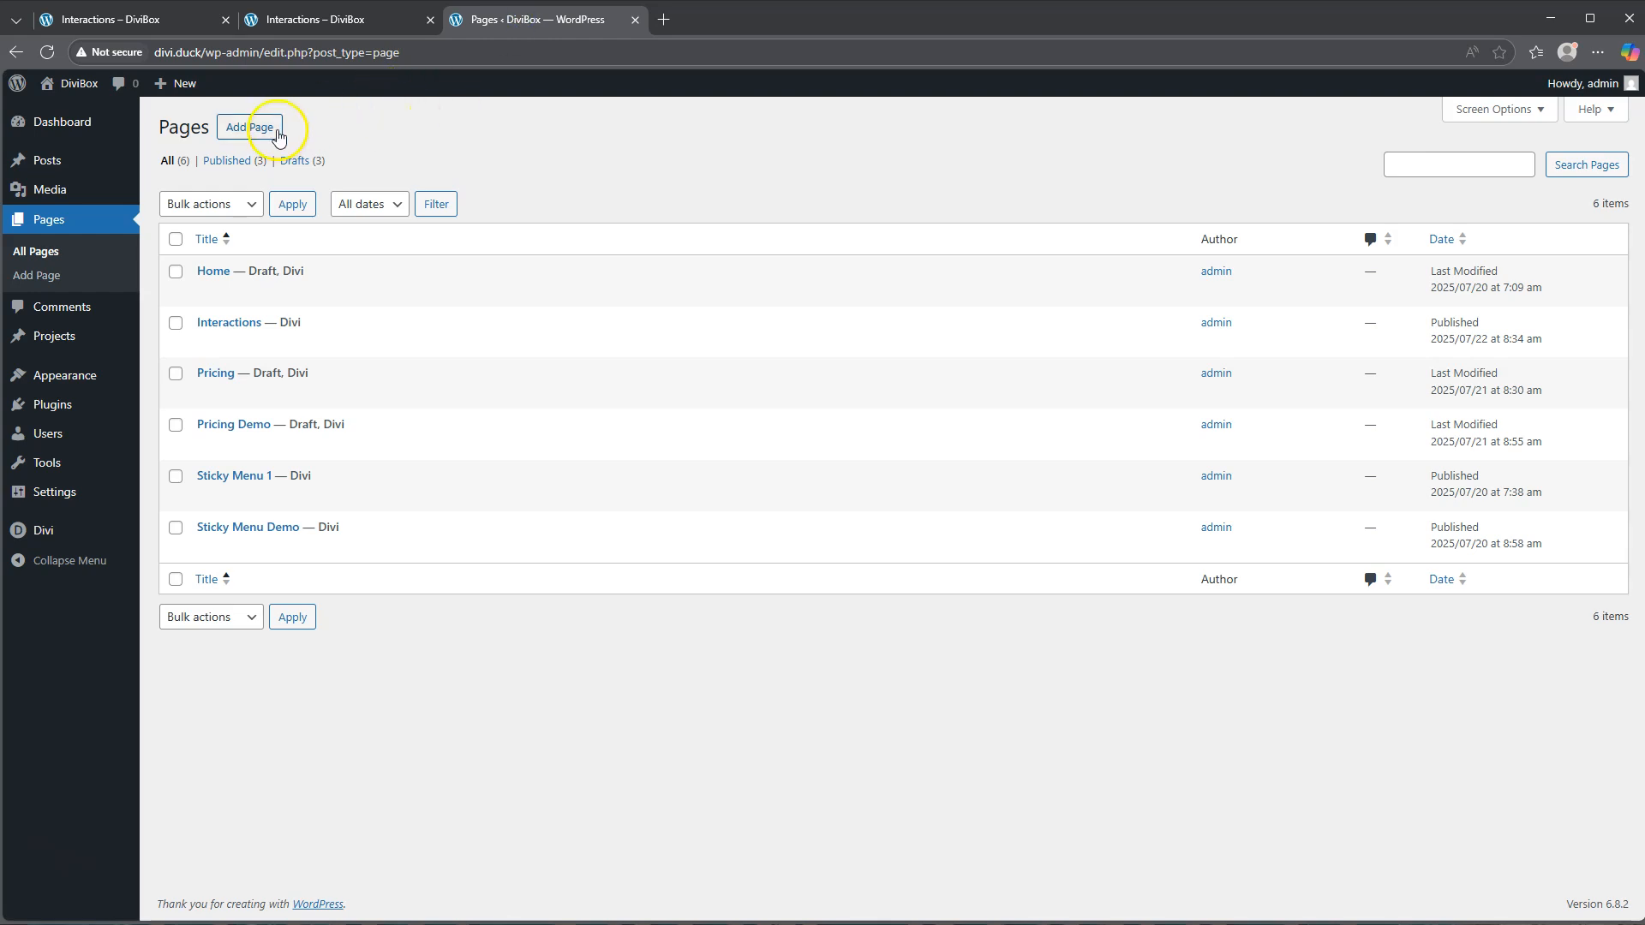
{"action": "right_click", "coordinate": [249, 128]}
{"action": "left_click", "coordinate": [343, 137]}
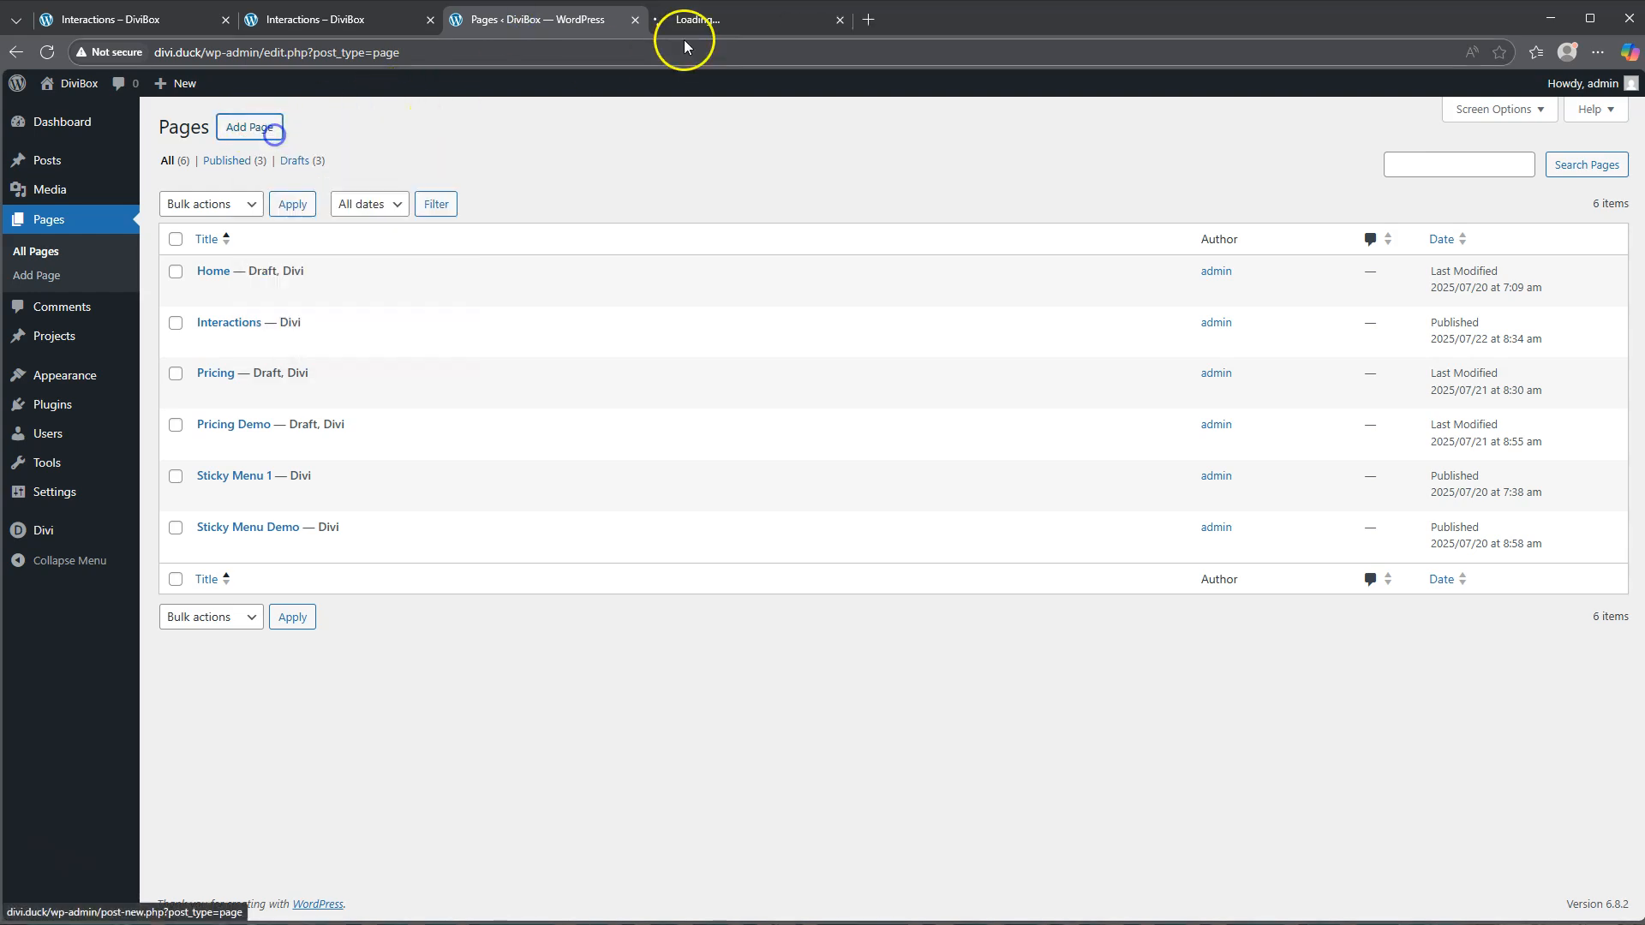
{"action": "left_click", "coordinate": [729, 17]}
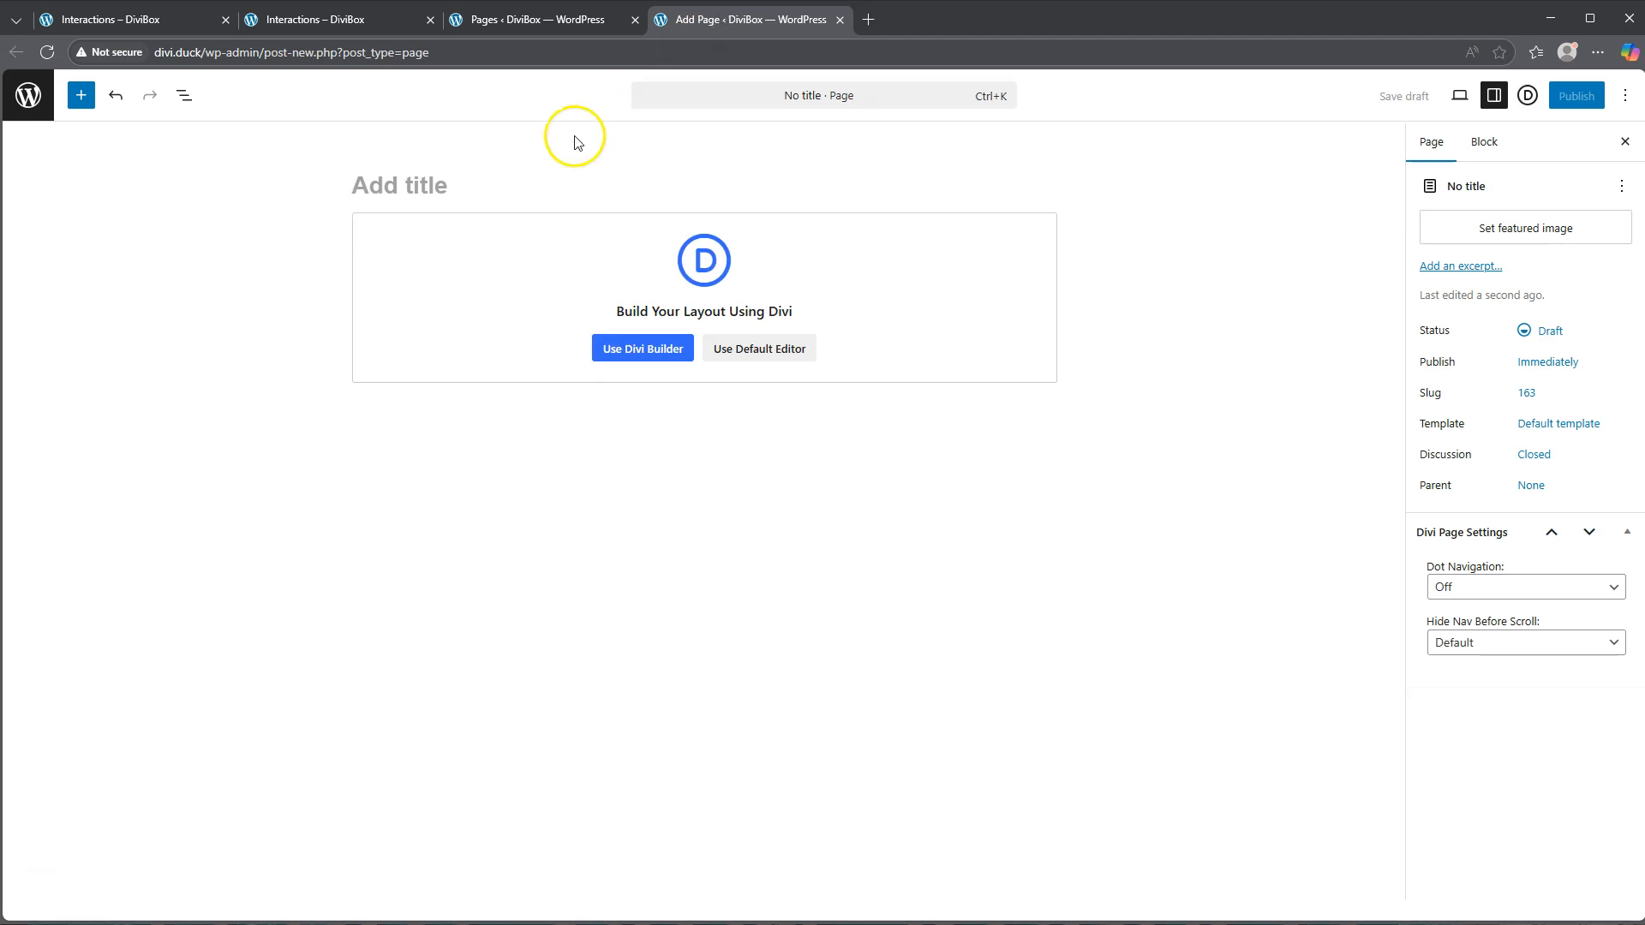
Step: Title the new page "Interactions demo" and open it in the Divi Builder
{"action": "type", "text": "I"}
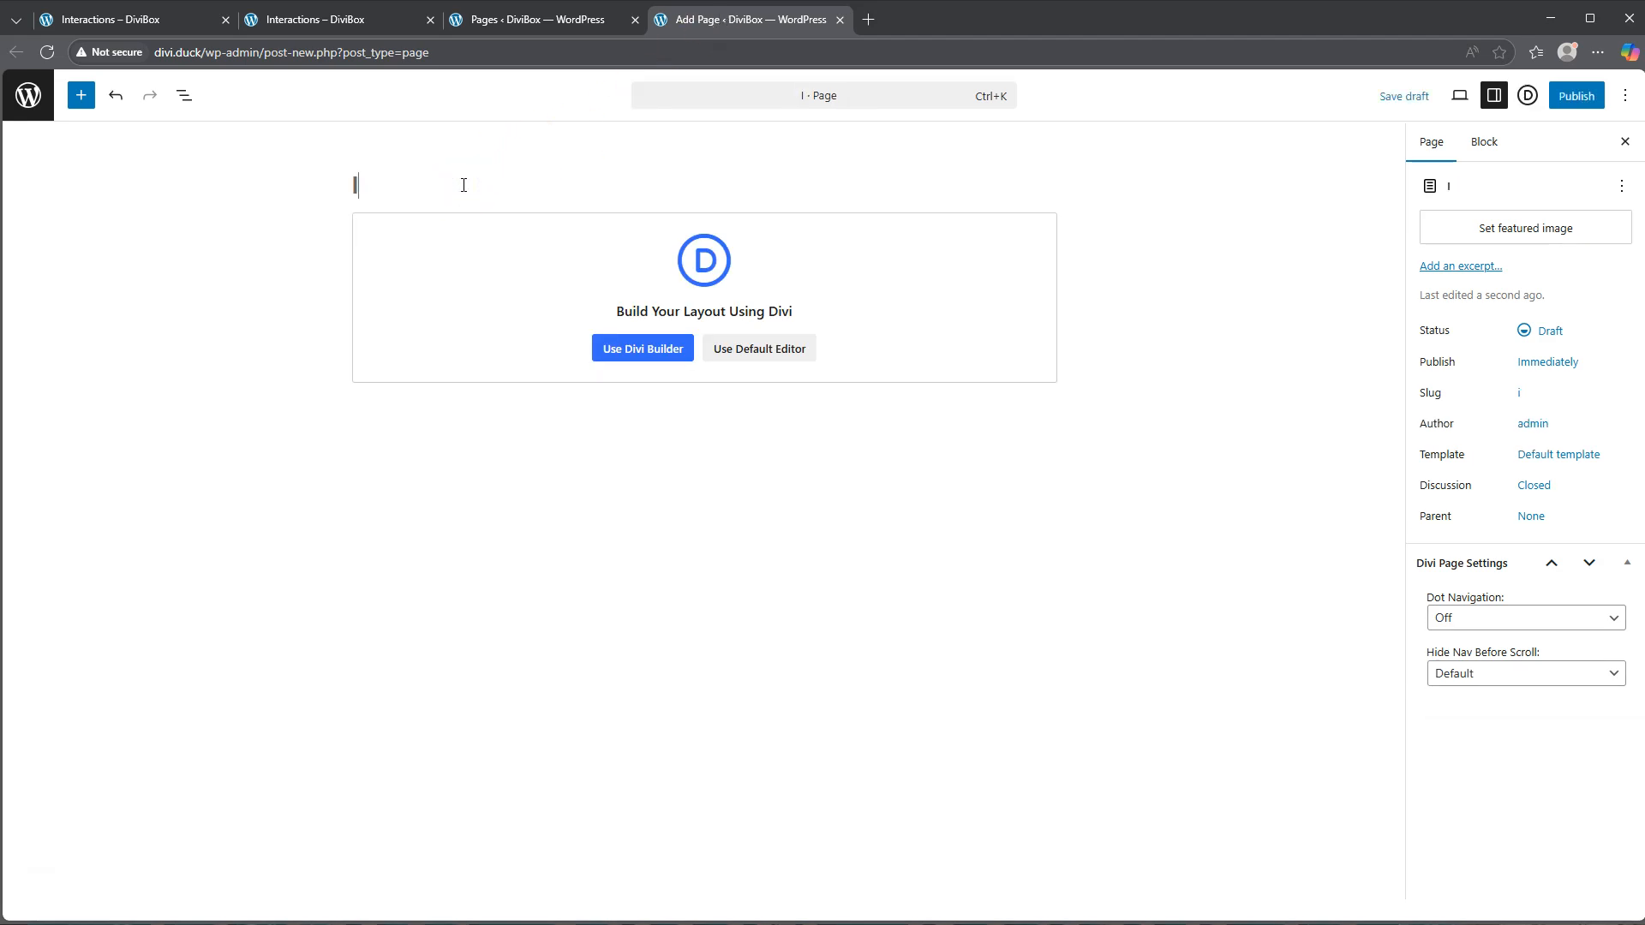
{"action": "type", "text": "nteractions"}
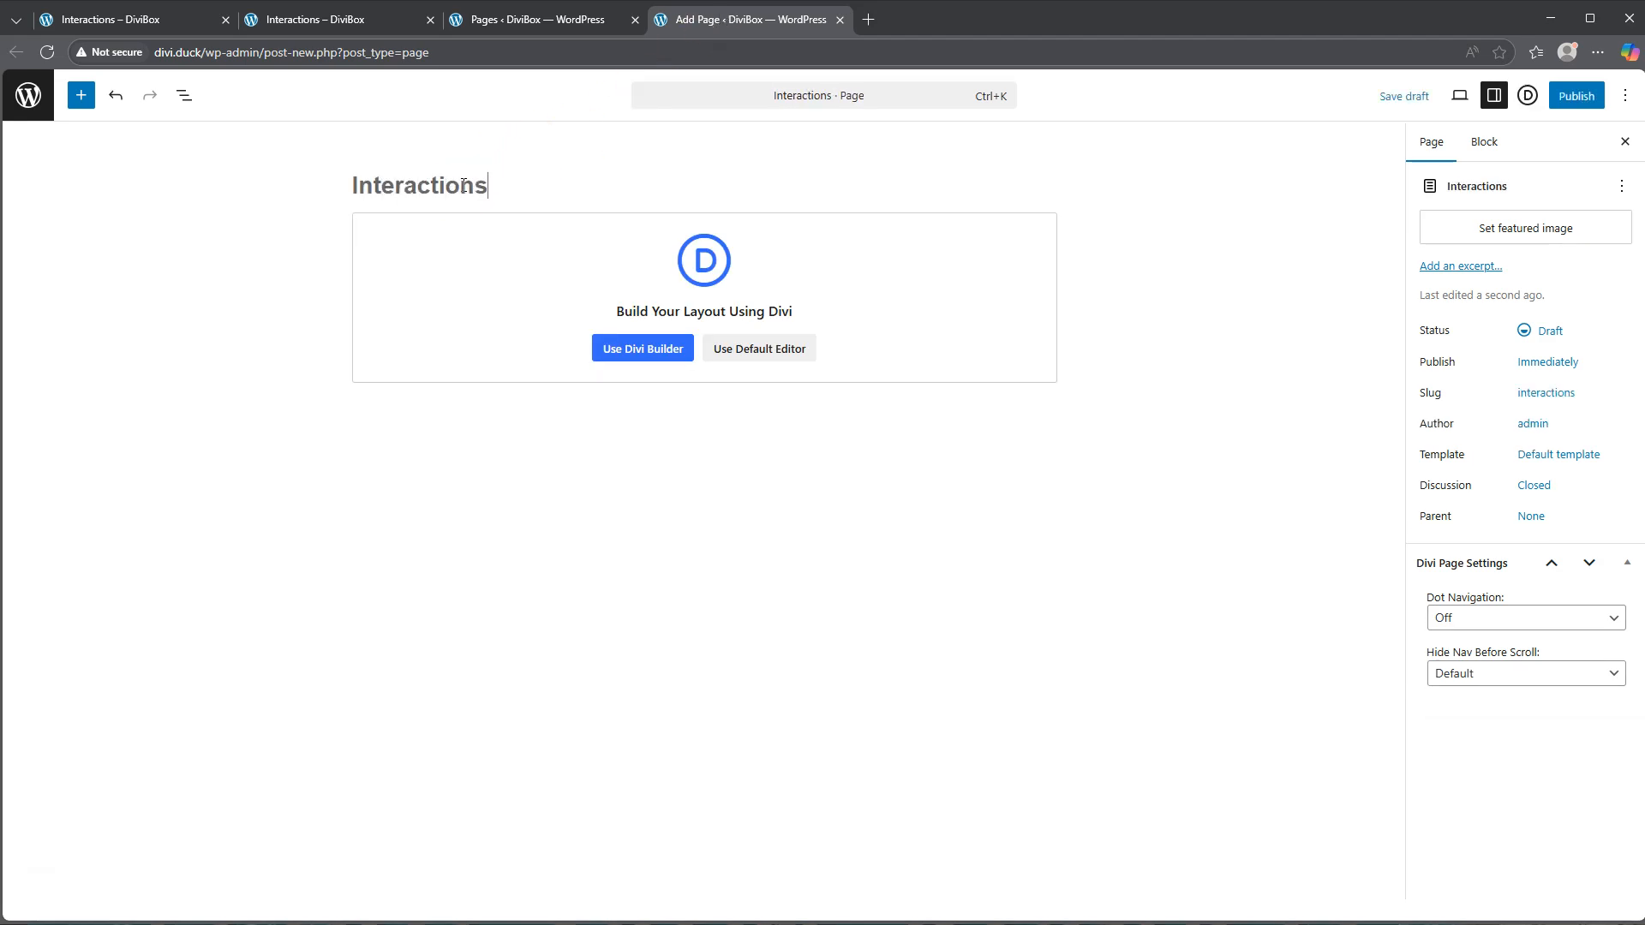
{"action": "type", "text": " demos"}
{"action": "key", "text": "BackSpace"}
{"action": "left_click", "coordinate": [632, 351]}
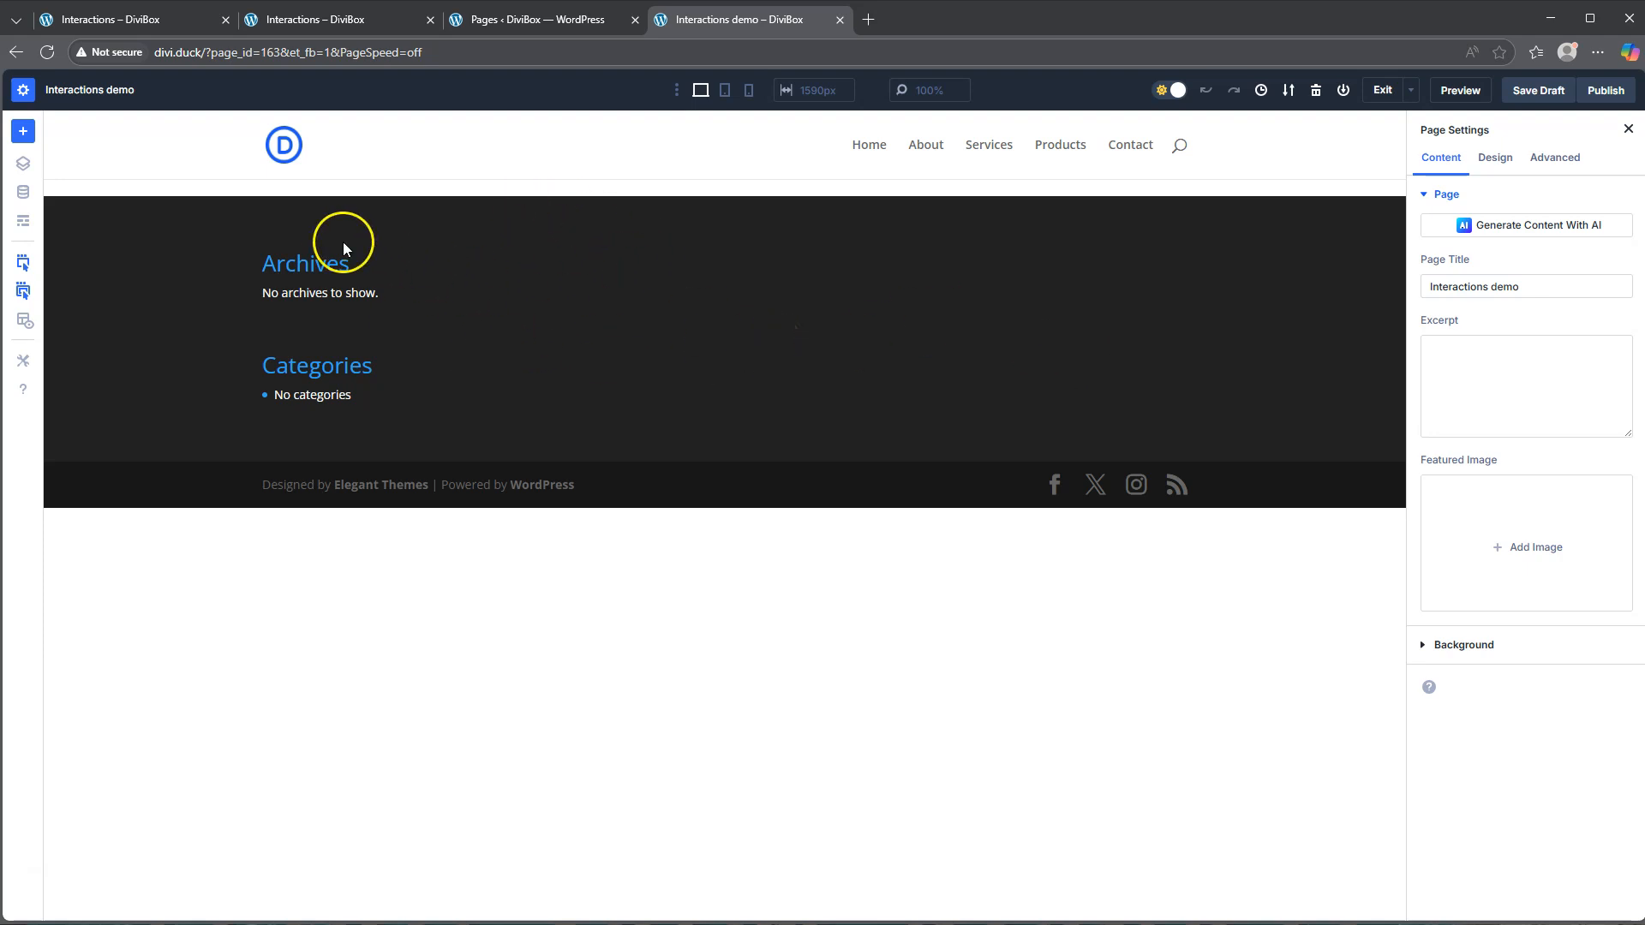
Step: Load the Landing layout from the premade Financial Planning layout pack onto the page
{"action": "left_click", "coordinate": [24, 133]}
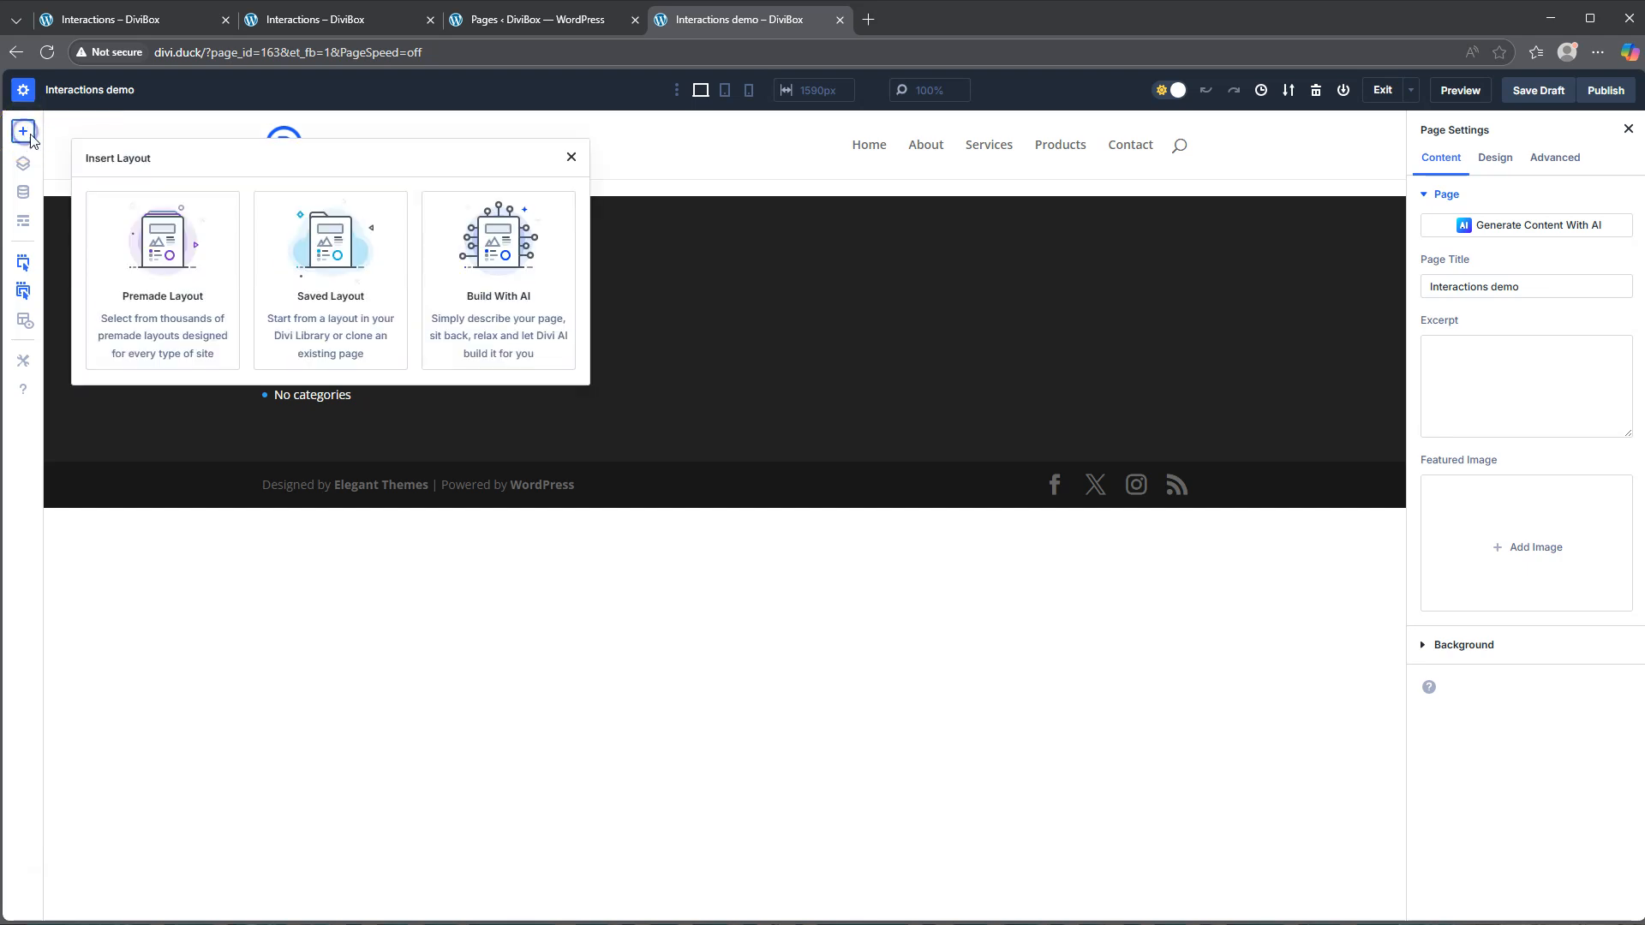
{"action": "left_click", "coordinate": [167, 295]}
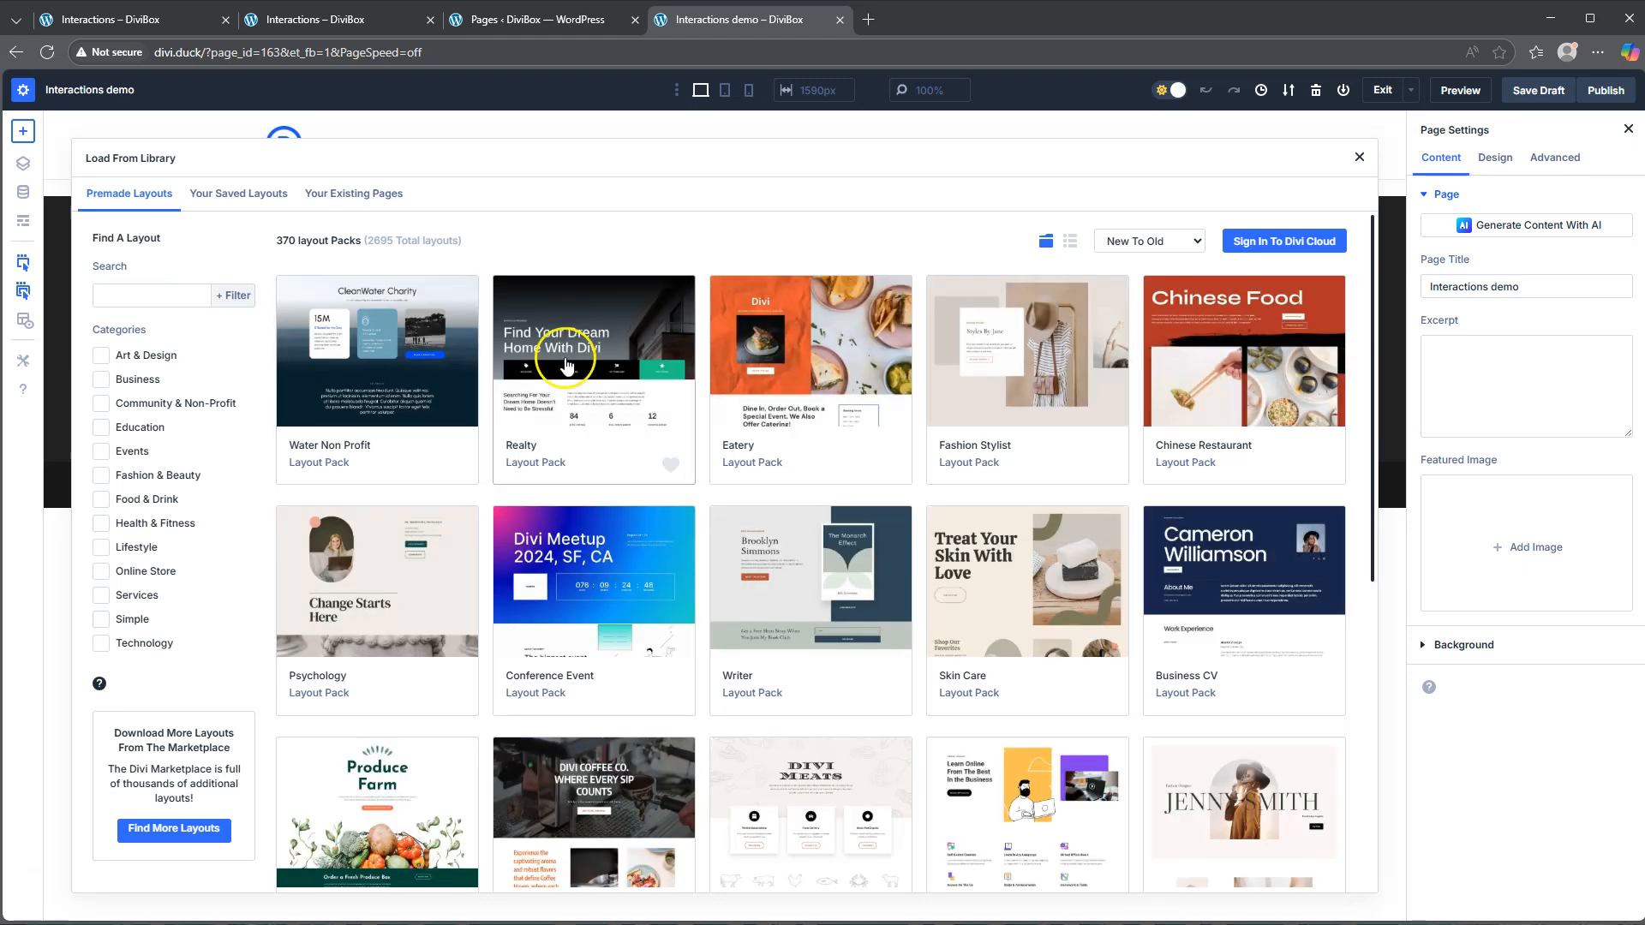
{"action": "scroll", "coordinate": [895, 373], "scroll_direction": "down", "scroll_amount": 8}
{"action": "scroll", "coordinate": [901, 381], "scroll_direction": "down", "scroll_amount": 7}
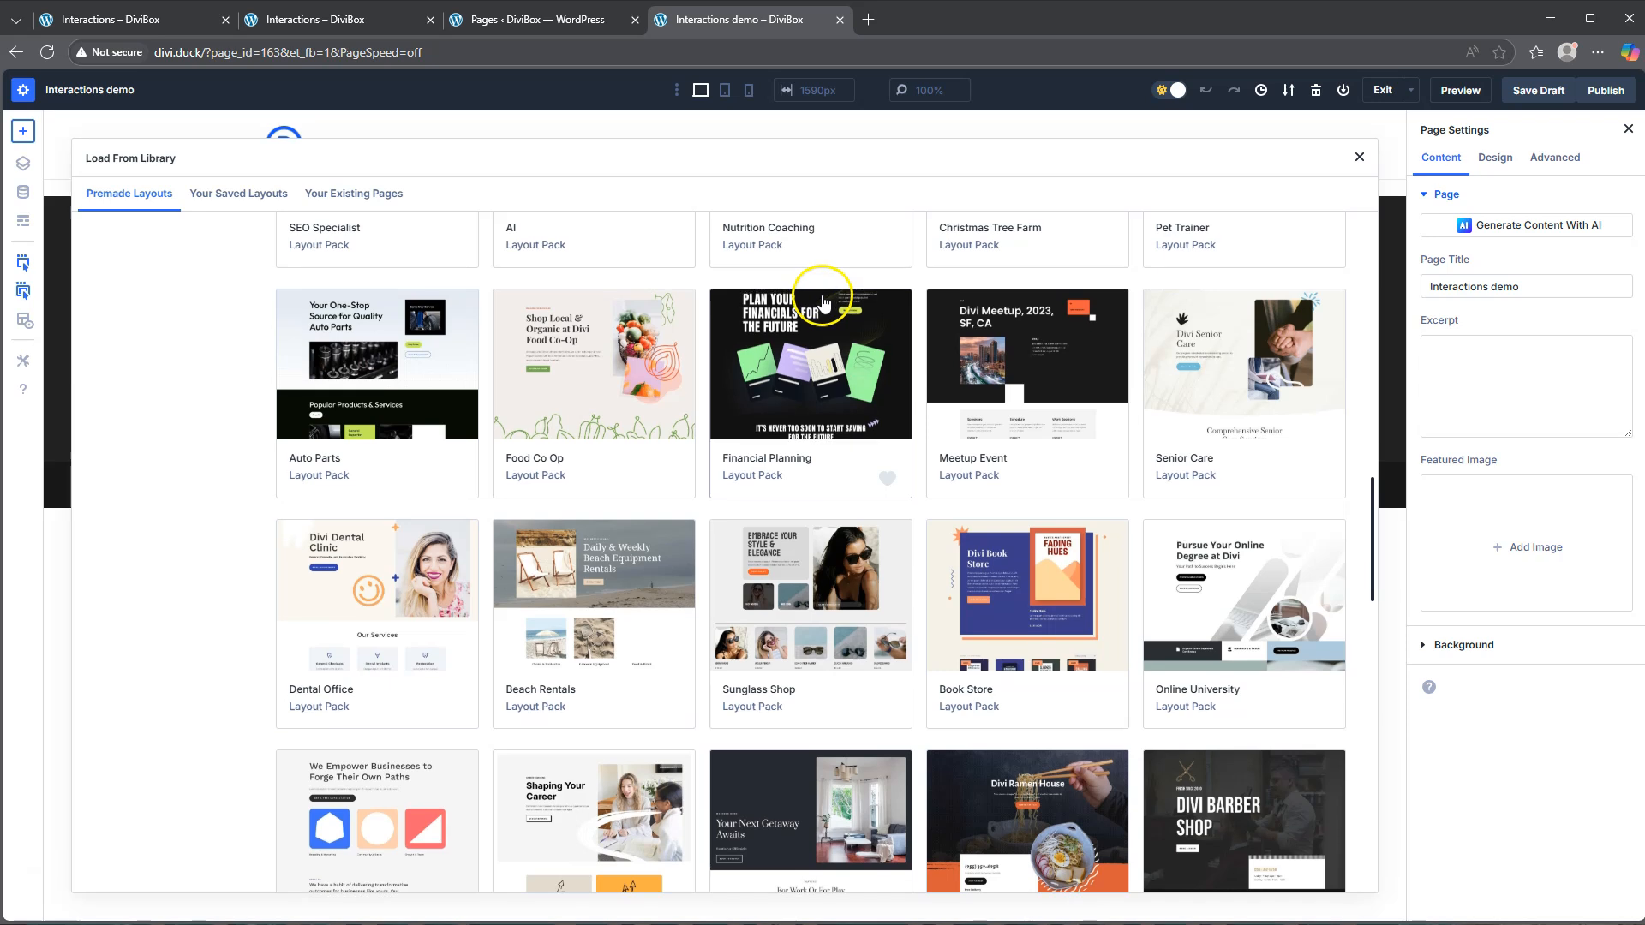
{"action": "left_click", "coordinate": [810, 370]}
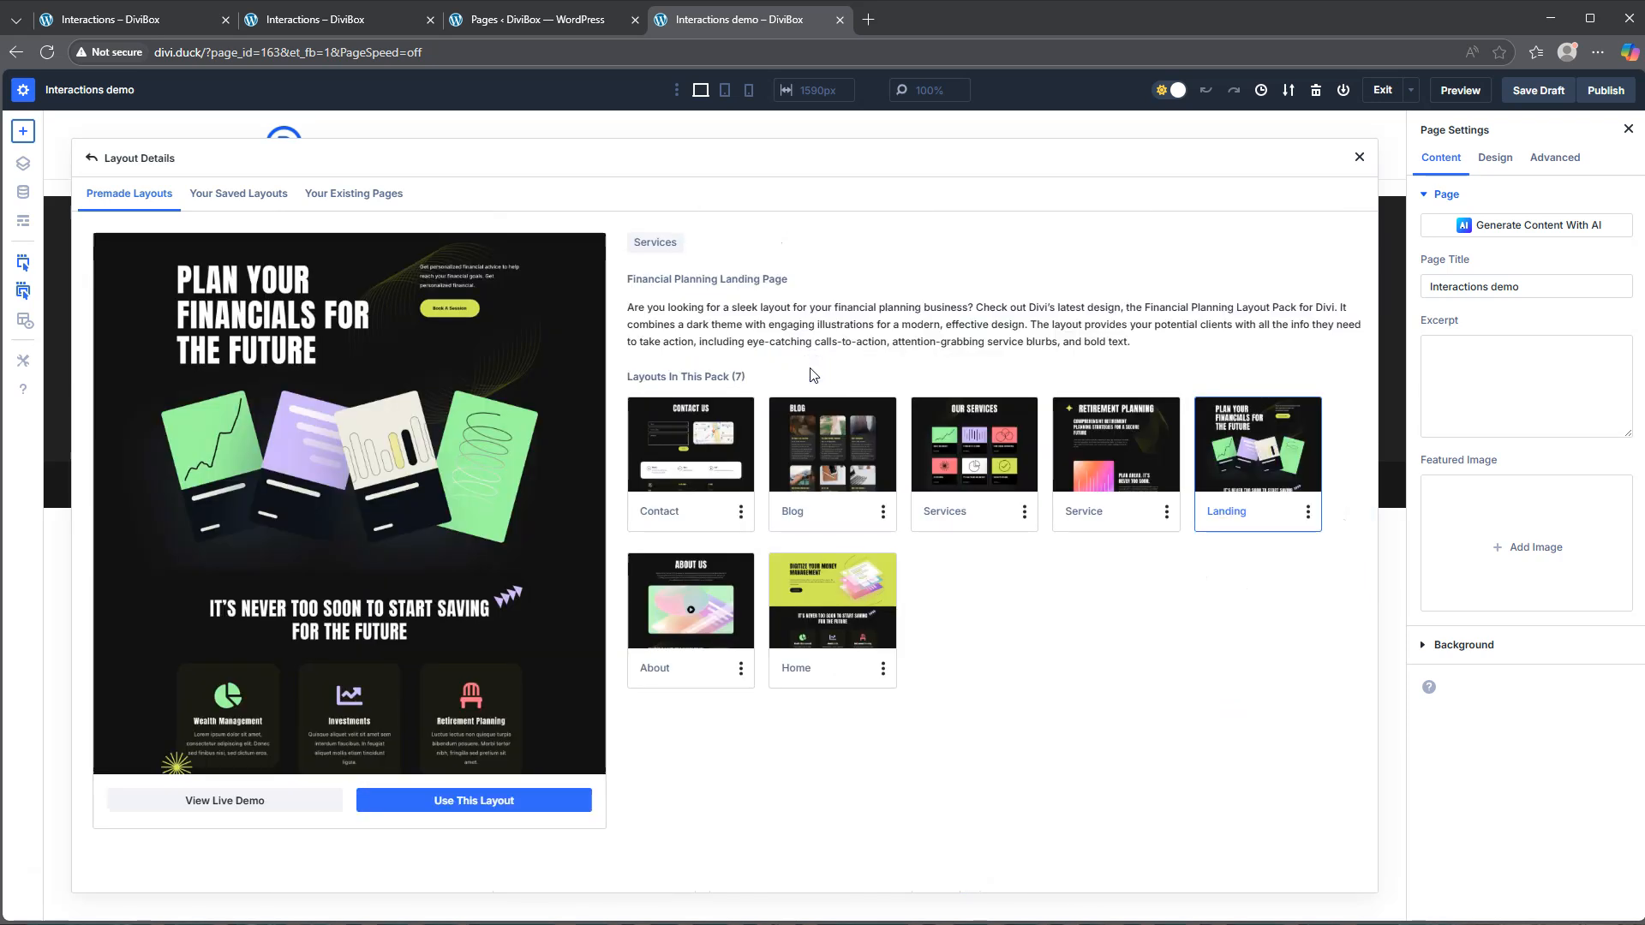
{"action": "left_click", "coordinate": [567, 645]}
{"action": "left_click", "coordinate": [470, 799]}
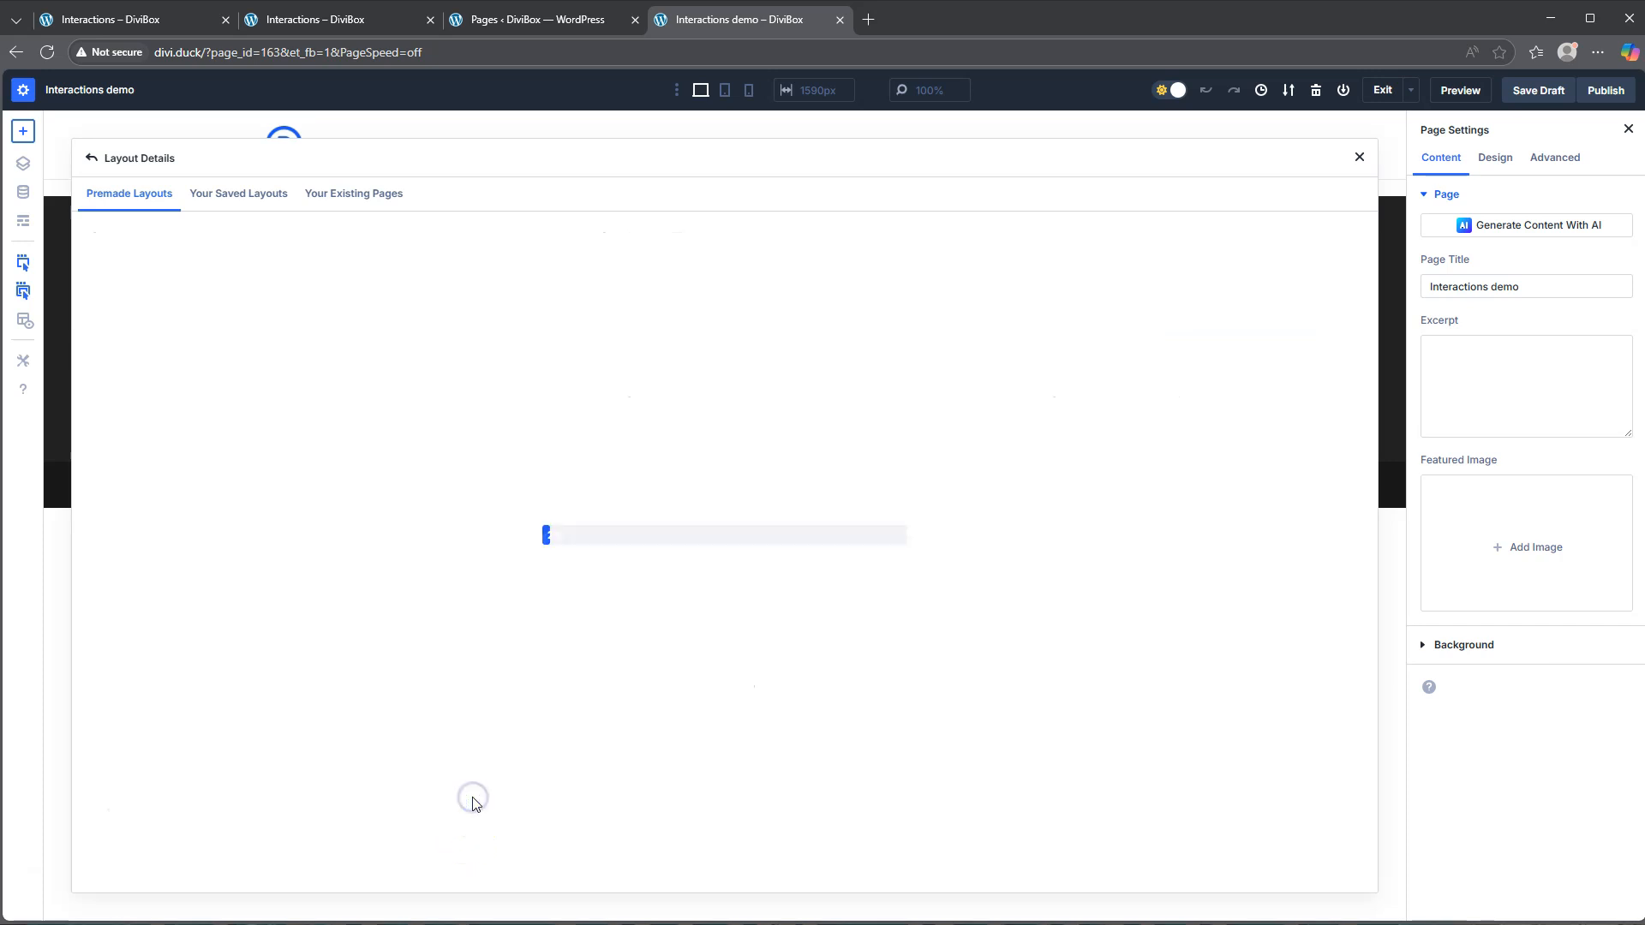
{"action": "left_click", "coordinate": [720, 649]}
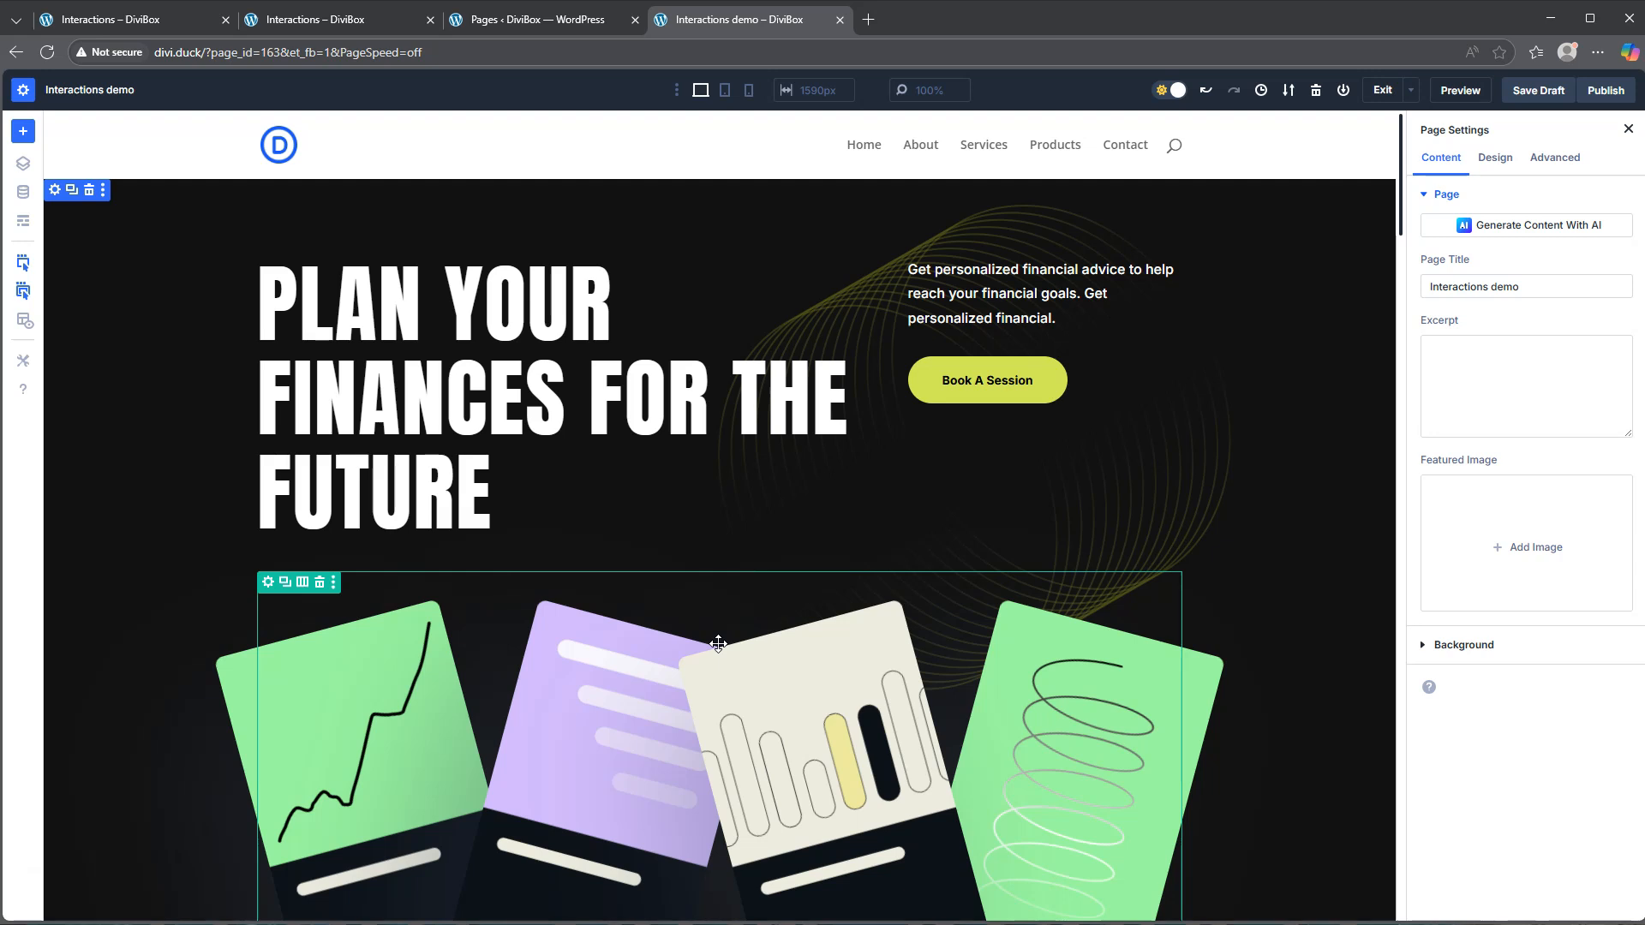
Step: Look over the imported landing layout from the hero section to the footer
{"action": "scroll", "coordinate": [718, 643], "scroll_direction": "down", "scroll_amount": 7}
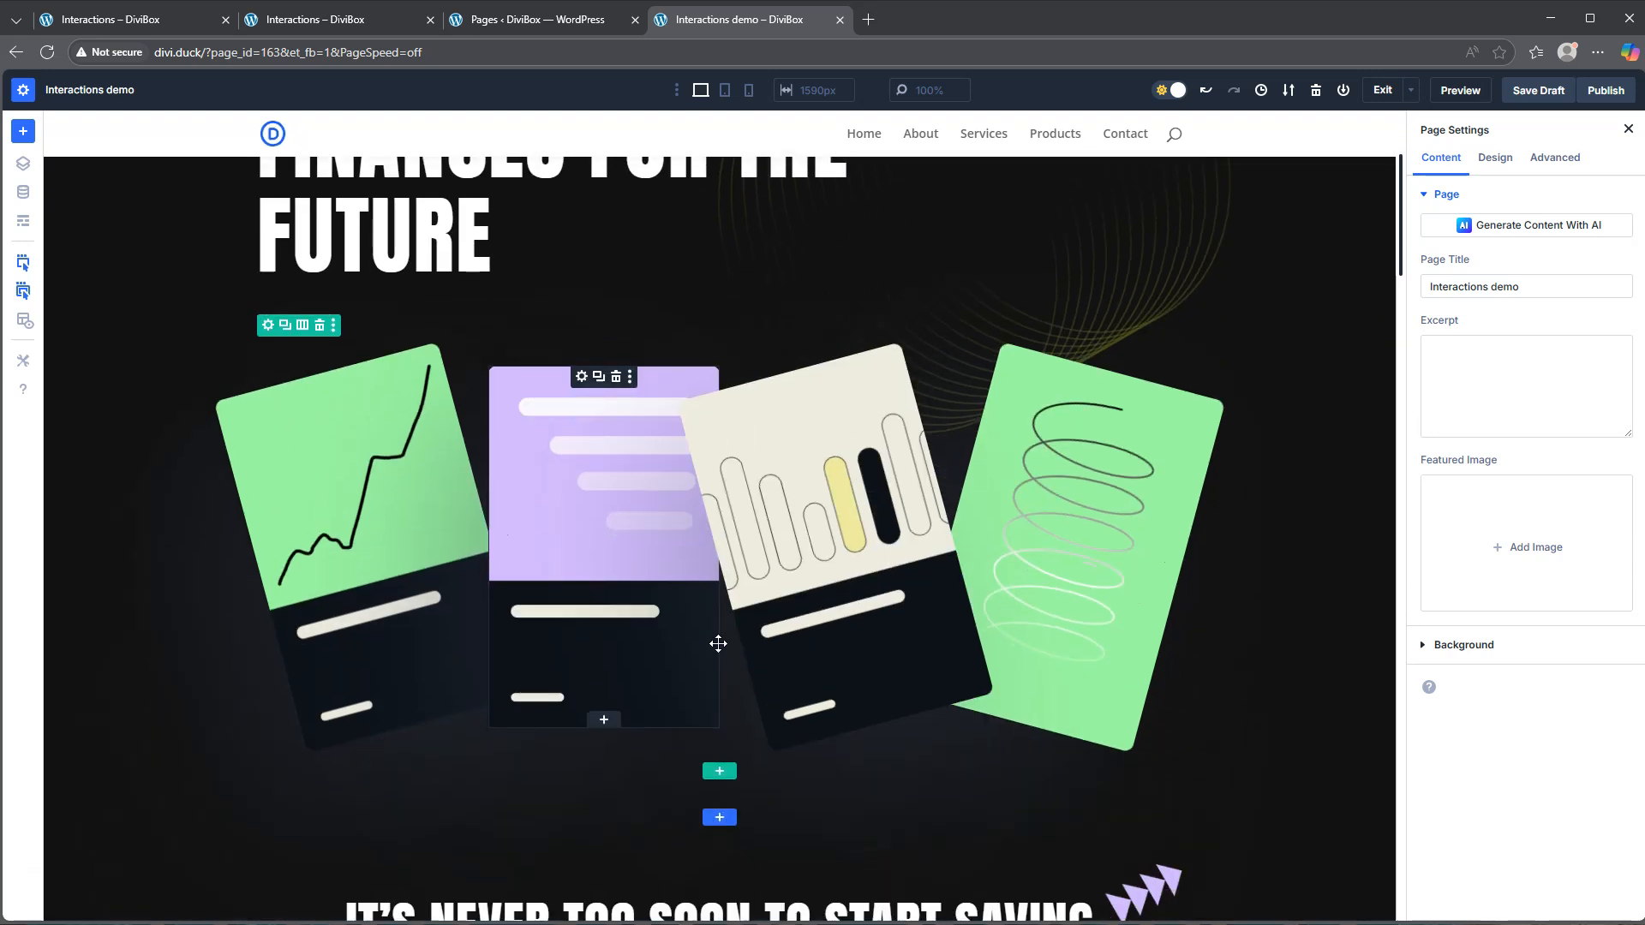
{"action": "scroll", "coordinate": [718, 643], "scroll_direction": "down", "scroll_amount": 7}
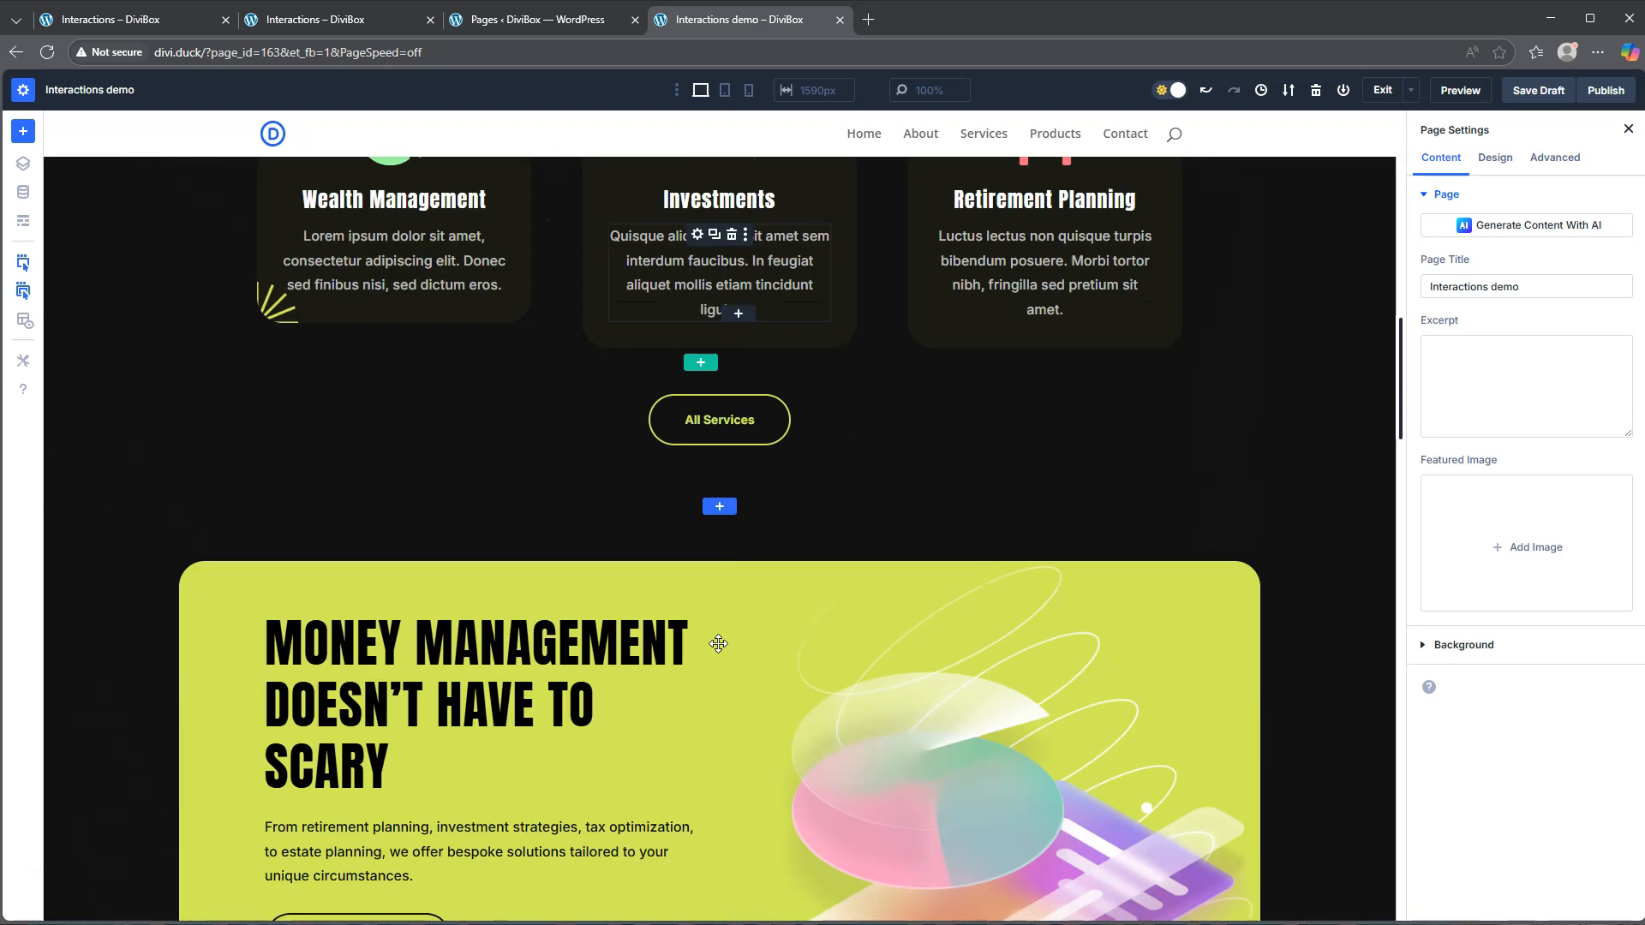
{"action": "scroll", "coordinate": [718, 644], "scroll_direction": "up", "scroll_amount": 14}
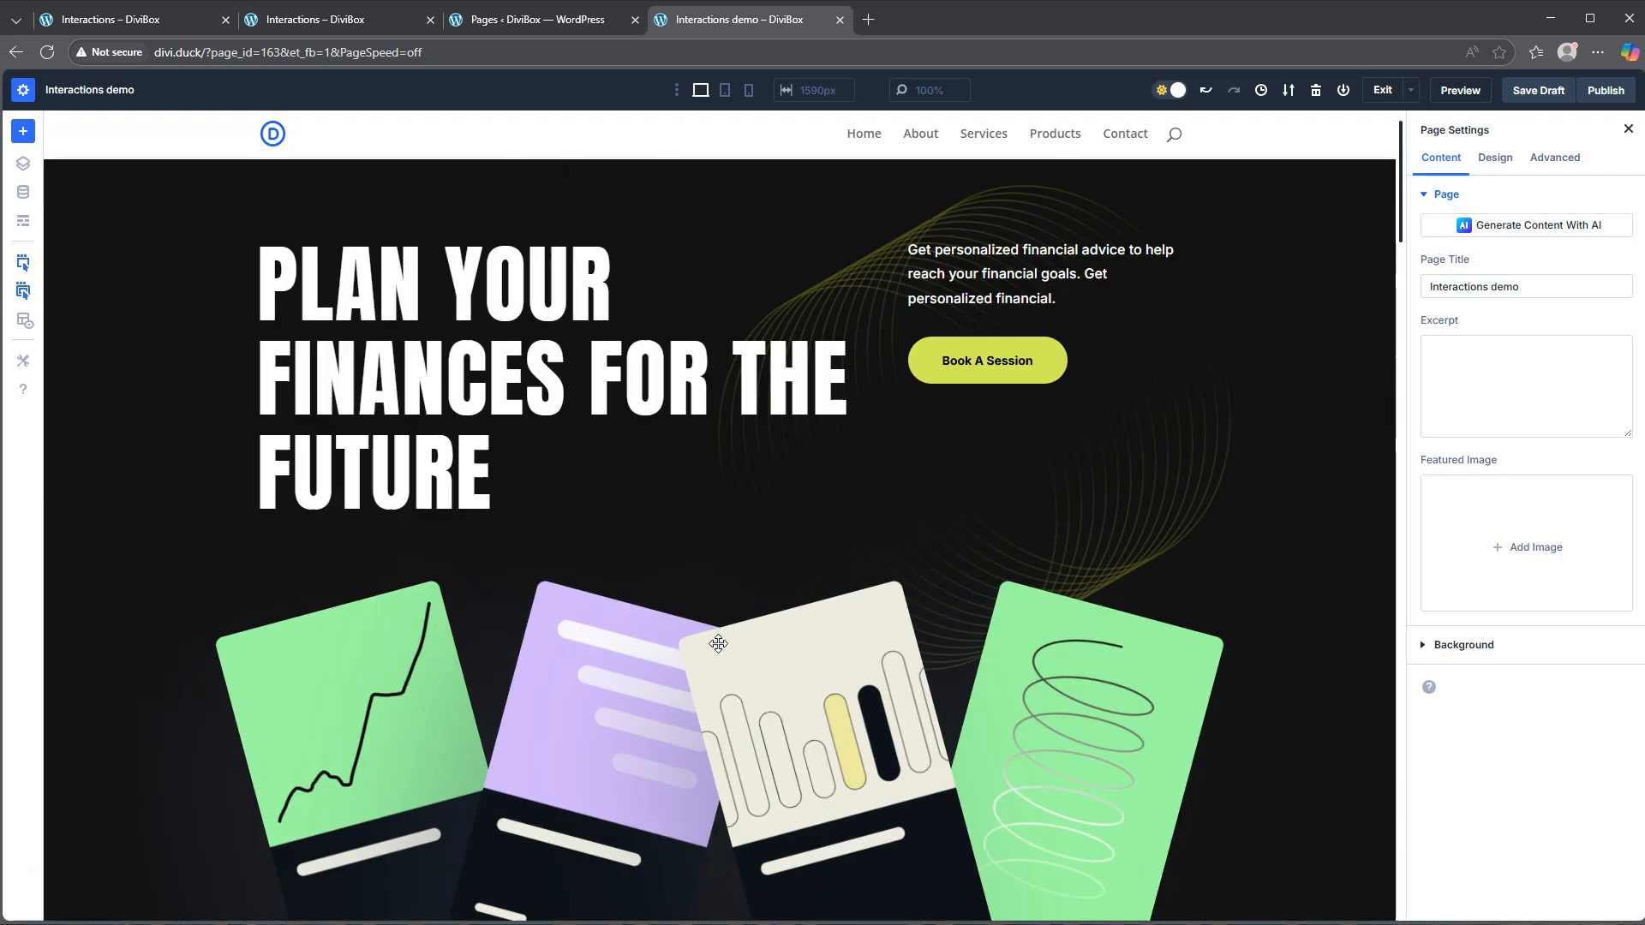
{"action": "scroll", "coordinate": [718, 644], "scroll_direction": "down", "scroll_amount": 20}
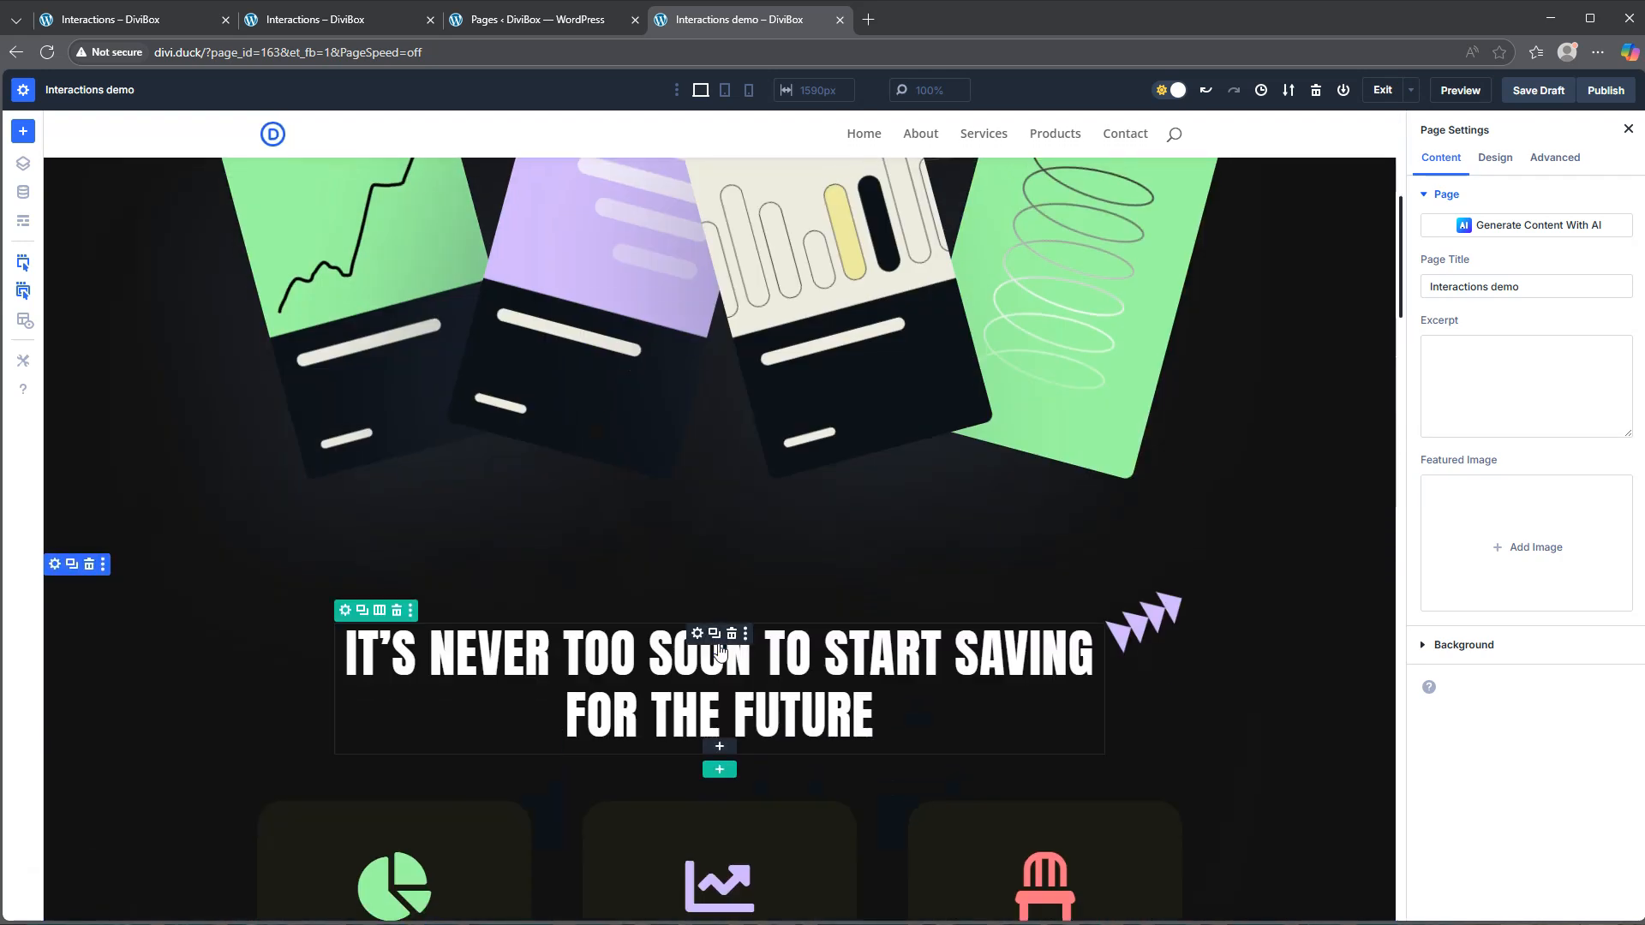
{"action": "scroll", "coordinate": [718, 643], "scroll_direction": "down", "scroll_amount": 16}
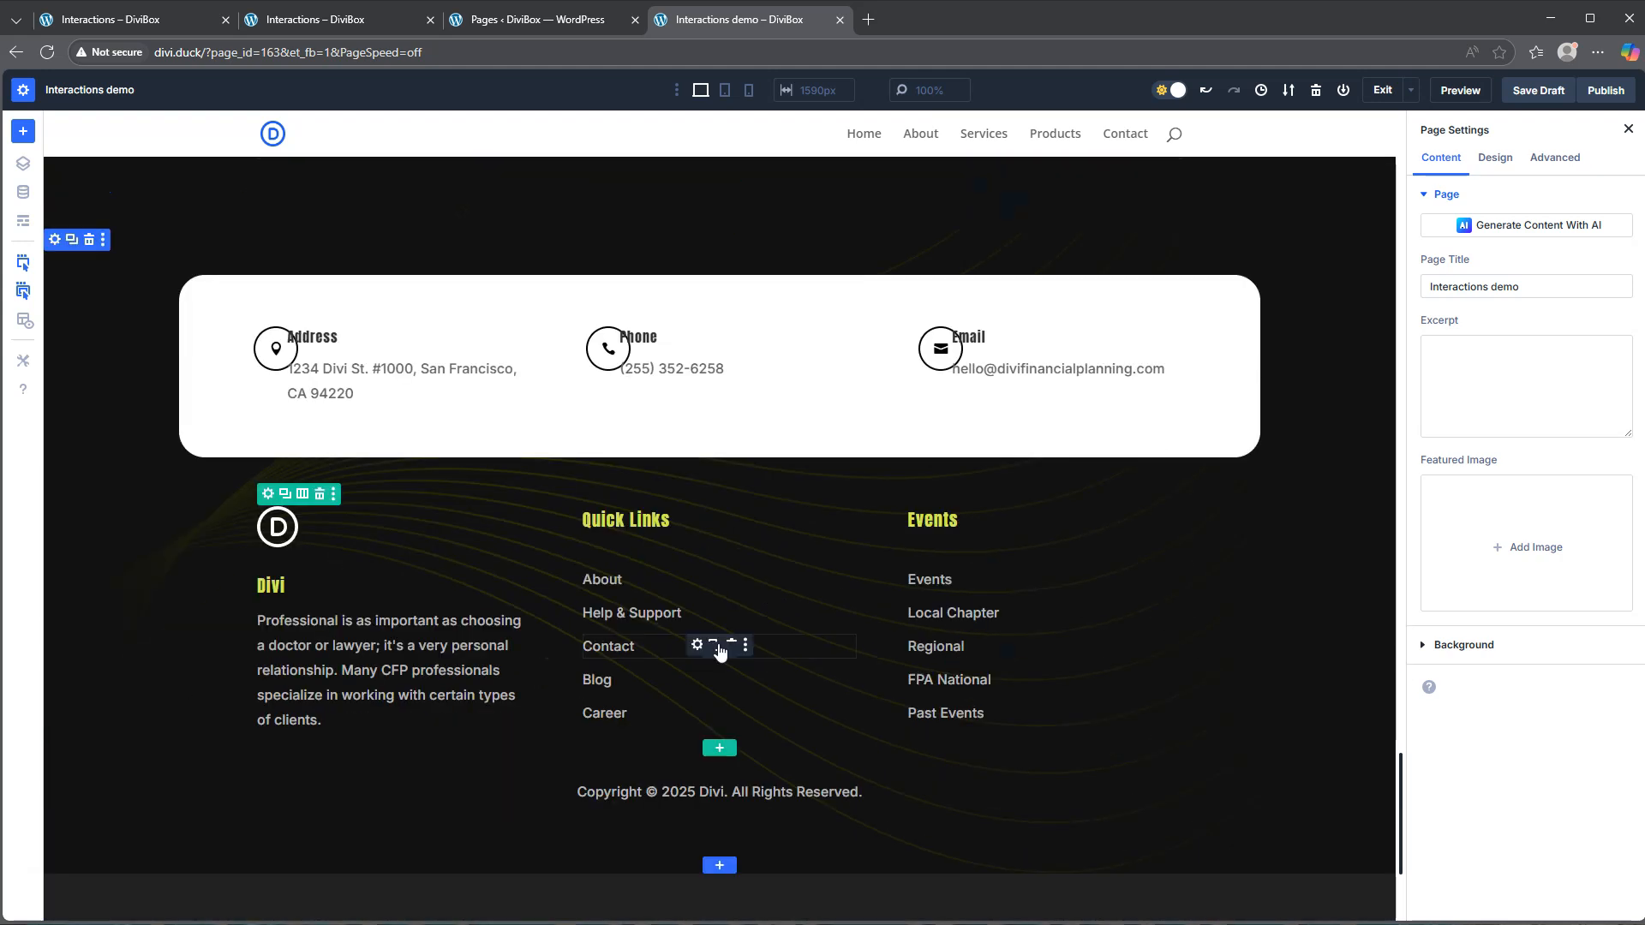
Step: Add a single-column section below the footer section and insert a Contact Form module into it
{"action": "scroll", "coordinate": [717, 644], "scroll_direction": "down", "scroll_amount": 1}
{"action": "scroll", "coordinate": [718, 644], "scroll_direction": "down", "scroll_amount": 1}
{"action": "scroll", "coordinate": [718, 643], "scroll_direction": "down", "scroll_amount": 1}
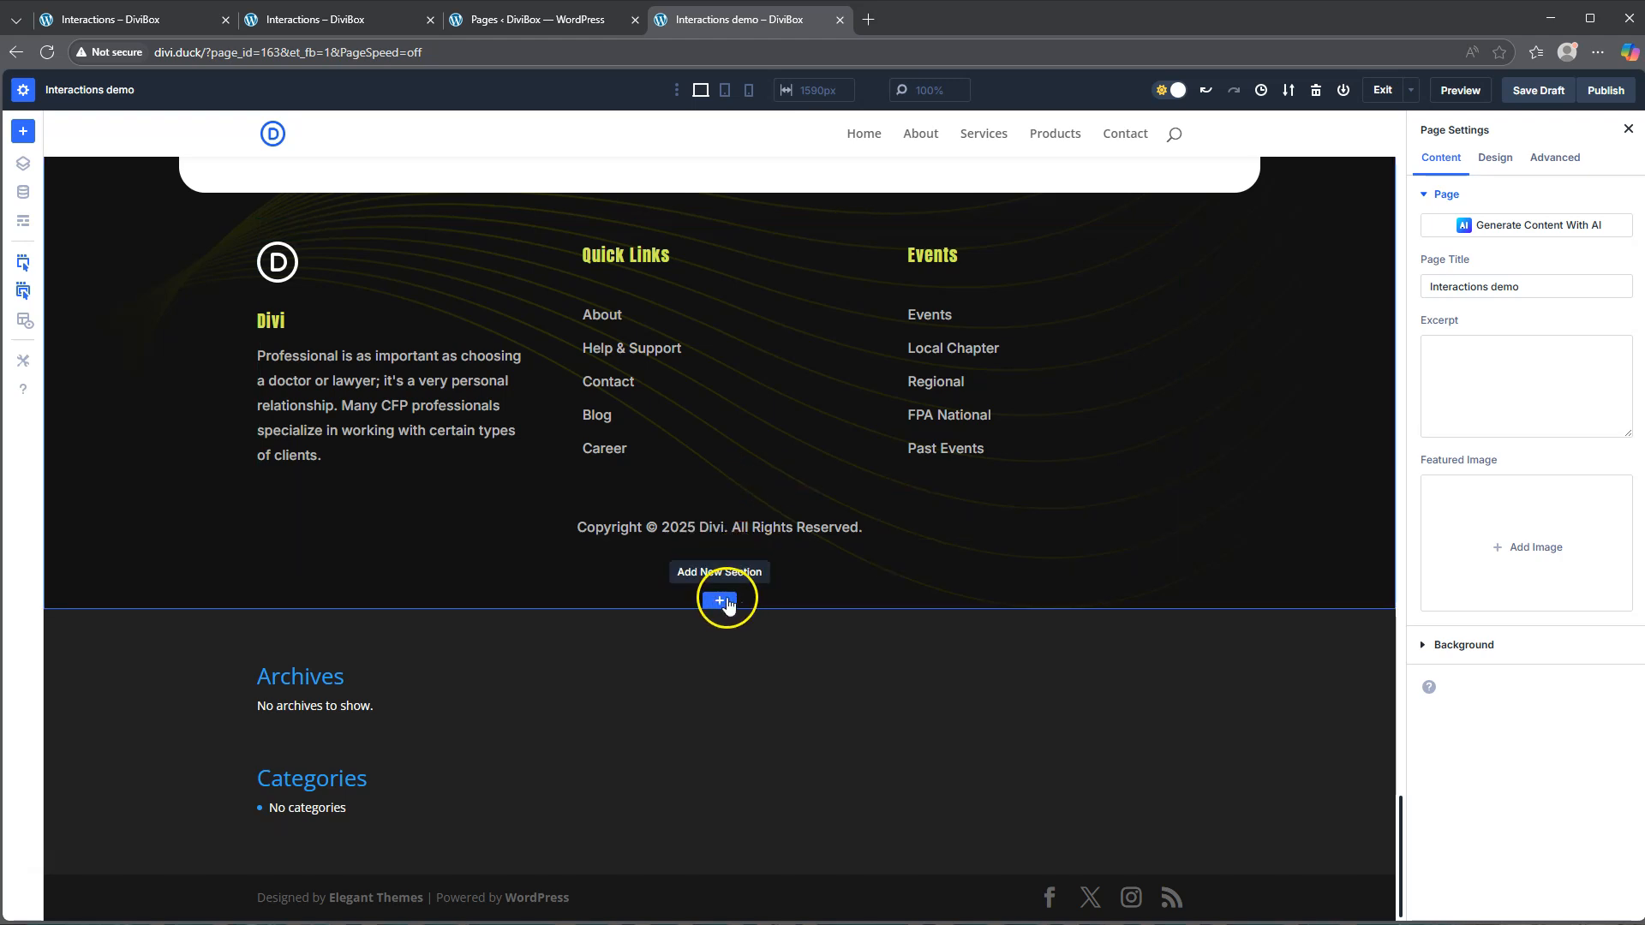
{"action": "left_click", "coordinate": [718, 603]}
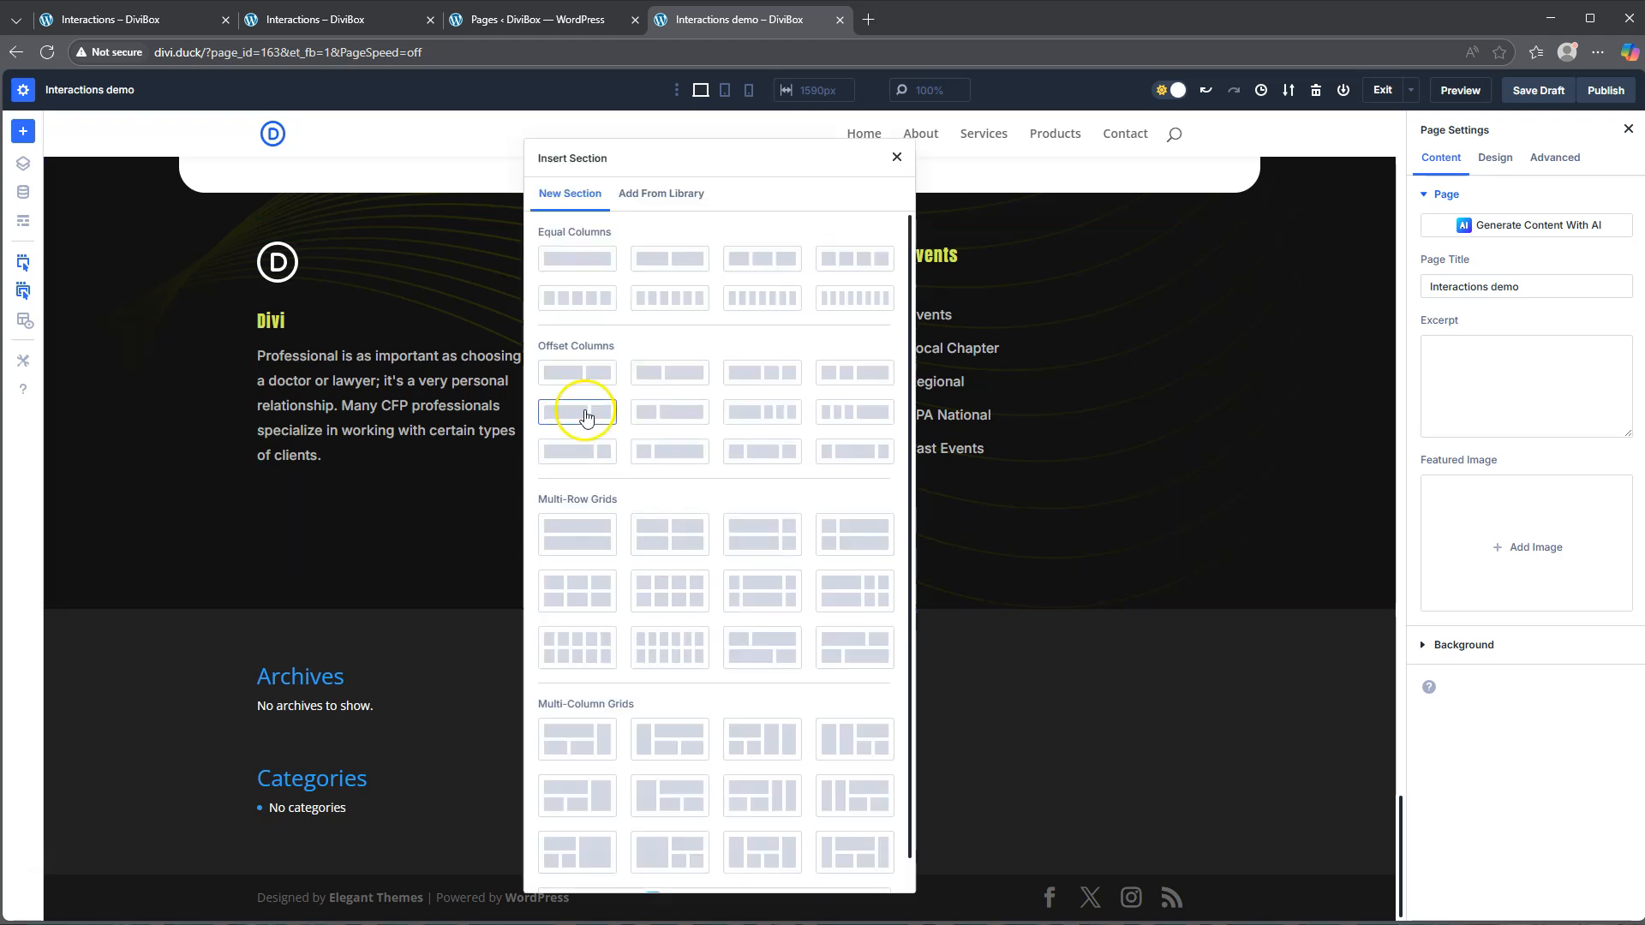
{"action": "left_click", "coordinate": [561, 258]}
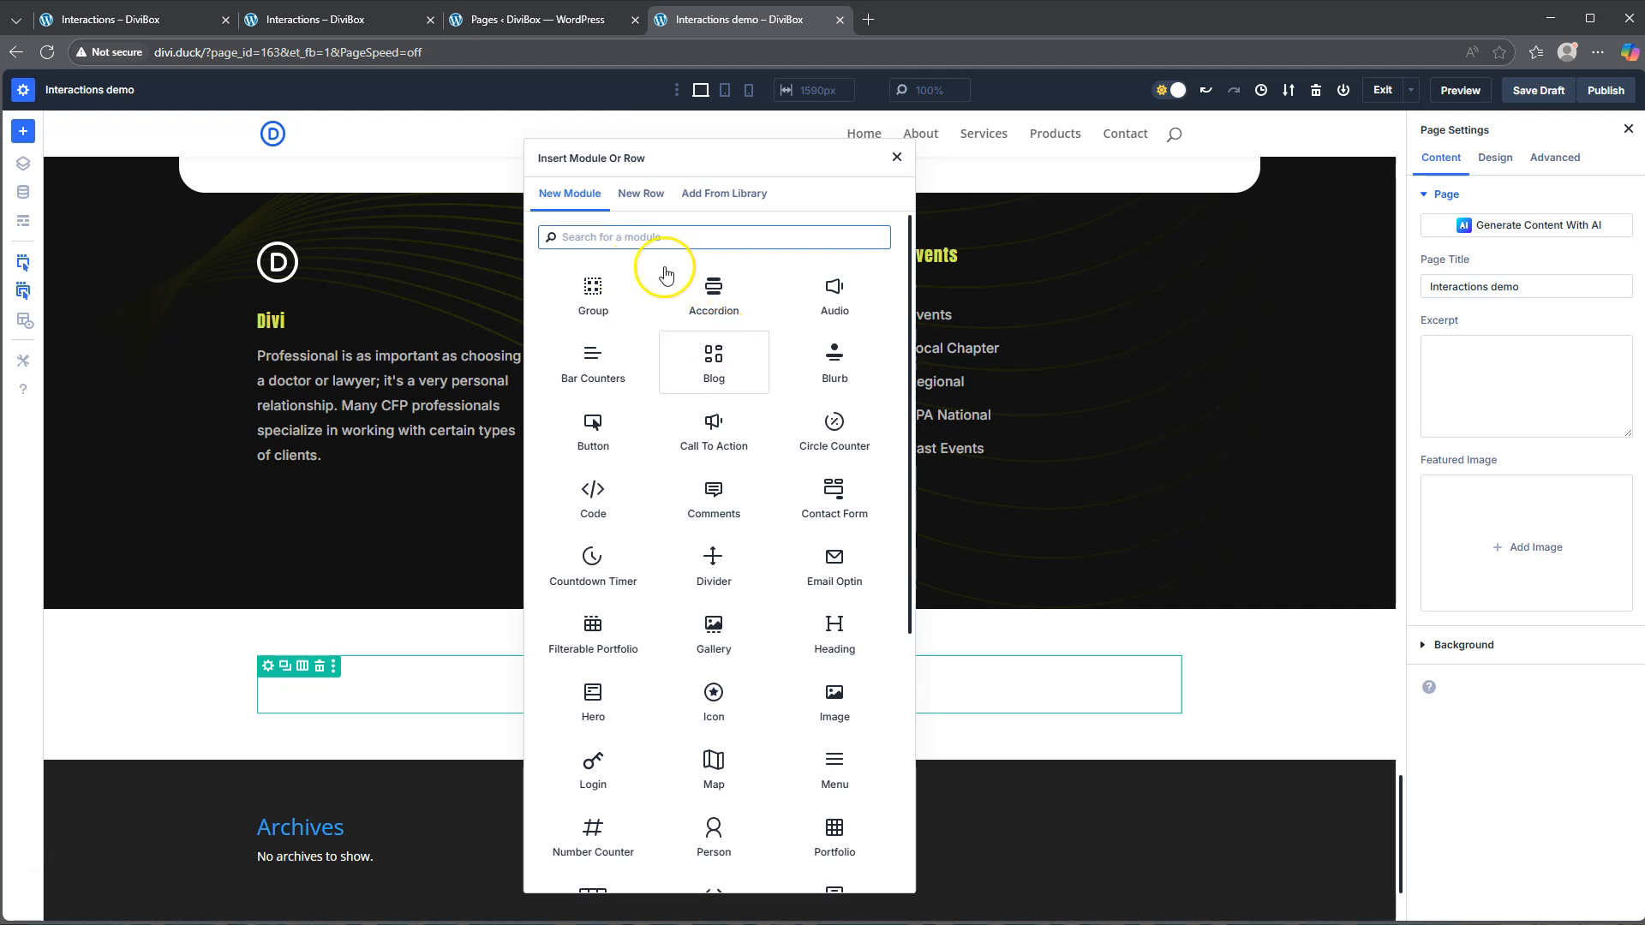
{"action": "left_click", "coordinate": [833, 497]}
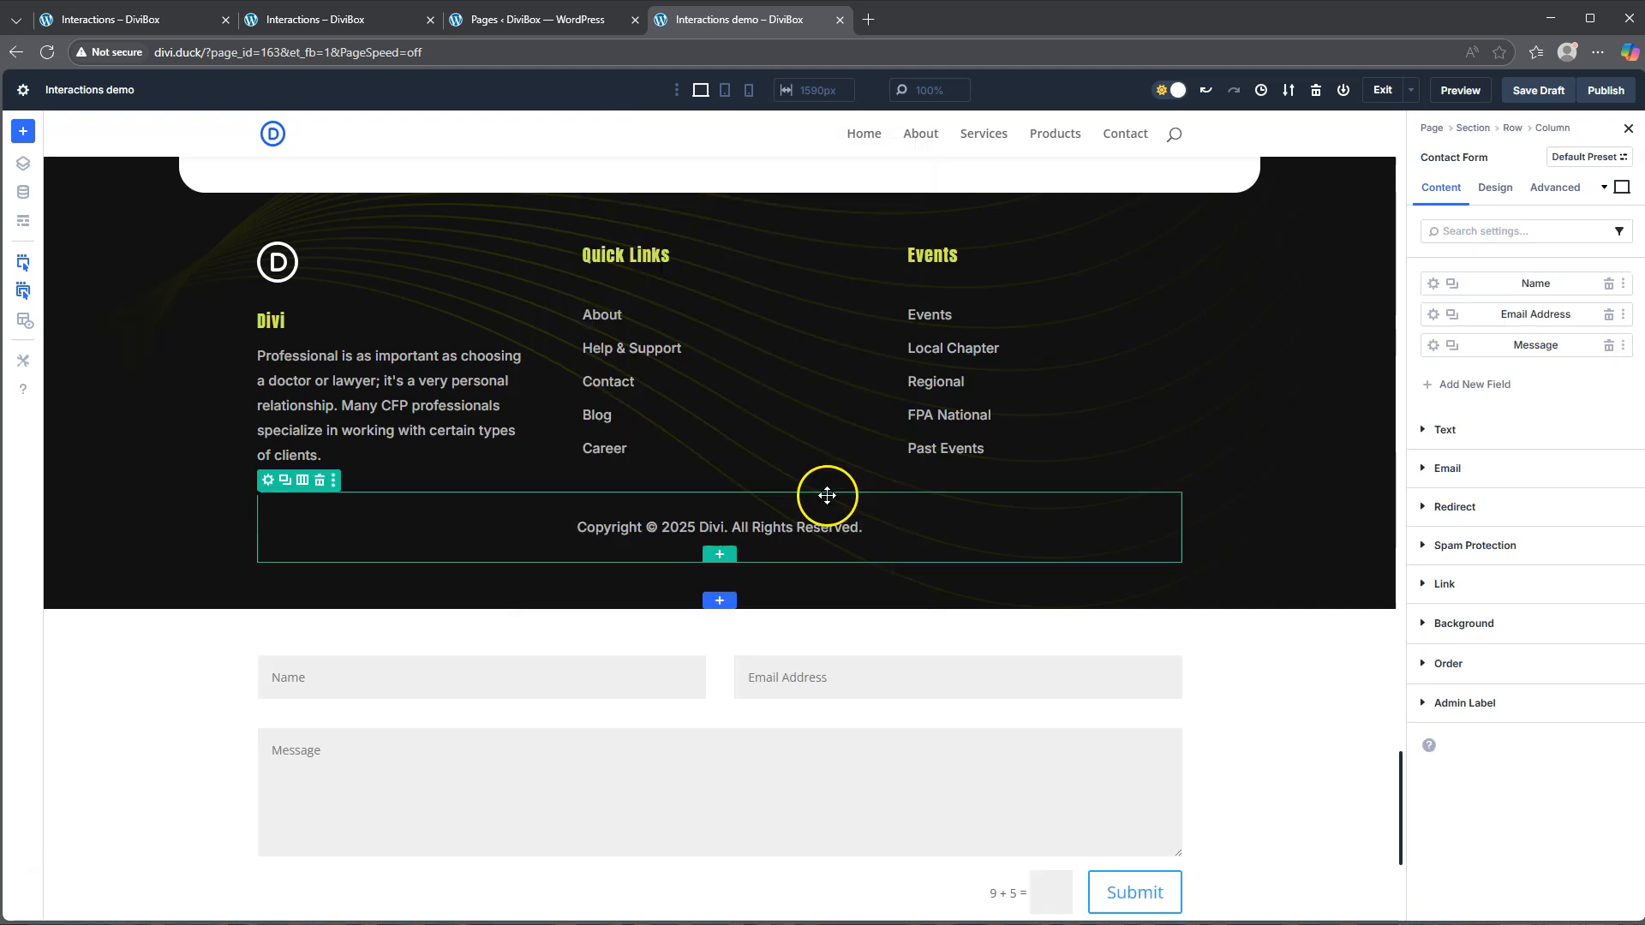
Step: Set the contact form's title to "Let us know your thoughts"
{"action": "left_click", "coordinate": [1445, 429]}
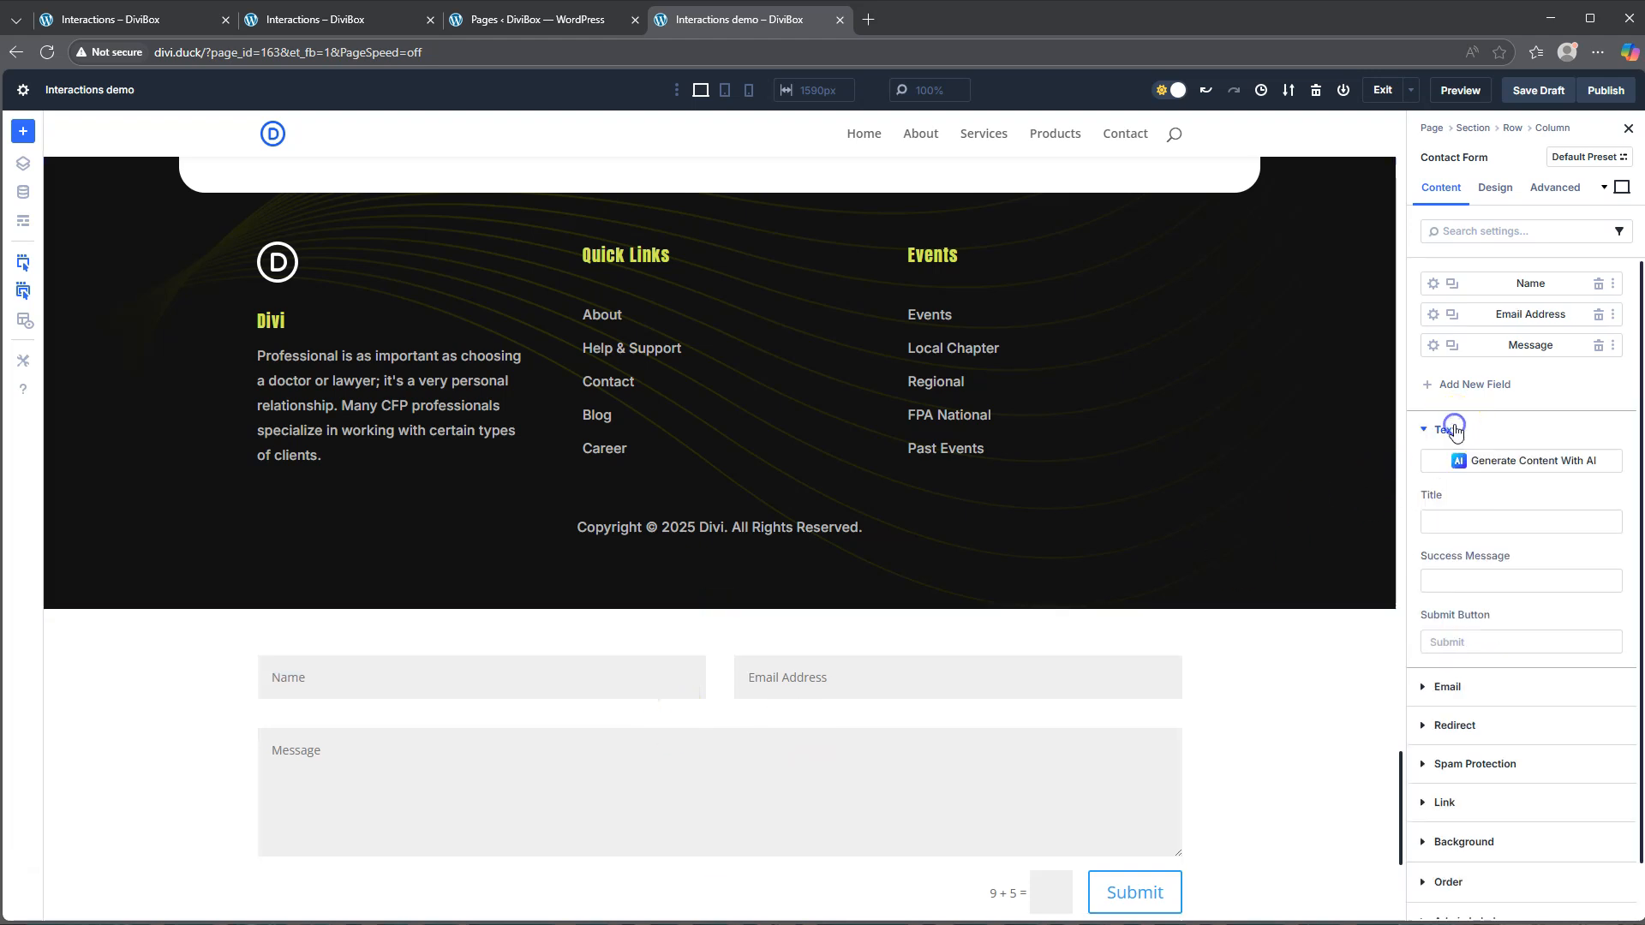
{"action": "left_click", "coordinate": [1449, 521]}
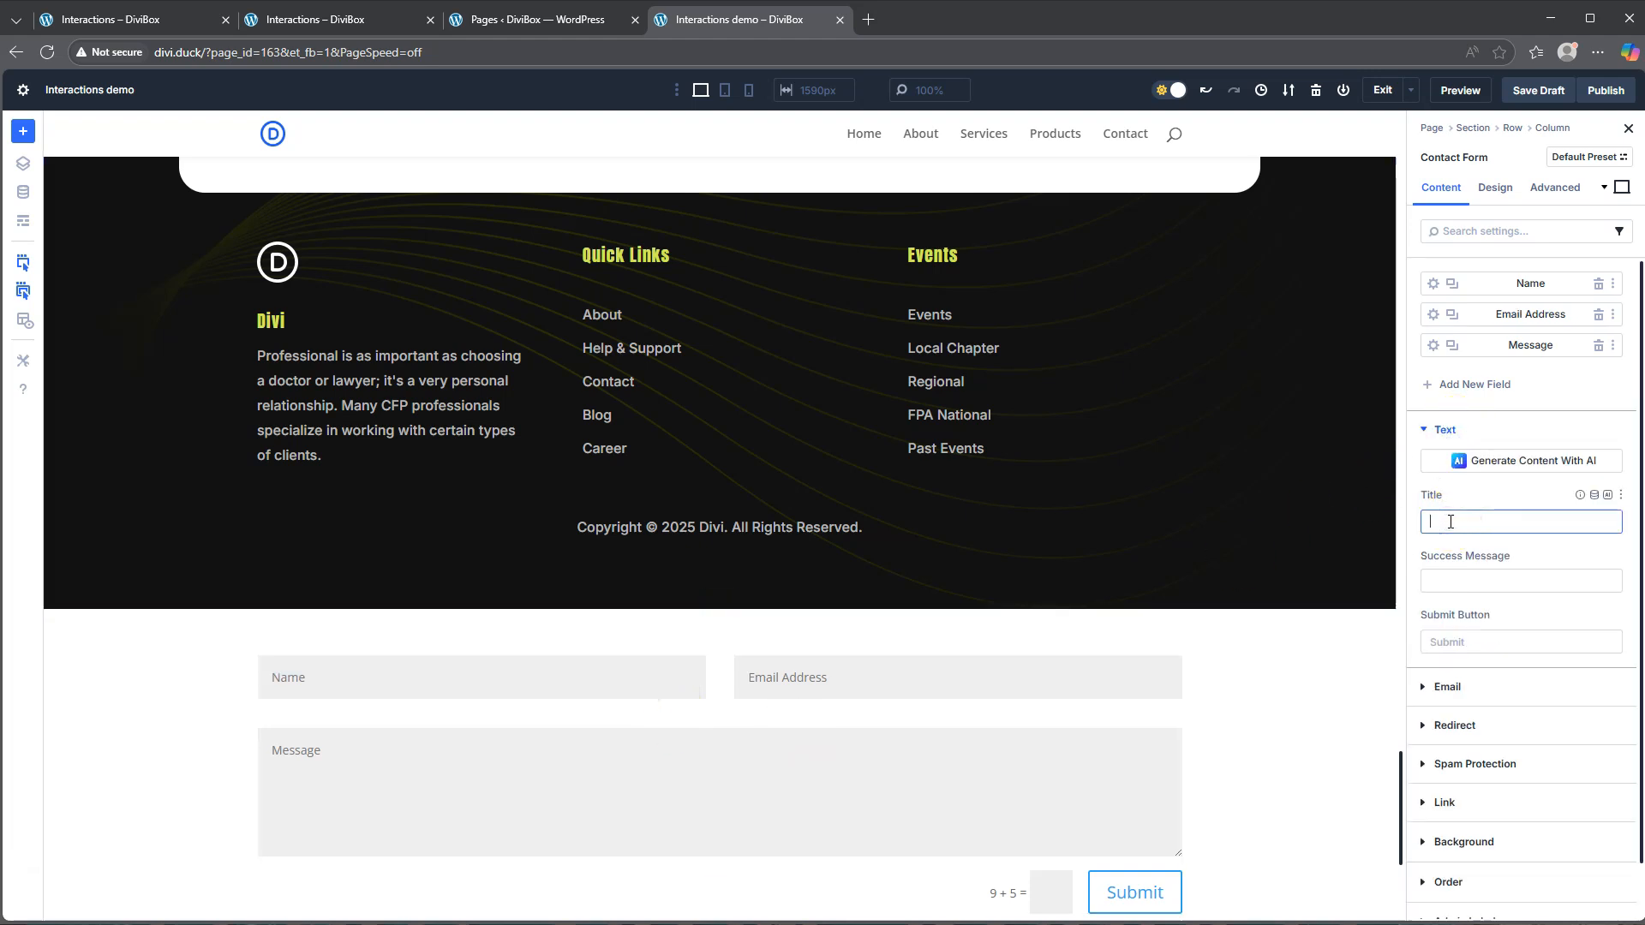
{"action": "type", "text": "Let us know your thoughts"}
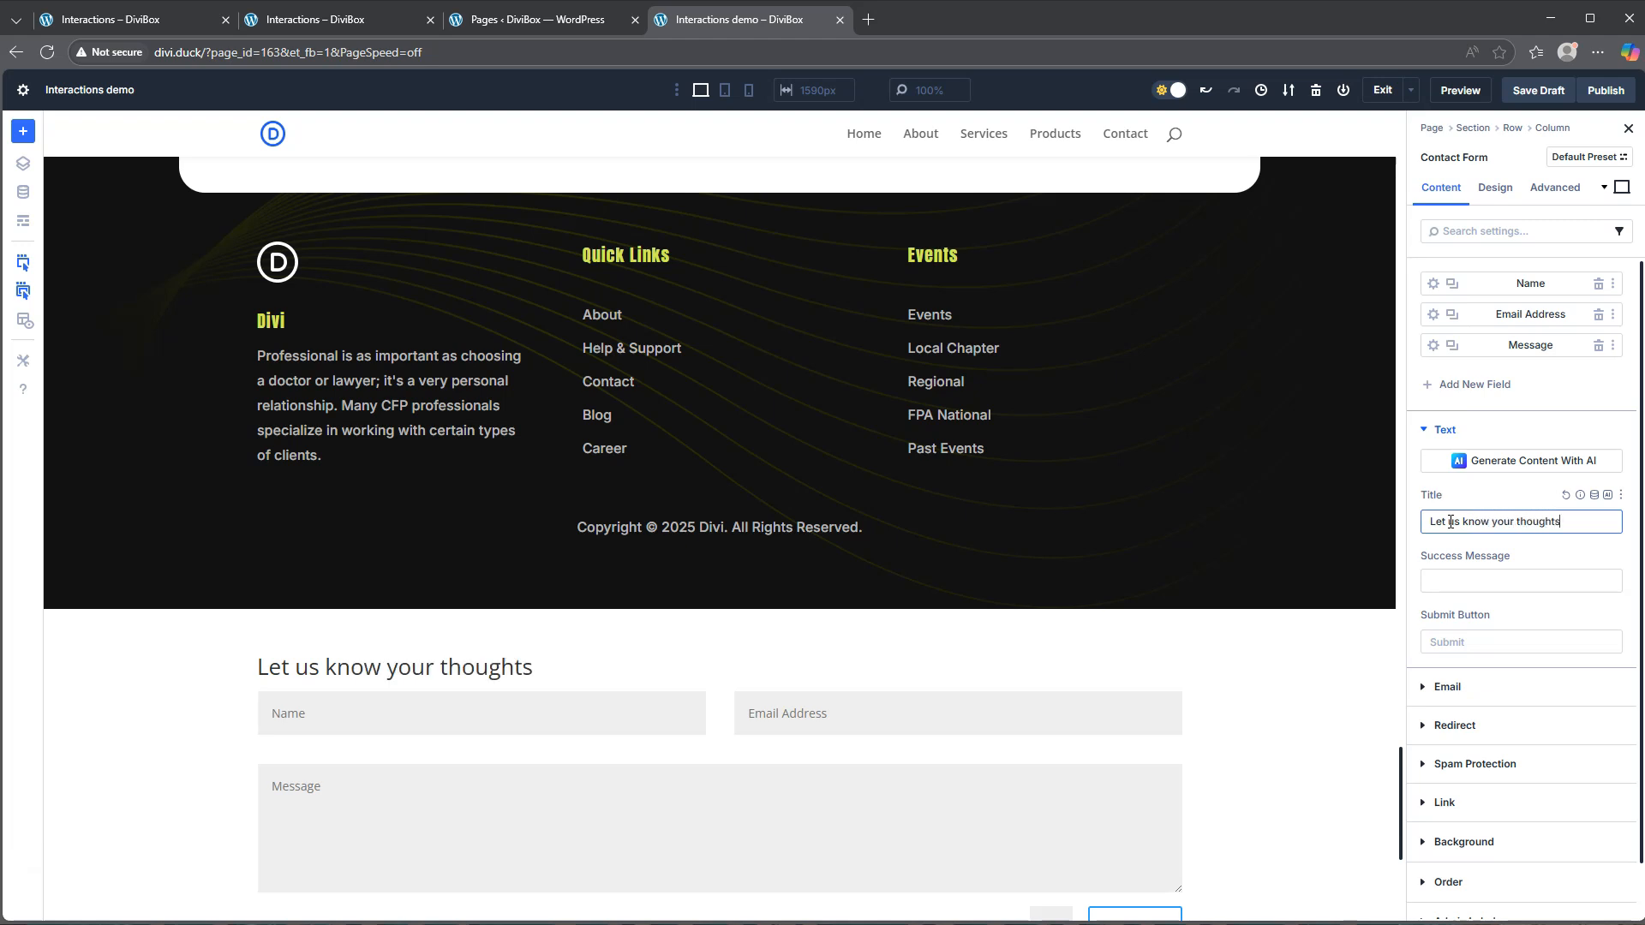
Step: Set the contact form's background to the lime global color #D3eb42
{"action": "scroll", "coordinate": [1505, 604], "scroll_direction": "down", "scroll_amount": 1}
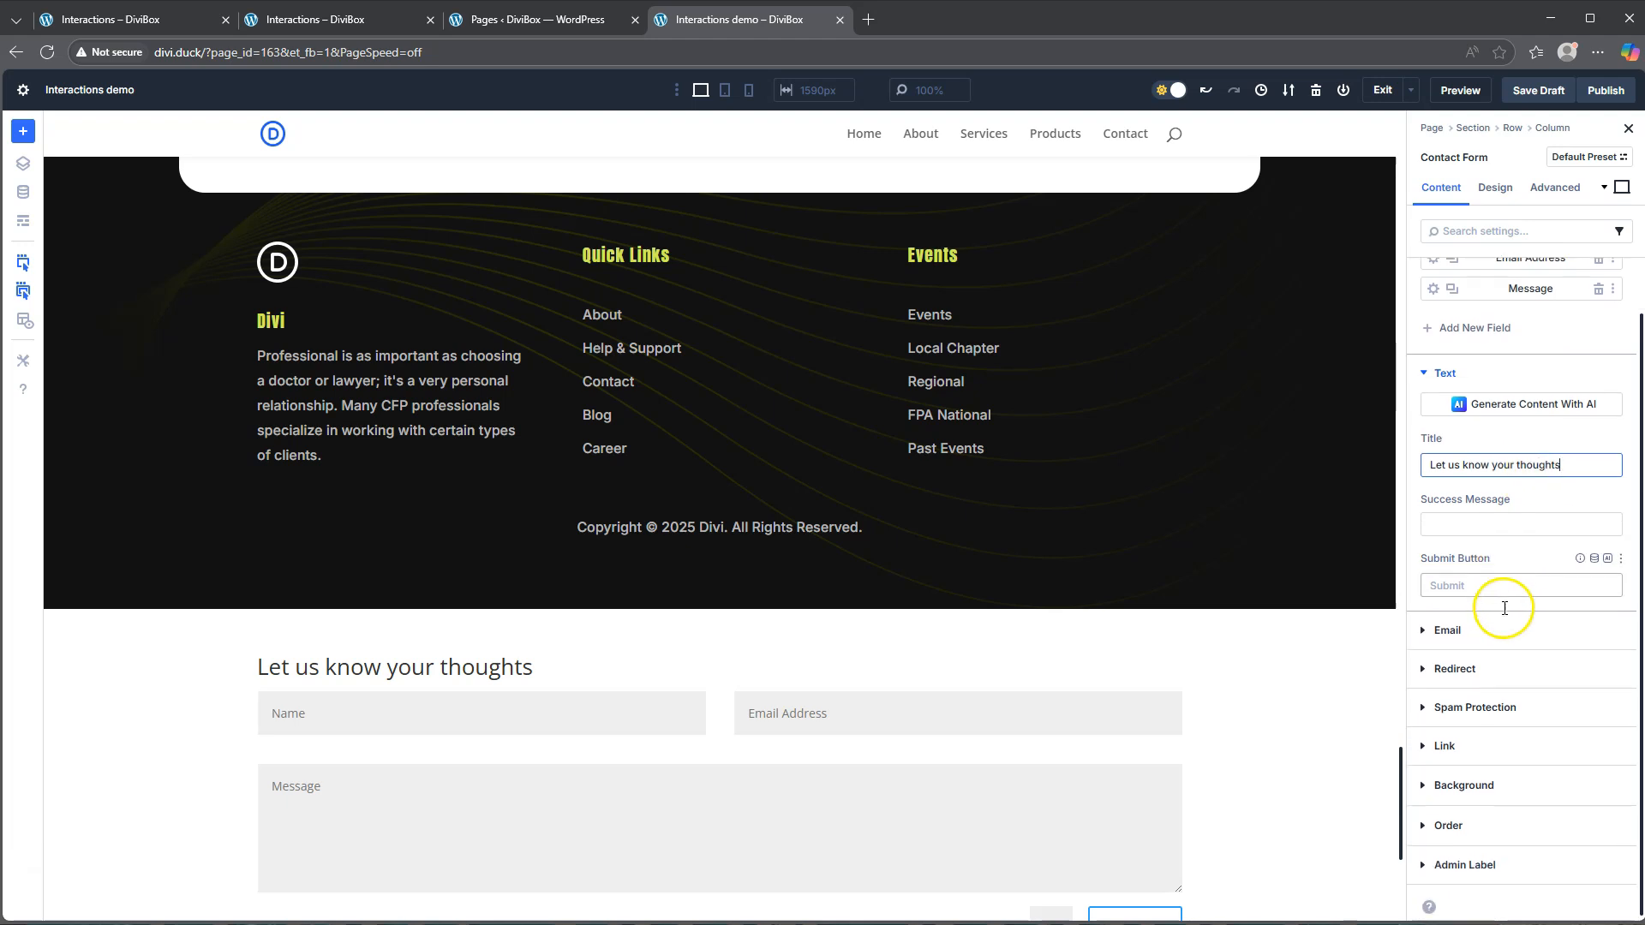
{"action": "left_click", "coordinate": [1467, 781]}
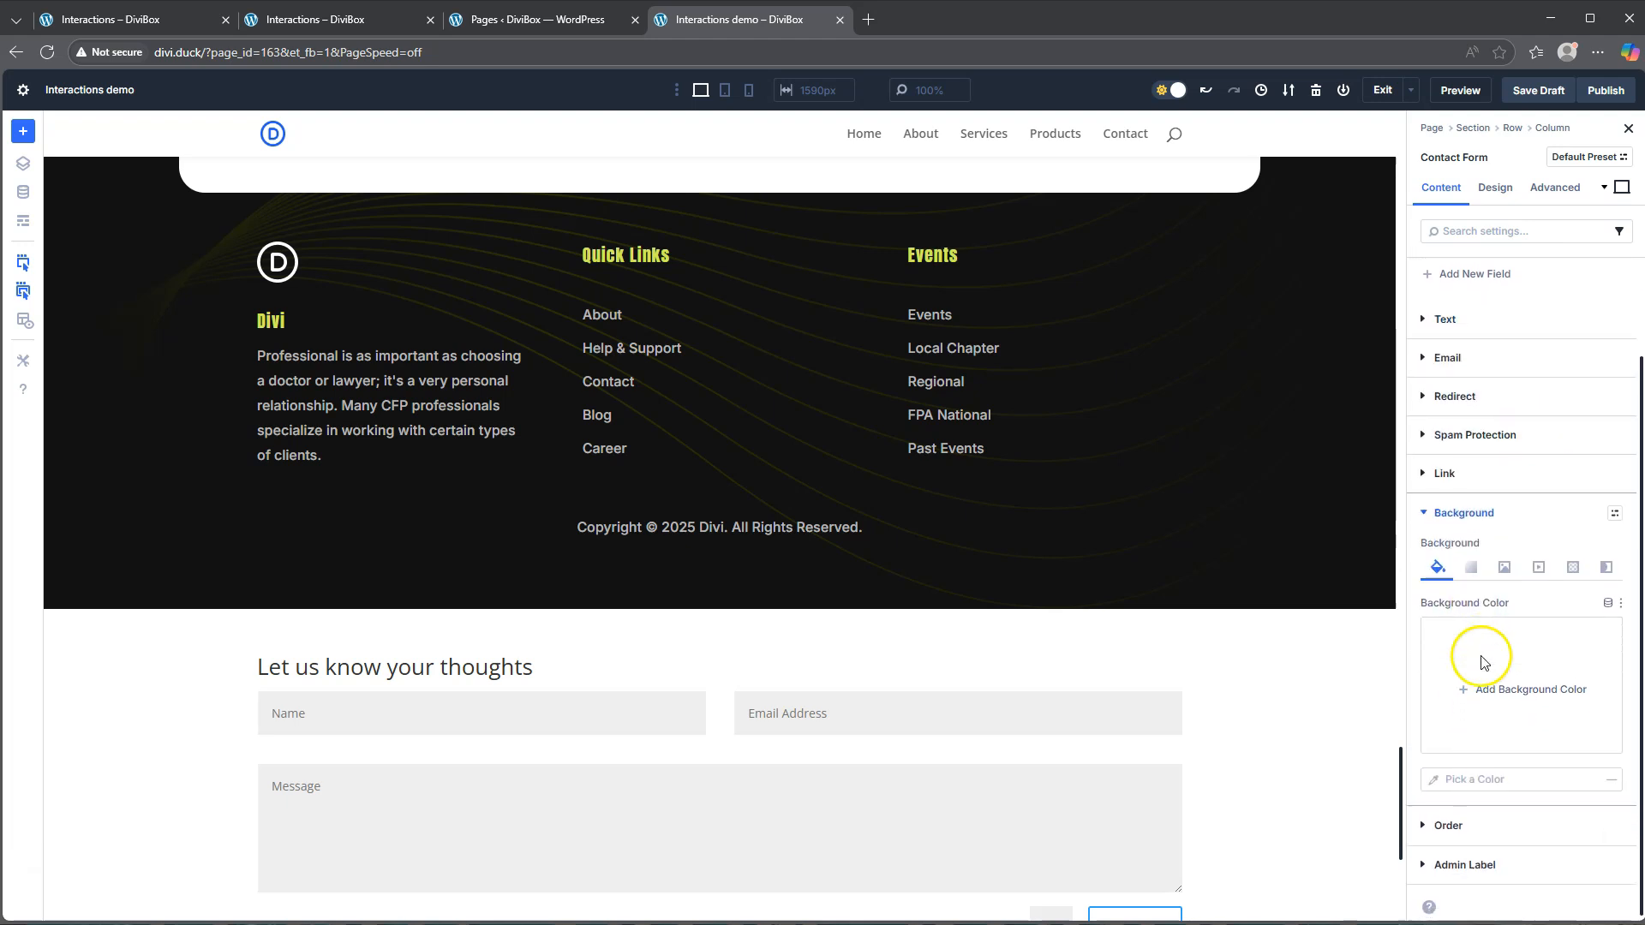
{"action": "left_click", "coordinate": [1493, 692]}
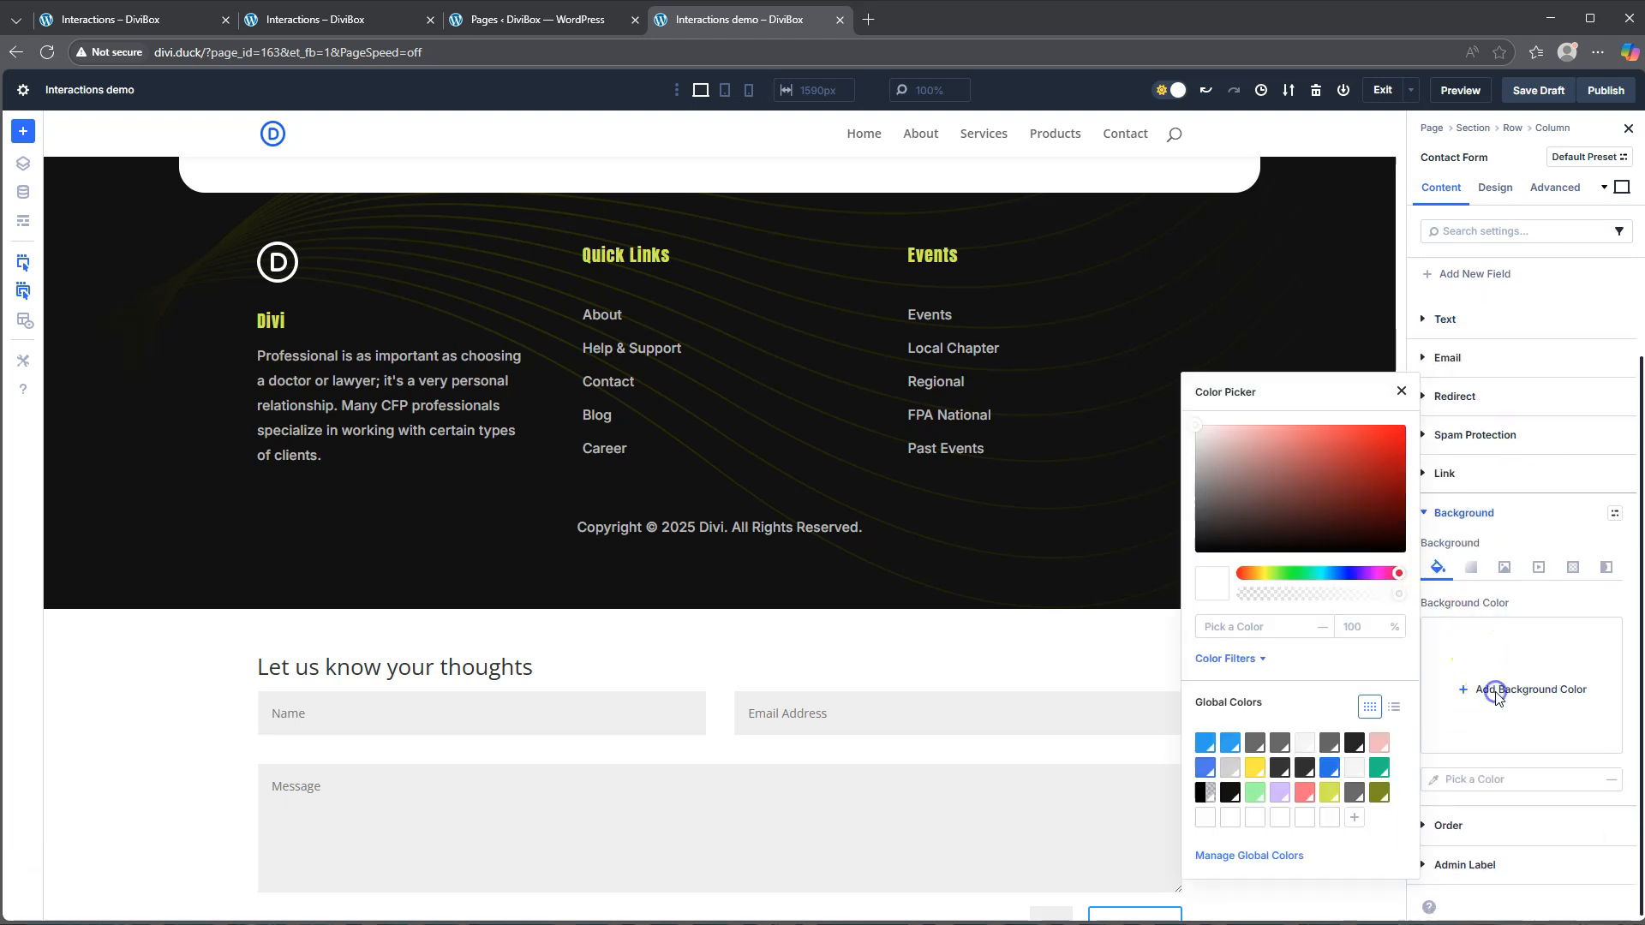
{"action": "left_click", "coordinate": [1330, 793]}
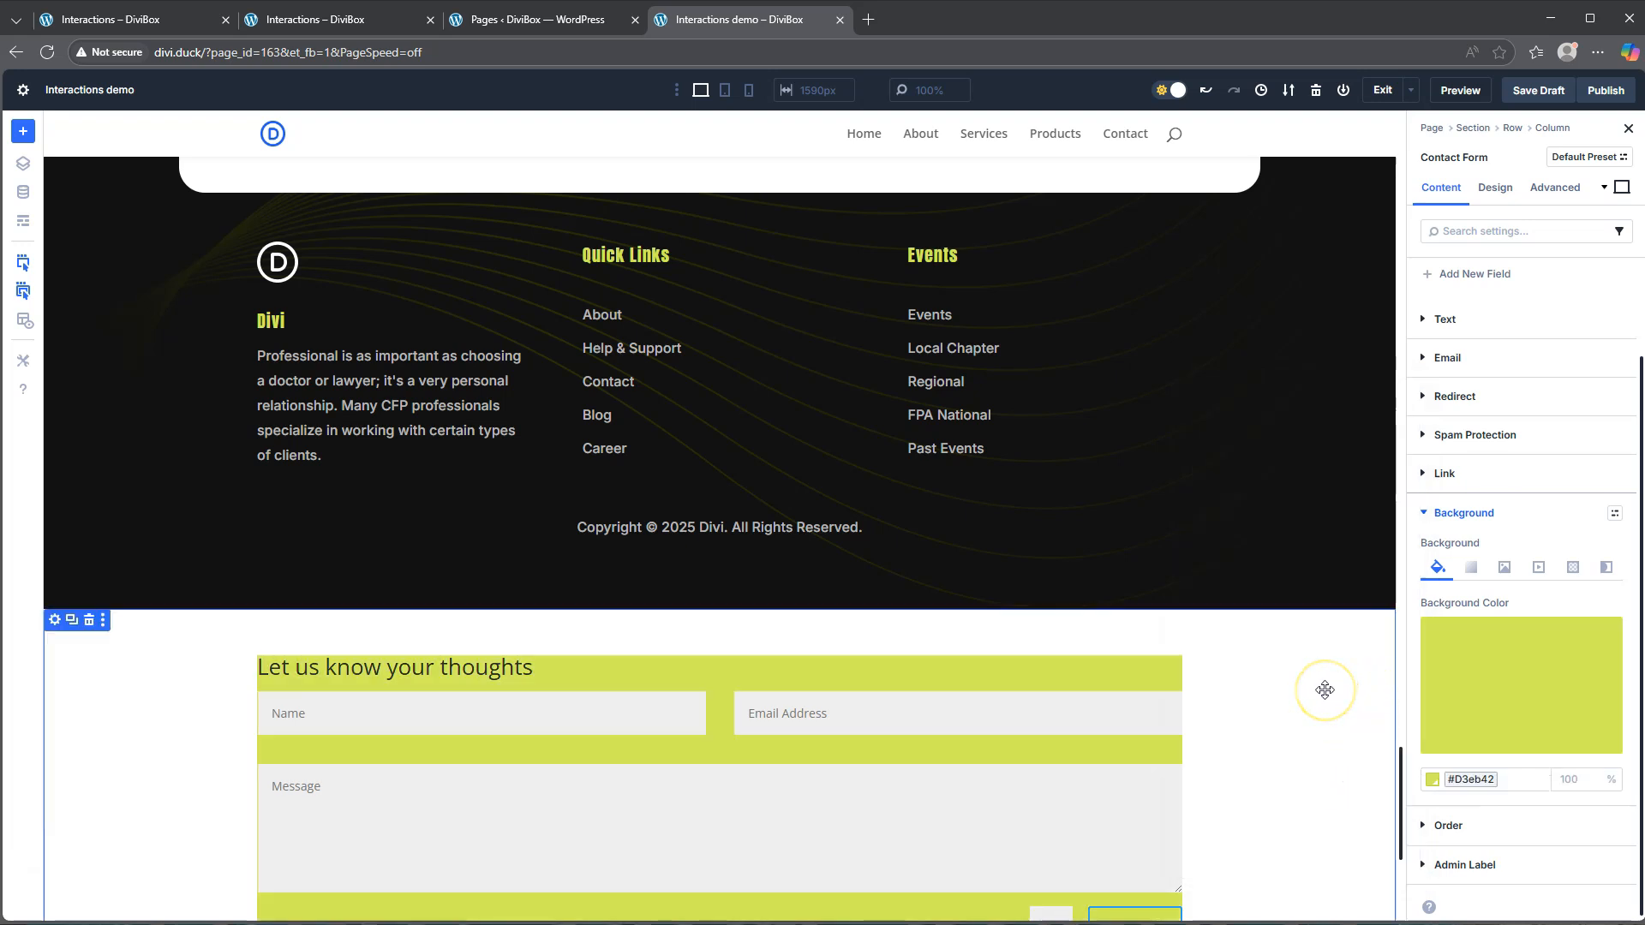
Step: Give the contact form 50 px of padding on all four sides, linking top with bottom and left with right
{"action": "left_click", "coordinate": [1497, 188]}
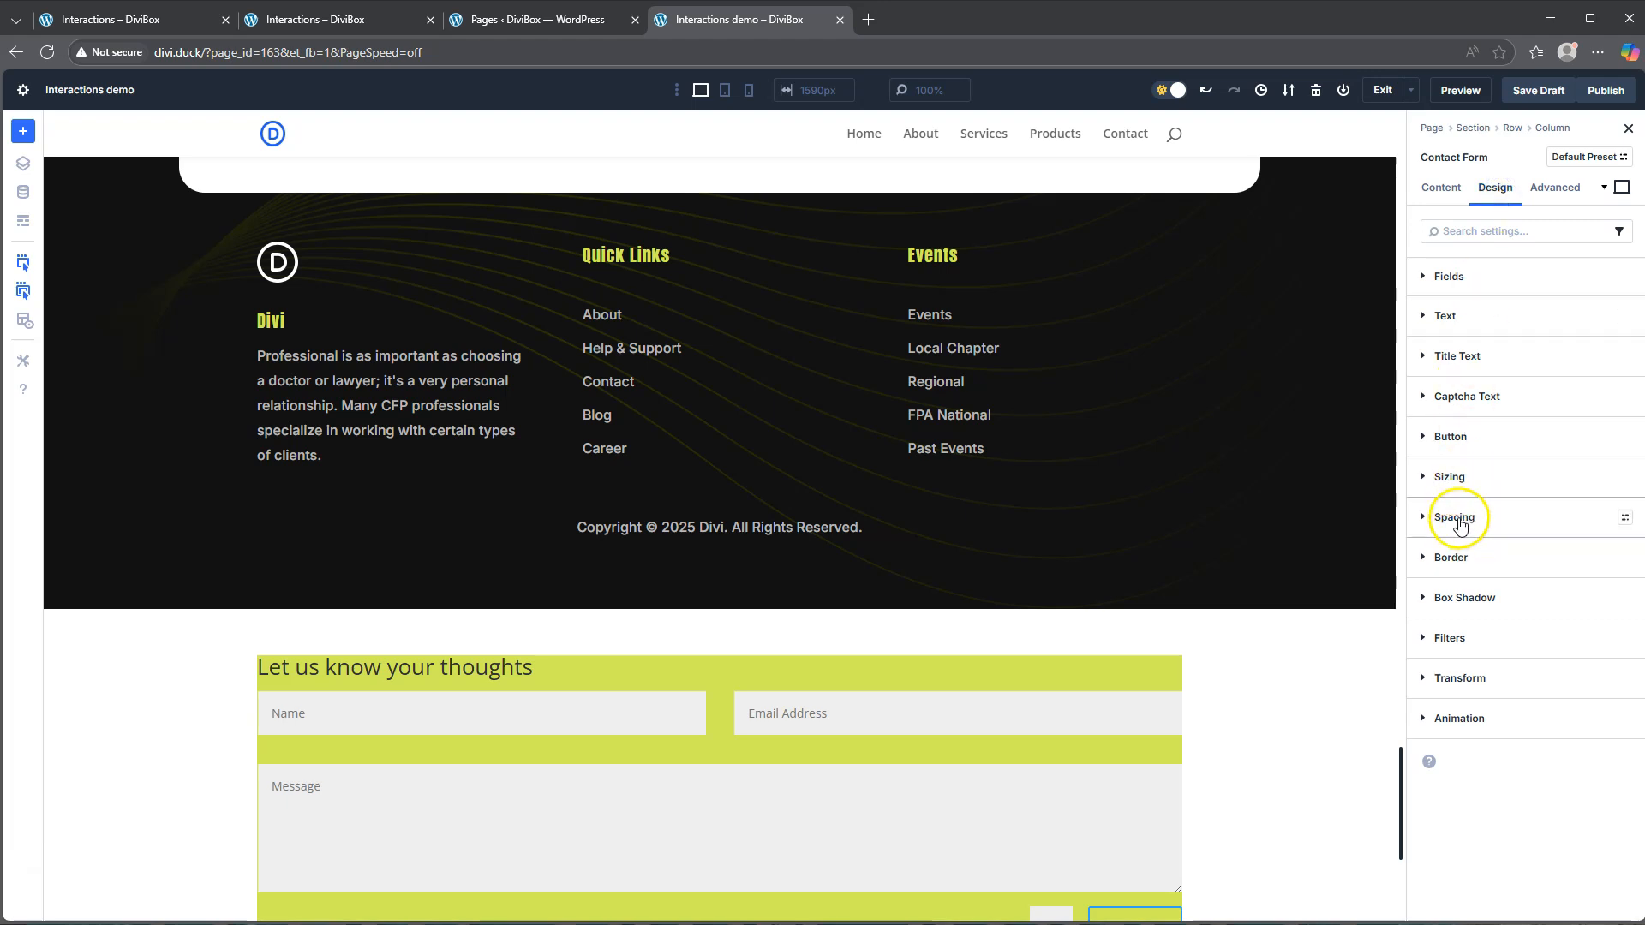
{"action": "left_click", "coordinate": [1460, 520]}
{"action": "left_click", "coordinate": [1459, 707]}
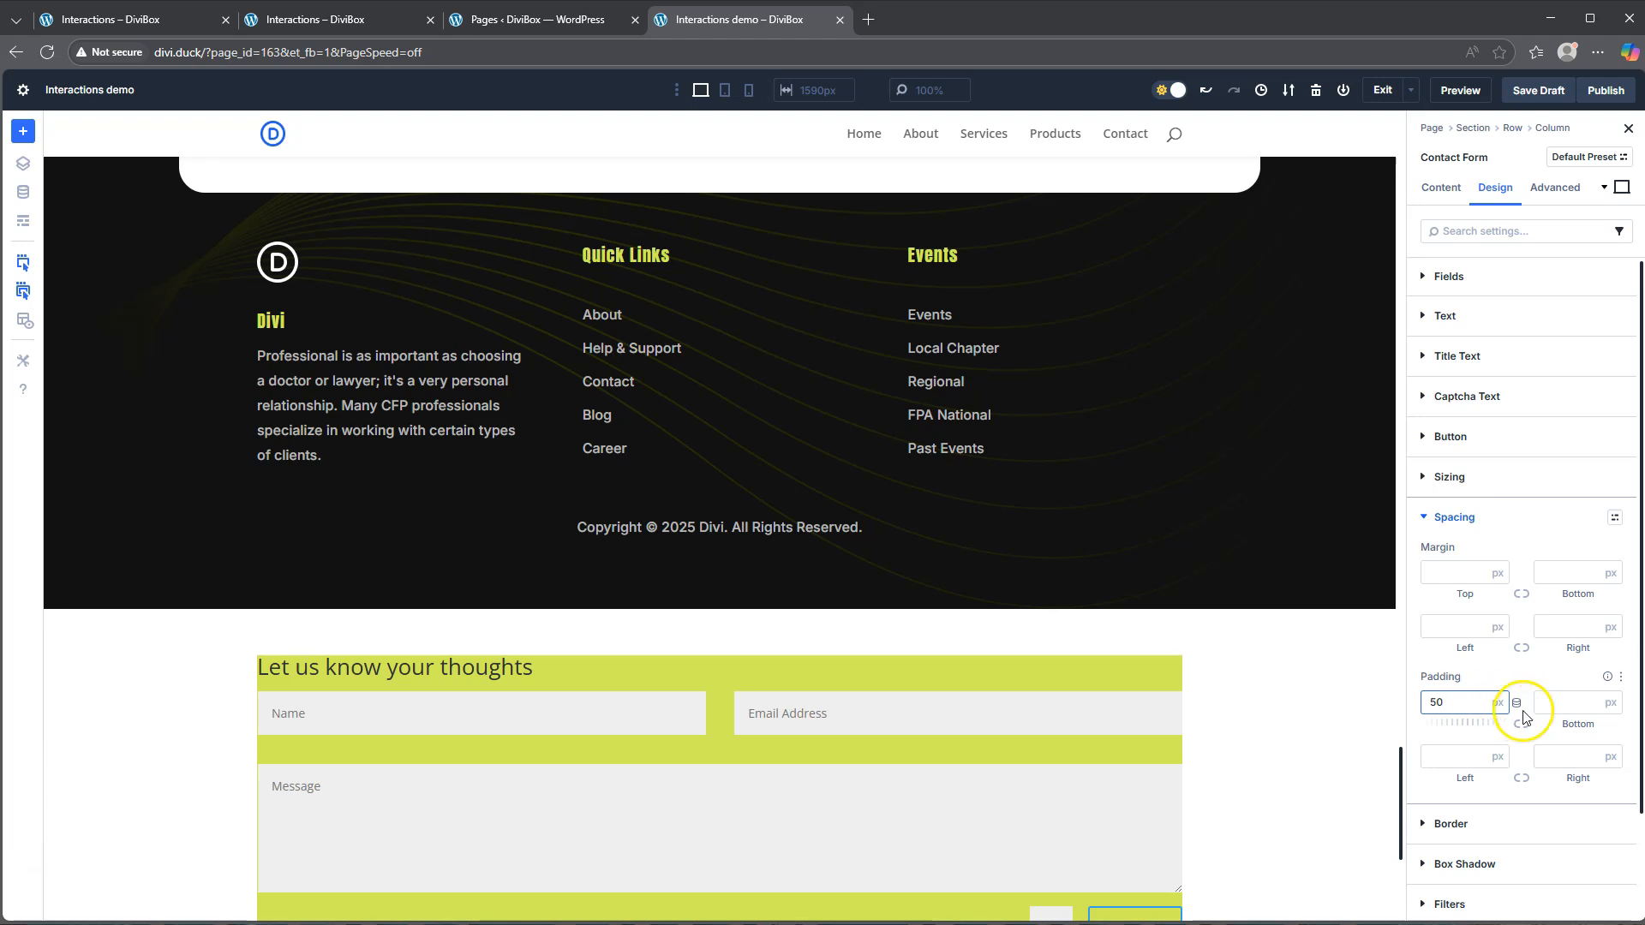
{"action": "type", "text": "50"}
{"action": "left_click", "coordinate": [1522, 722]}
{"action": "left_click", "coordinate": [1453, 756]}
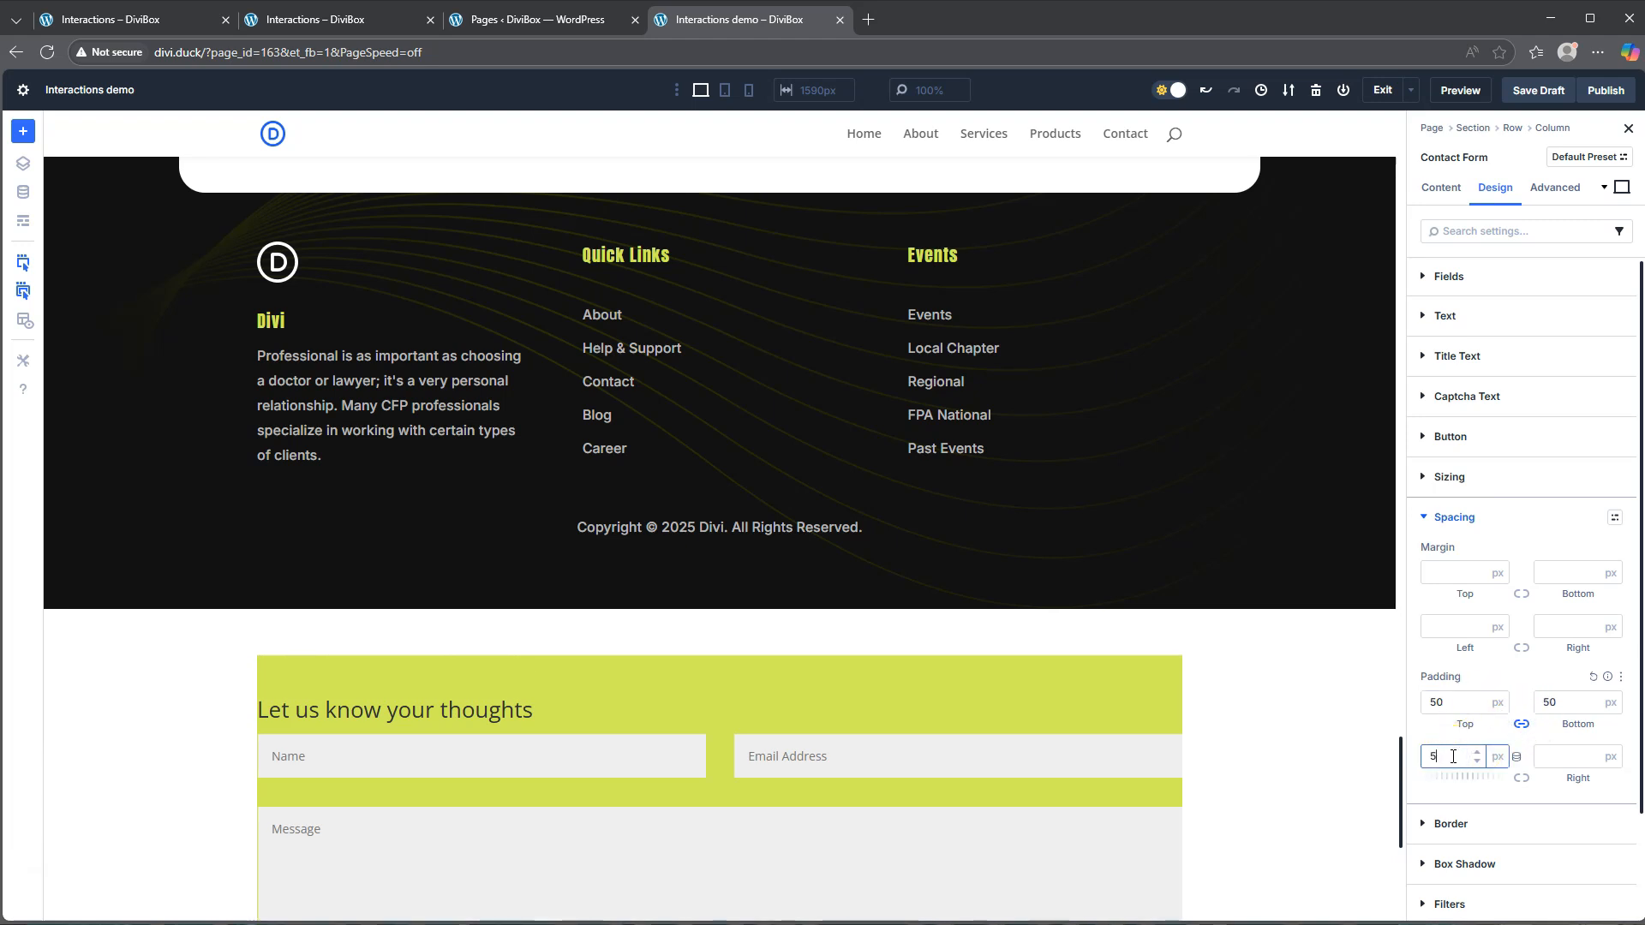
{"action": "type", "text": "50"}
{"action": "left_click", "coordinate": [1521, 778]}
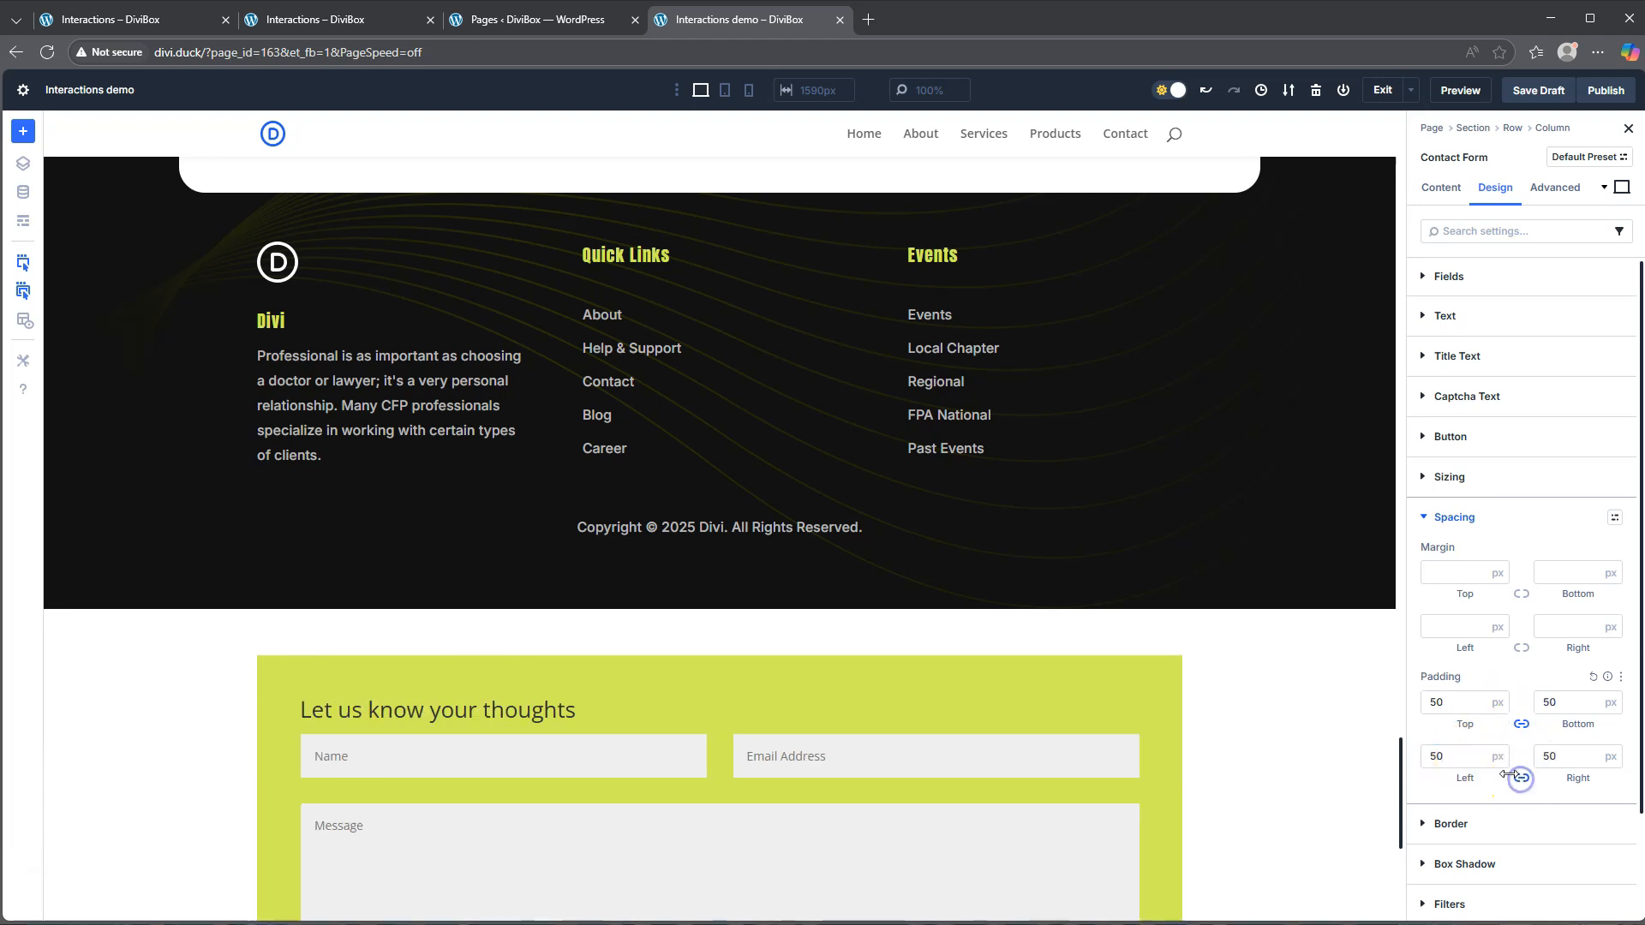
Step: Insert an Icon module below the contact form and choose the plain X symbol for it
{"action": "scroll", "coordinate": [971, 598], "scroll_direction": "down", "scroll_amount": 3}
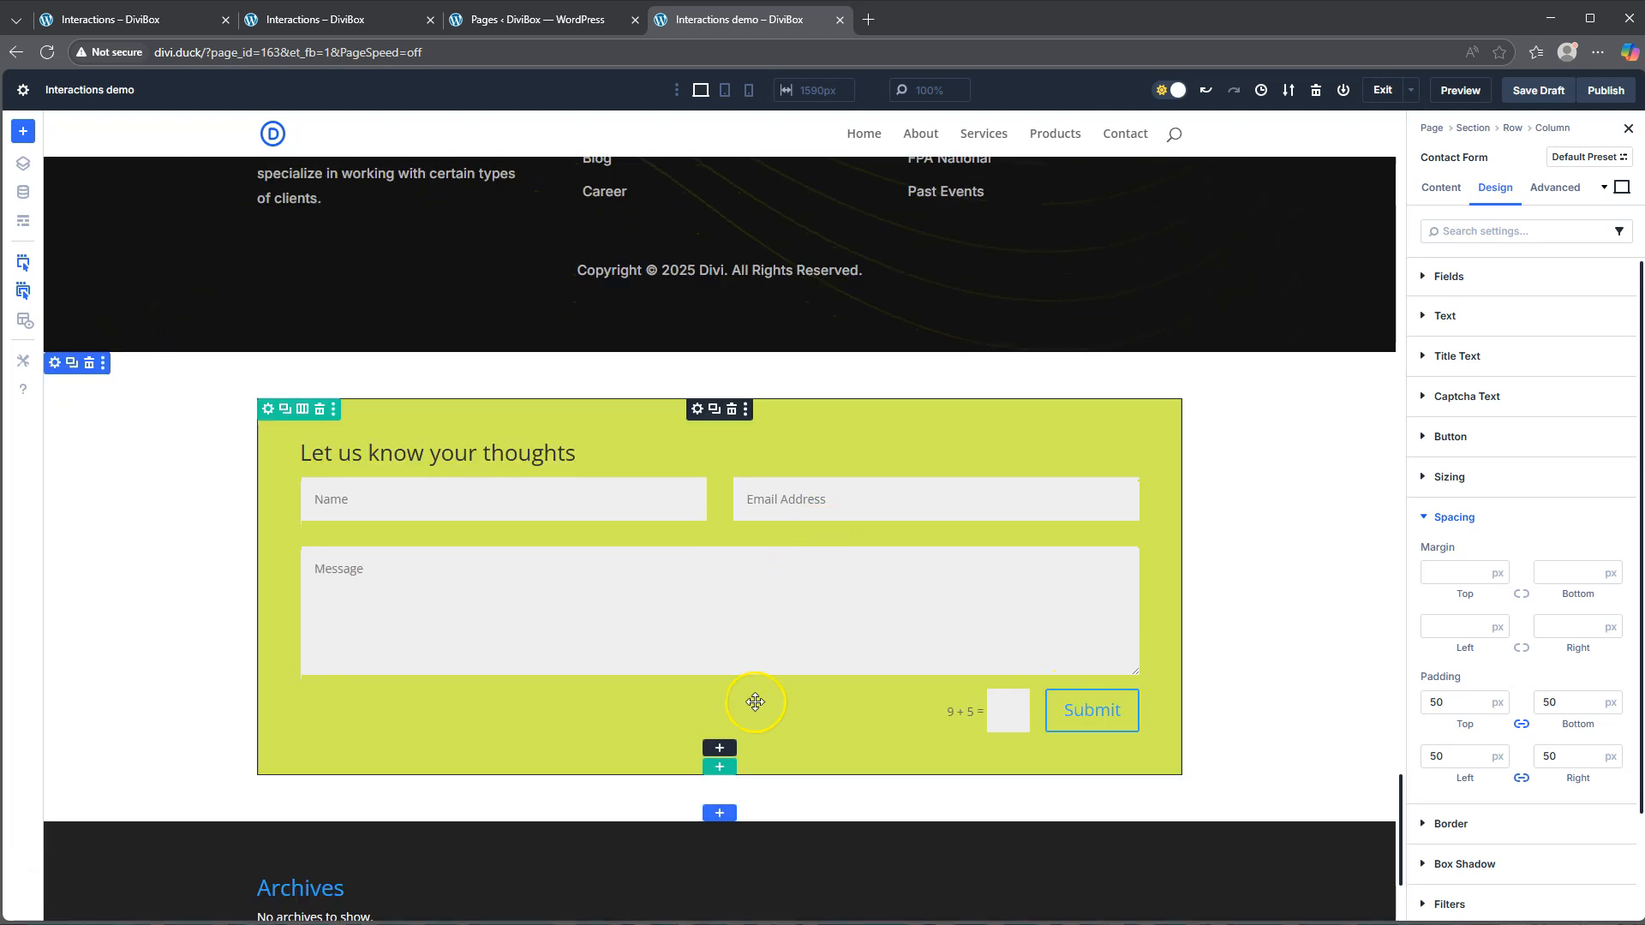
{"action": "left_click", "coordinate": [718, 750]}
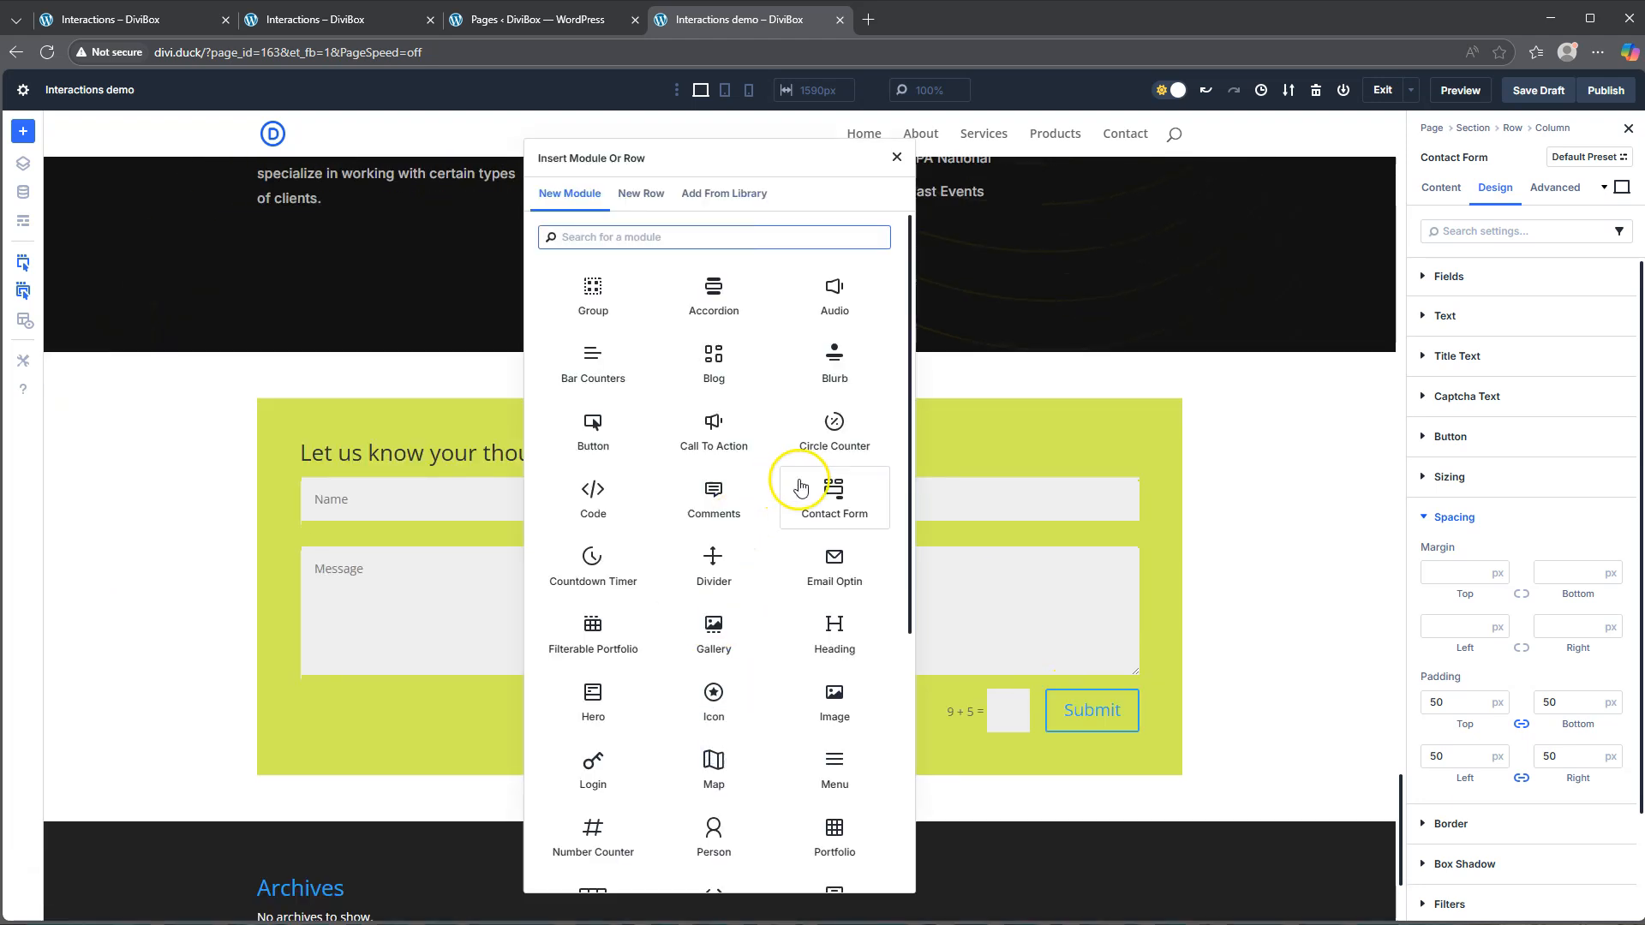
{"action": "left_click", "coordinate": [714, 699]}
{"action": "scroll", "coordinate": [1507, 424], "scroll_direction": "down", "scroll_amount": 3}
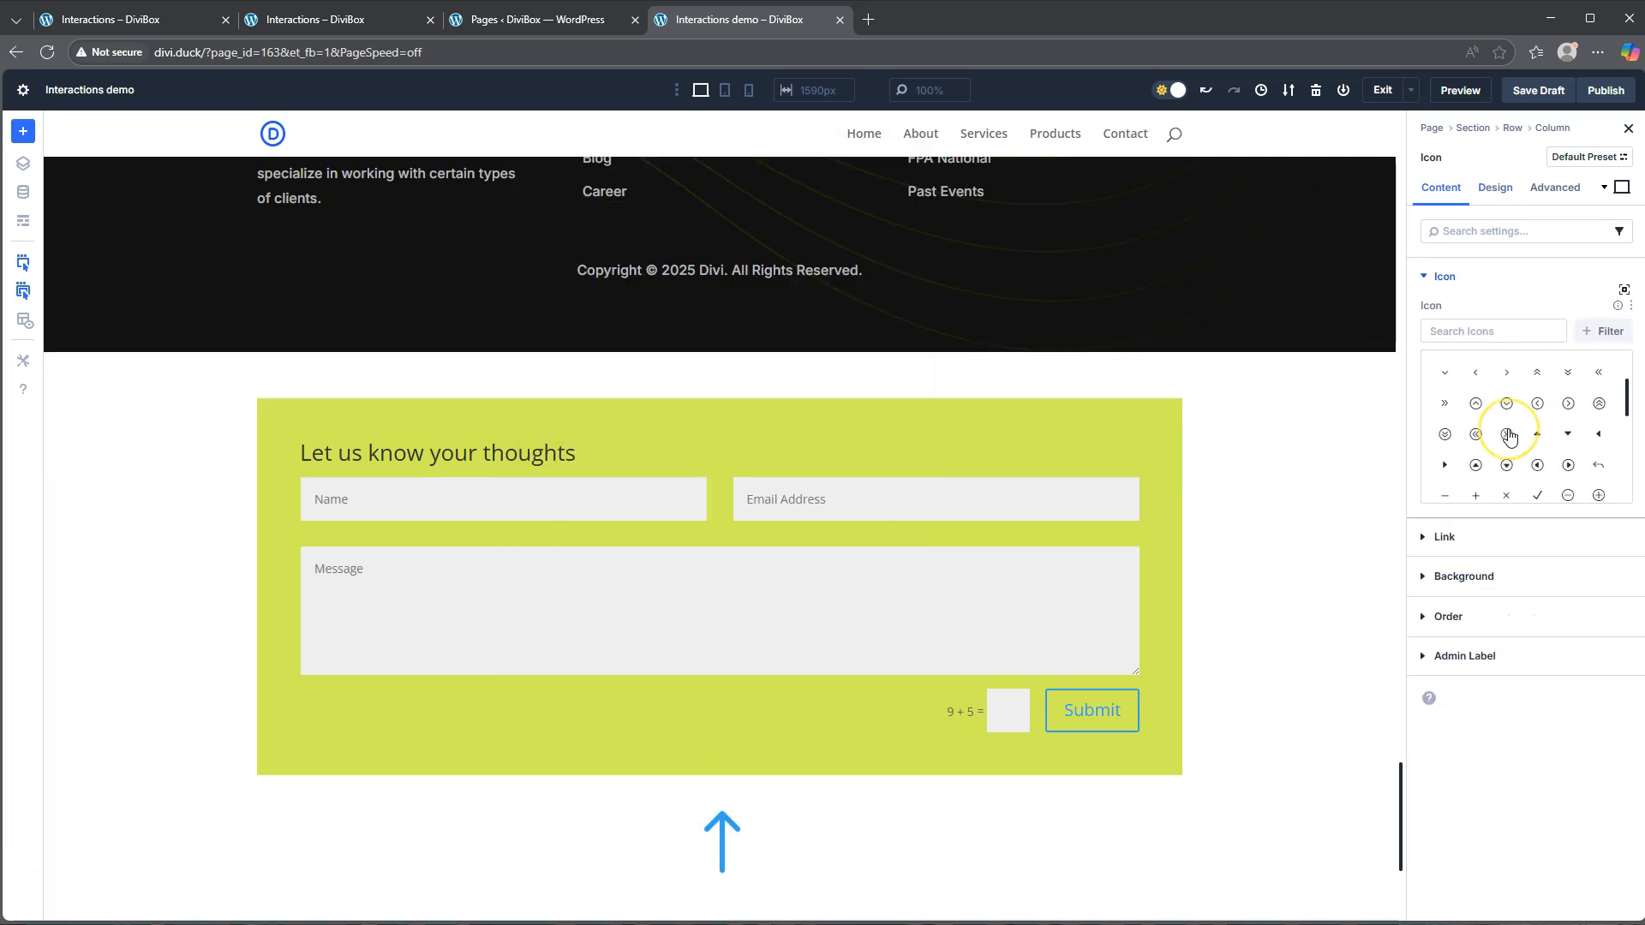
{"action": "scroll", "coordinate": [1510, 437], "scroll_direction": "up", "scroll_amount": 2}
{"action": "left_click", "coordinate": [1506, 496]}
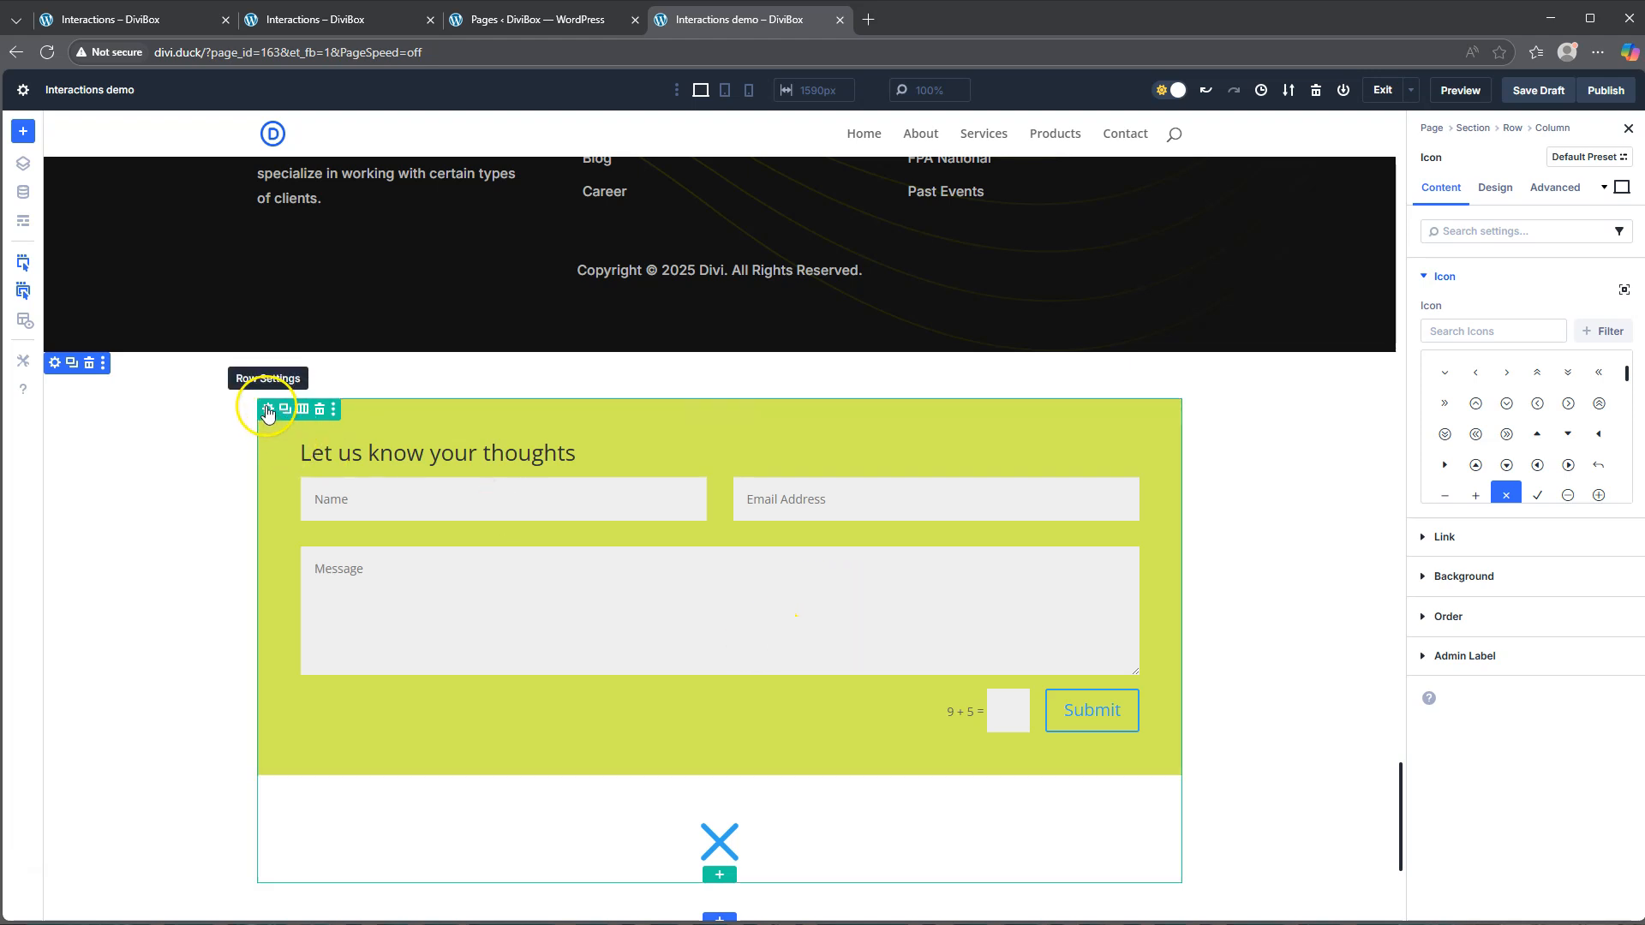
Step: Set the background of the row holding the form and icon to the lime global color #D3eb42
{"action": "left_click", "coordinate": [268, 410]}
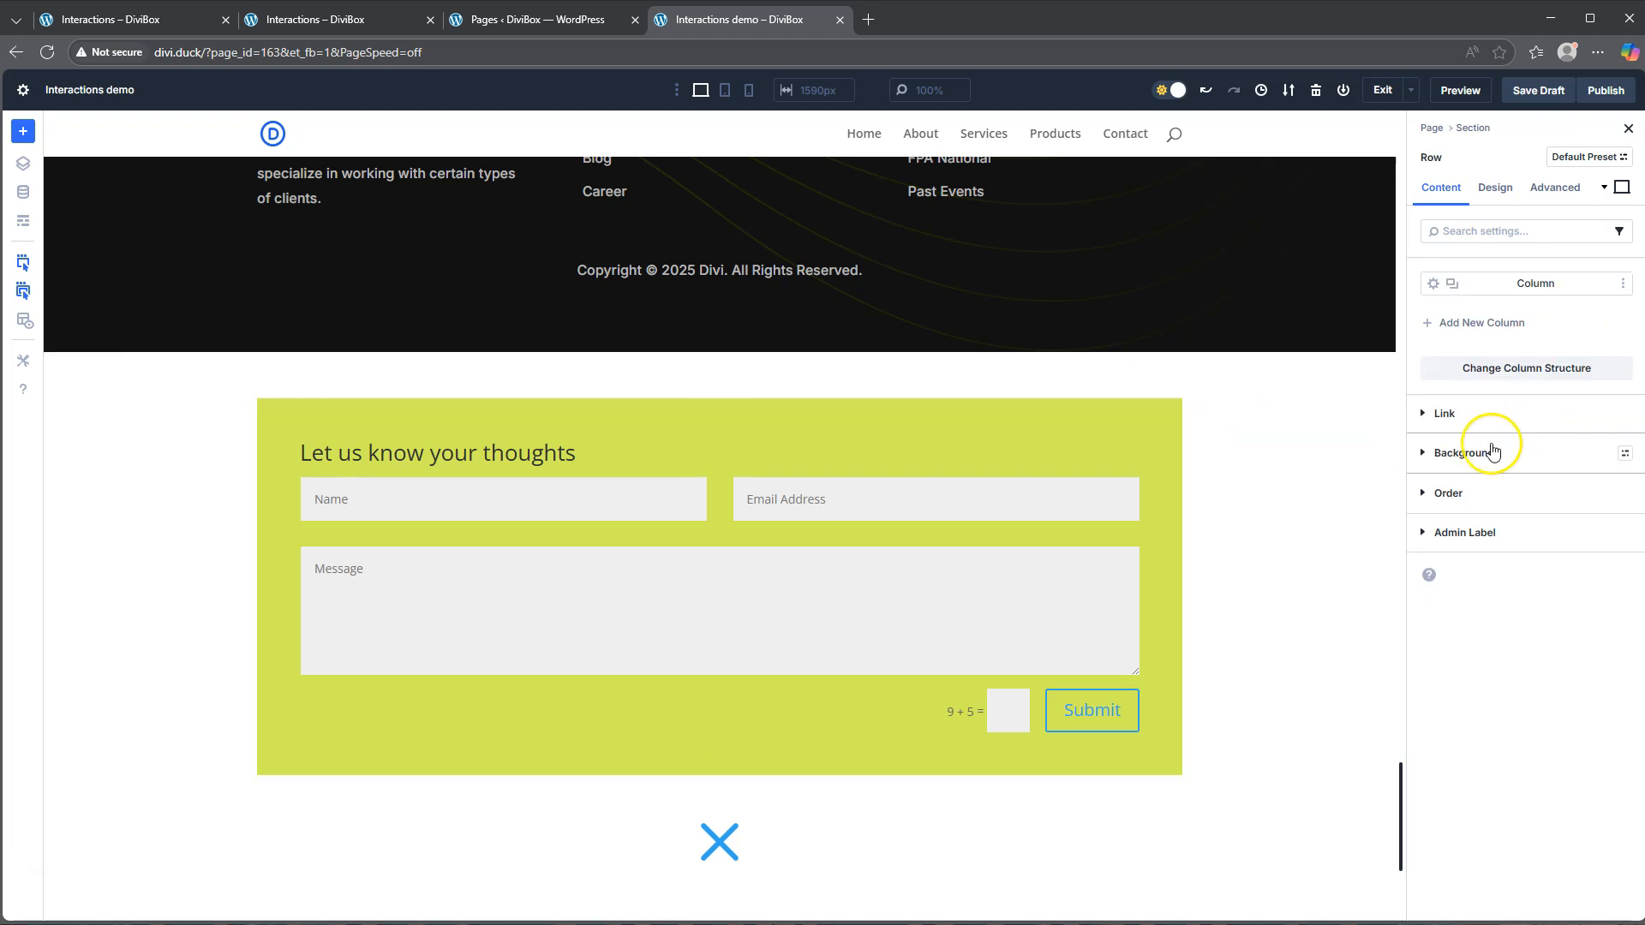
{"action": "left_click", "coordinate": [1467, 453]}
{"action": "left_click", "coordinate": [1514, 634]}
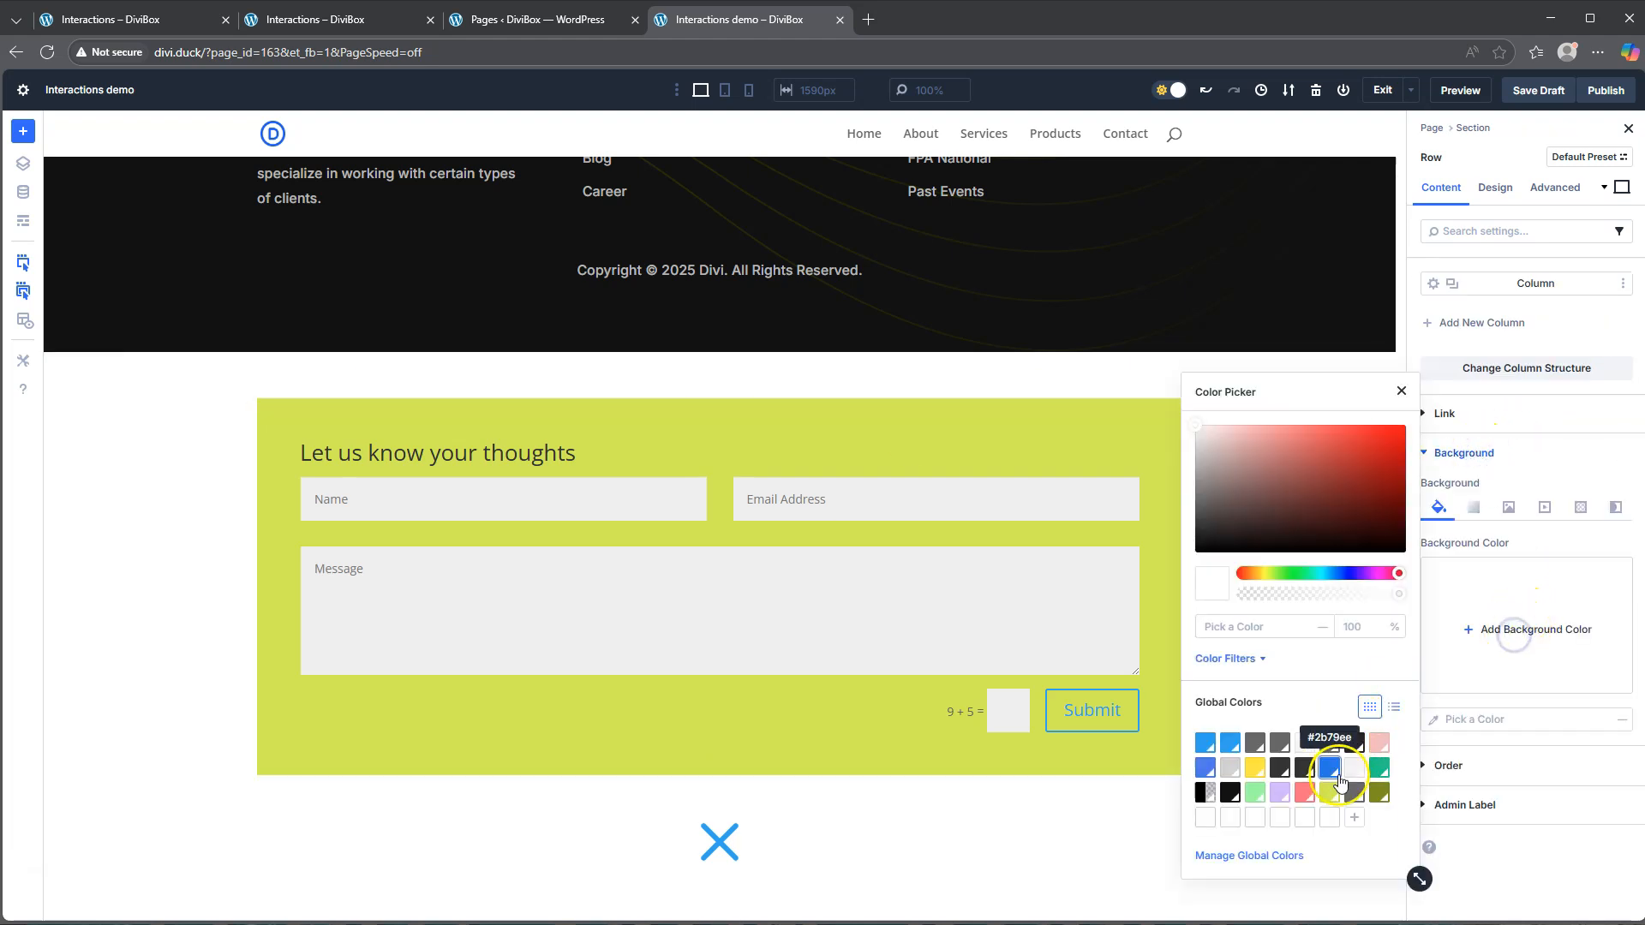
{"action": "left_click", "coordinate": [1328, 792]}
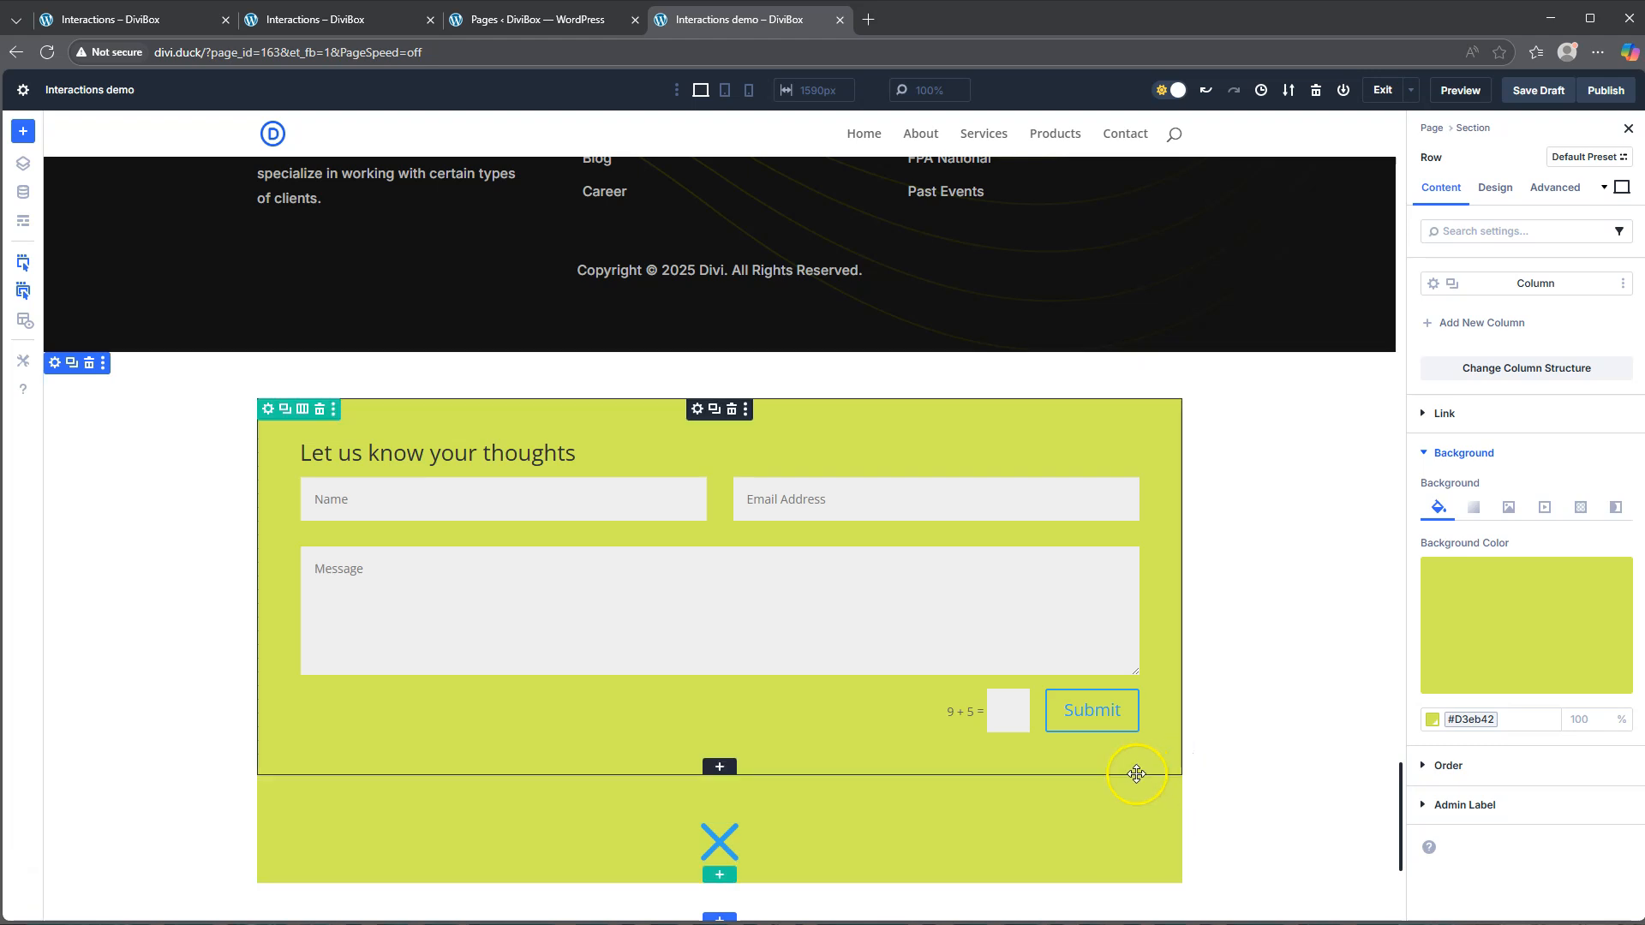
Step: Change the X icon's color to the dark global color #242424
{"action": "left_click", "coordinate": [713, 836]}
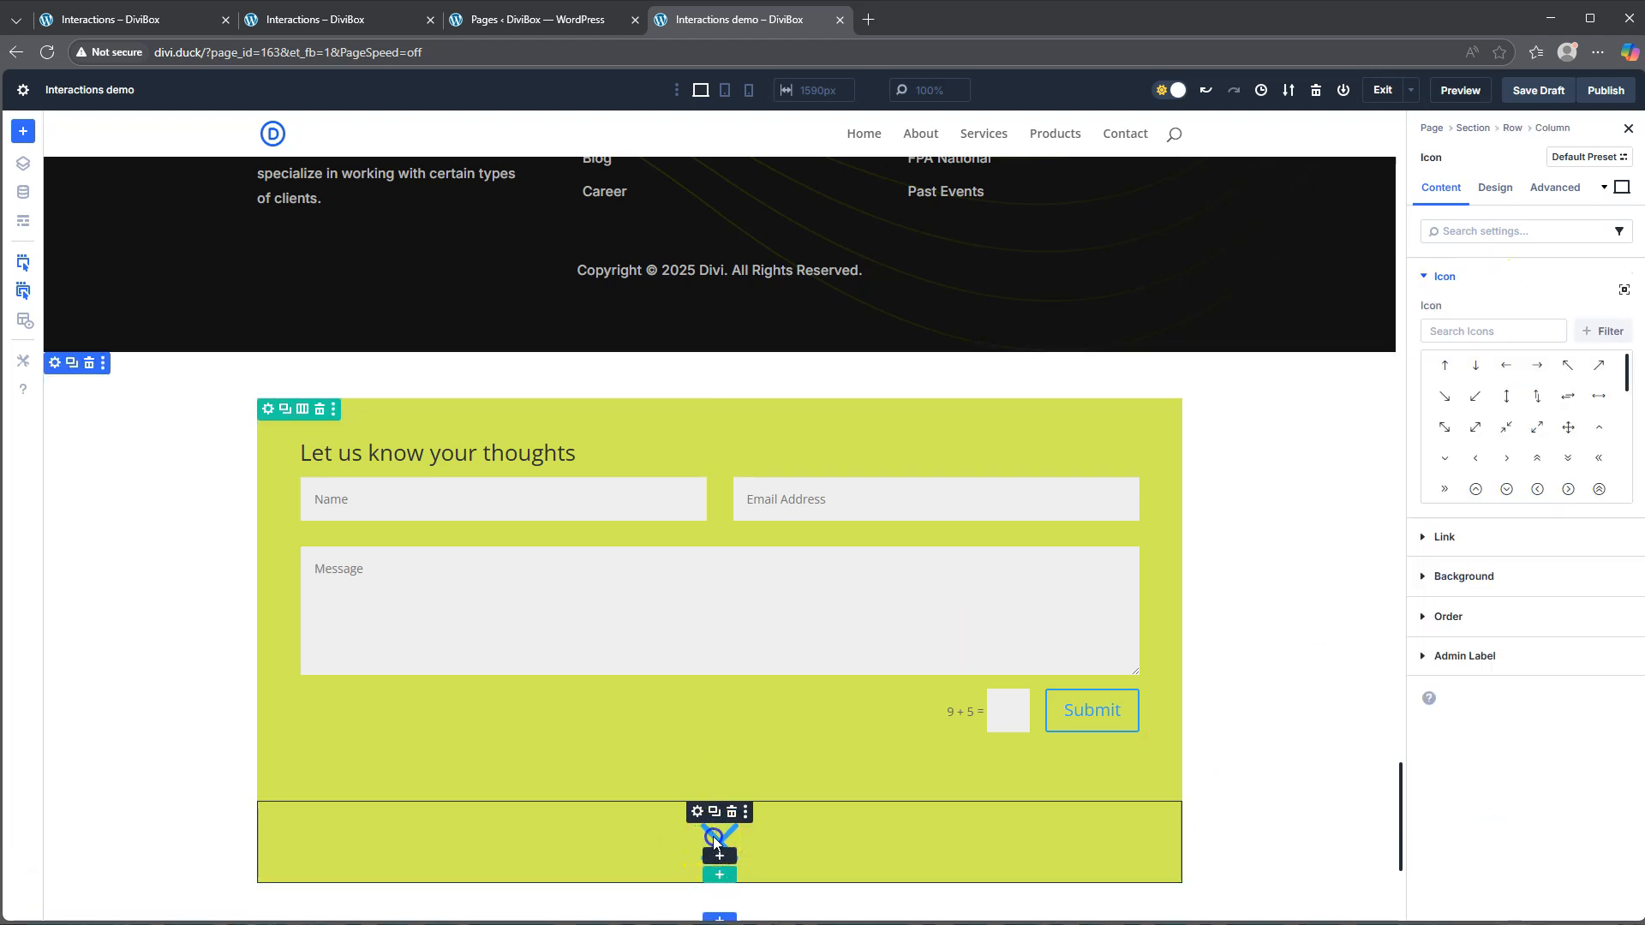
{"action": "left_click", "coordinate": [1495, 188]}
{"action": "left_click", "coordinate": [1470, 275]}
{"action": "left_click", "coordinate": [1432, 330]}
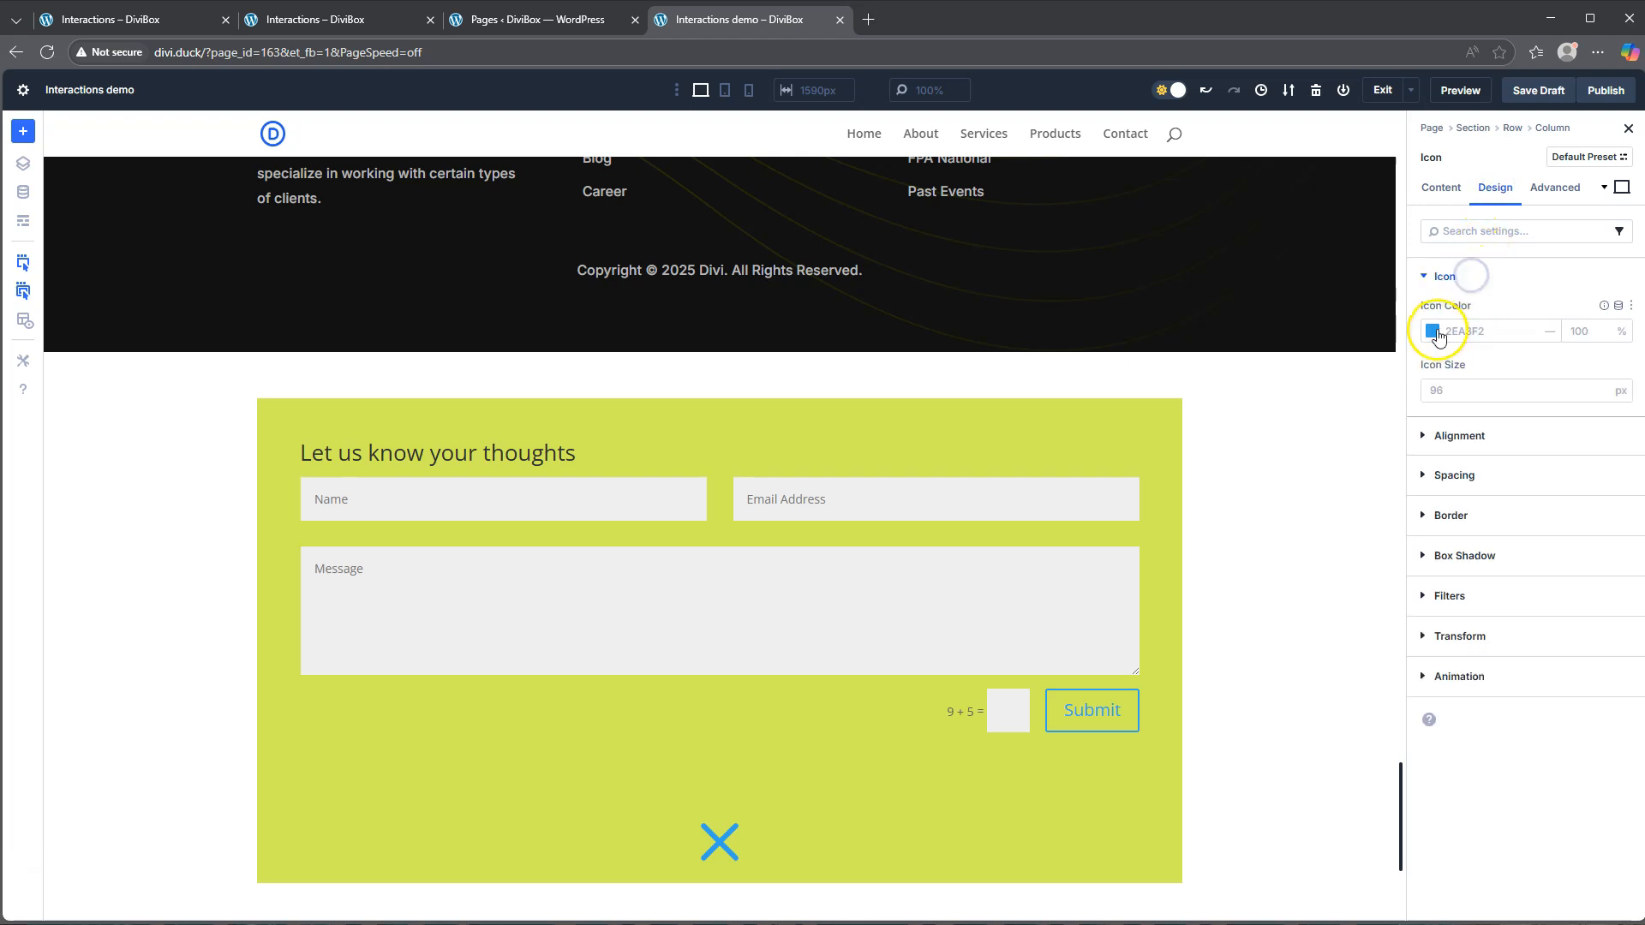
{"action": "left_click", "coordinate": [1355, 691]}
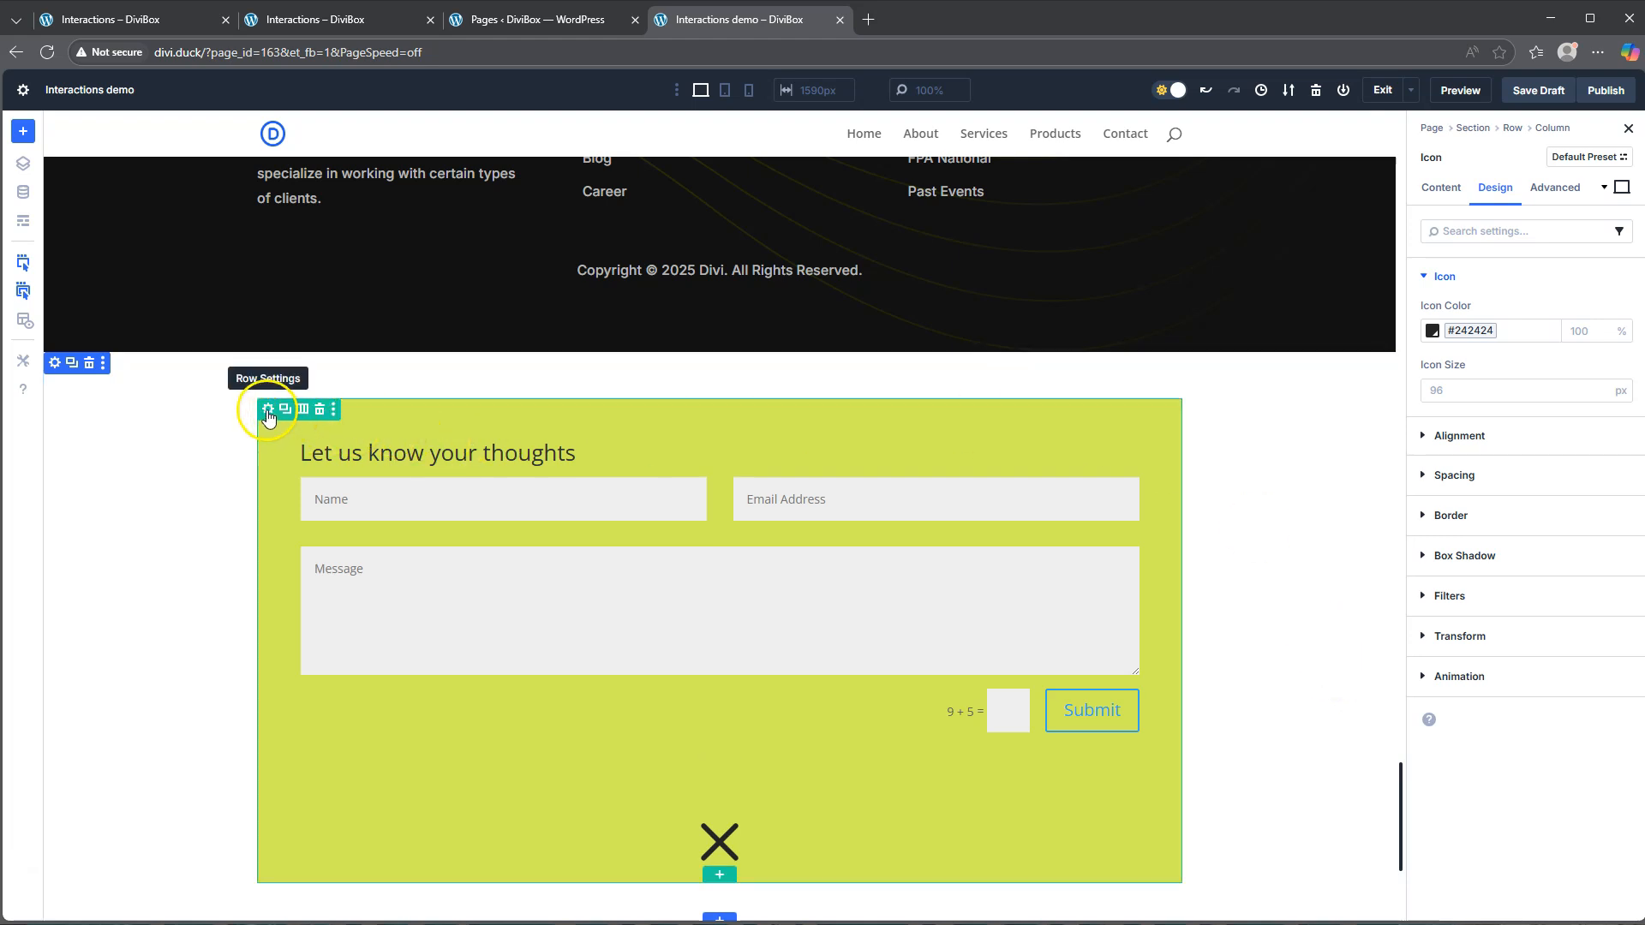
Step: Set the admin label of the row holding the contact form to "Contact Row"
{"action": "left_click", "coordinate": [268, 415]}
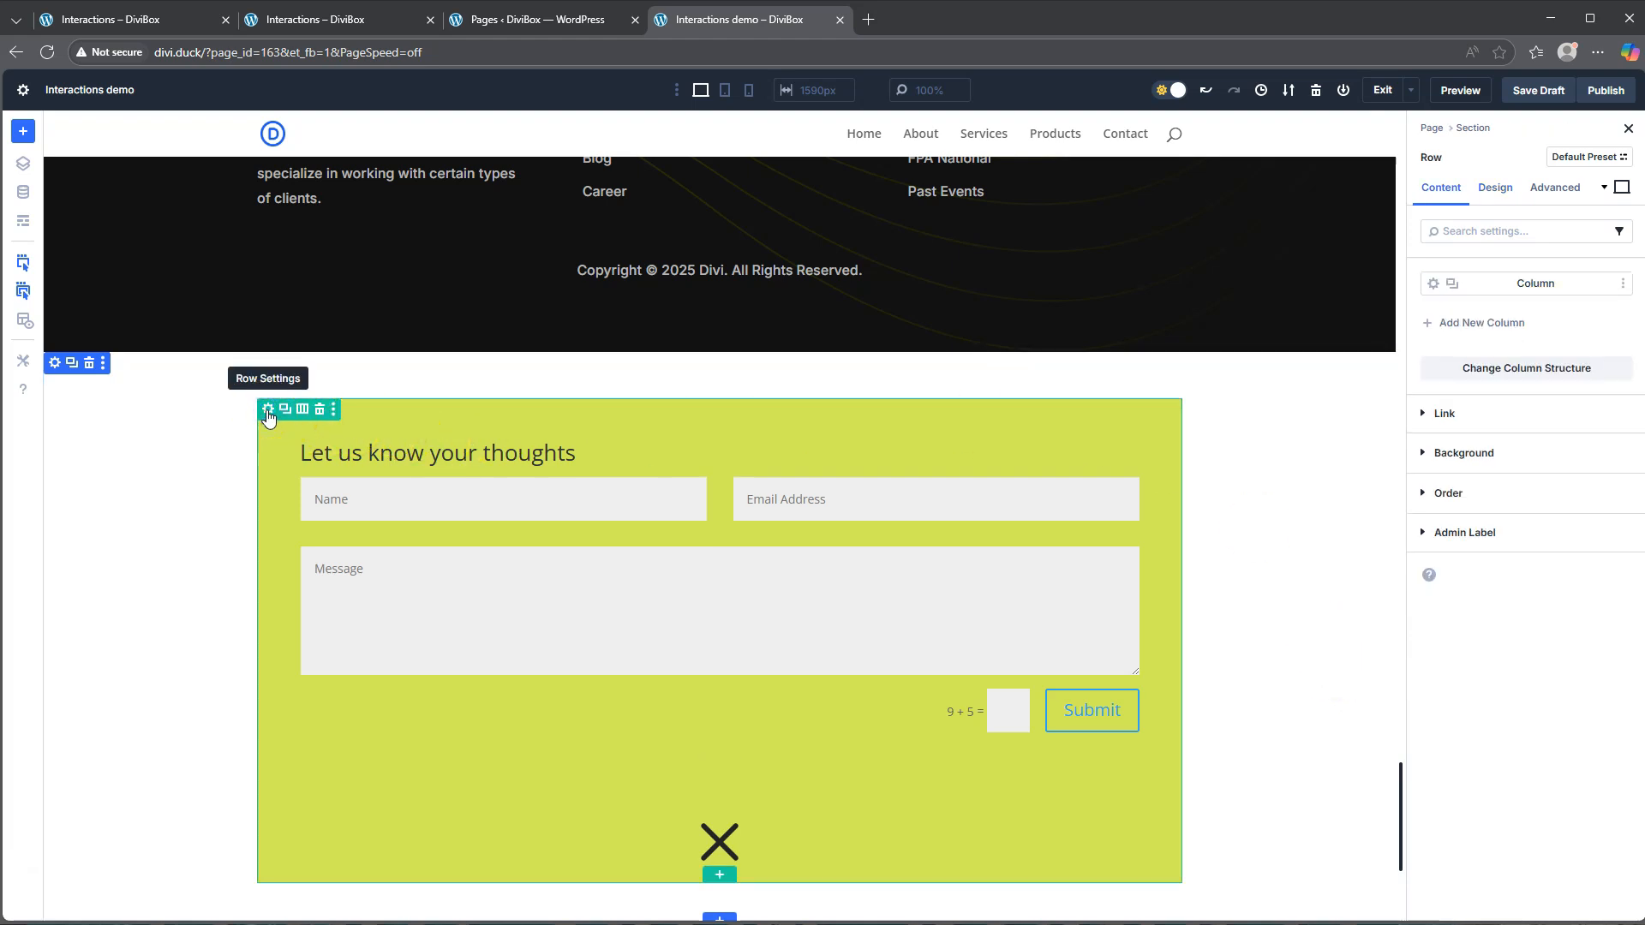
{"action": "left_click", "coordinate": [1466, 532]}
{"action": "left_click", "coordinate": [1470, 590]}
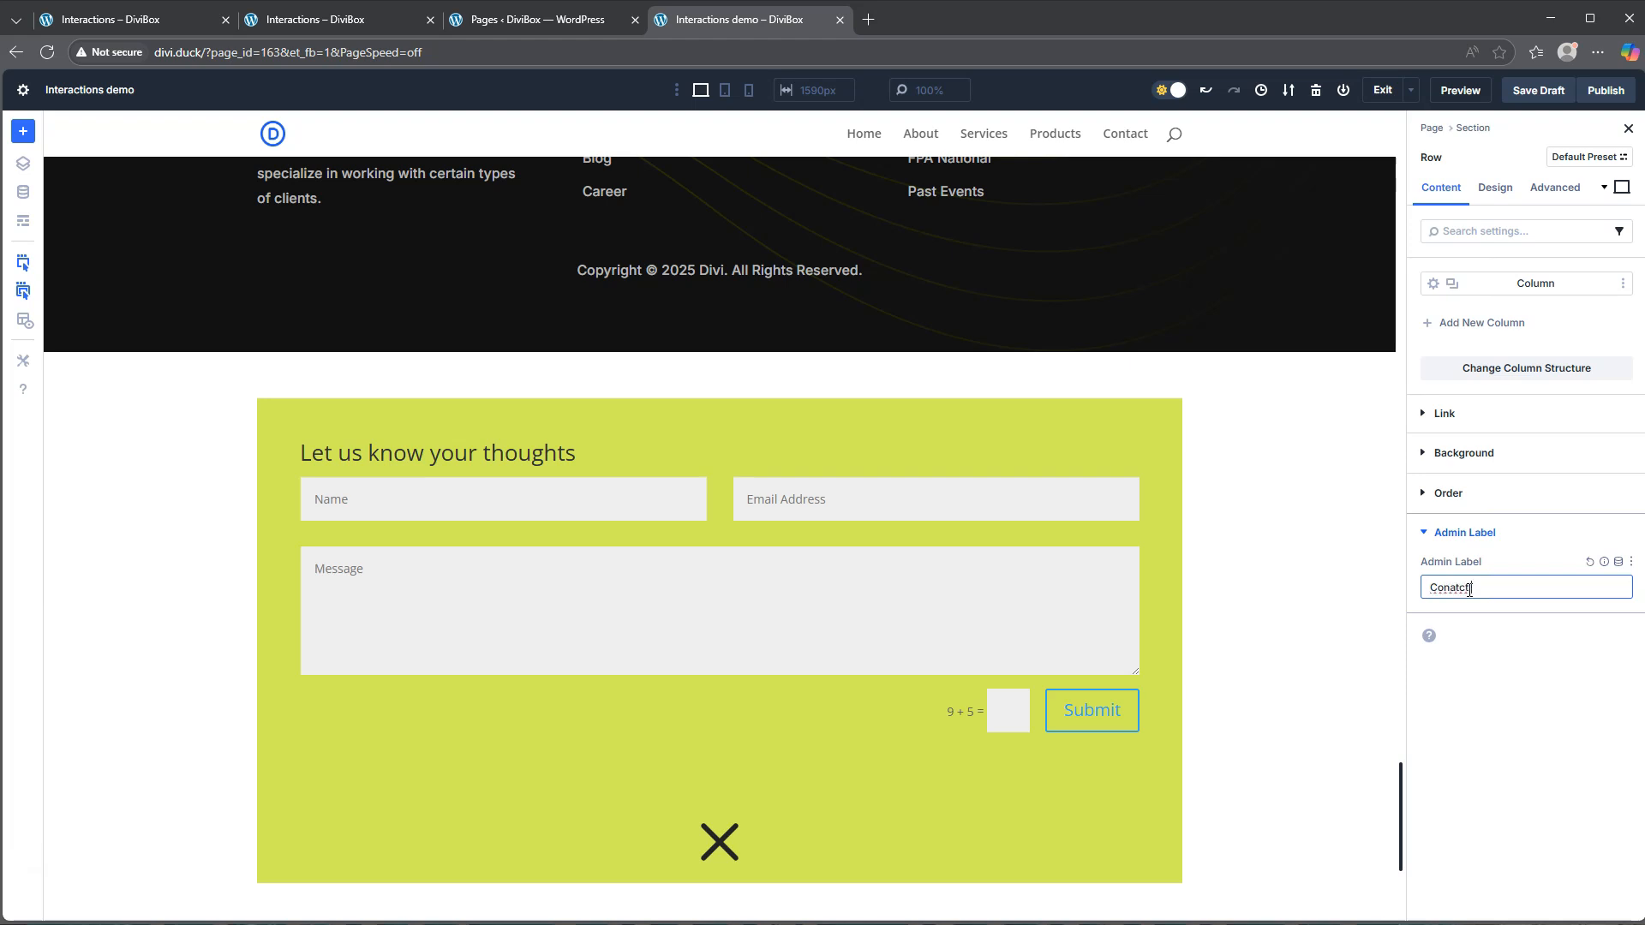
{"action": "right_click", "coordinate": [1470, 590]}
{"action": "left_click", "coordinate": [1503, 632]}
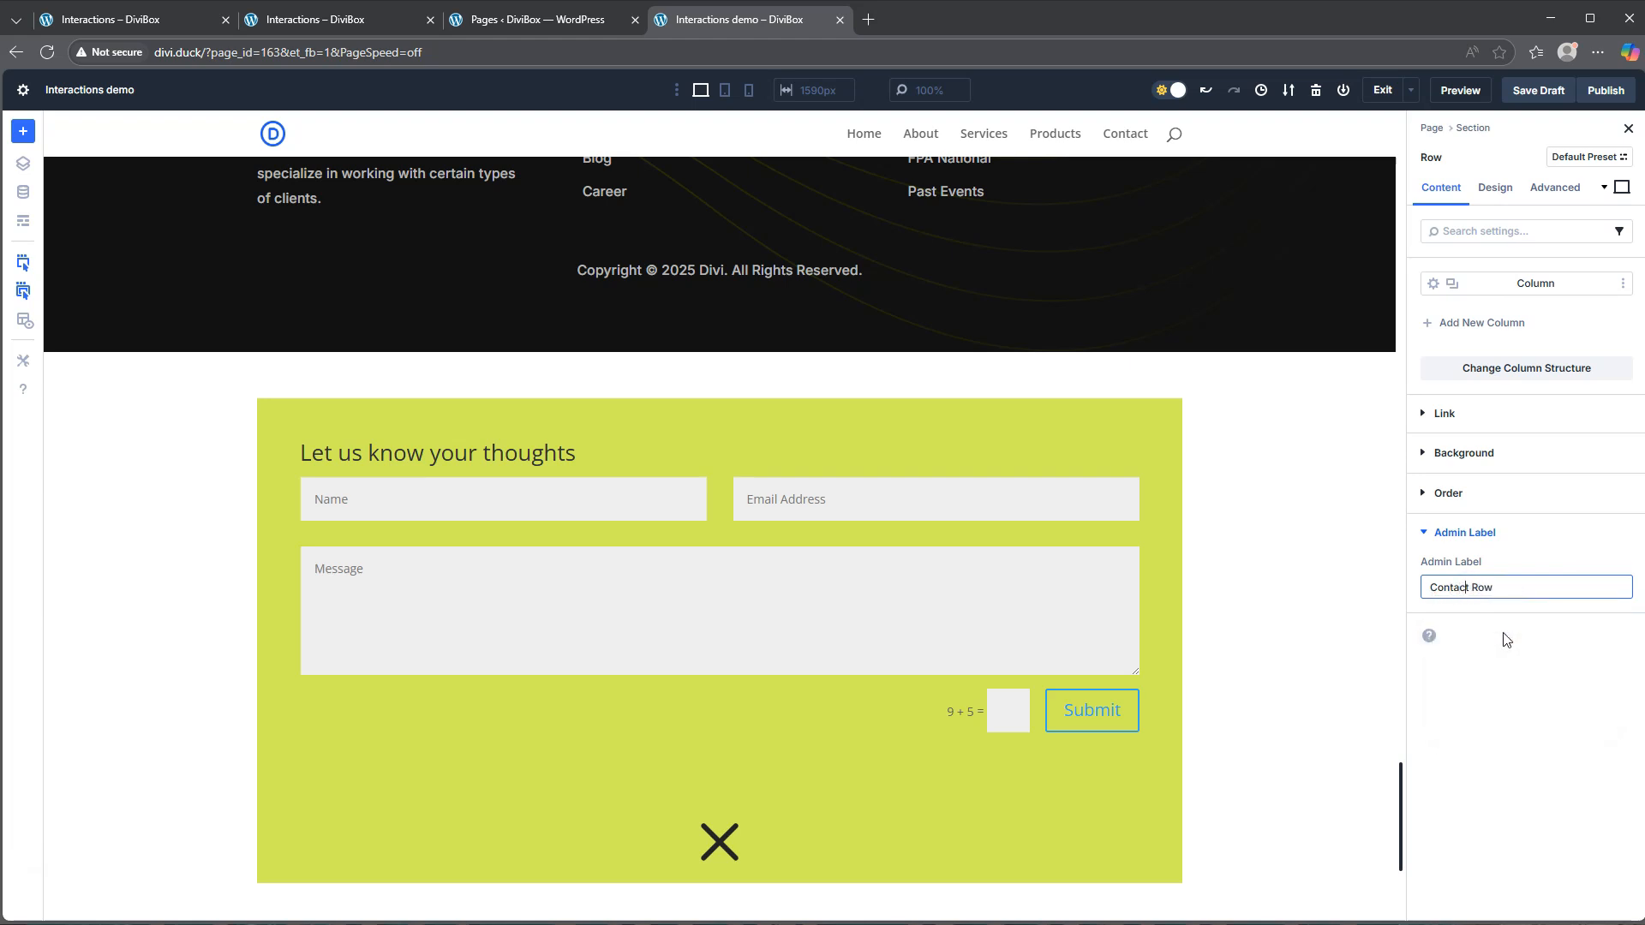
{"action": "left_click", "coordinate": [1504, 653]}
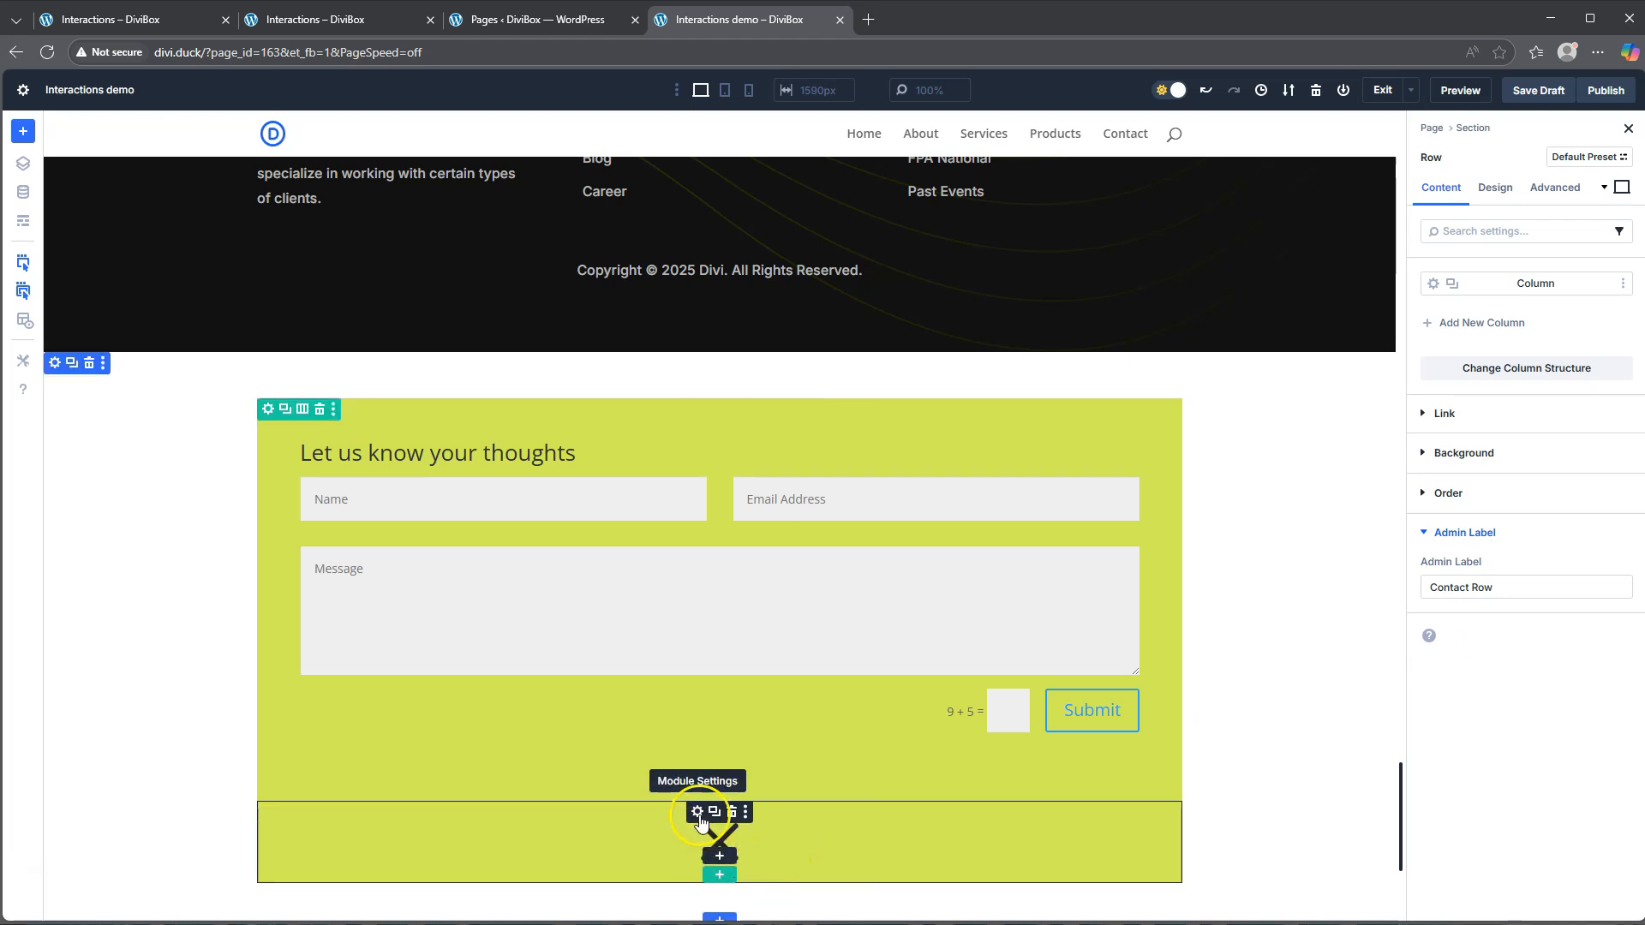
Step: Set the X icon module's admin label to "Close icon"
{"action": "left_click", "coordinate": [698, 814]}
{"action": "left_click", "coordinate": [1467, 657]}
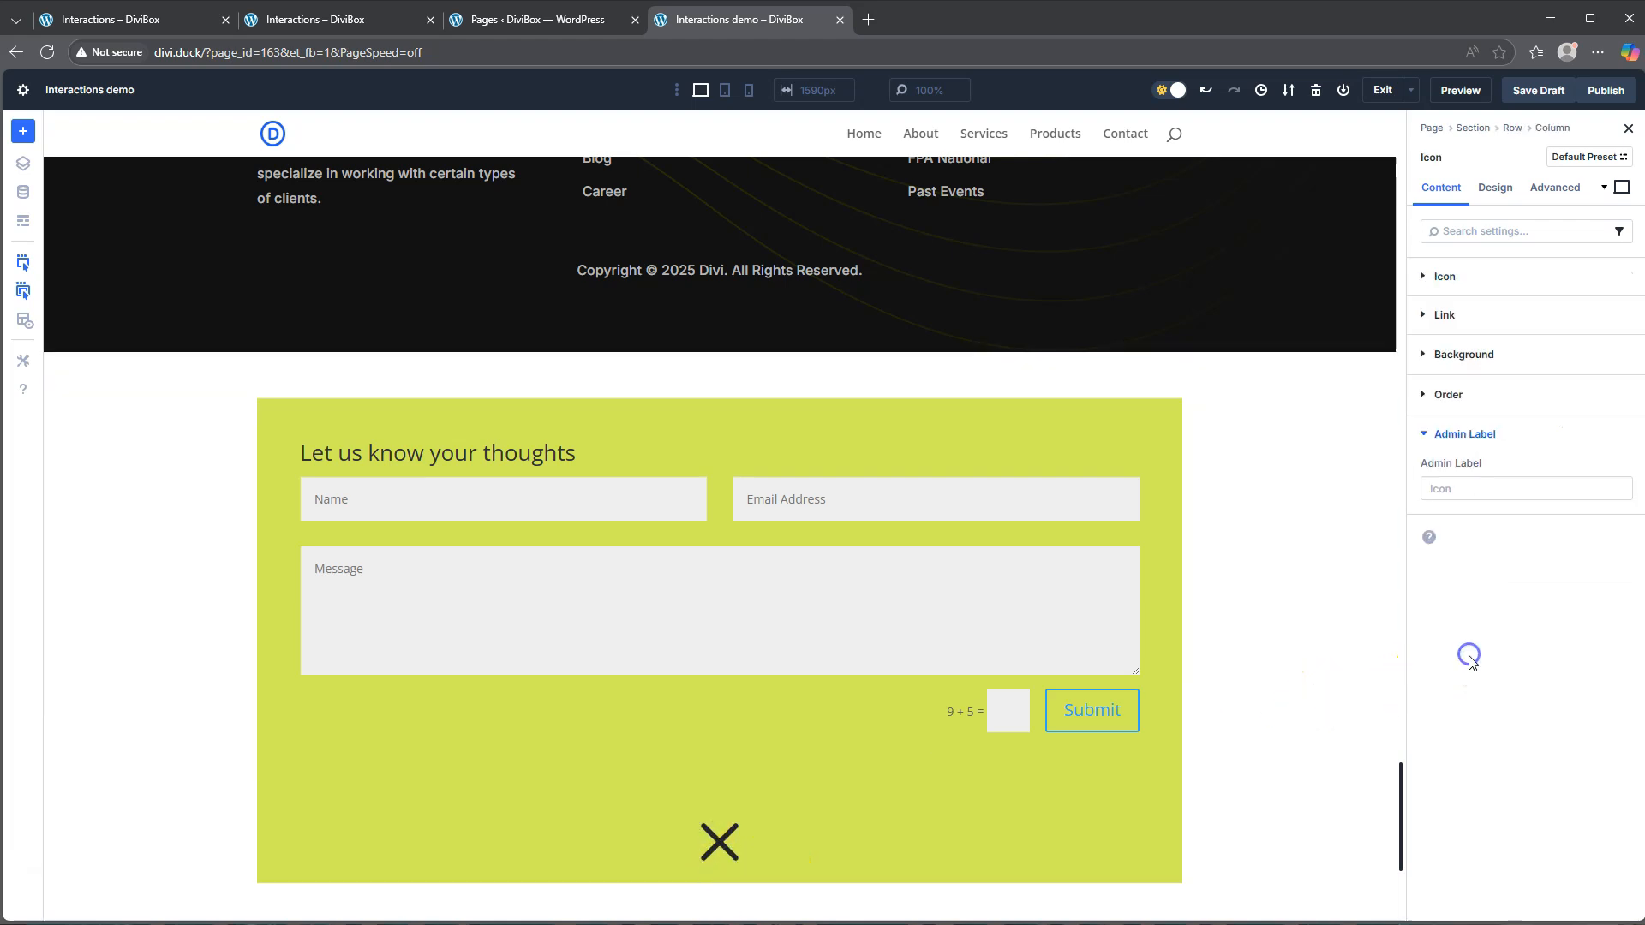
{"action": "left_click", "coordinate": [1475, 491]}
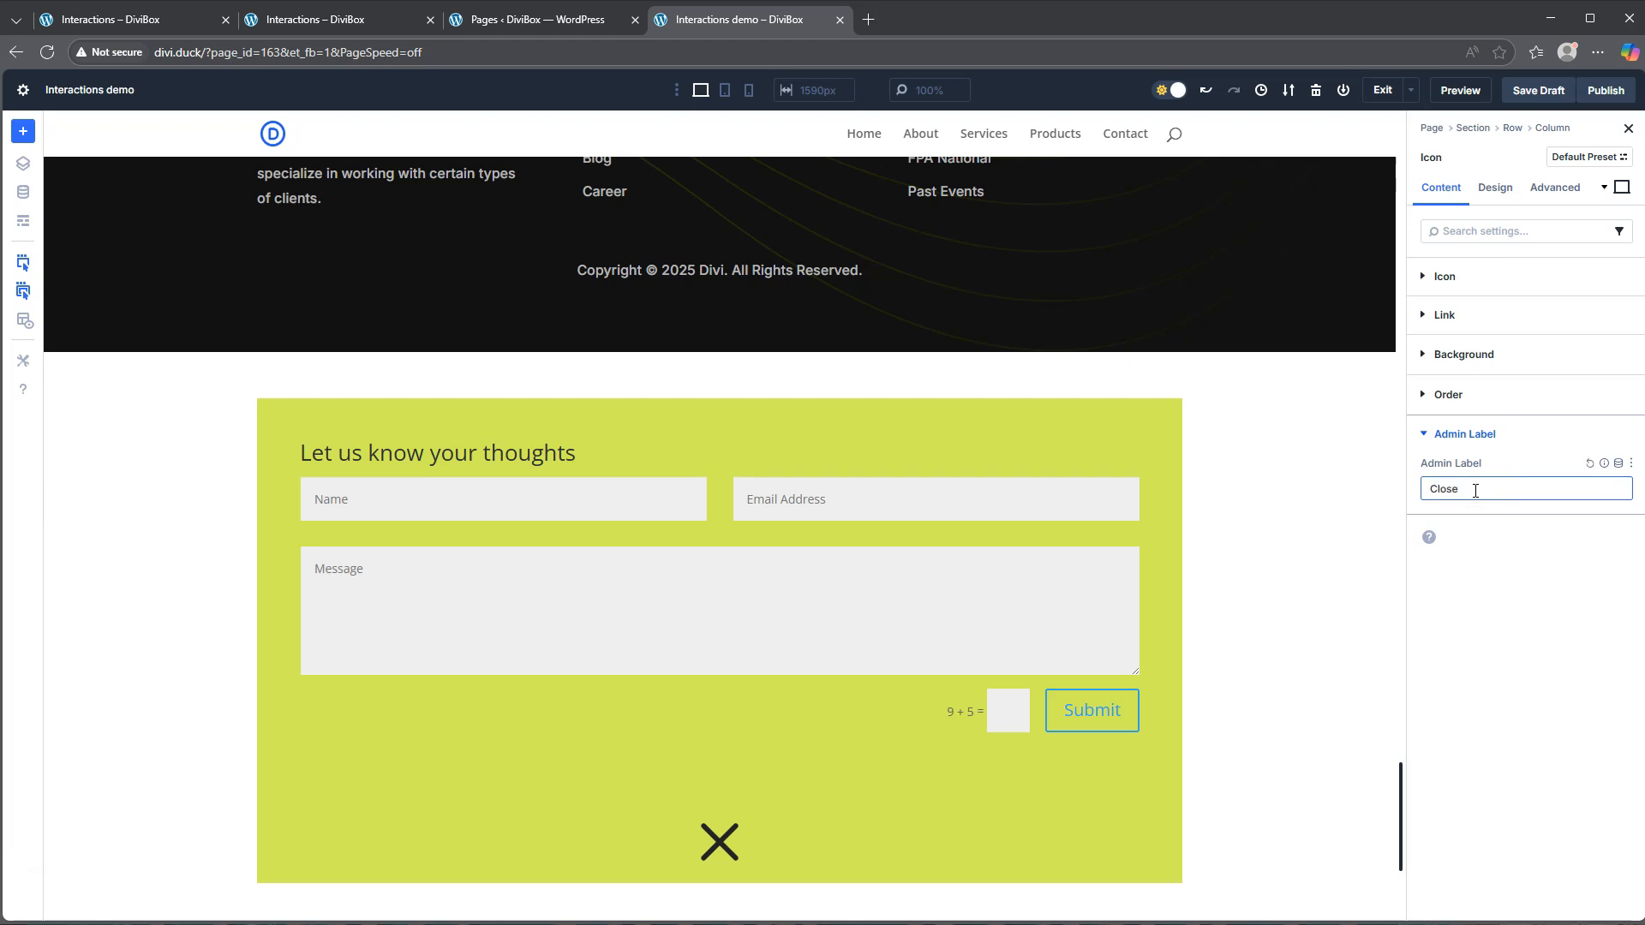
{"action": "left_click", "coordinate": [1483, 572]}
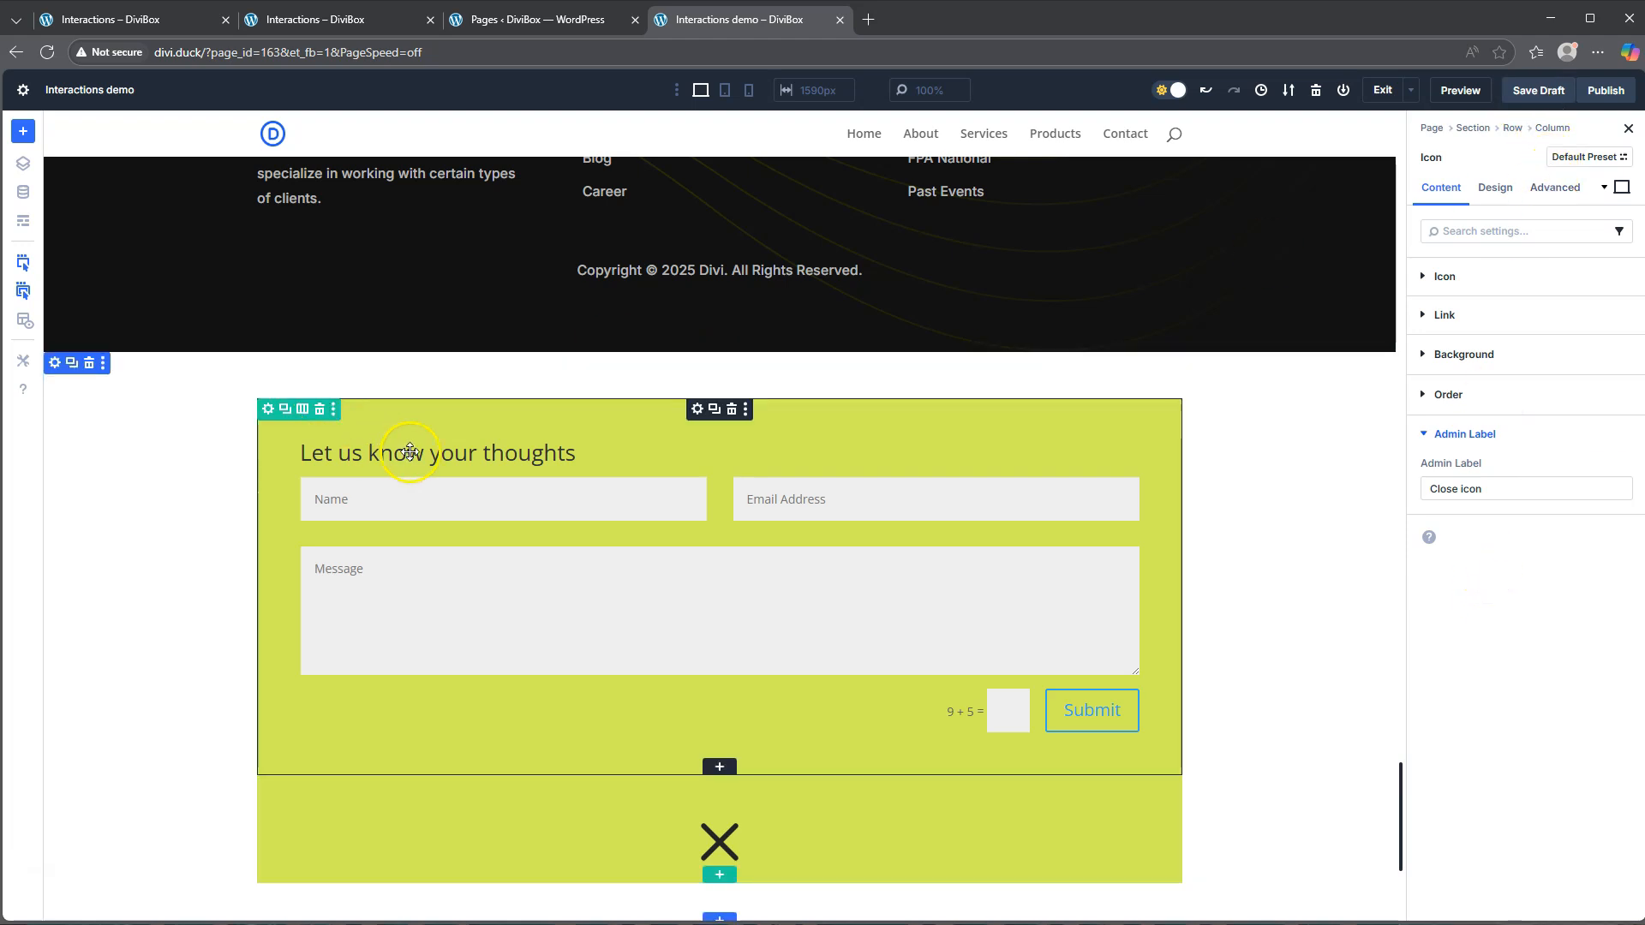
Step: Disable the contact form's row on Desktop in its visibility settings
{"action": "left_click", "coordinate": [268, 410]}
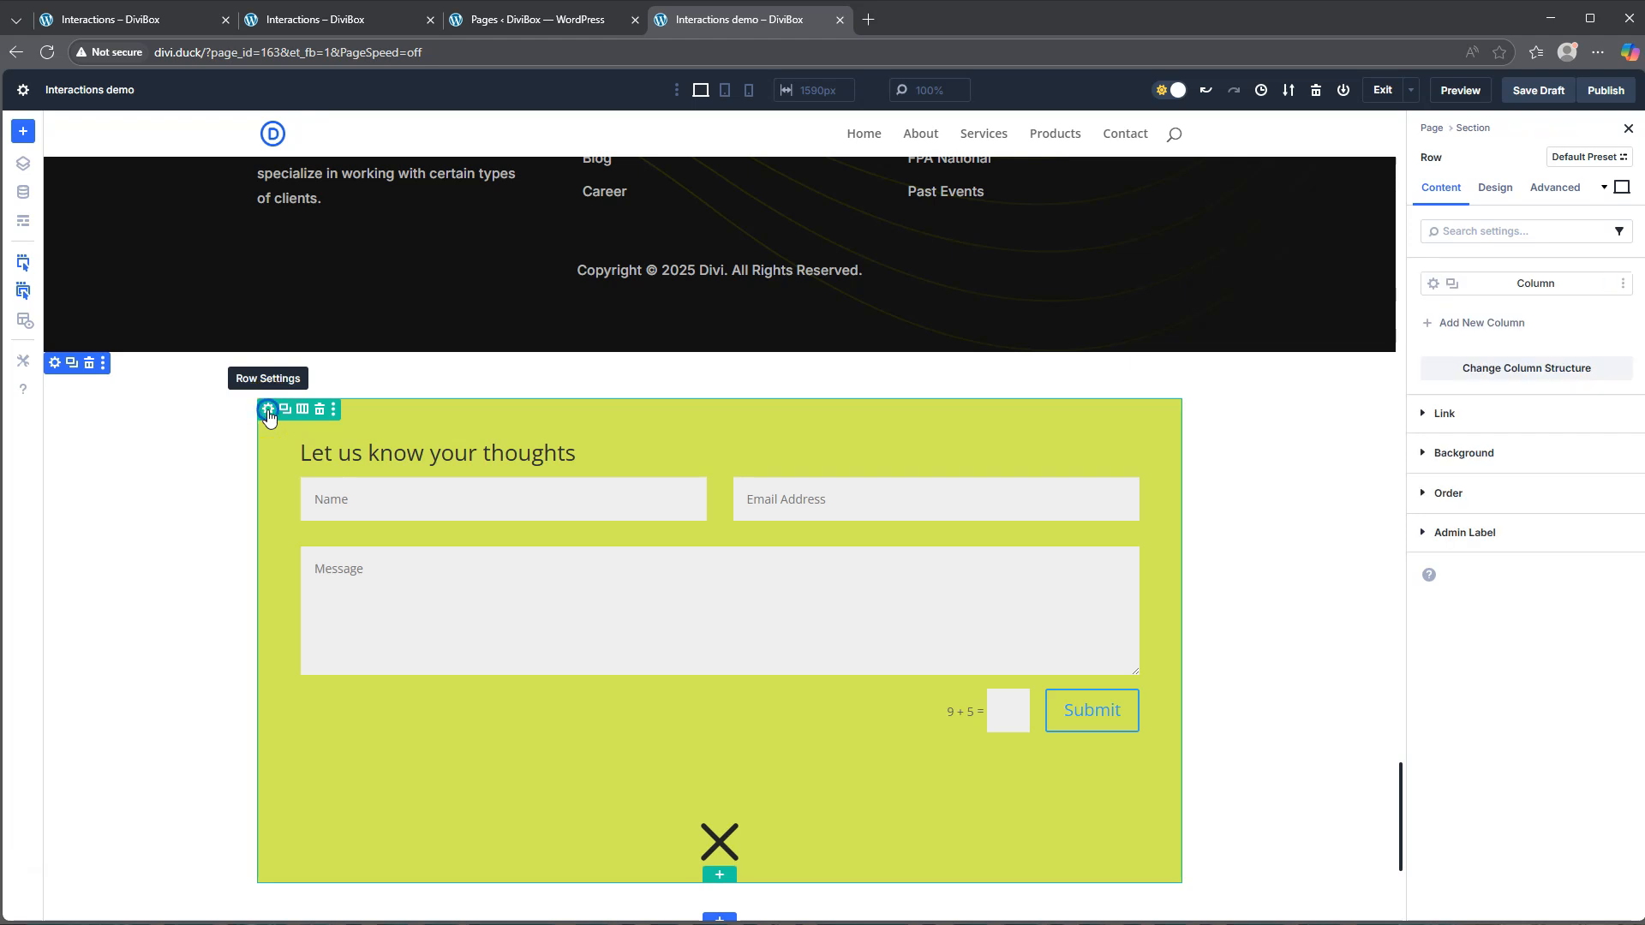
{"action": "left_click", "coordinate": [1555, 189]}
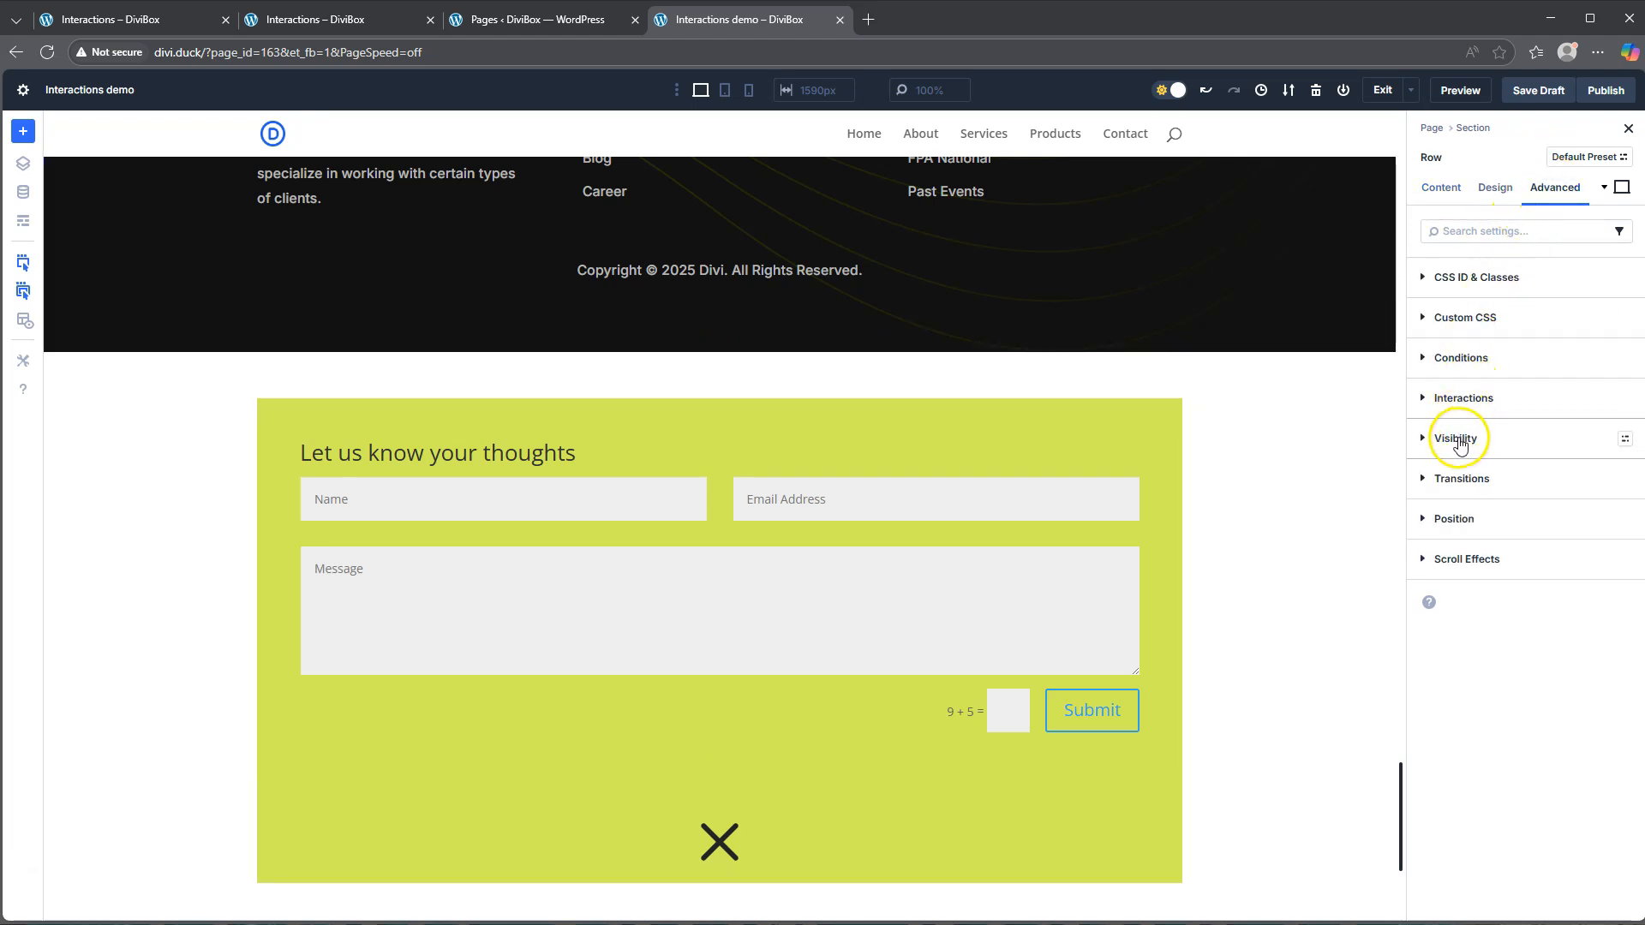
{"action": "left_click", "coordinate": [1459, 440]}
{"action": "left_click", "coordinate": [1429, 540]}
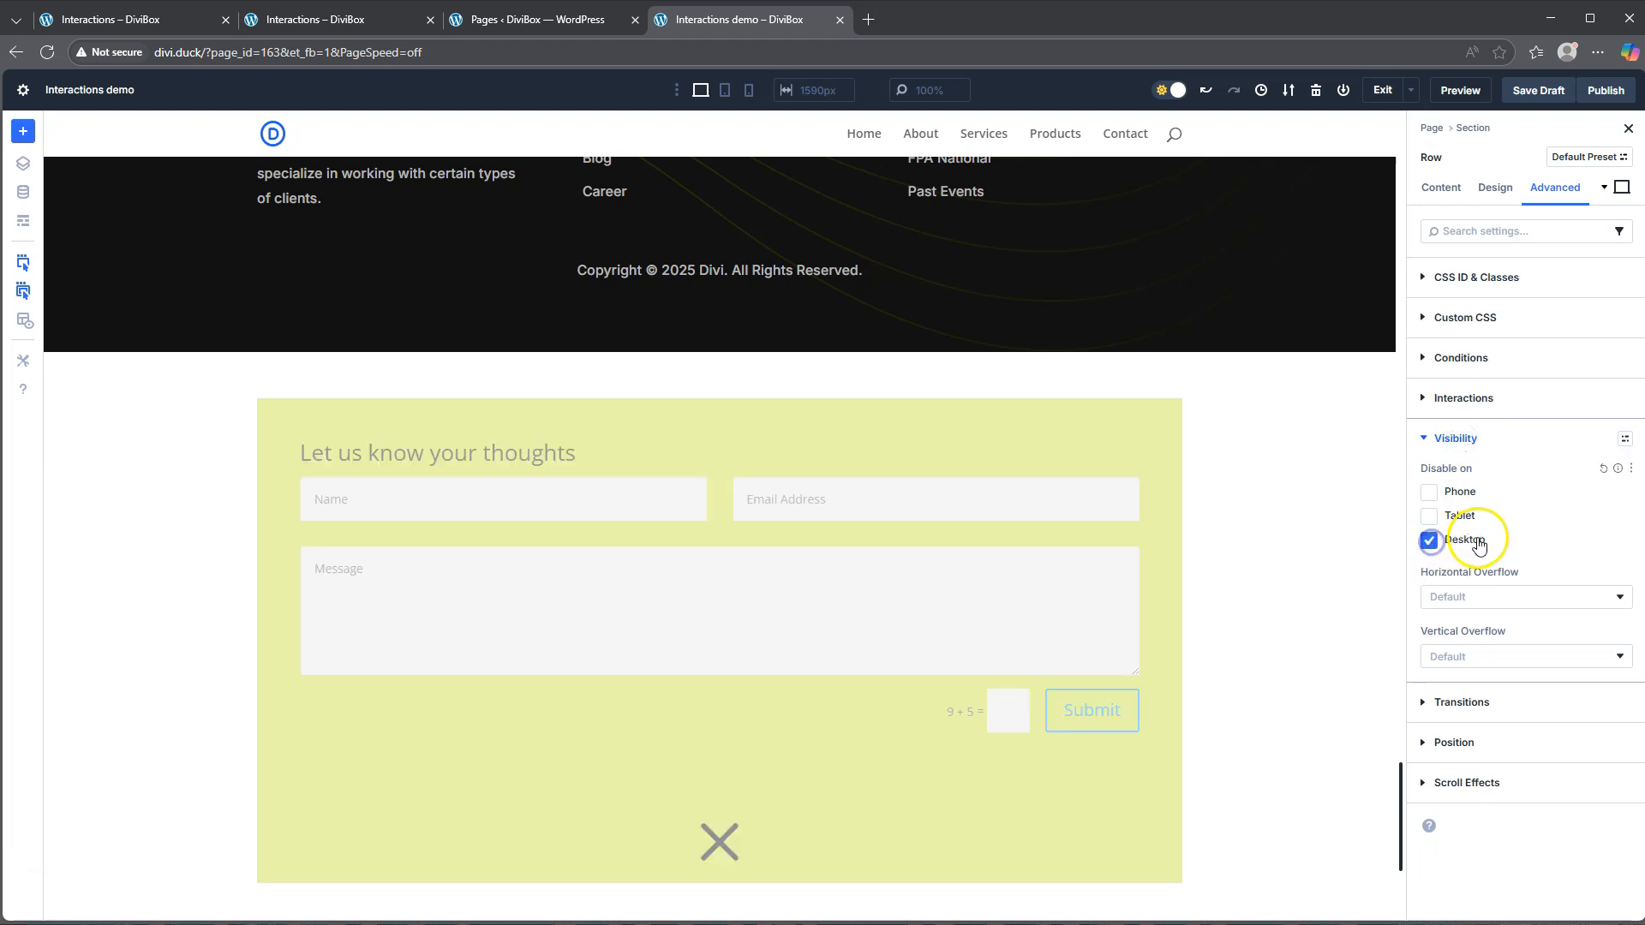
Step: Re-enable the contact form's row on Desktop and start a Load interaction on it with the Show Element effect
{"action": "left_click", "coordinate": [1429, 541]}
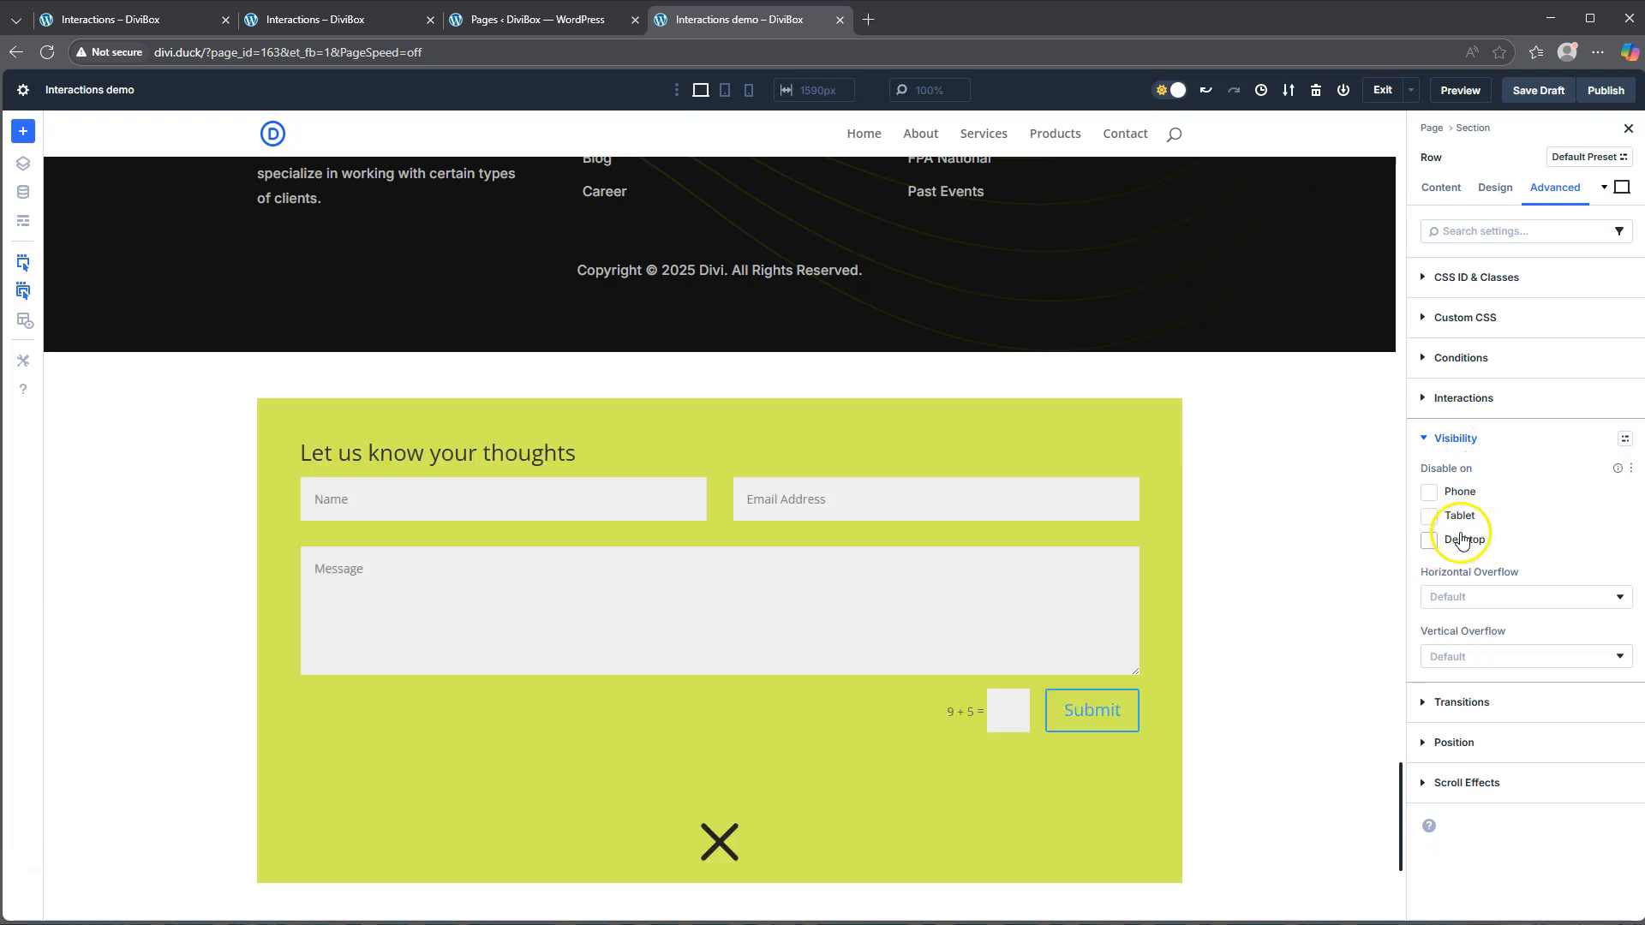
{"action": "left_click", "coordinate": [1464, 399]}
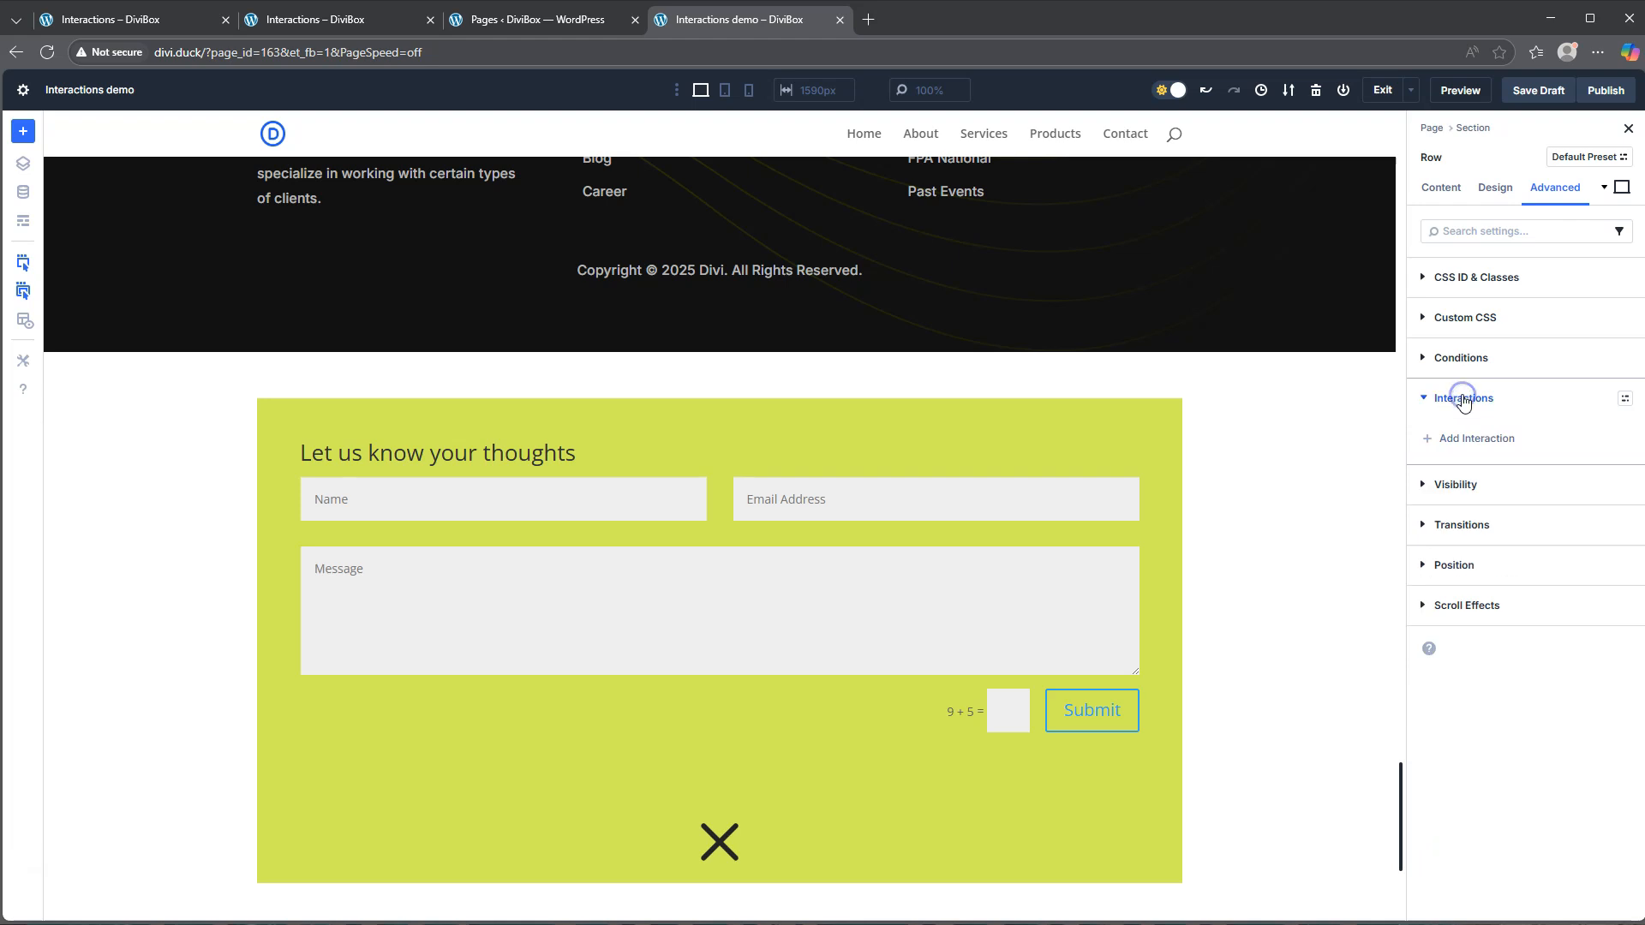
{"action": "left_click", "coordinate": [1471, 440]}
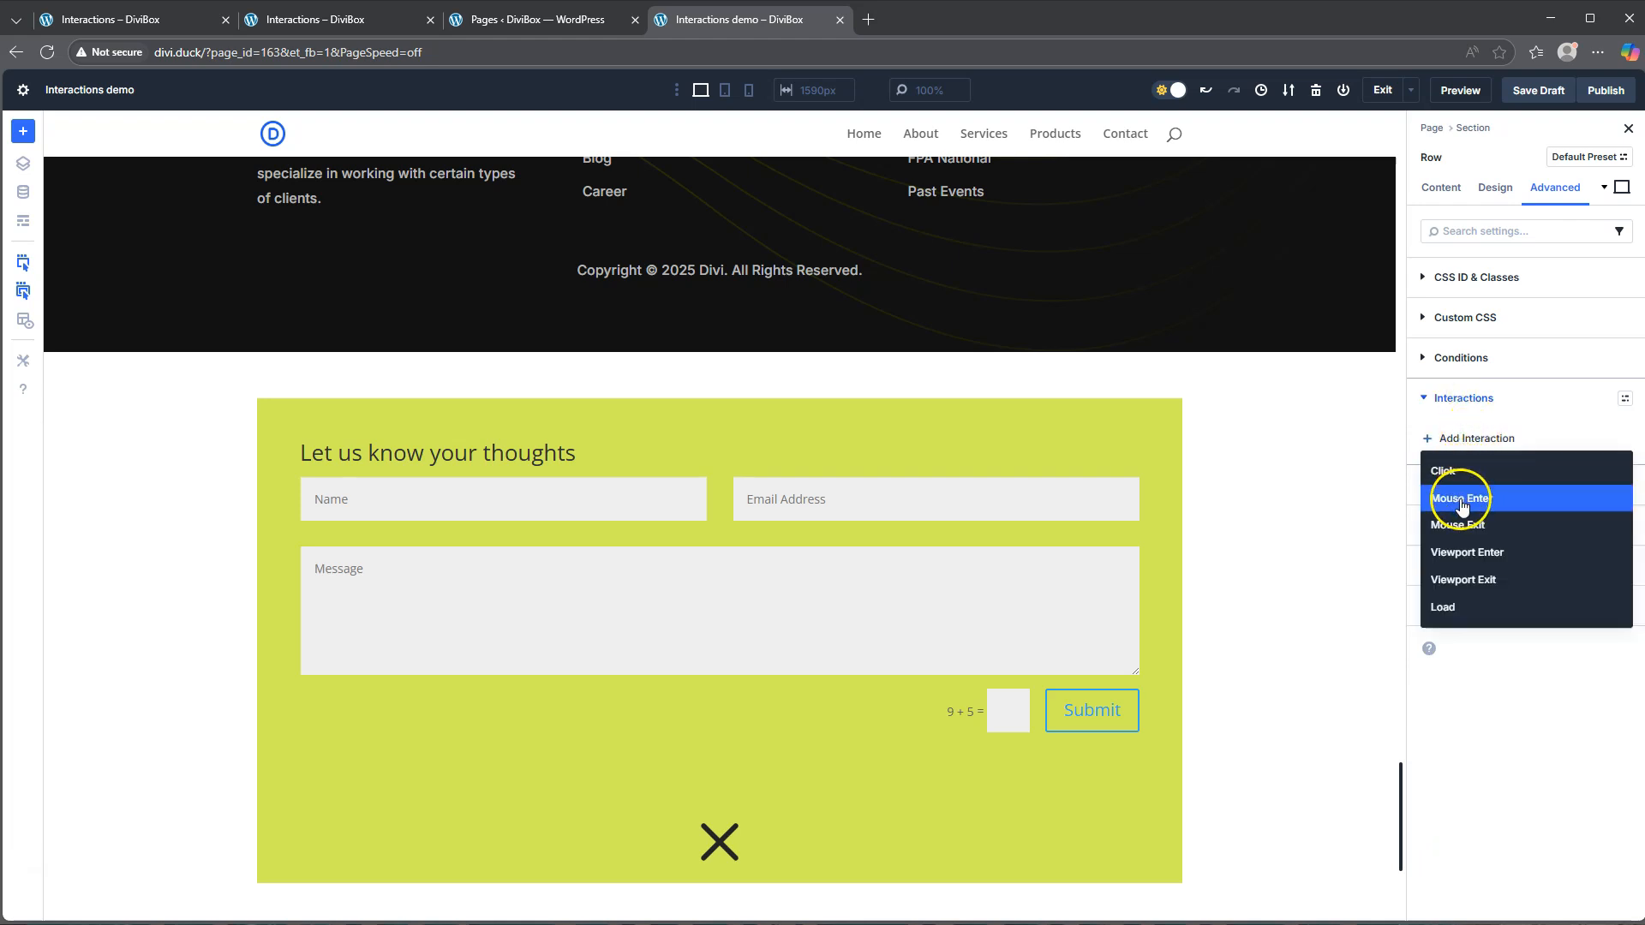
{"action": "left_click", "coordinate": [1456, 607]}
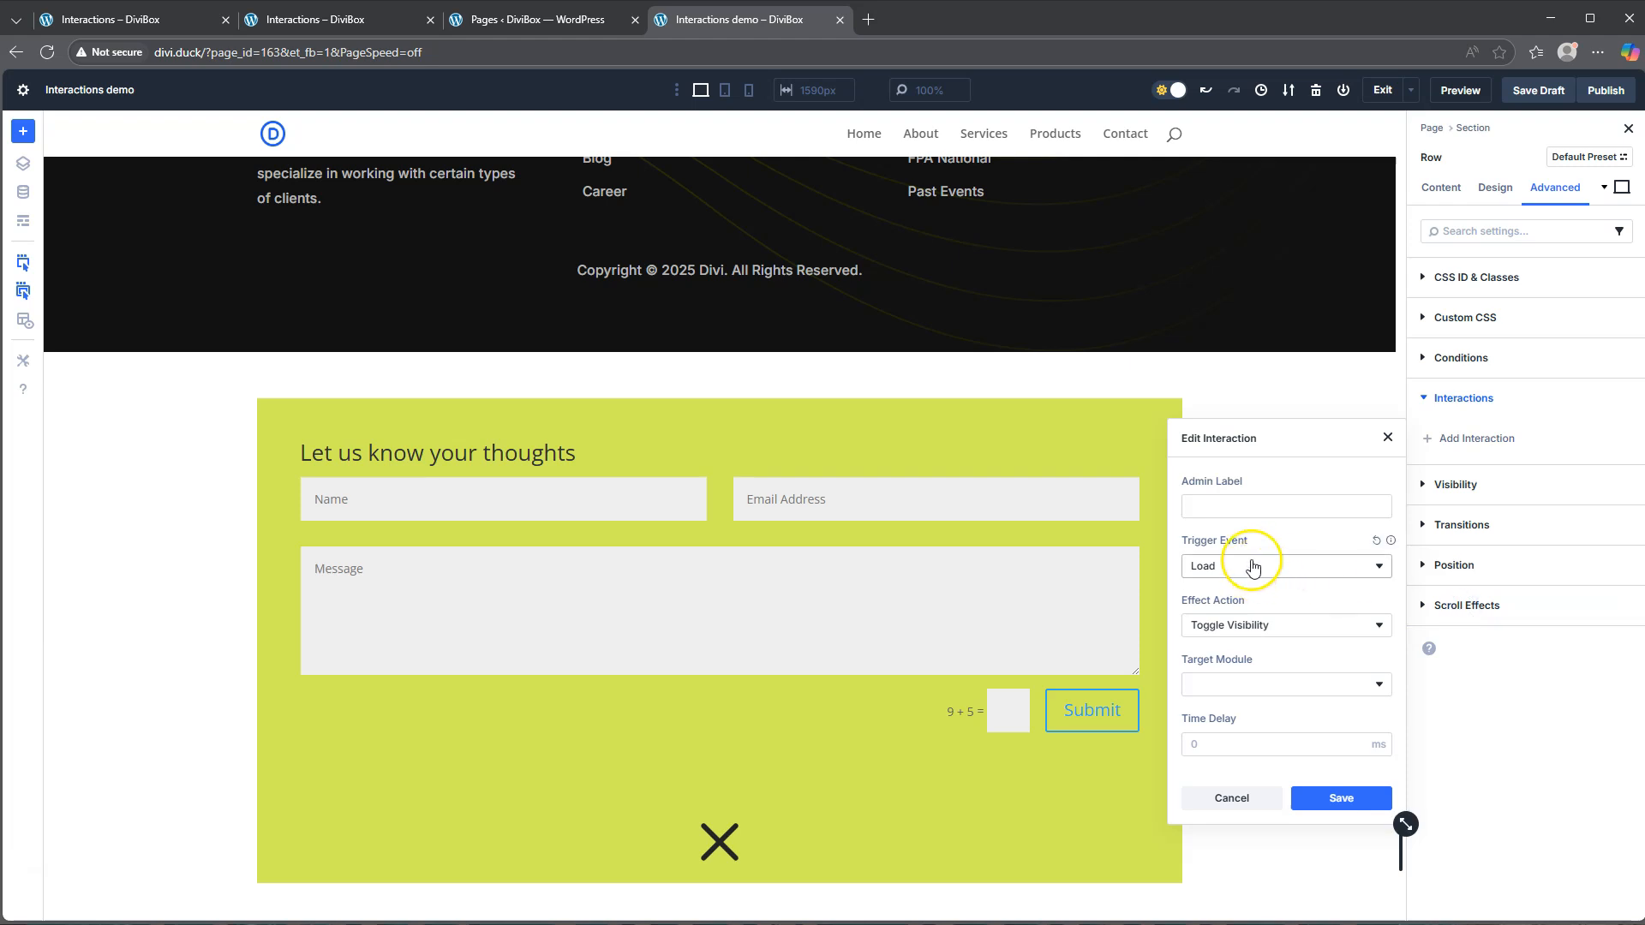
{"action": "left_click", "coordinate": [1261, 628]}
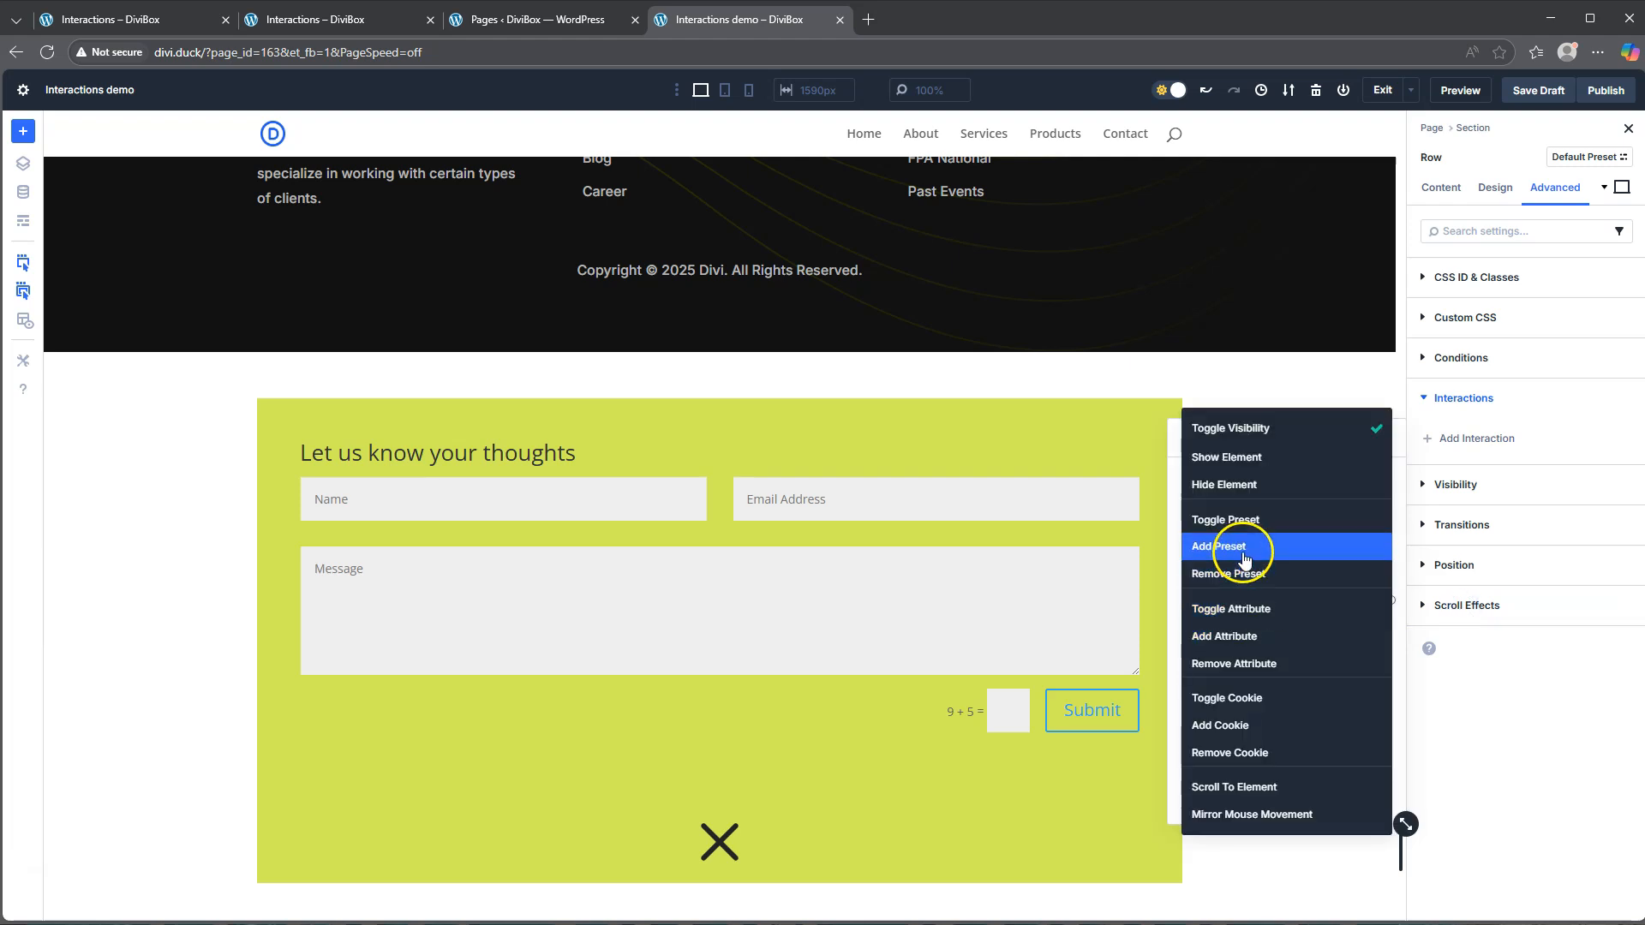
{"action": "left_click", "coordinate": [1258, 463]}
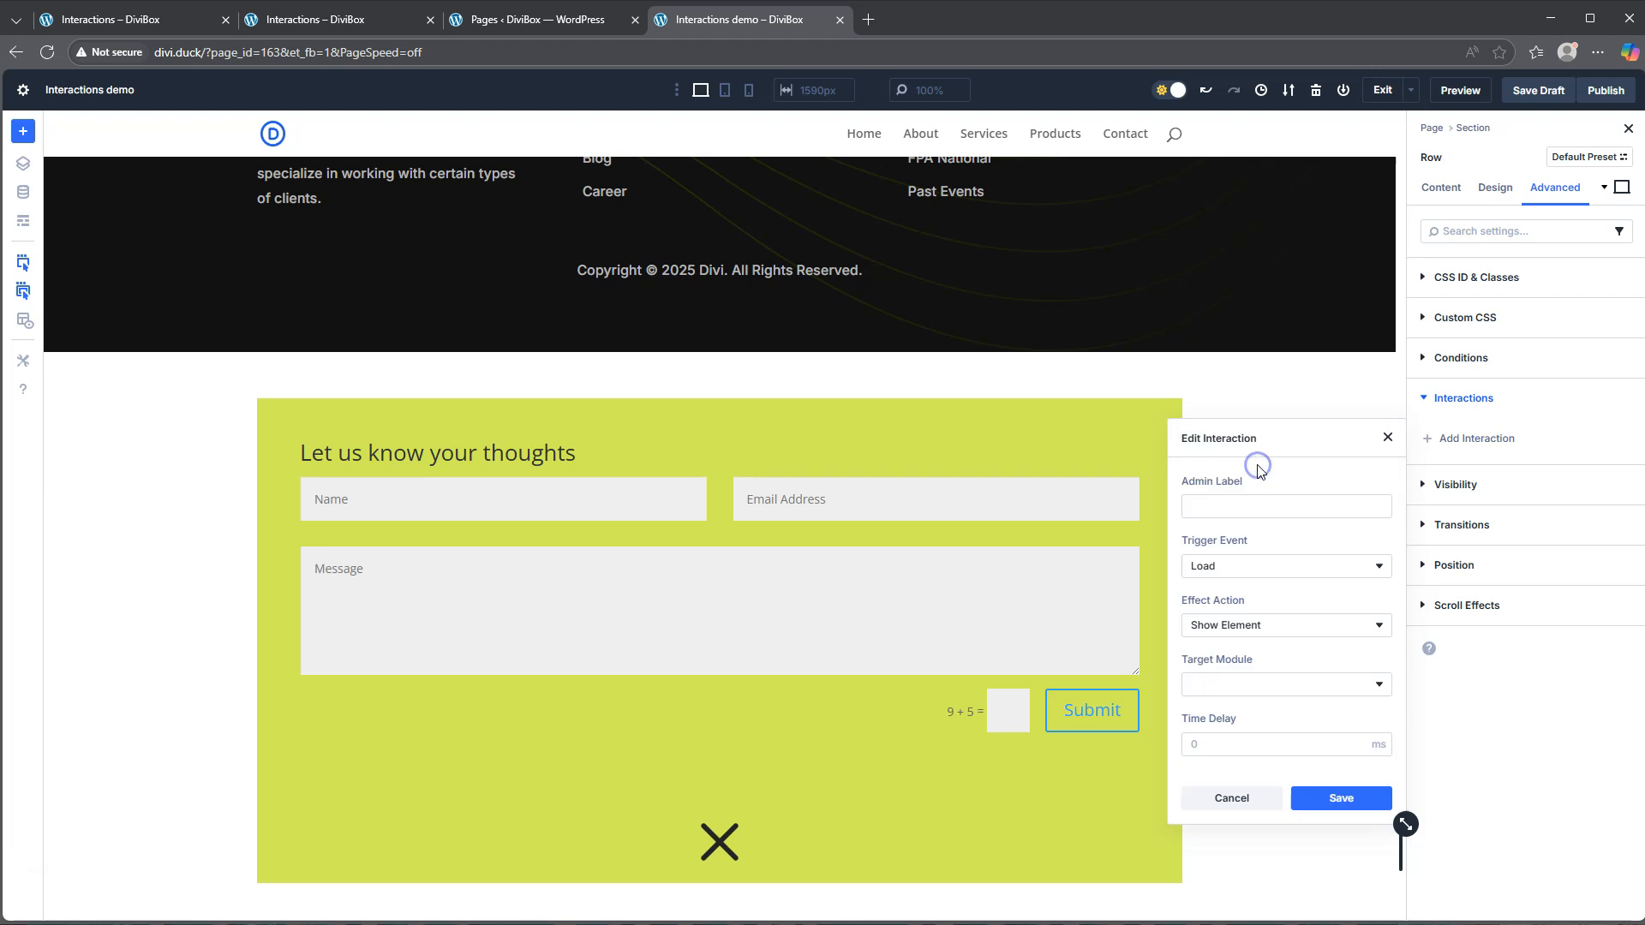
Step: Target the row's Load interaction at Row (Contact Row), set its time delay to 2000 ms, and save it
{"action": "left_click", "coordinate": [1235, 684]}
{"action": "scroll", "coordinate": [1246, 674], "scroll_direction": "down", "scroll_amount": 10}
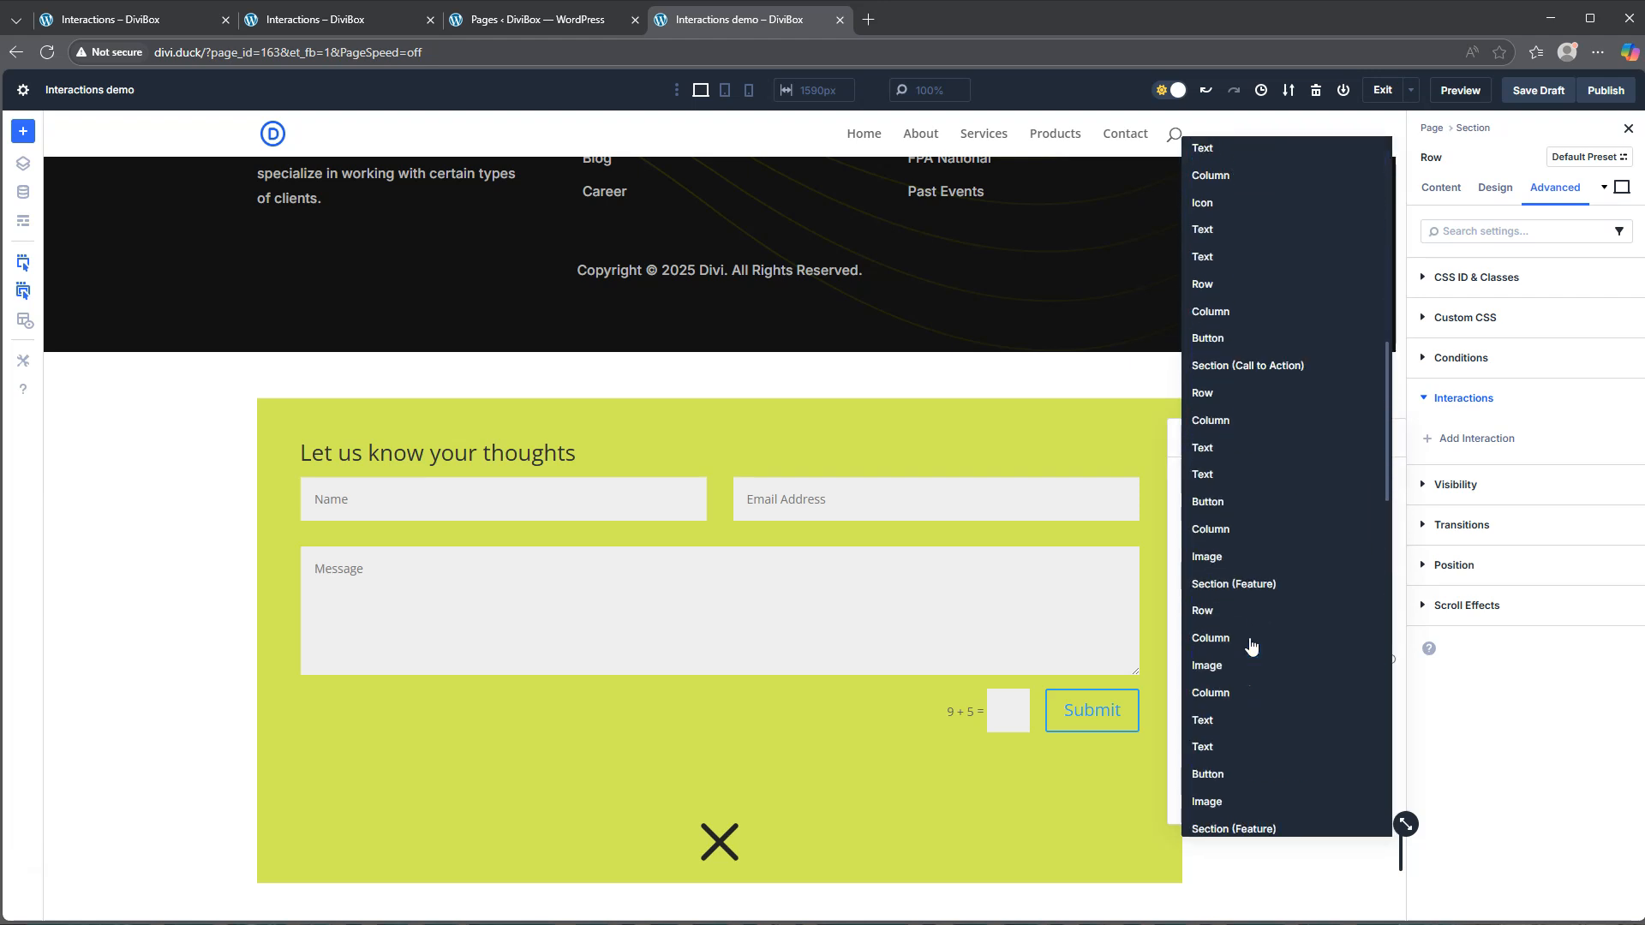
{"action": "scroll", "coordinate": [1249, 649], "scroll_direction": "down", "scroll_amount": 5}
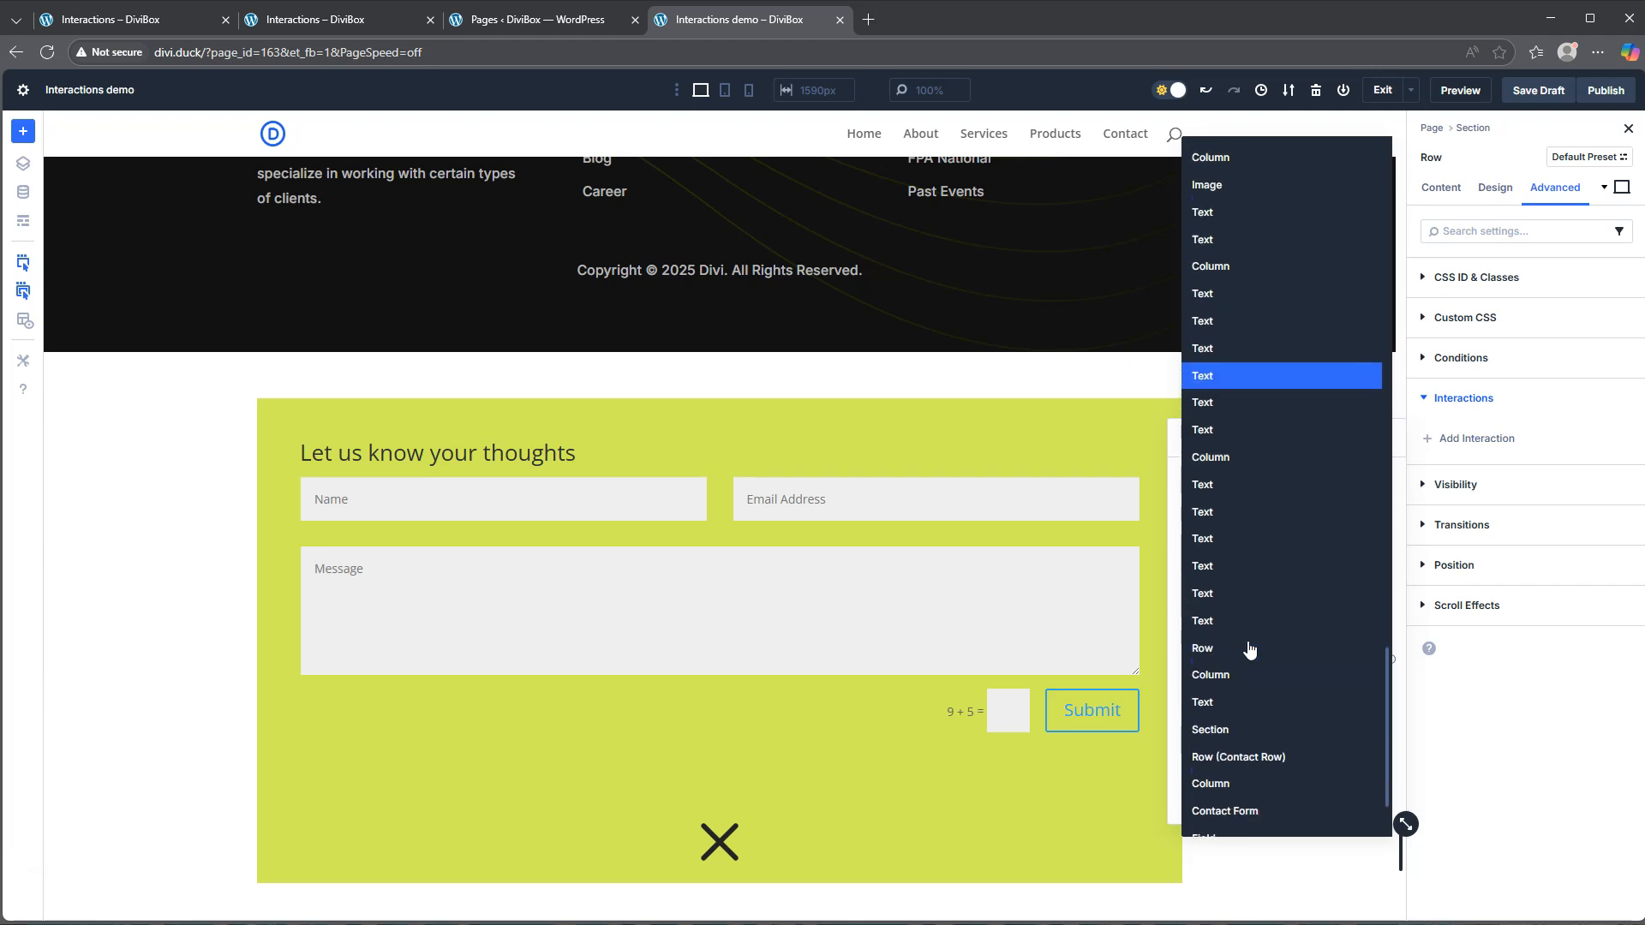
{"action": "left_click", "coordinate": [1263, 655]}
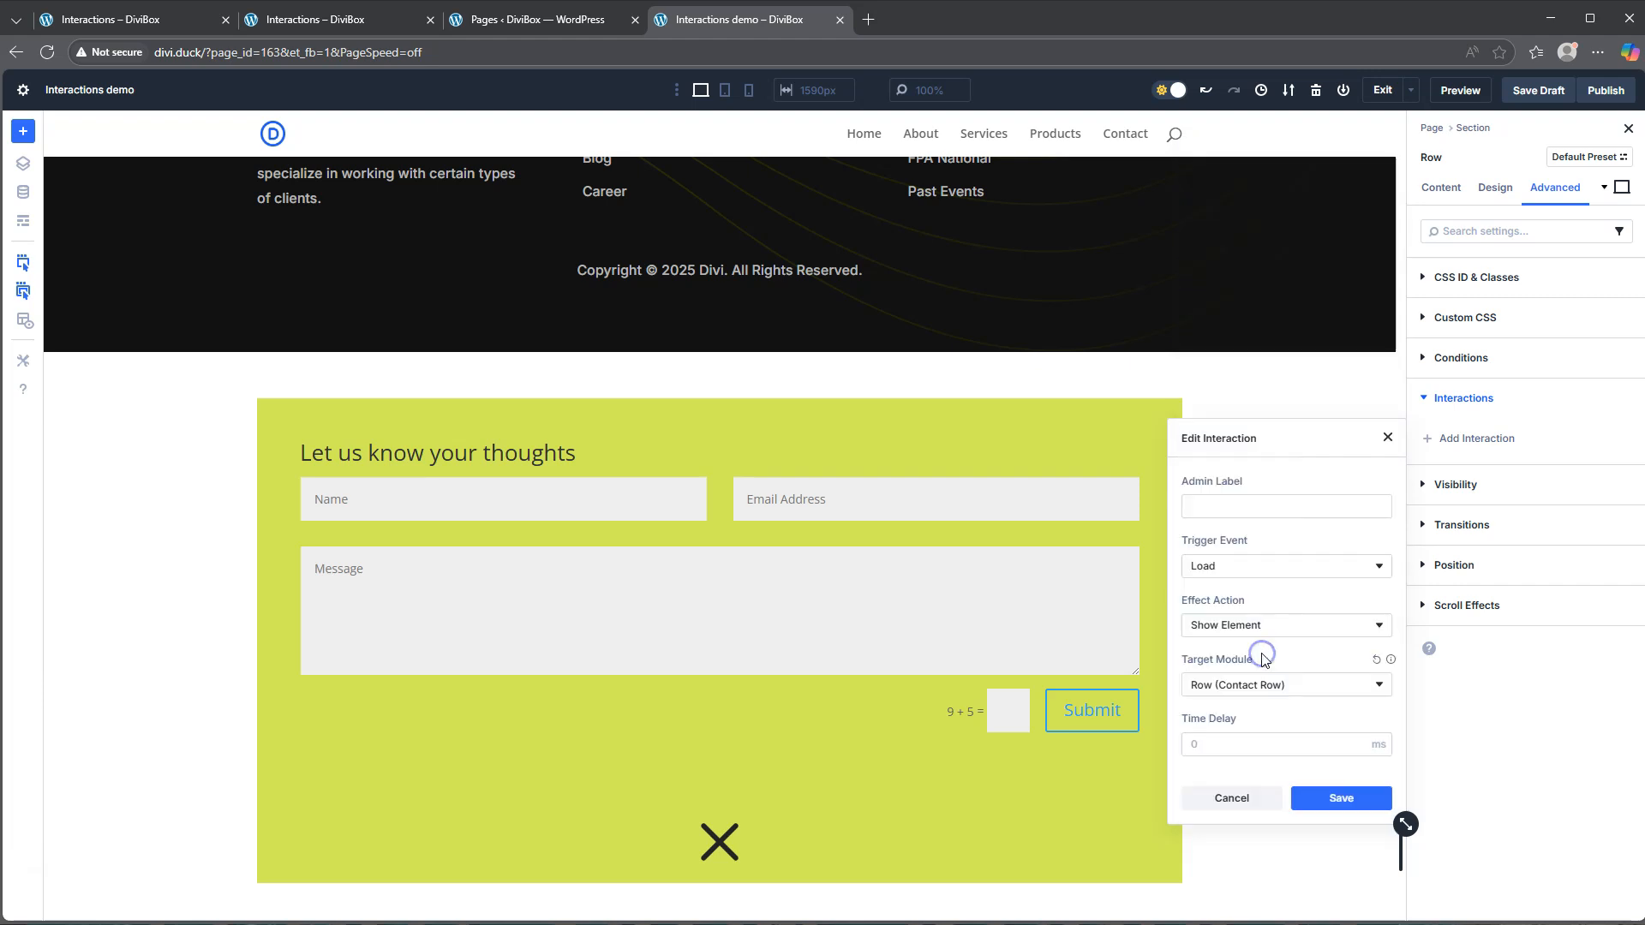
{"action": "left_click", "coordinate": [1238, 744]}
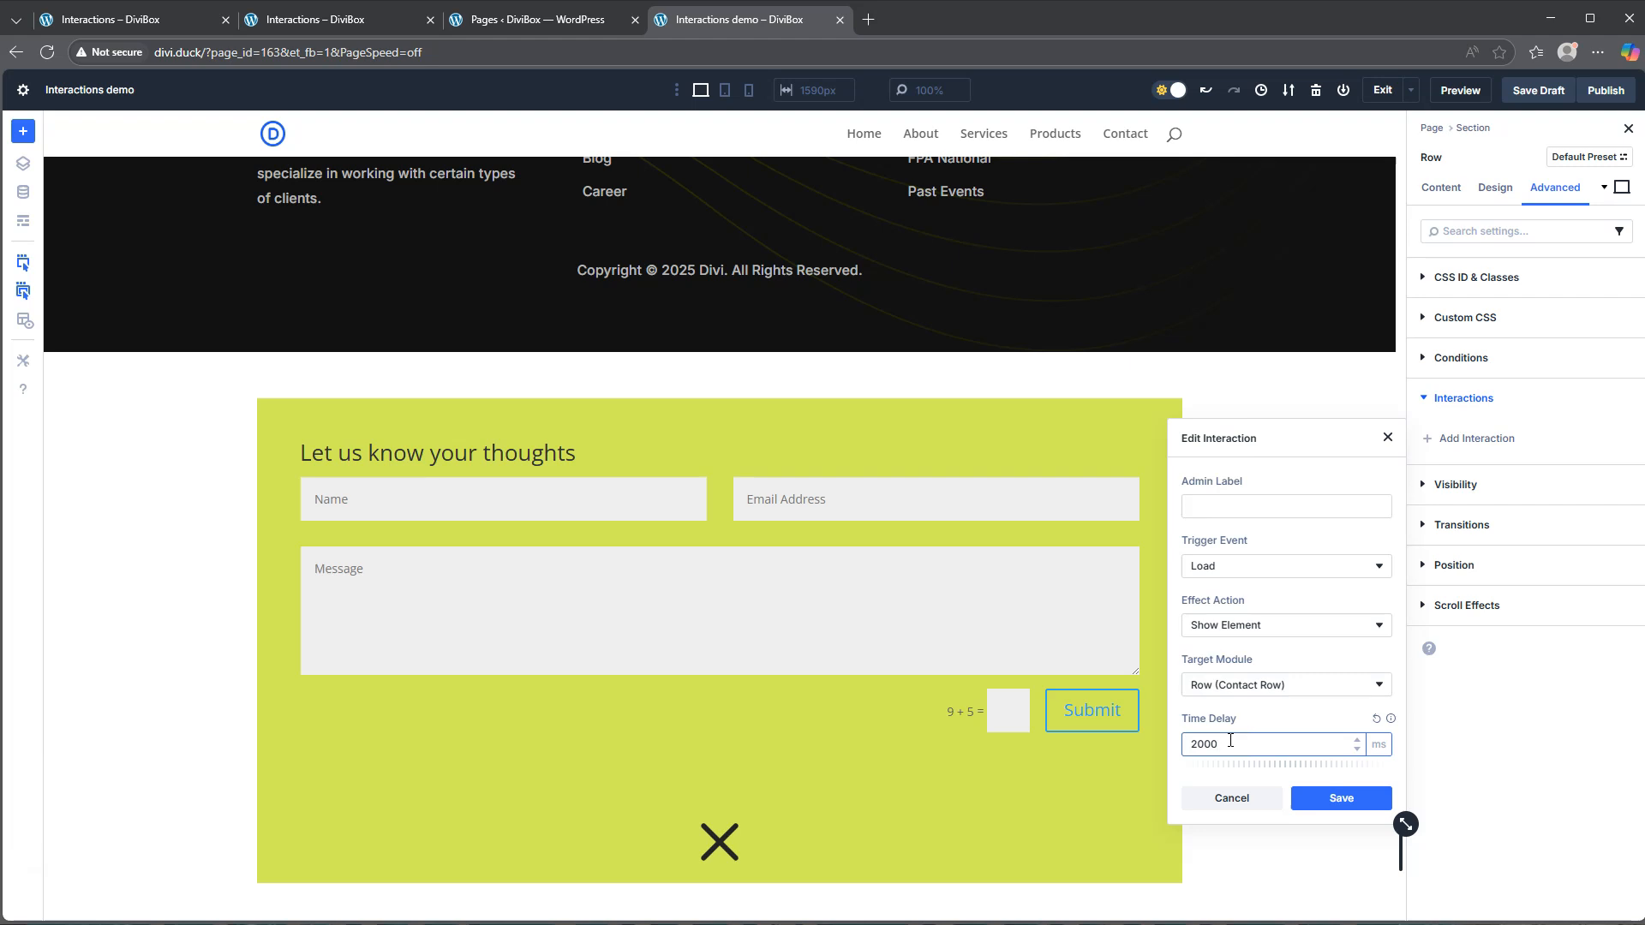
{"action": "left_click", "coordinate": [1341, 797]}
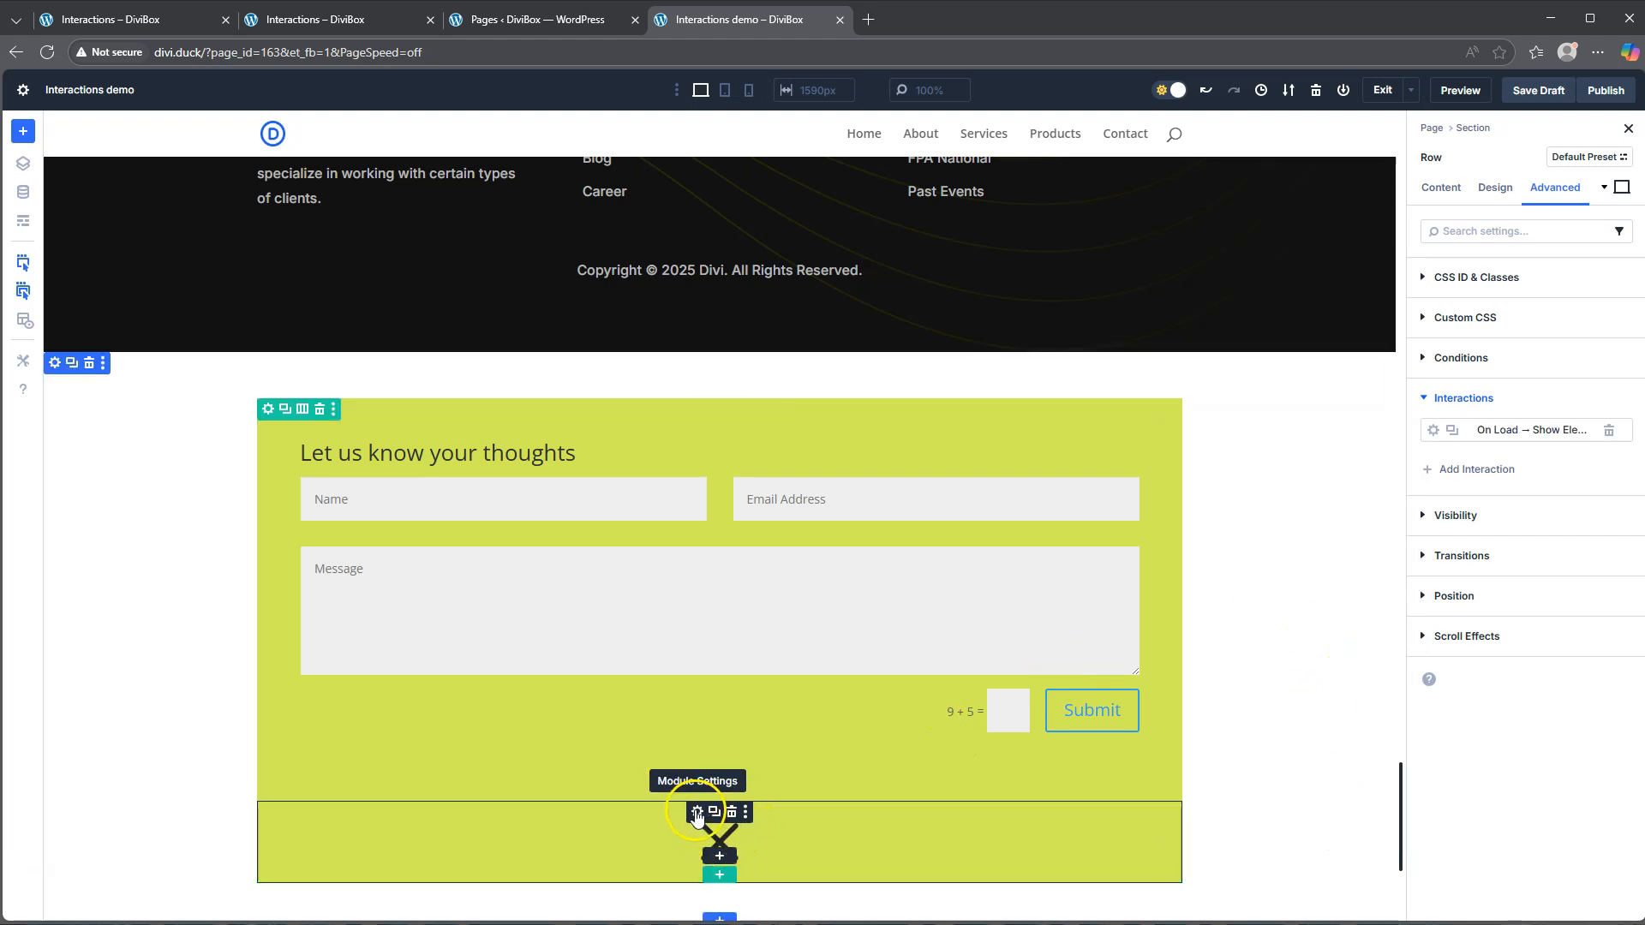
Step: Start a Click interaction on the X icon module with the Hide Element effect
{"action": "left_click", "coordinate": [696, 814]}
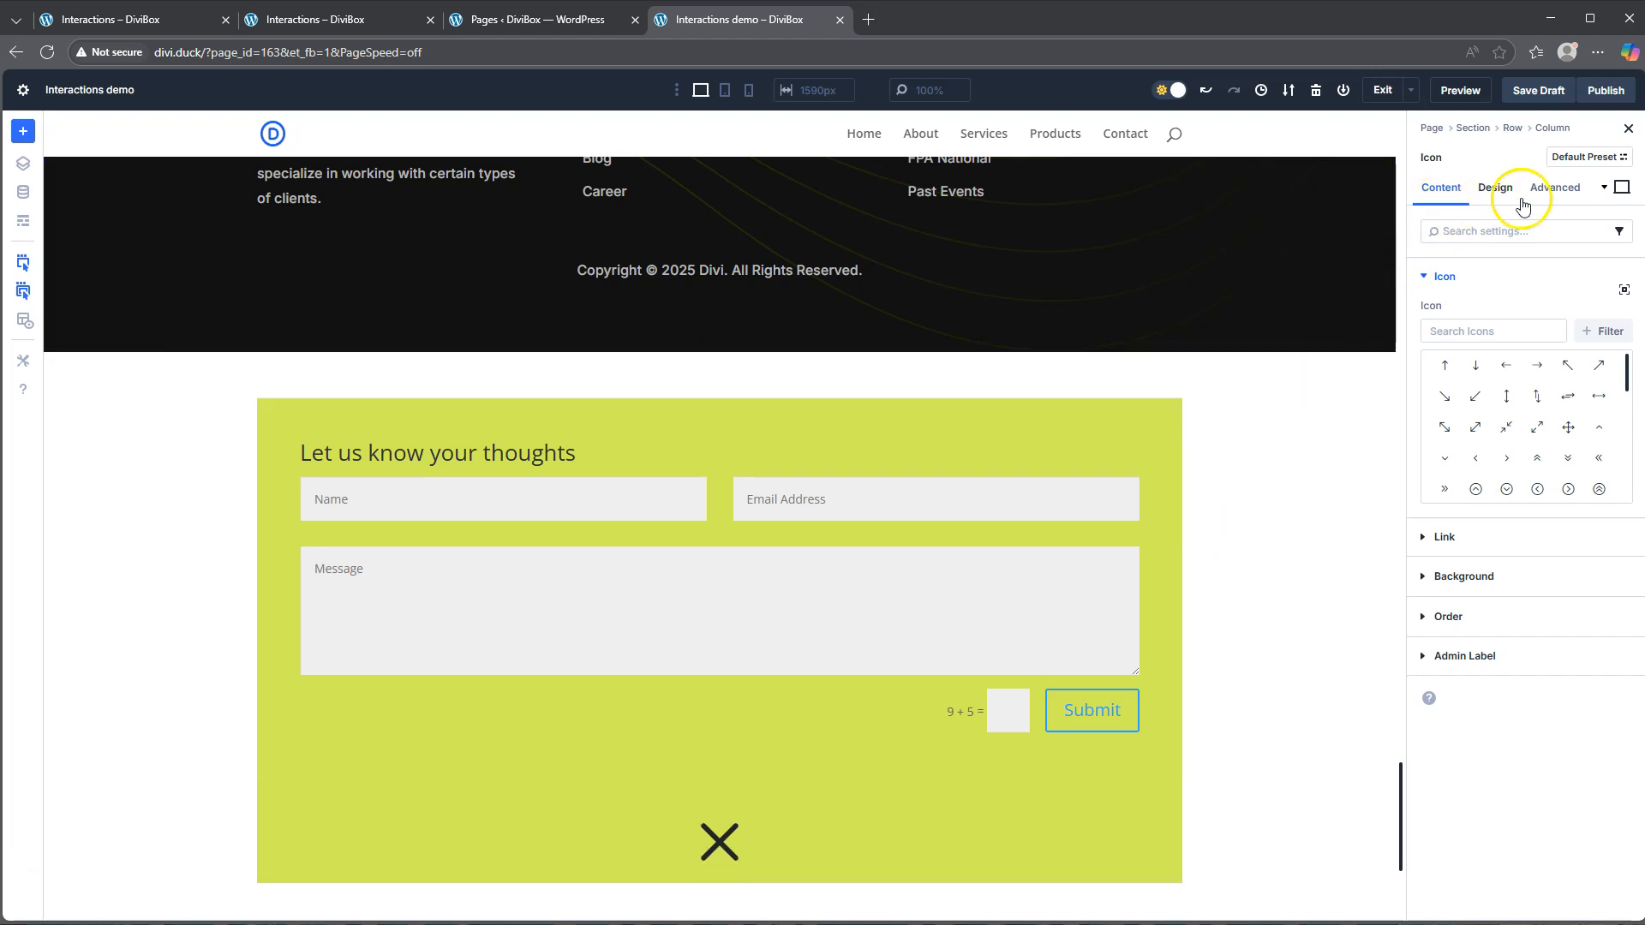
{"action": "left_click", "coordinate": [1549, 190]}
{"action": "left_click", "coordinate": [1463, 398]}
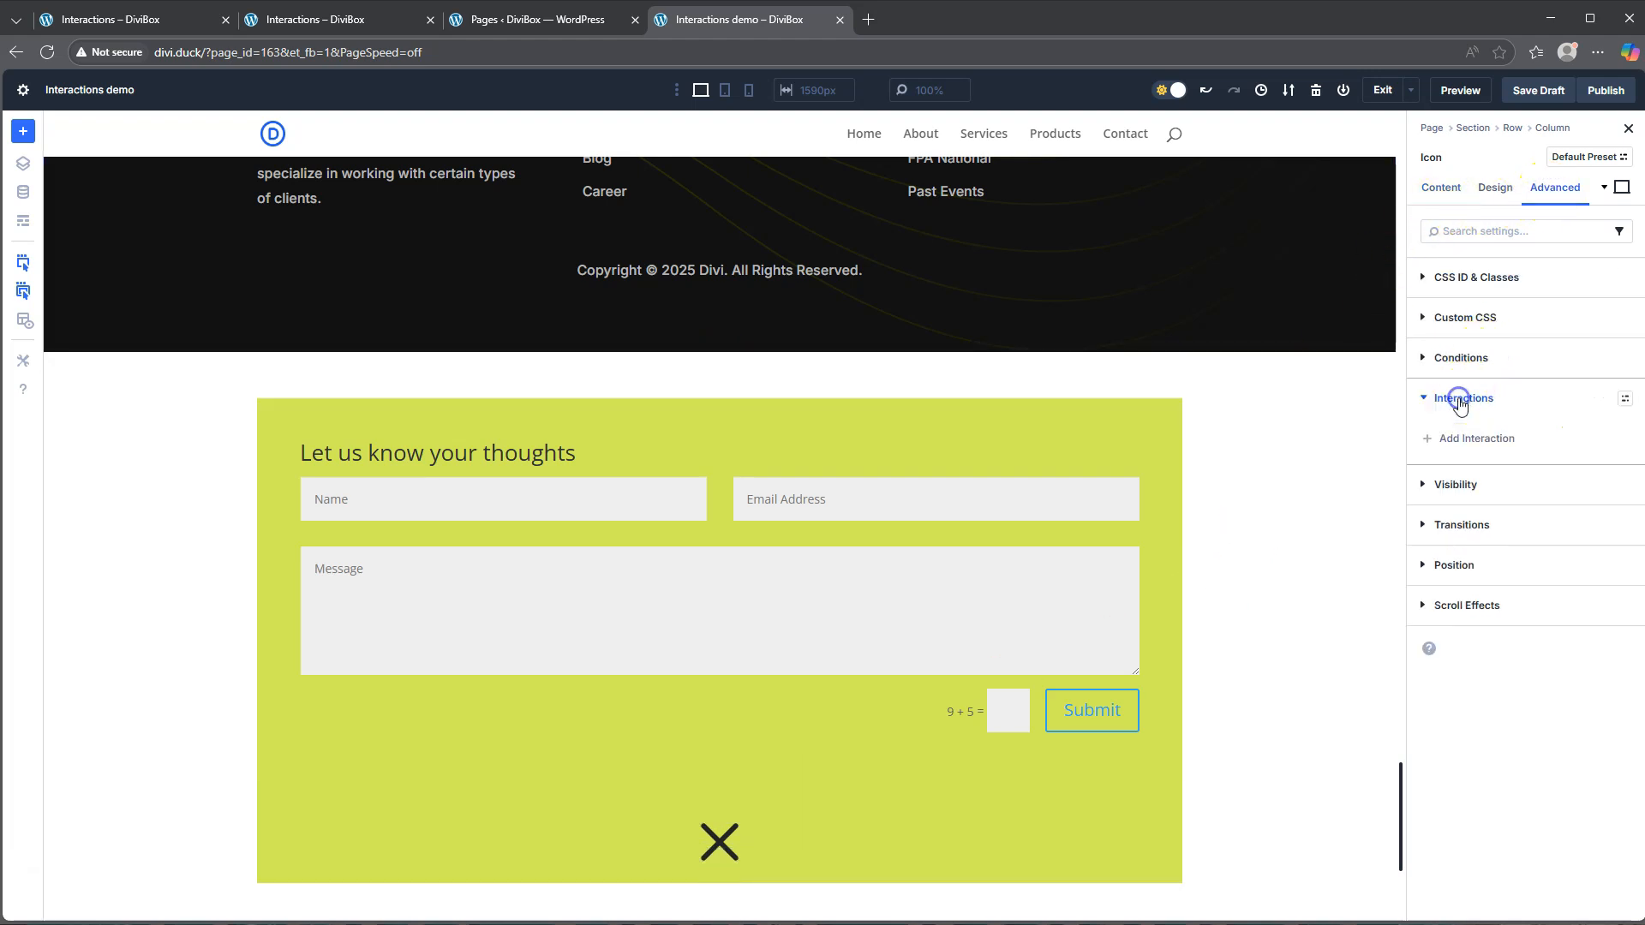
{"action": "left_click", "coordinate": [1465, 438]}
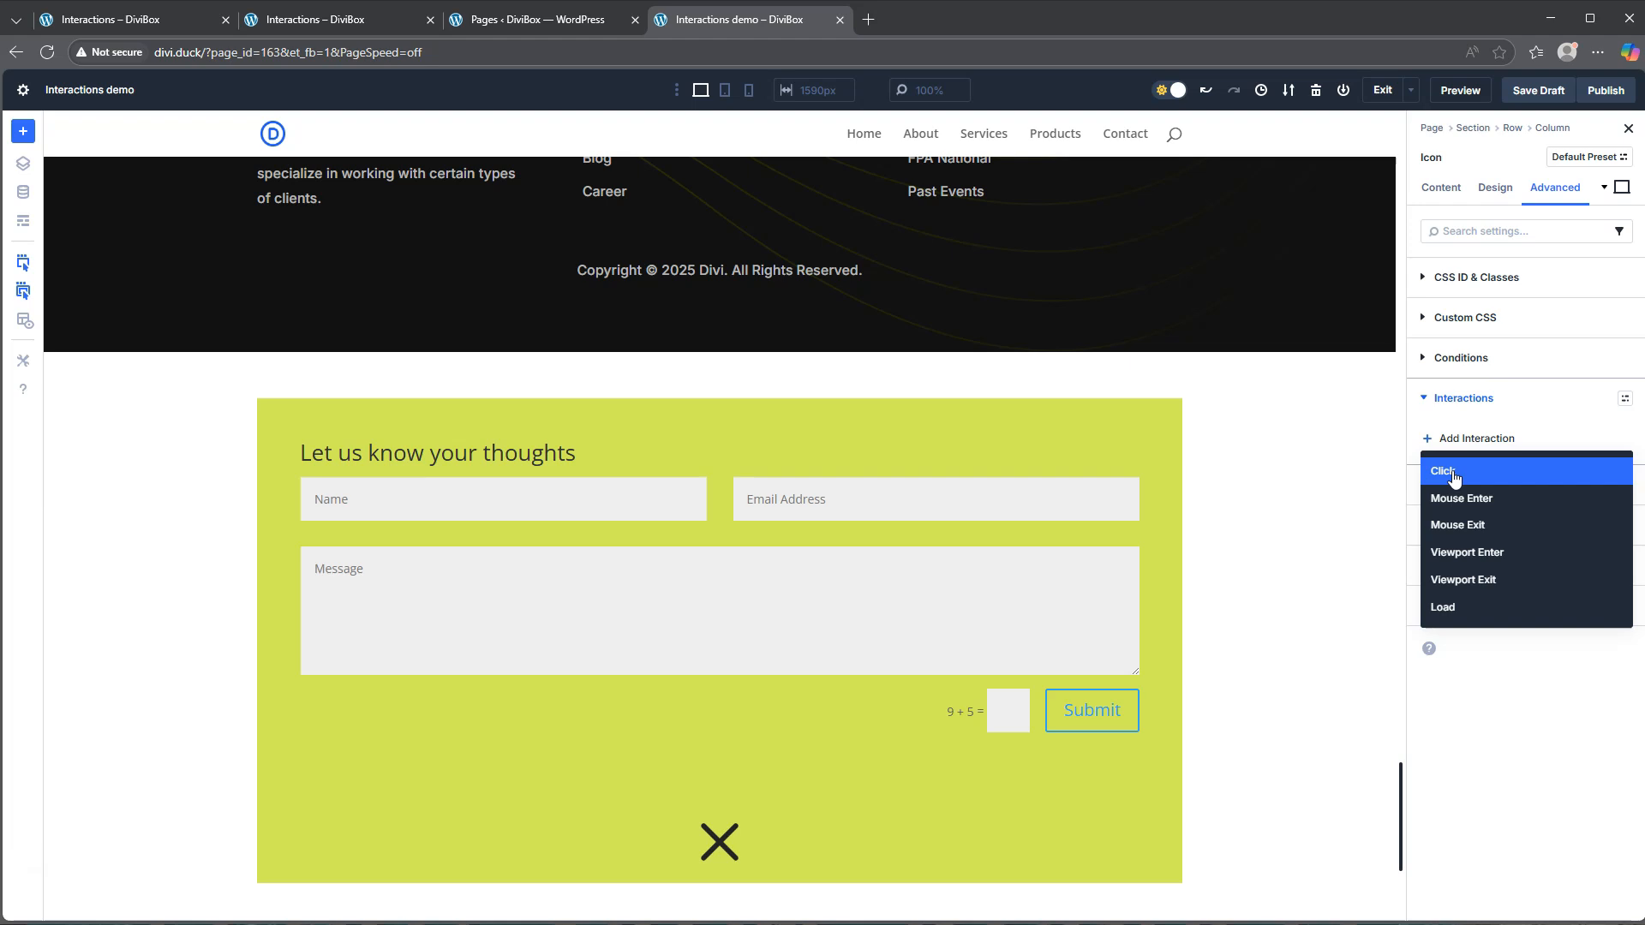
{"action": "left_click", "coordinate": [1453, 474]}
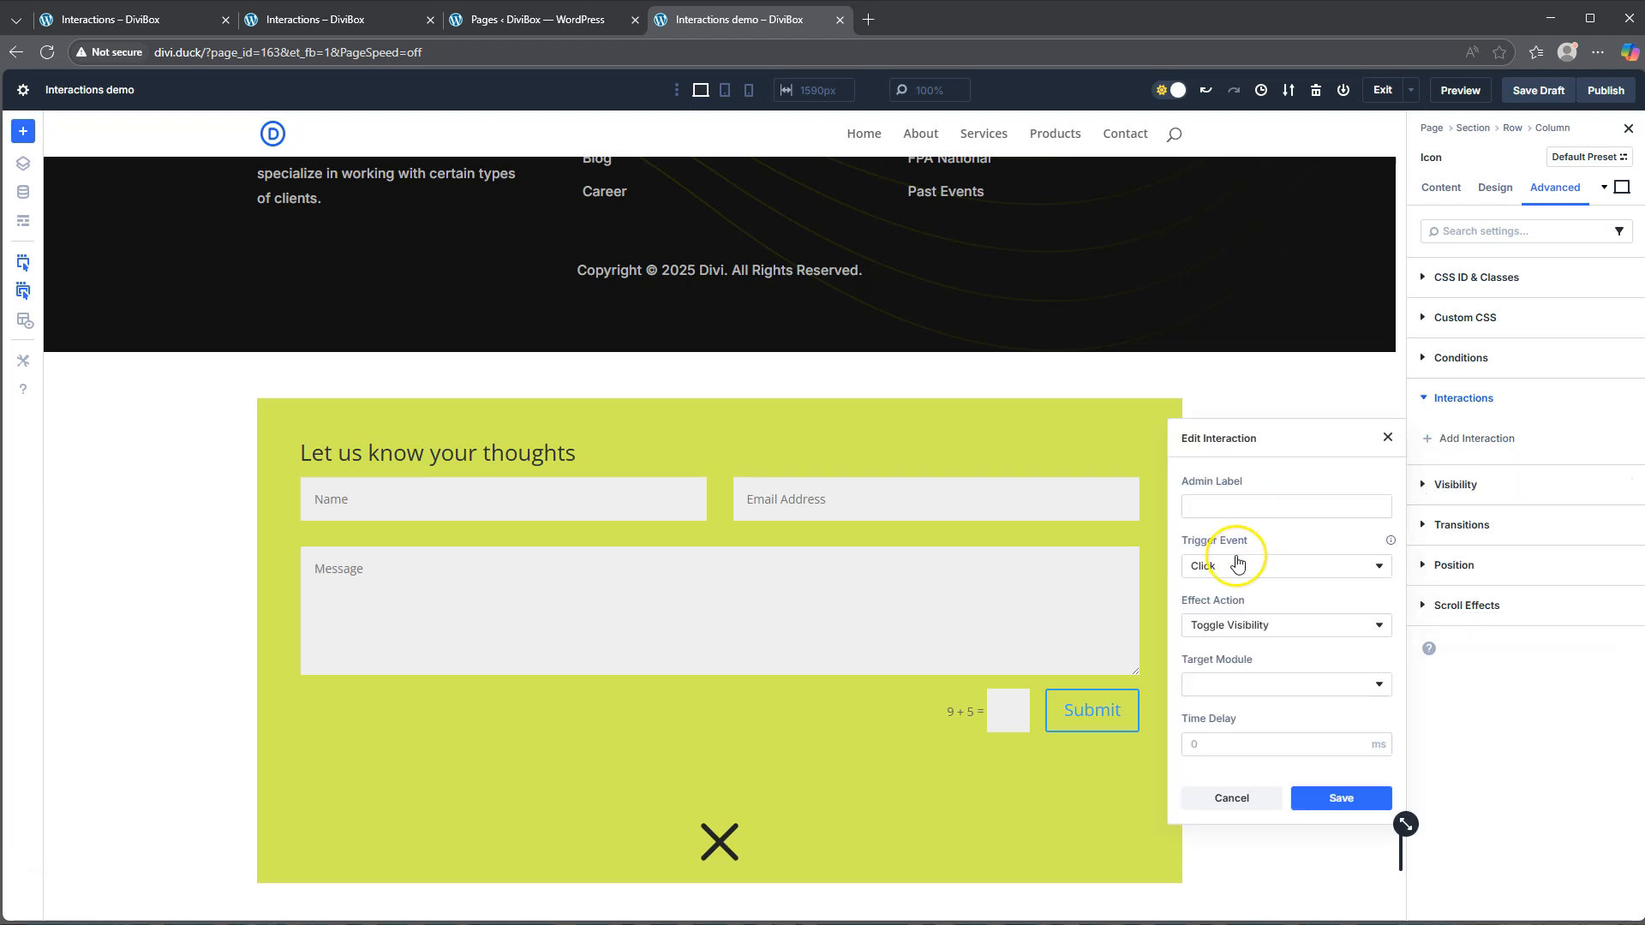
{"action": "left_click", "coordinate": [1242, 639]}
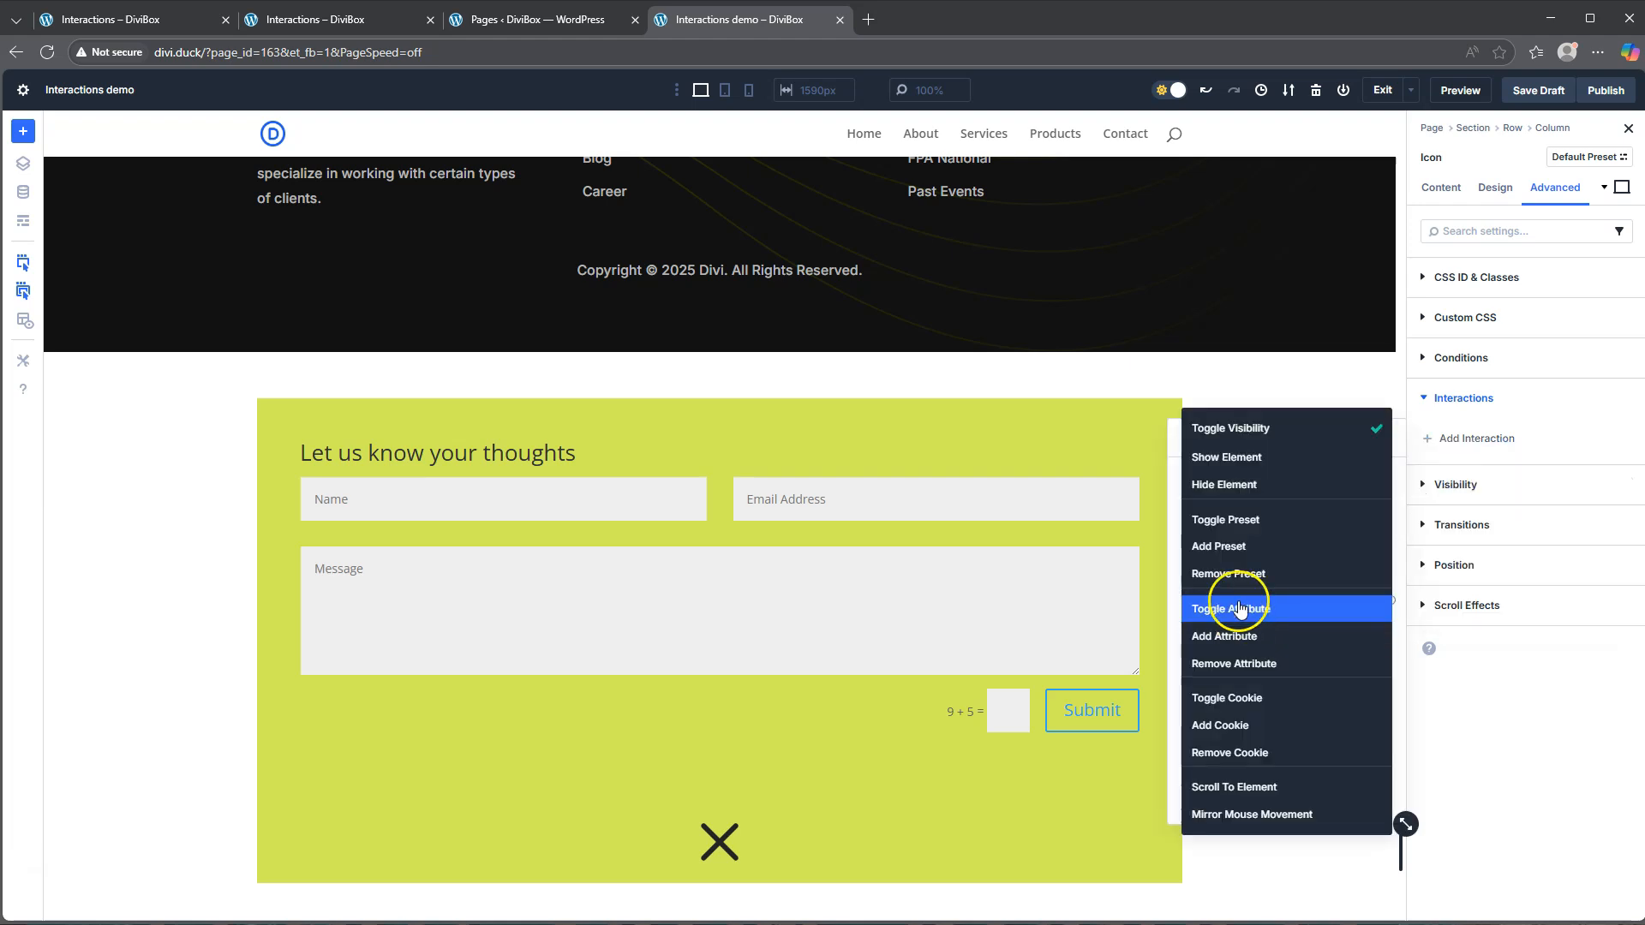
{"action": "left_click", "coordinate": [1231, 485]}
Step: Target the icon's Click interaction at Row (Contact Row) and save it without a time delay
{"action": "left_click", "coordinate": [1279, 683]}
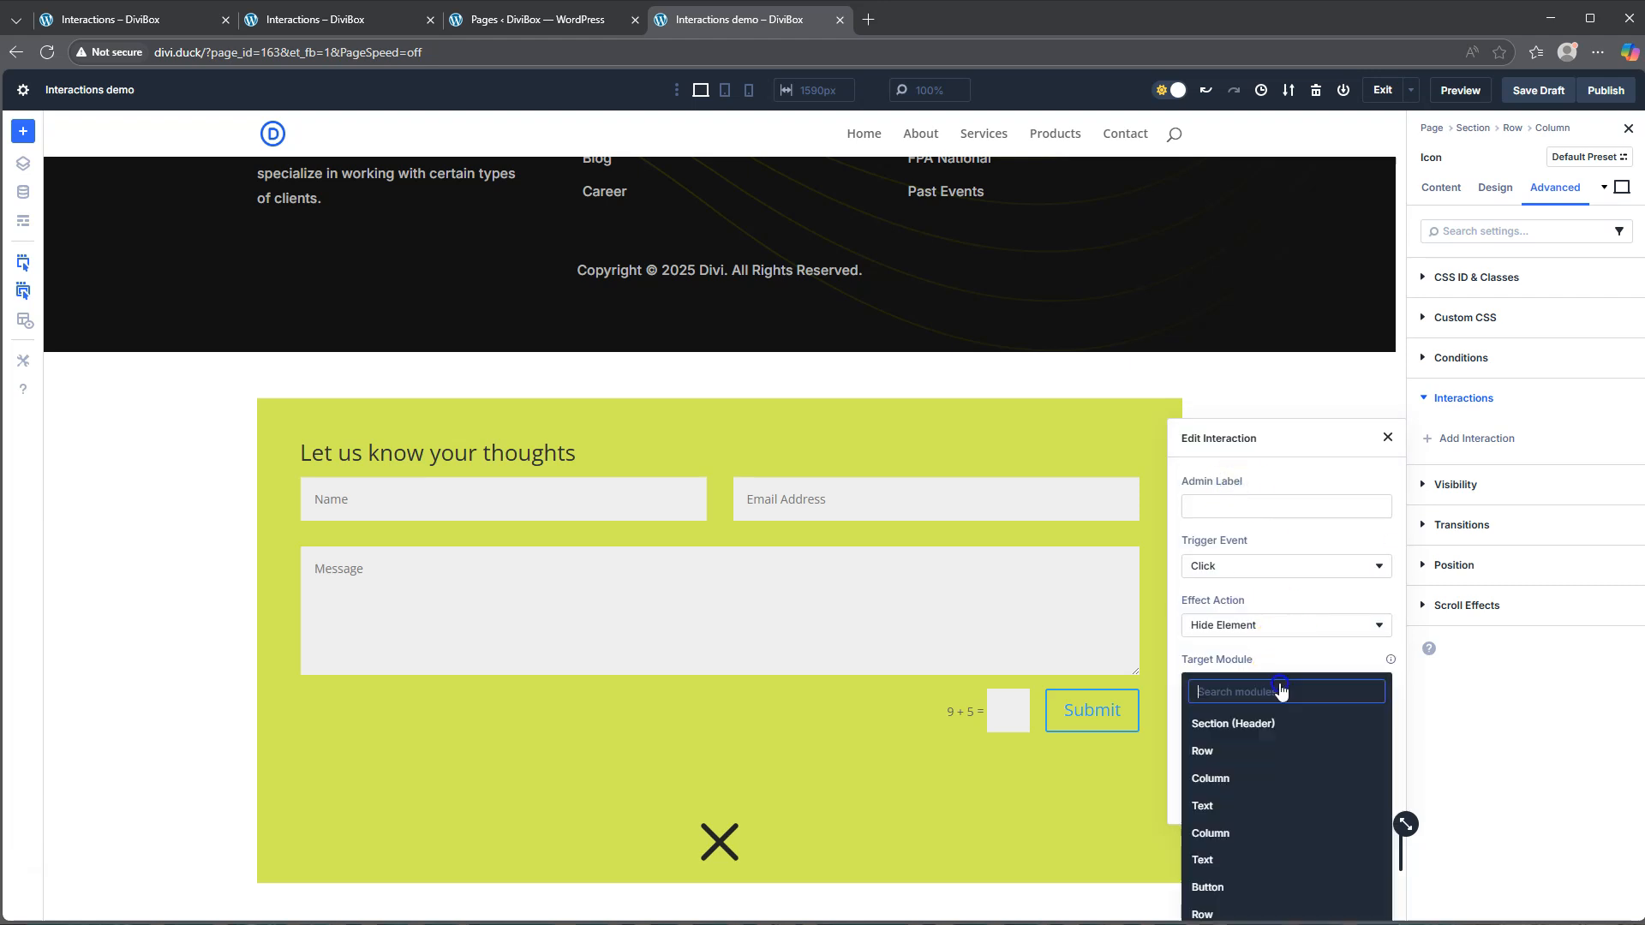
{"action": "scroll", "coordinate": [1274, 535], "scroll_direction": "down", "scroll_amount": 15}
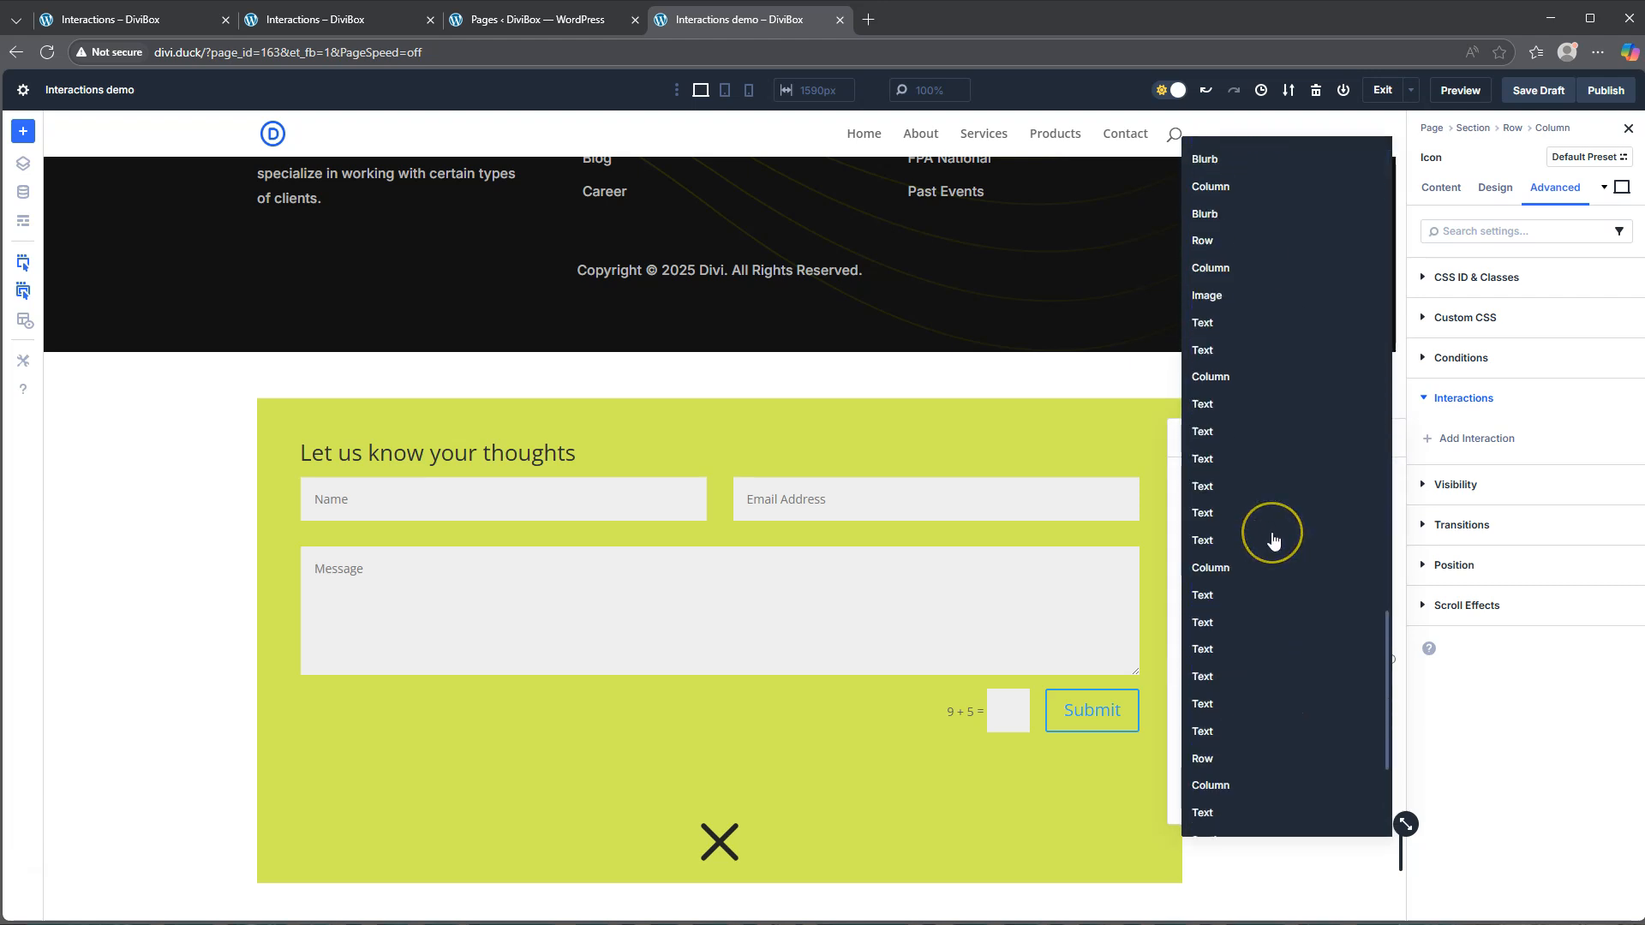
{"action": "scroll", "coordinate": [1274, 538], "scroll_direction": "down", "scroll_amount": 3}
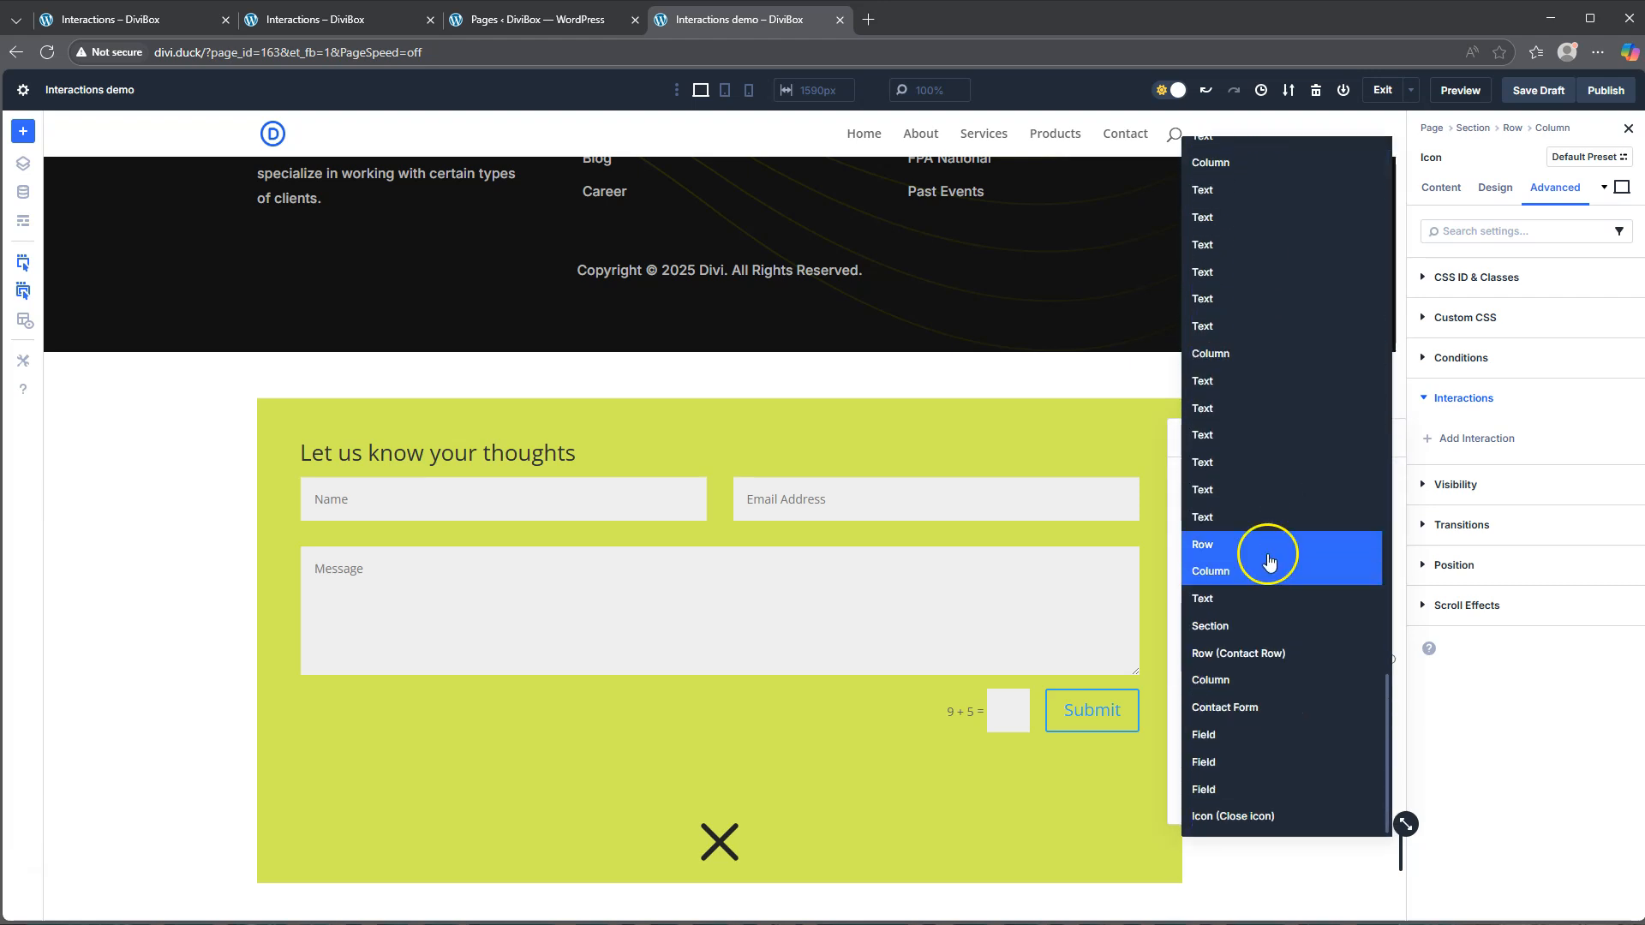
{"action": "left_click", "coordinate": [1269, 655]}
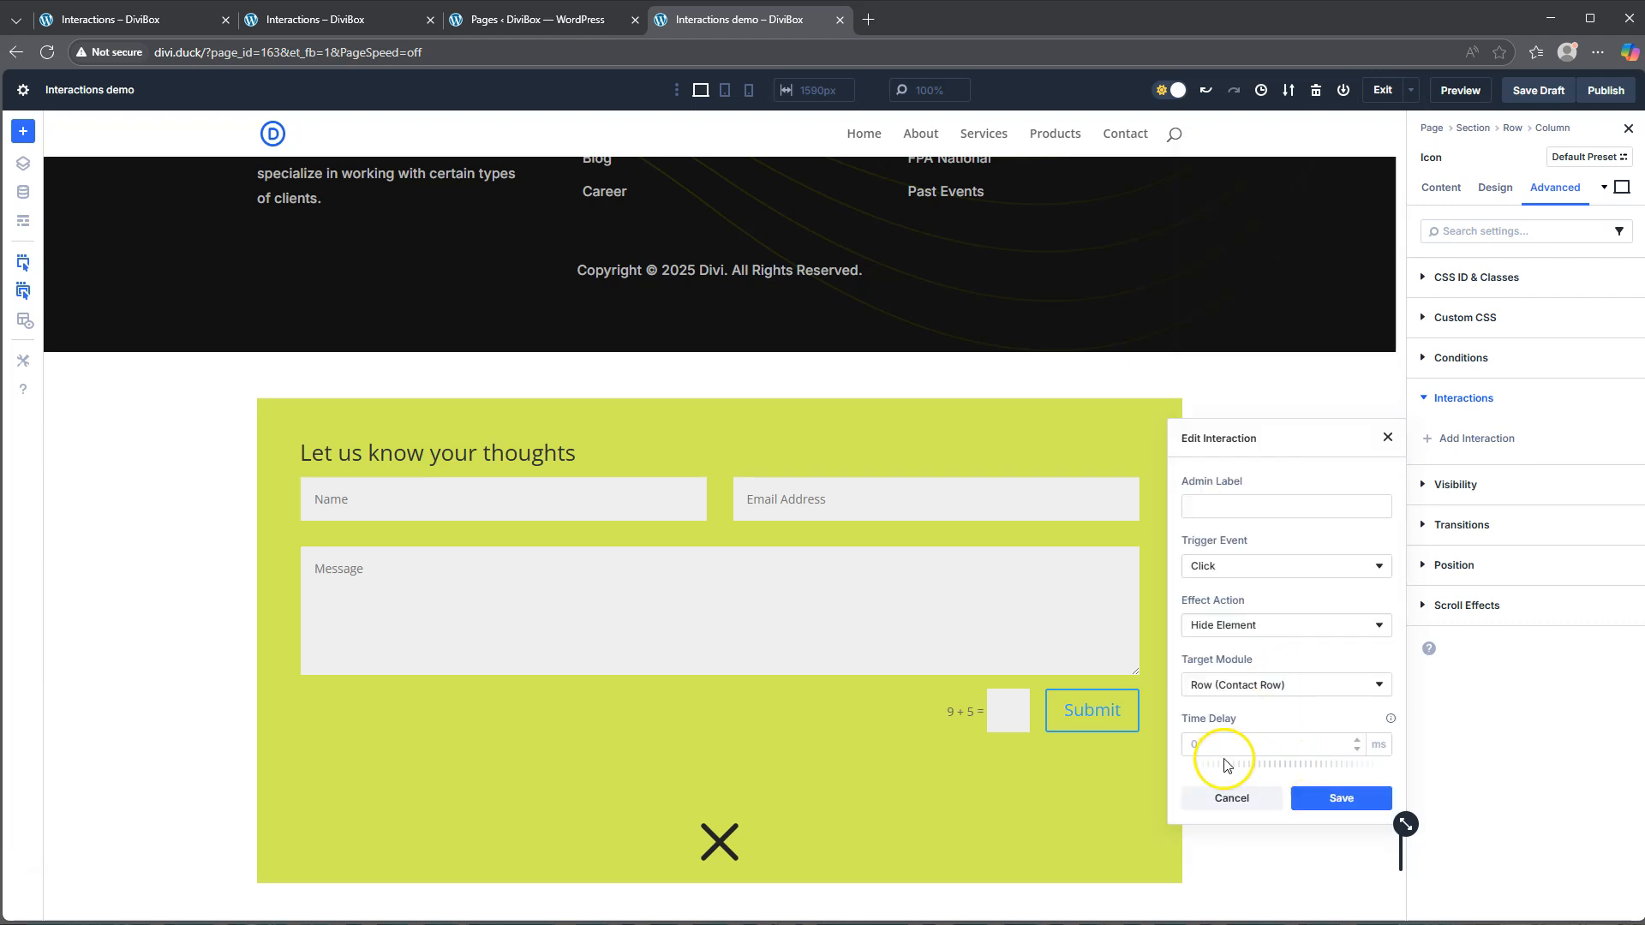
{"action": "left_click", "coordinate": [1341, 800]}
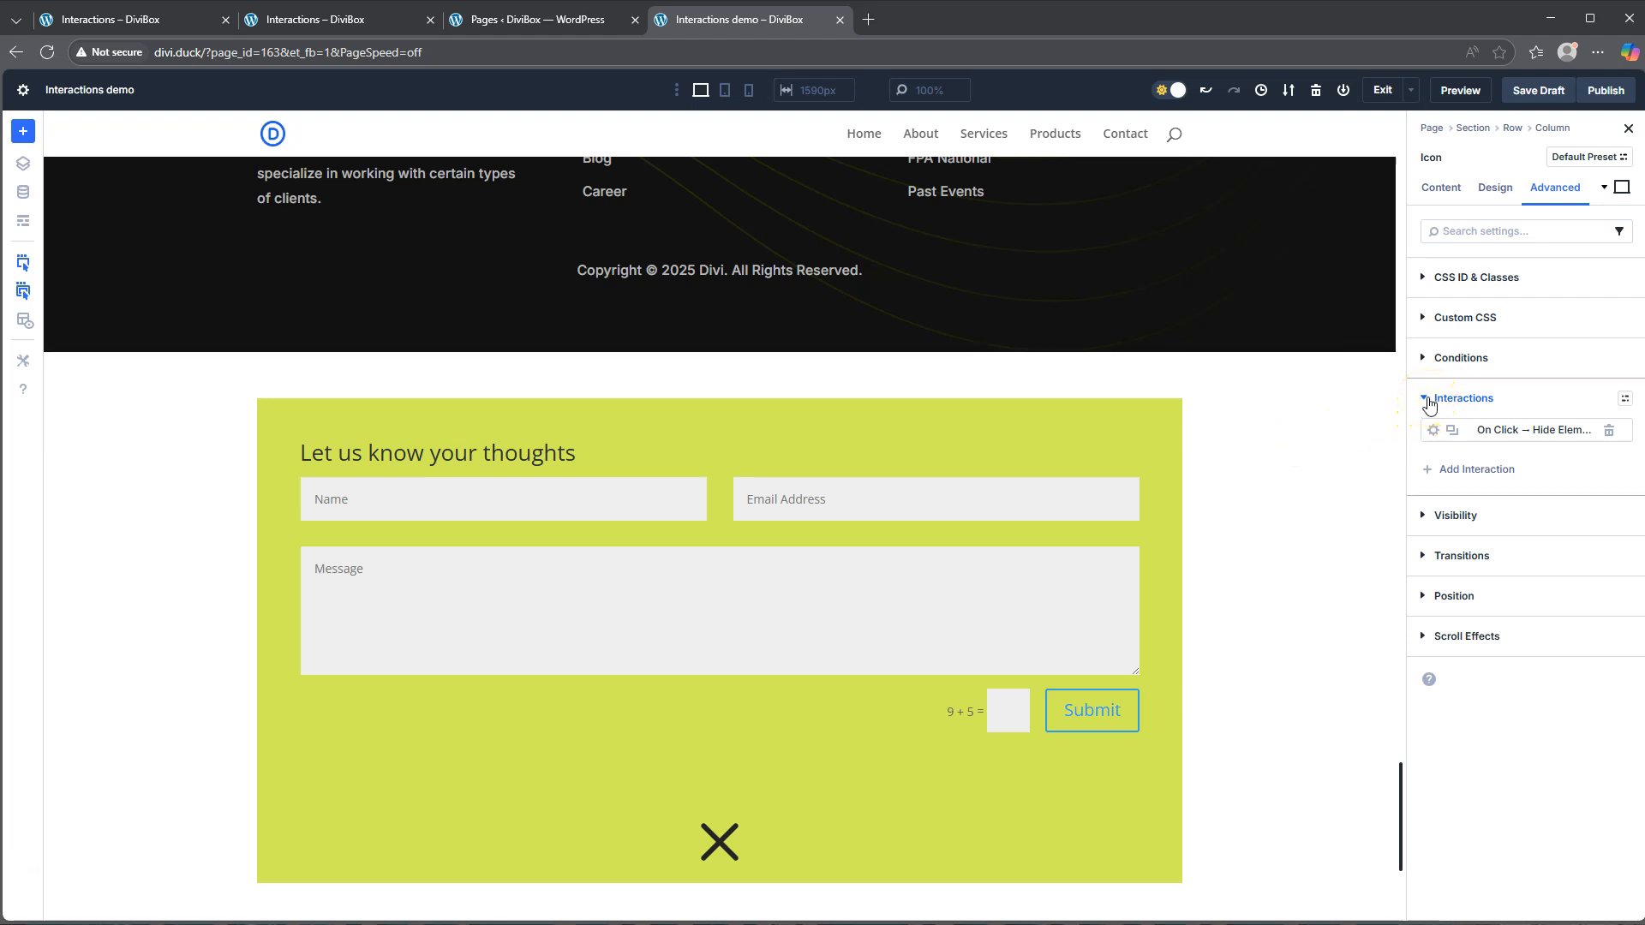
Step: Try a Fixed position with a centered offset origin on the X icon module, and set its position to Relative instead
{"action": "left_click", "coordinate": [1438, 600]}
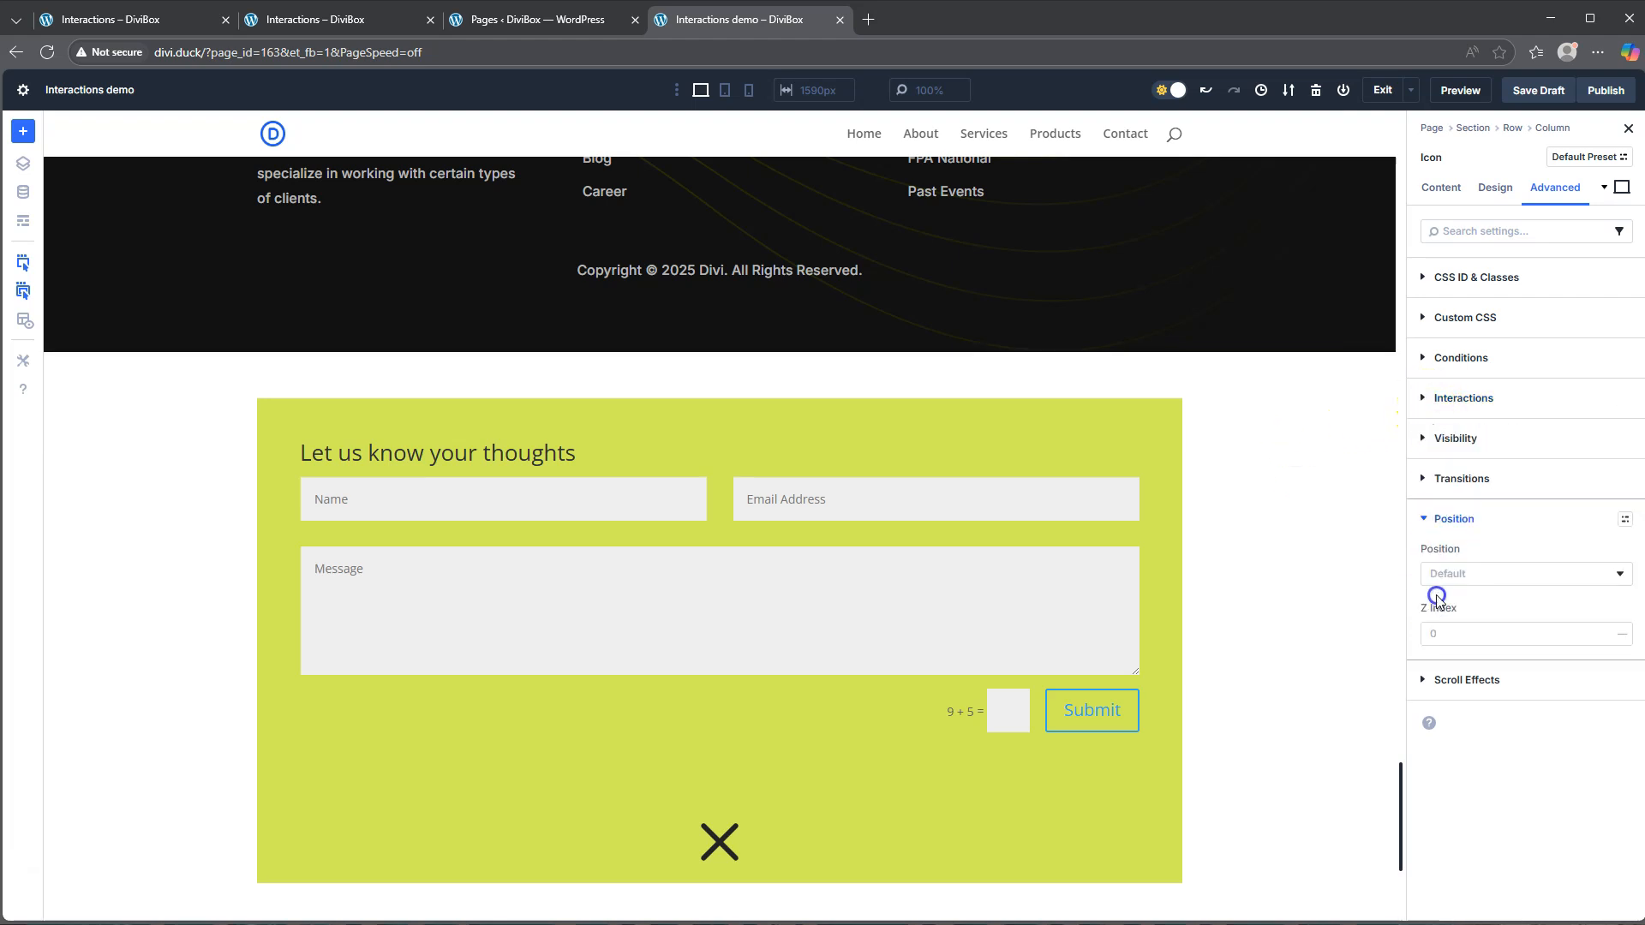
{"action": "left_click", "coordinate": [1455, 582]}
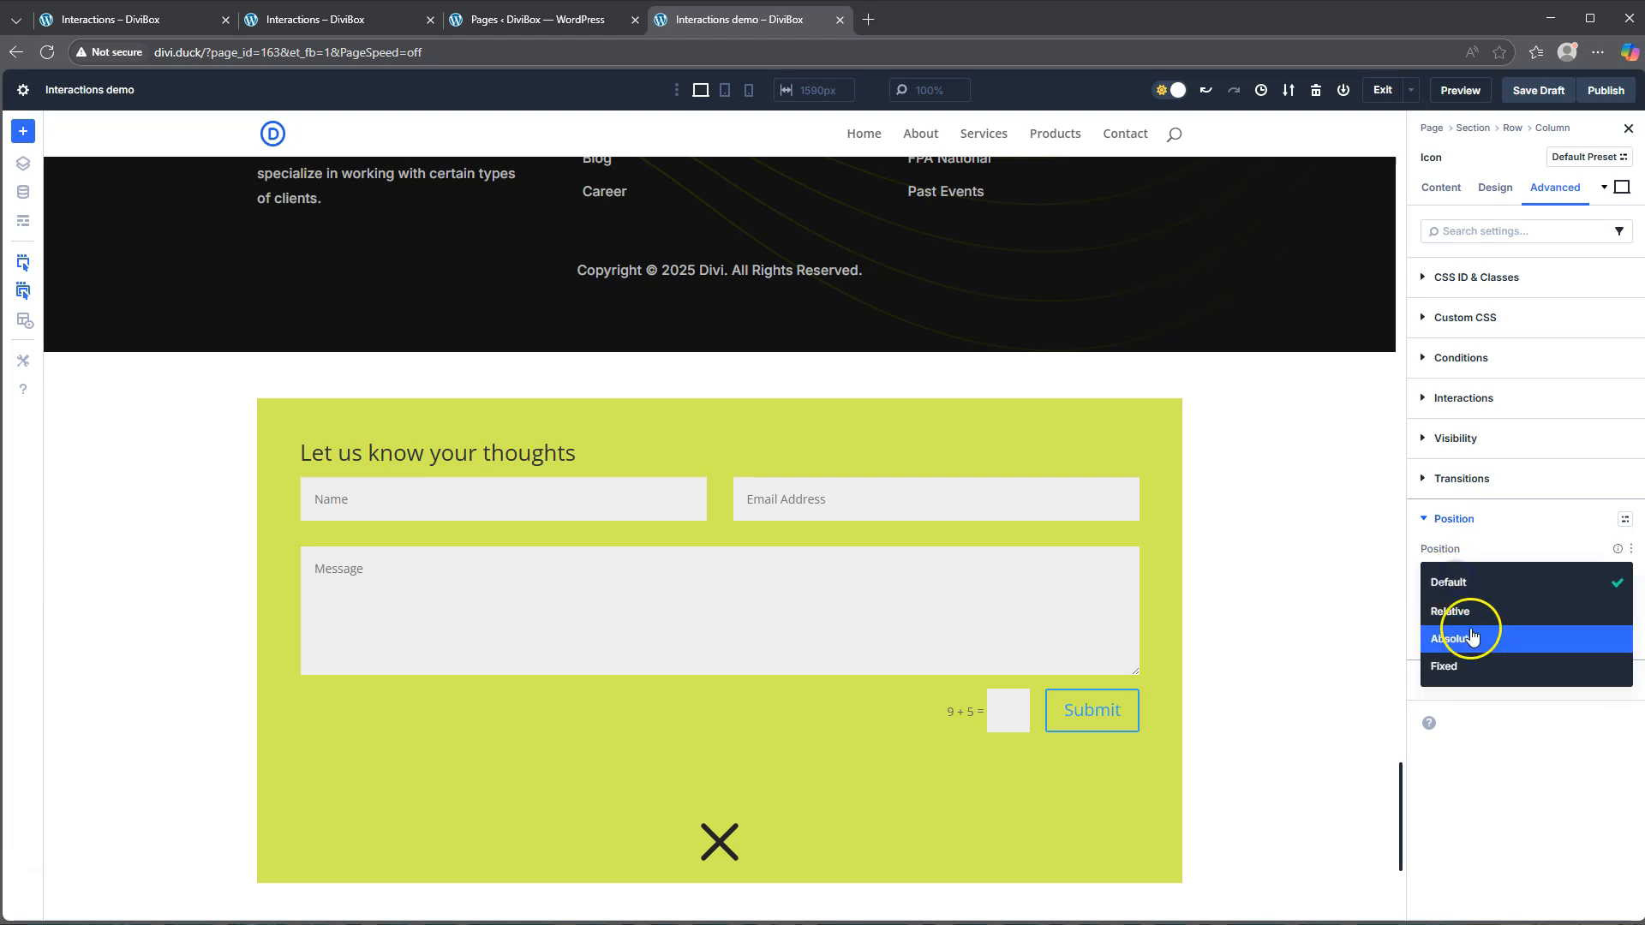
{"action": "left_click", "coordinate": [1468, 666]}
{"action": "left_click", "coordinate": [1522, 702]}
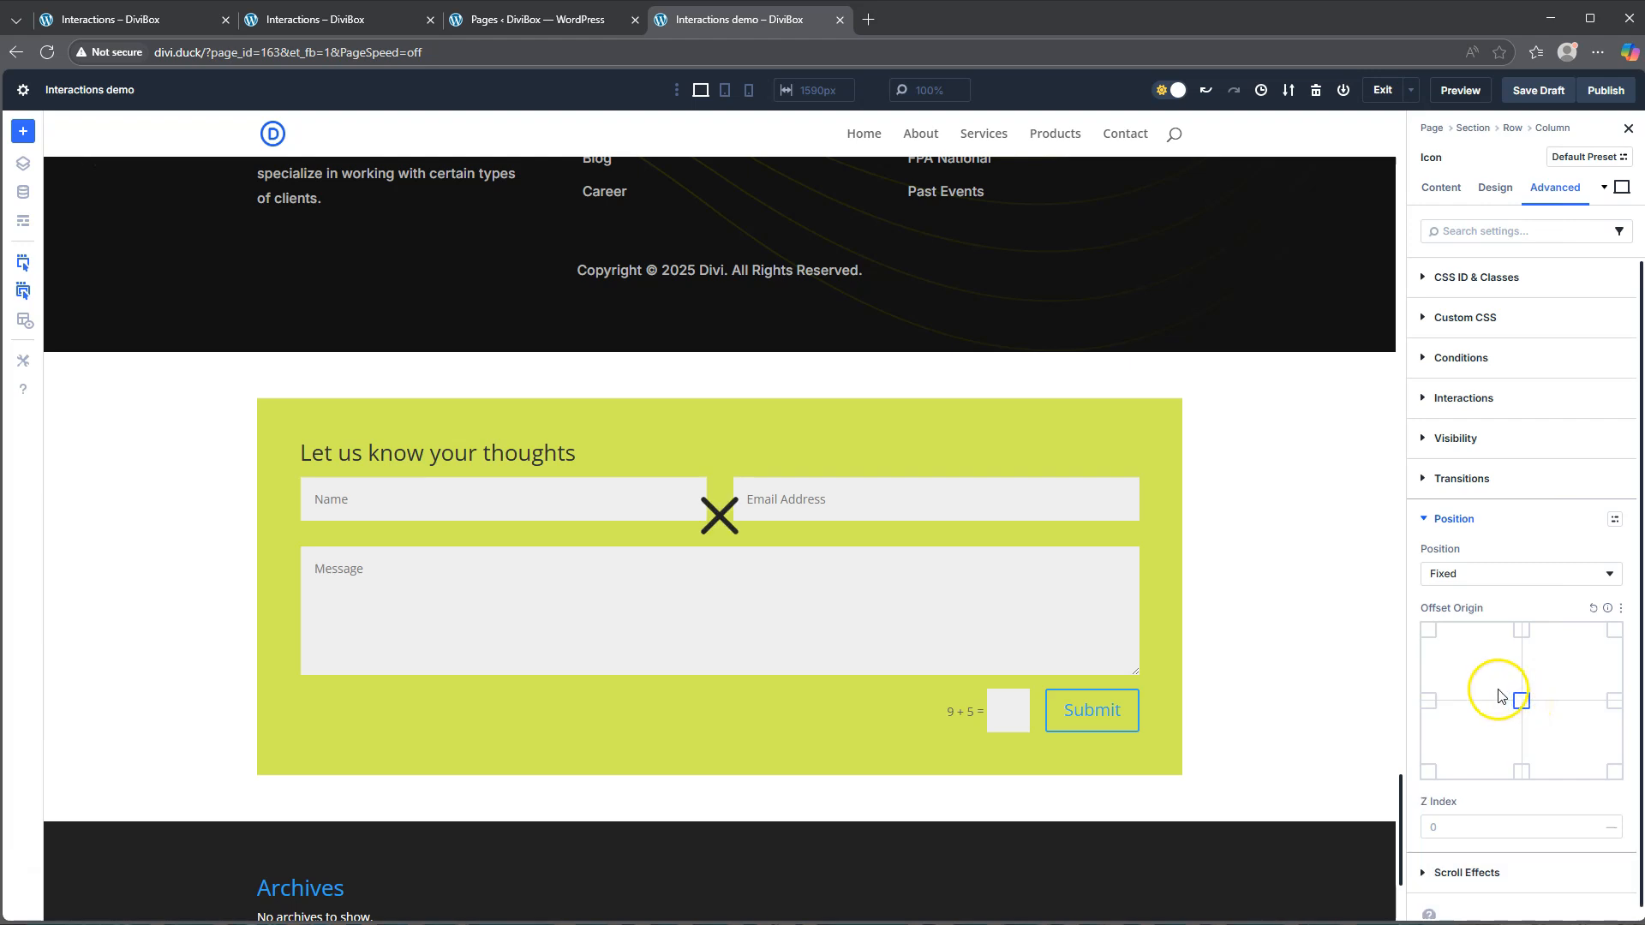
{"action": "left_click", "coordinate": [1475, 572]}
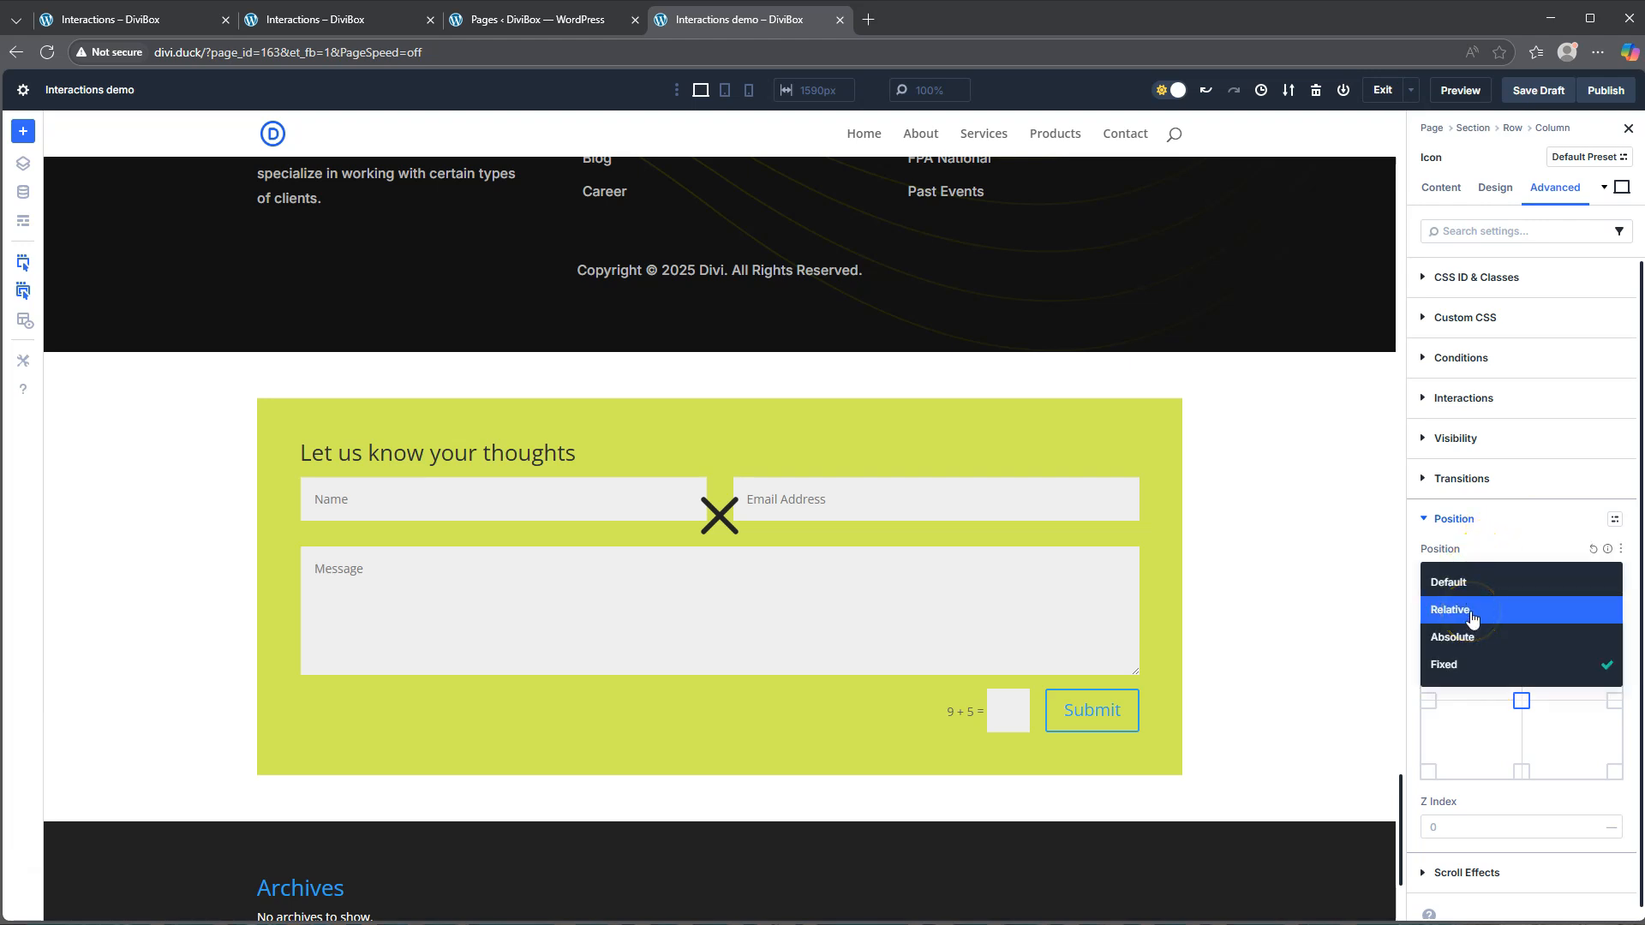
{"action": "left_click", "coordinate": [1472, 618]}
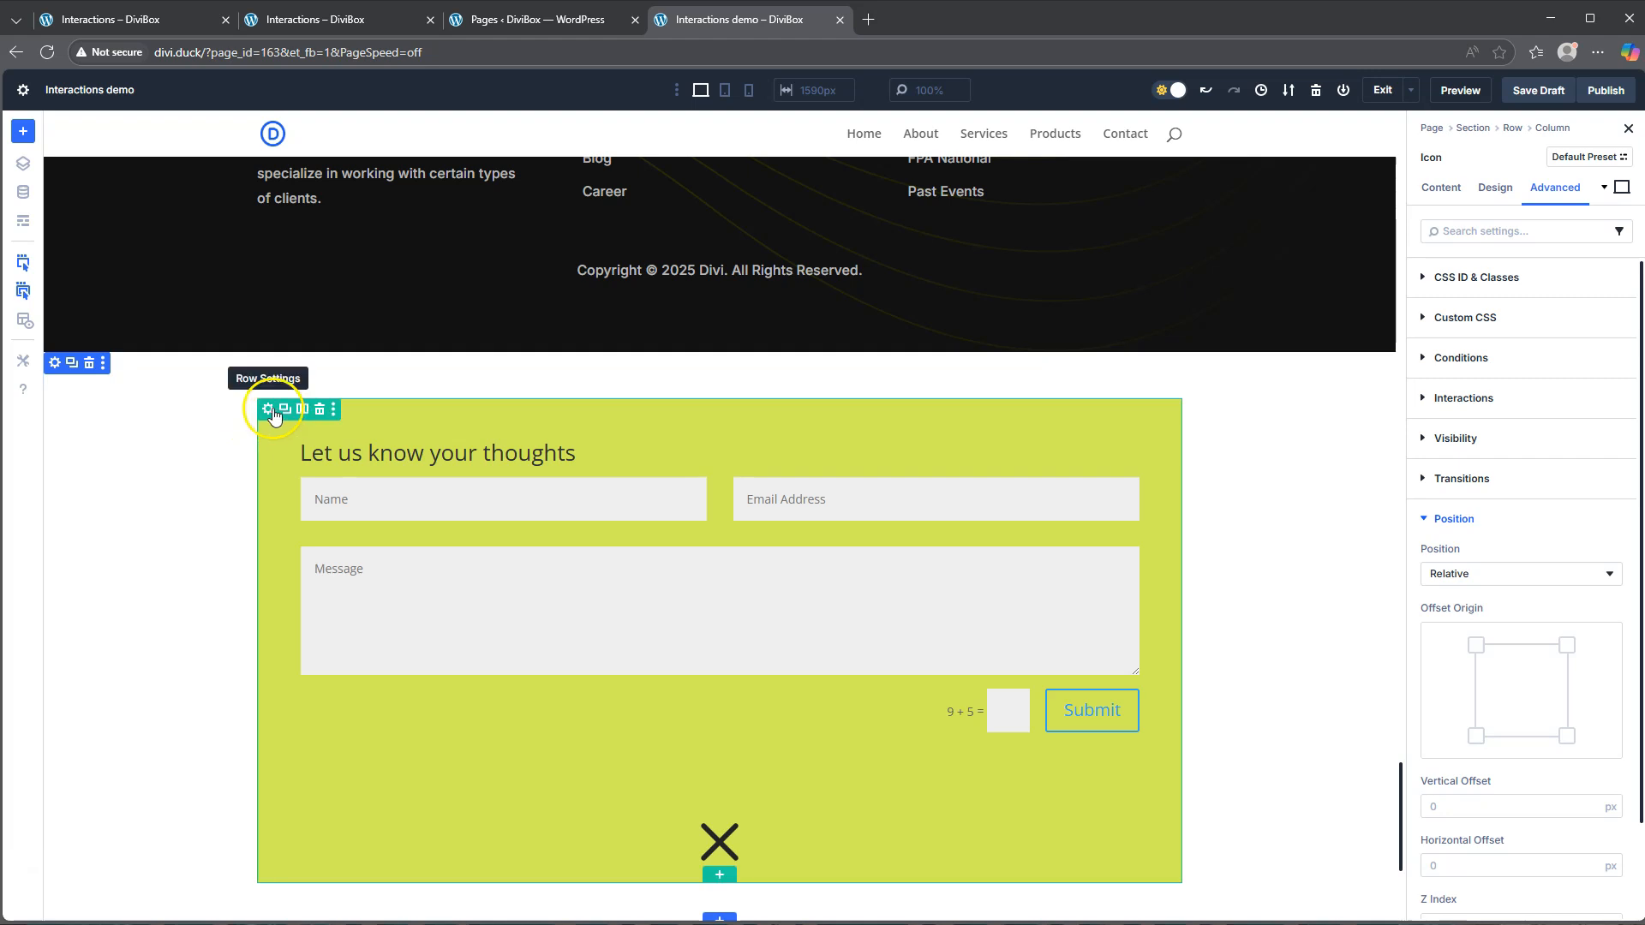
Step: Set the contact form row's position to Fixed with a centered offset origin and a Z index of 99
{"action": "left_click", "coordinate": [267, 410]}
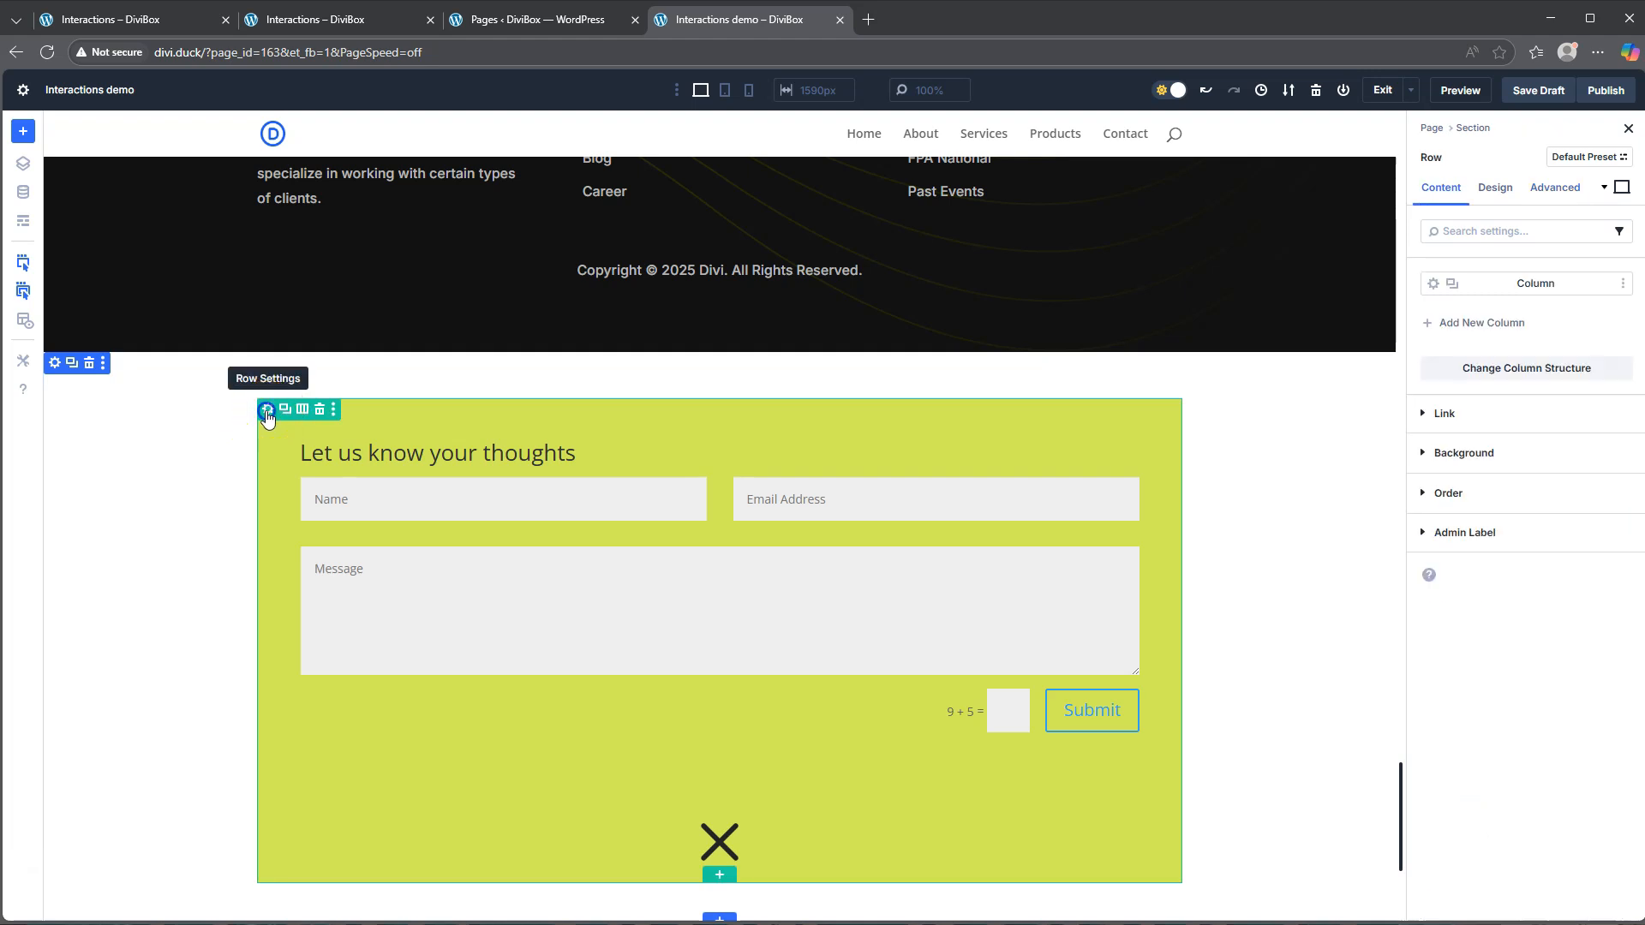
{"action": "left_click", "coordinate": [1555, 187]}
{"action": "left_click", "coordinate": [1466, 520]}
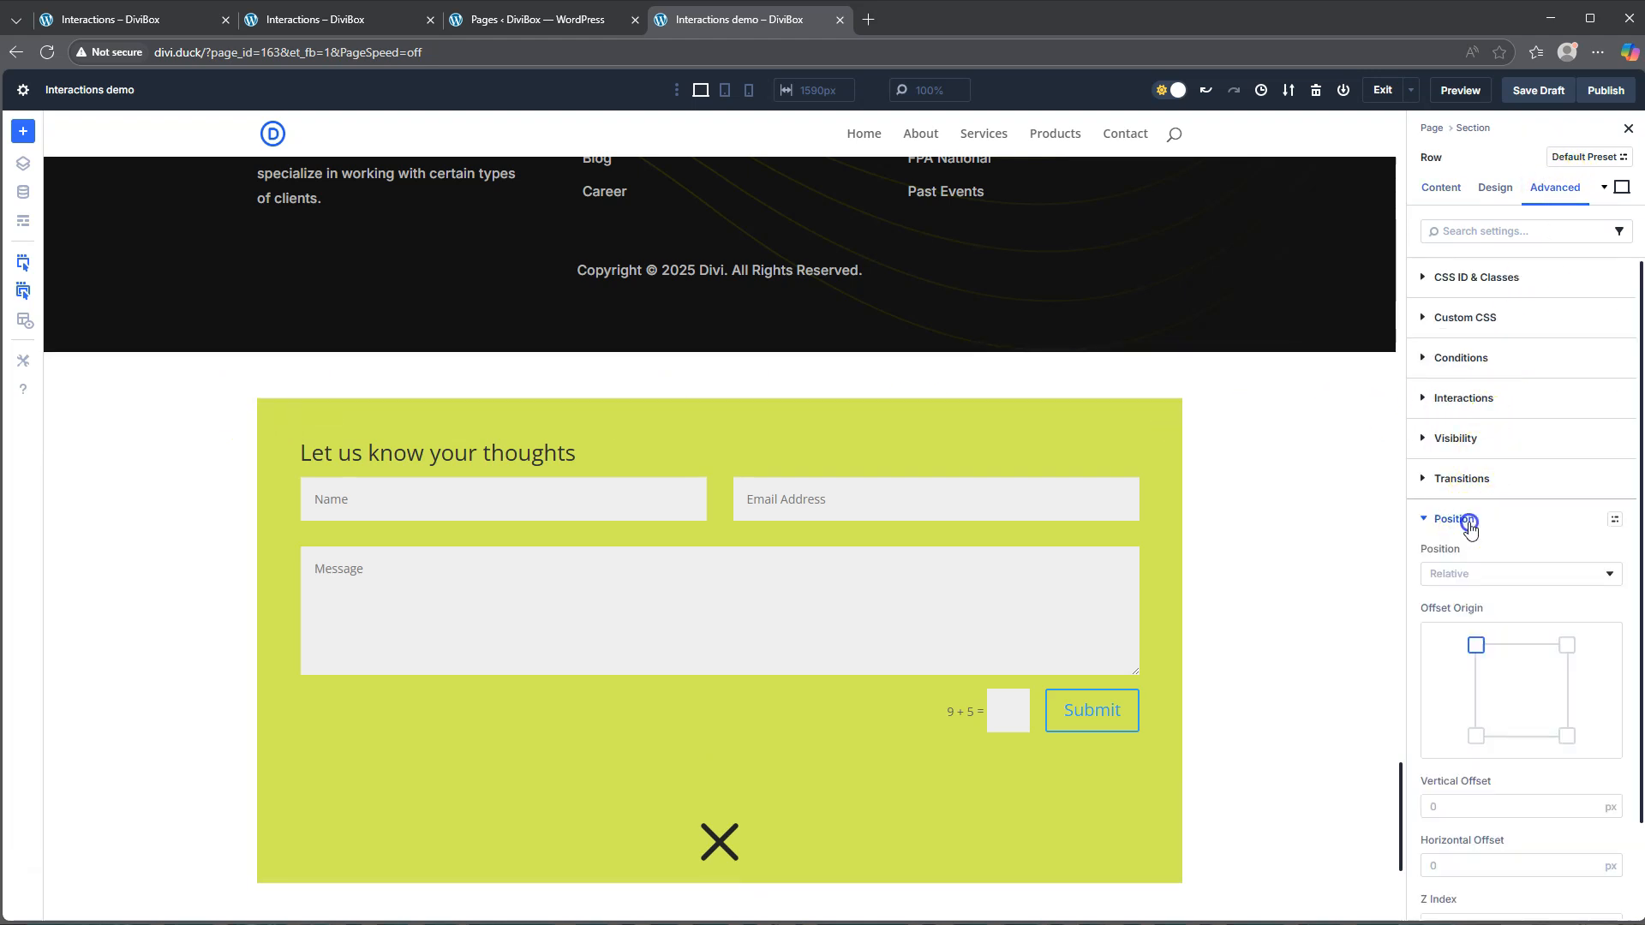
{"action": "left_click", "coordinate": [1495, 586]}
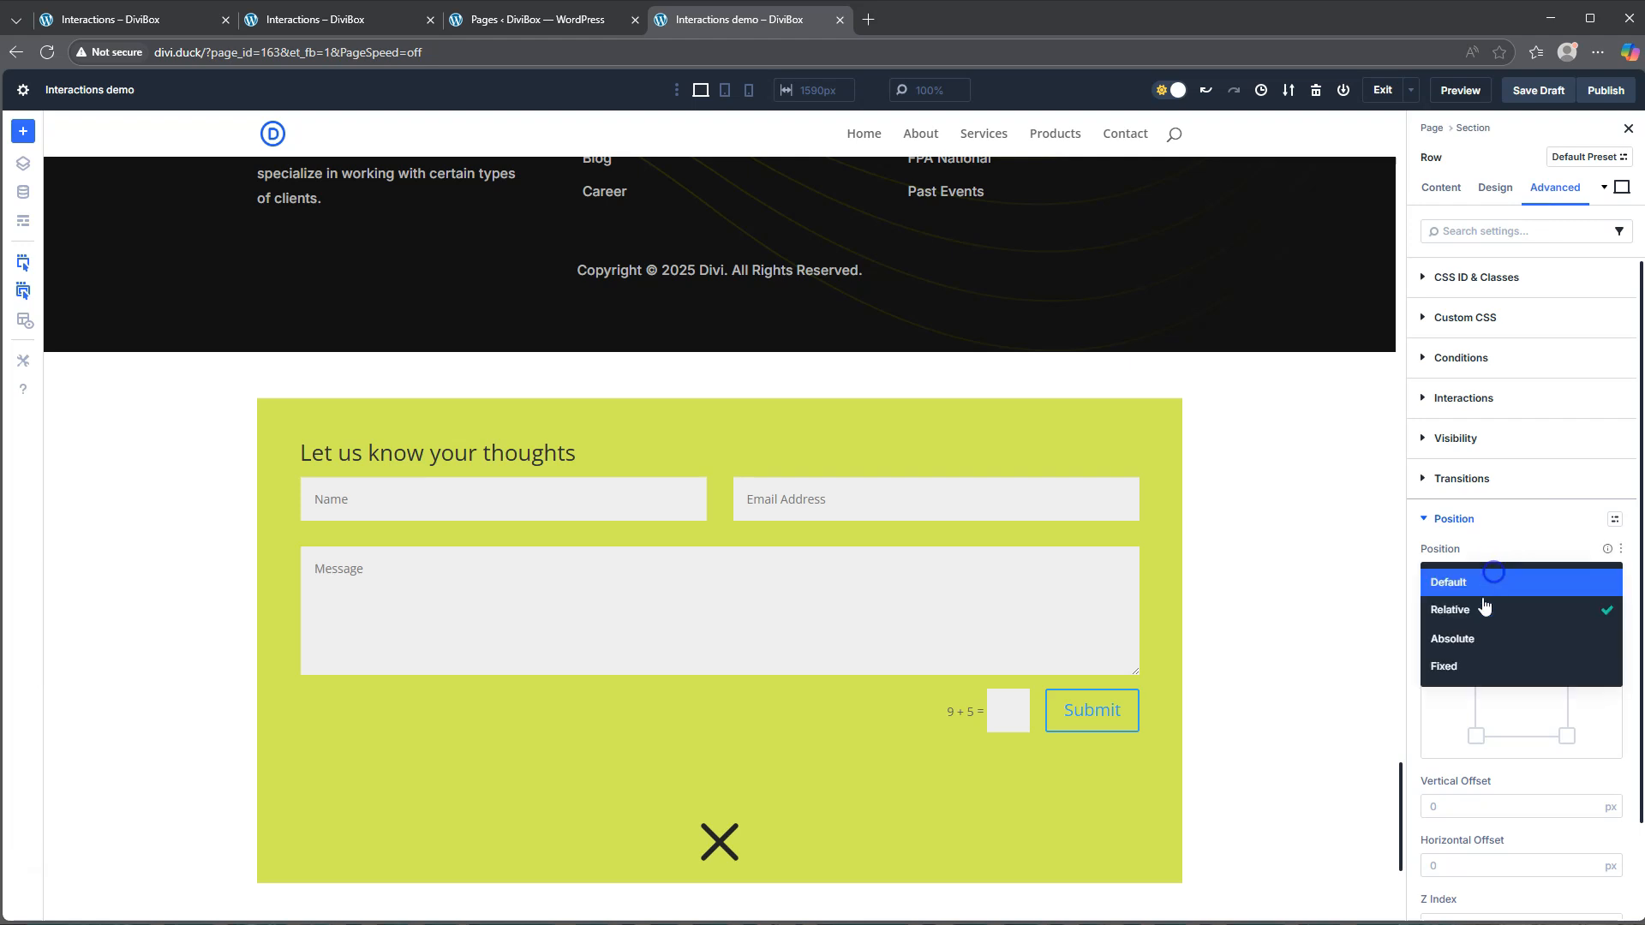
{"action": "left_click", "coordinate": [1480, 657]}
{"action": "left_click", "coordinate": [1522, 699]}
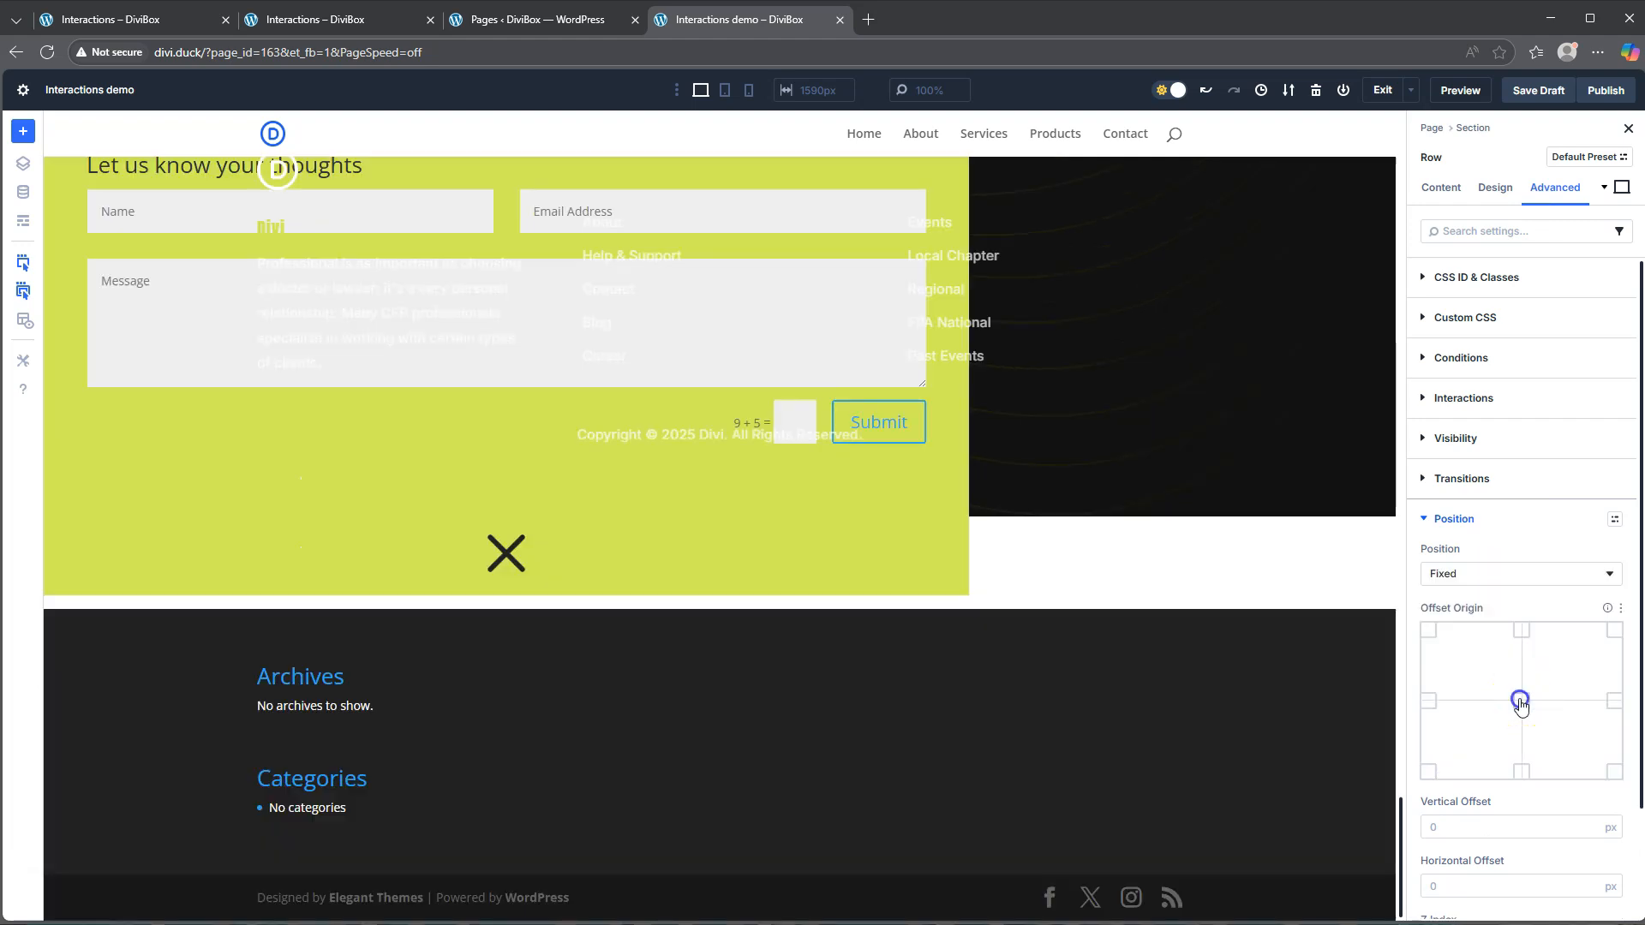
{"action": "left_click", "coordinate": [1465, 828]}
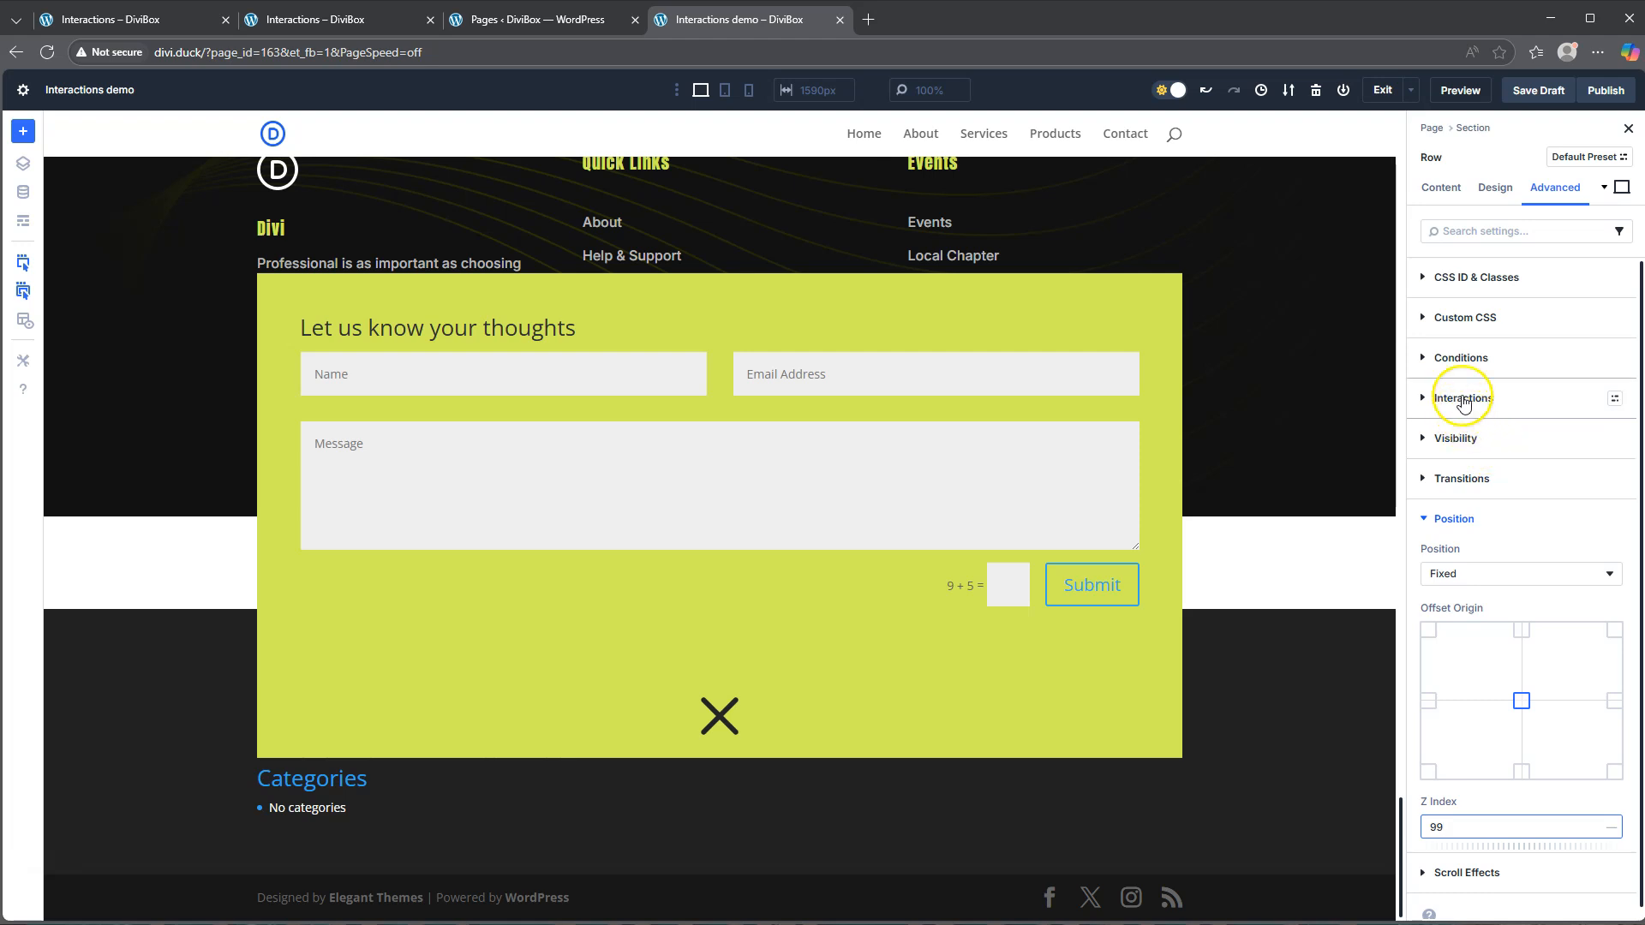
Step: Disable the contact form's row on Desktop so it starts out hidden
{"action": "left_click", "coordinate": [1453, 442]}
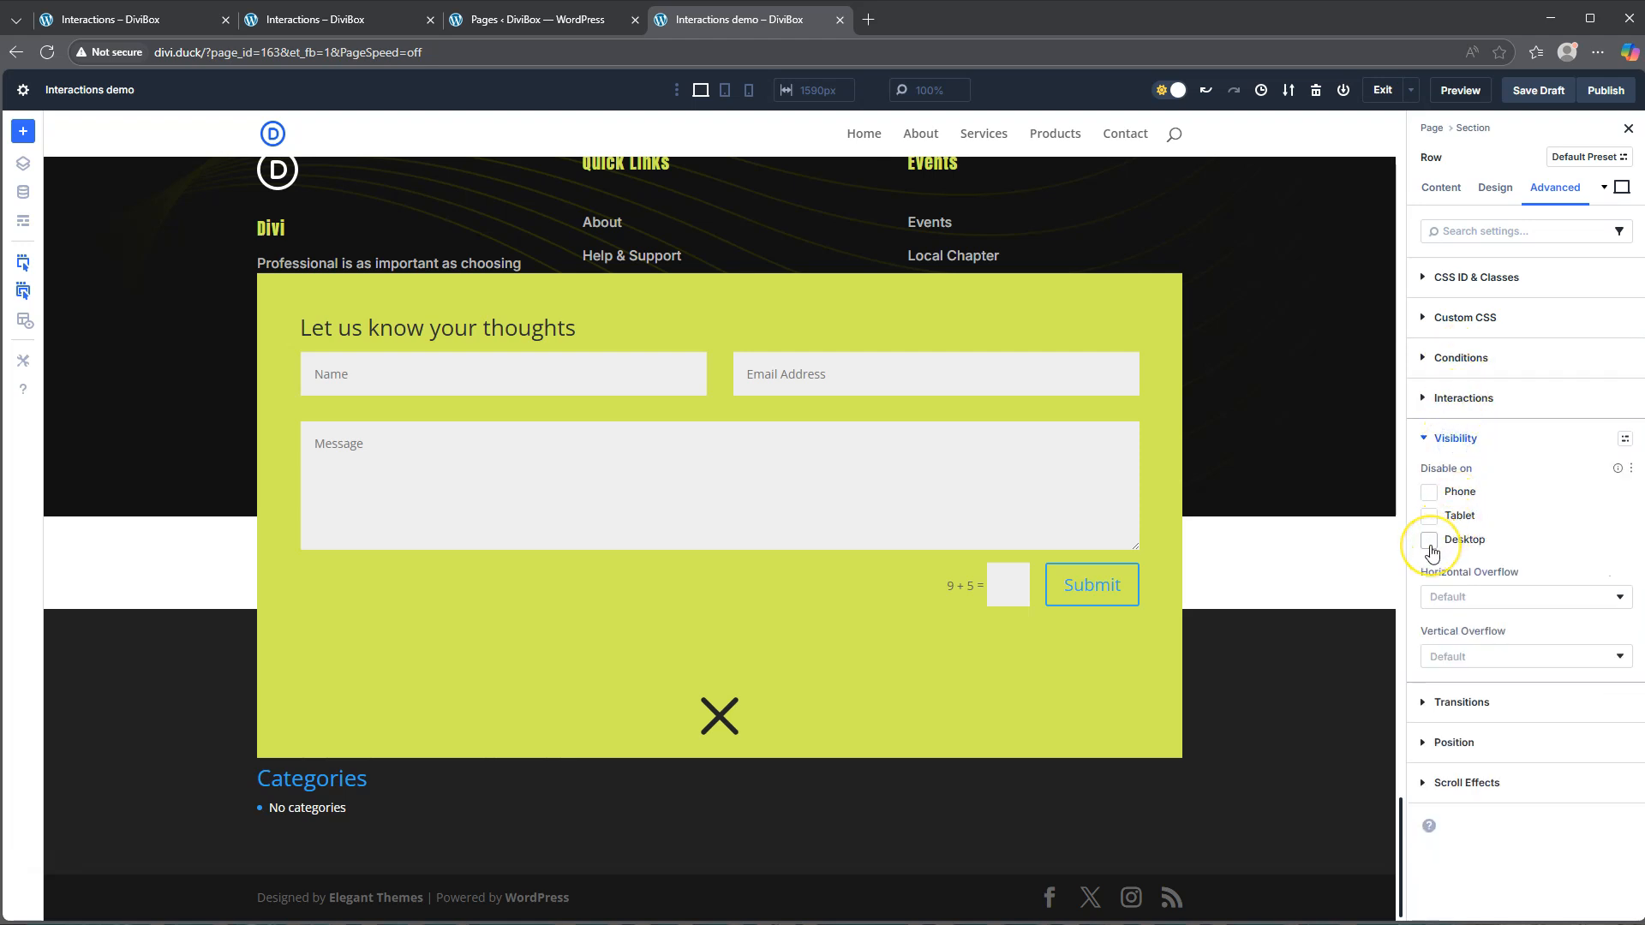
{"action": "left_click", "coordinate": [1429, 542]}
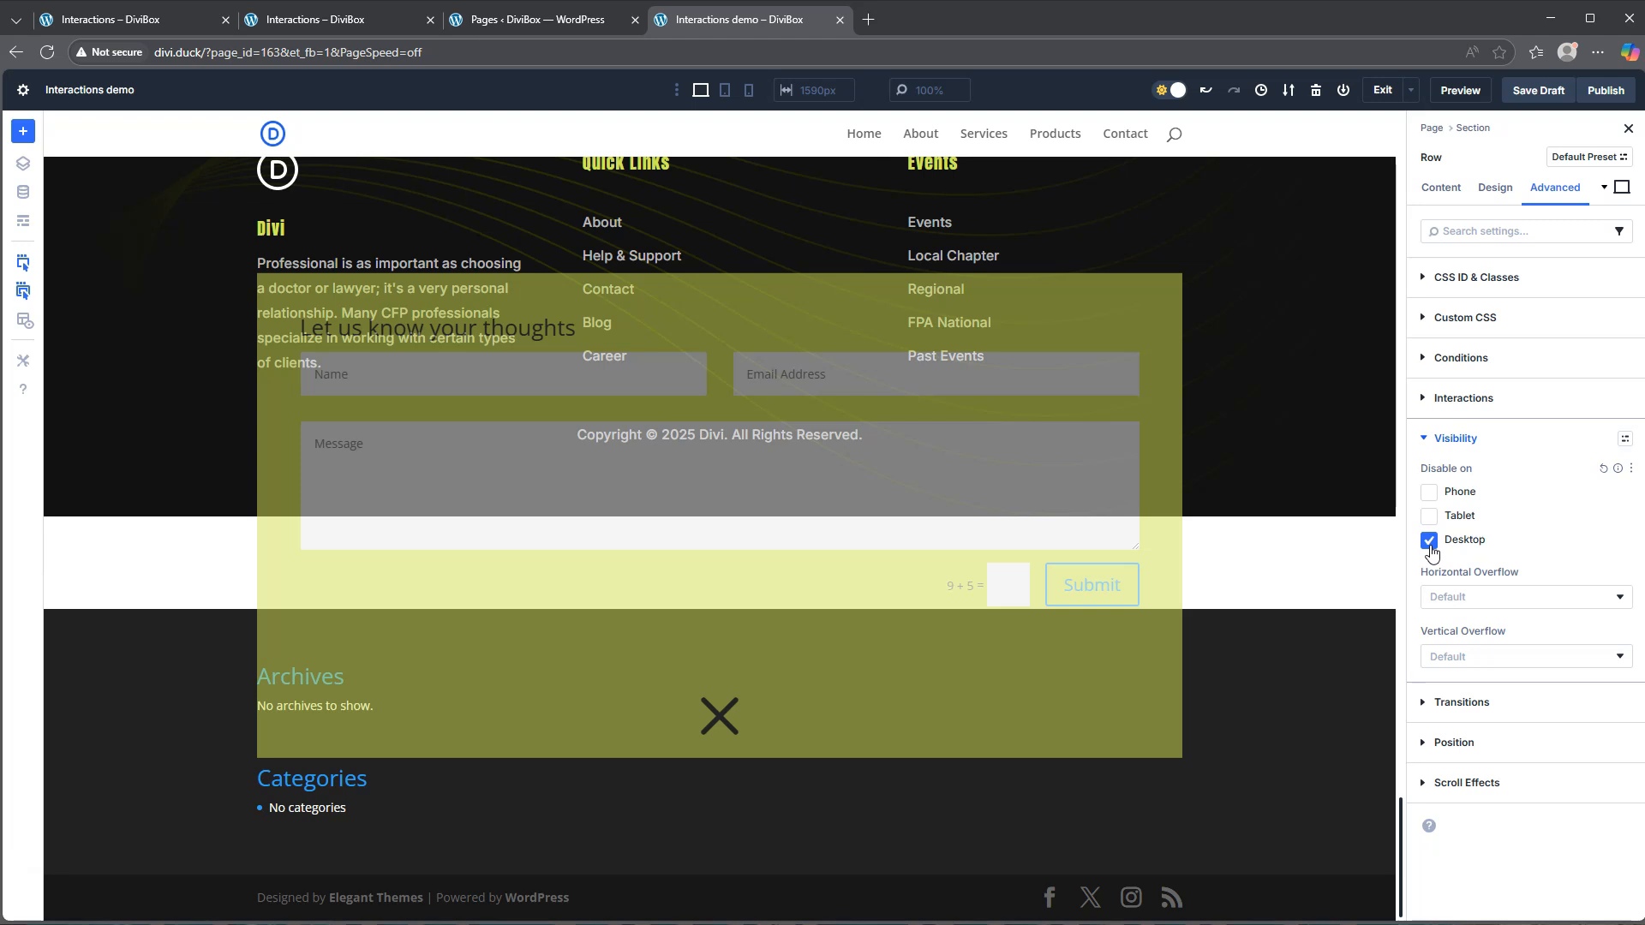
Step: Publish the Interactions demo page and open its preview to check the contact form popup
{"action": "left_click", "coordinate": [1607, 91]}
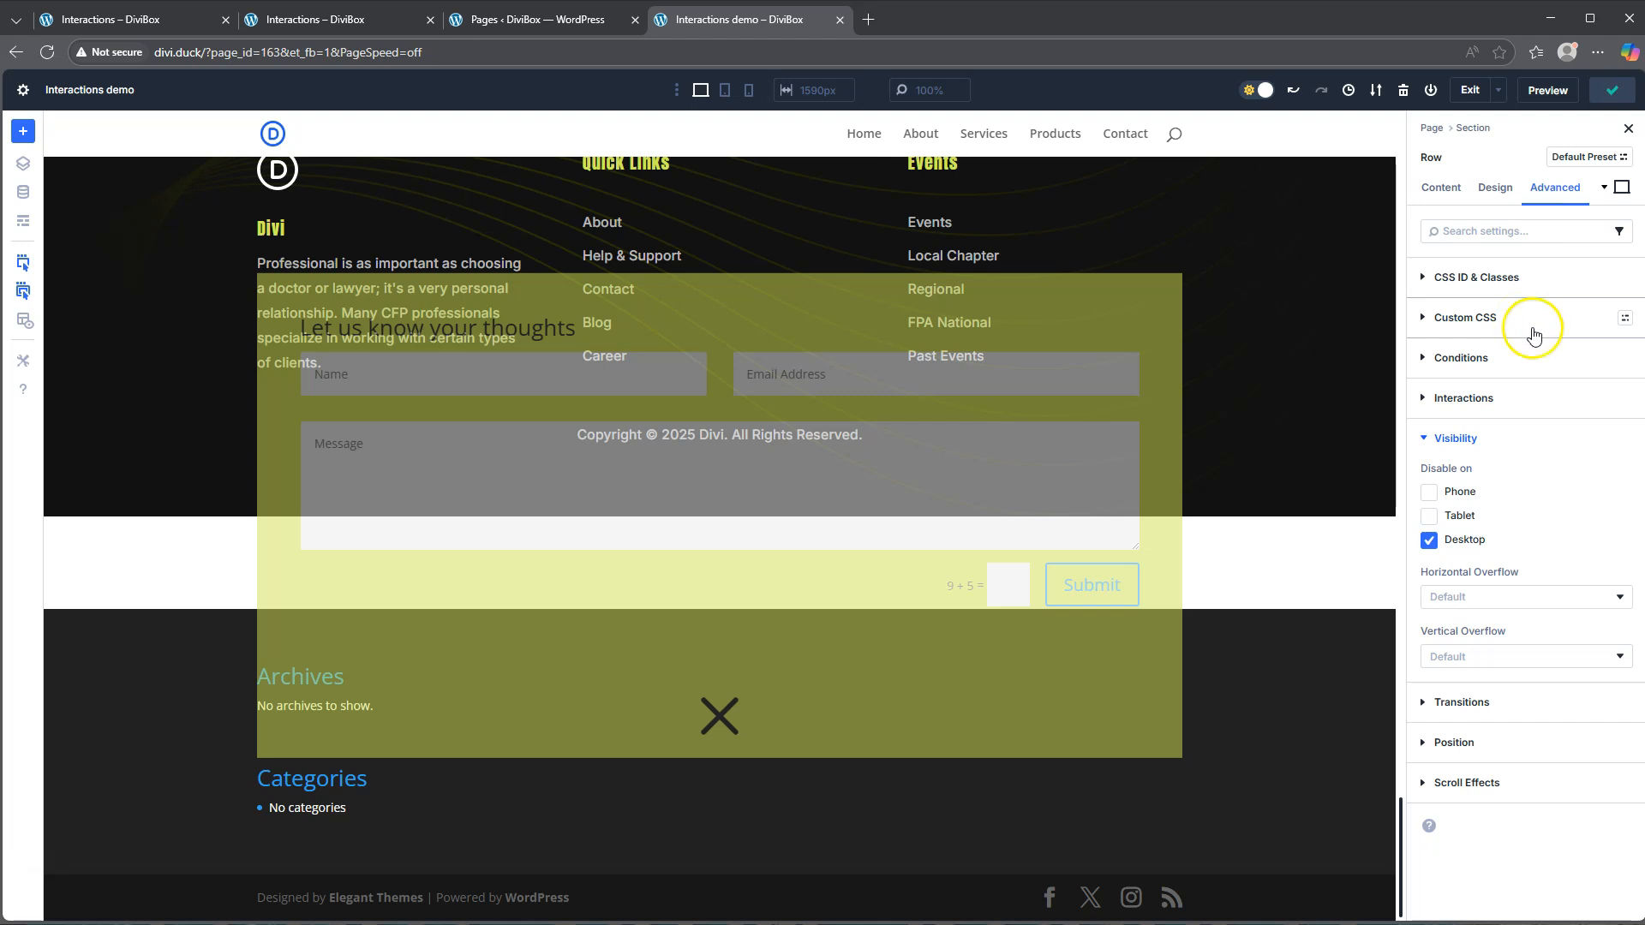
{"action": "left_click", "coordinate": [1540, 91]}
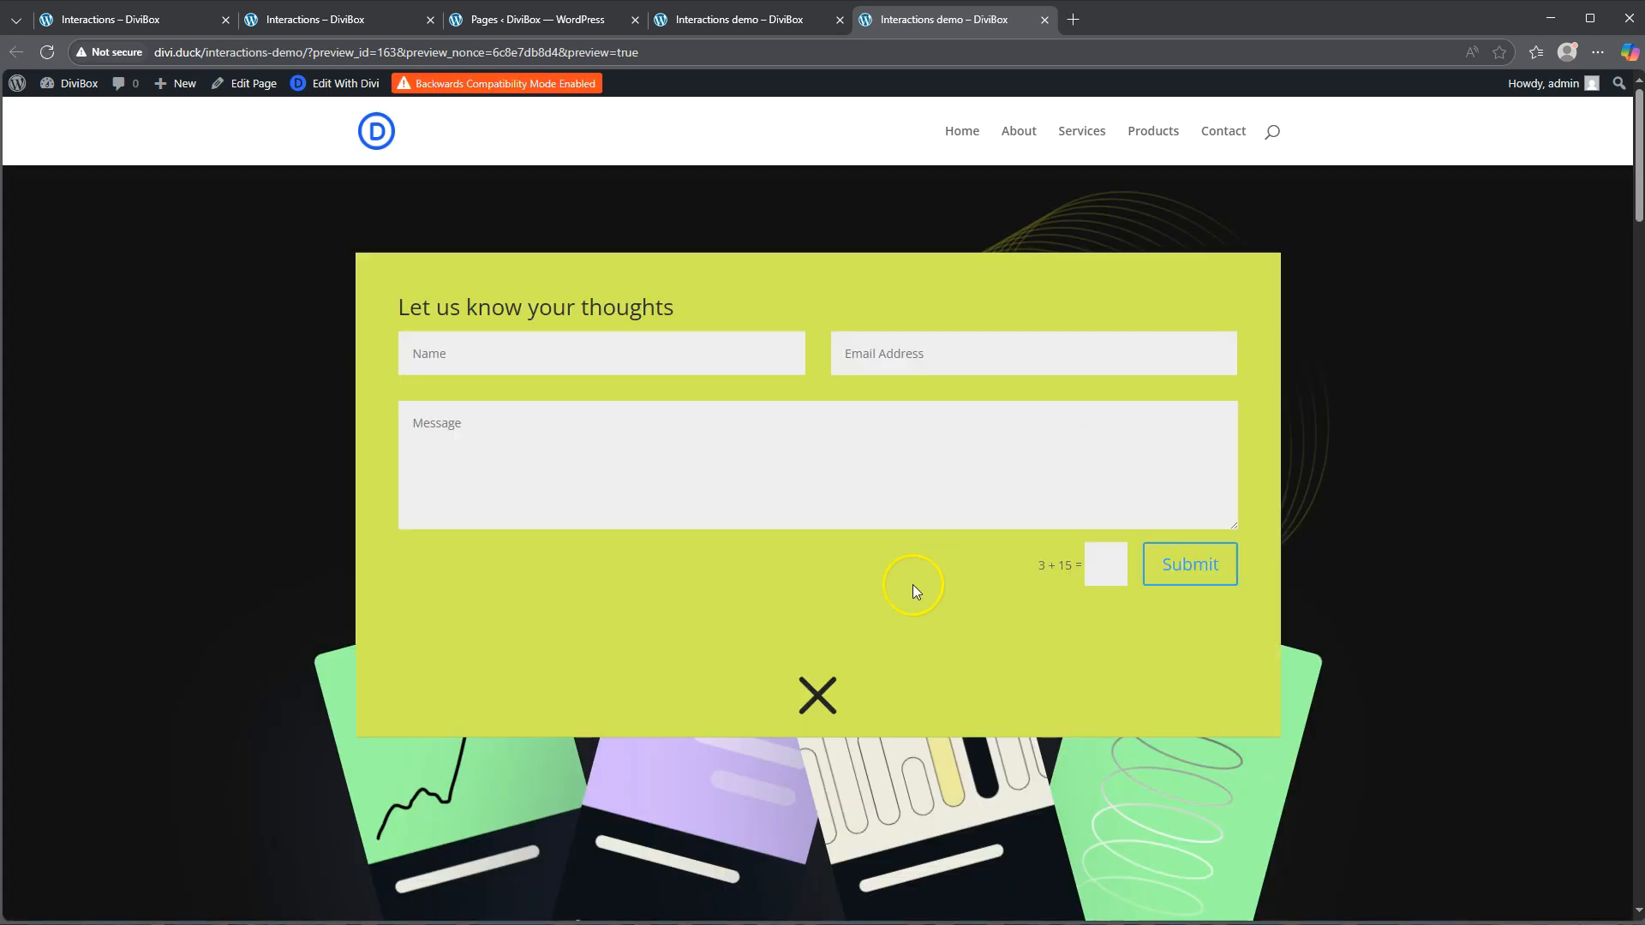
Step: Close the contact form popup with its X icon and look over the page in the preview
{"action": "left_click", "coordinate": [818, 697]}
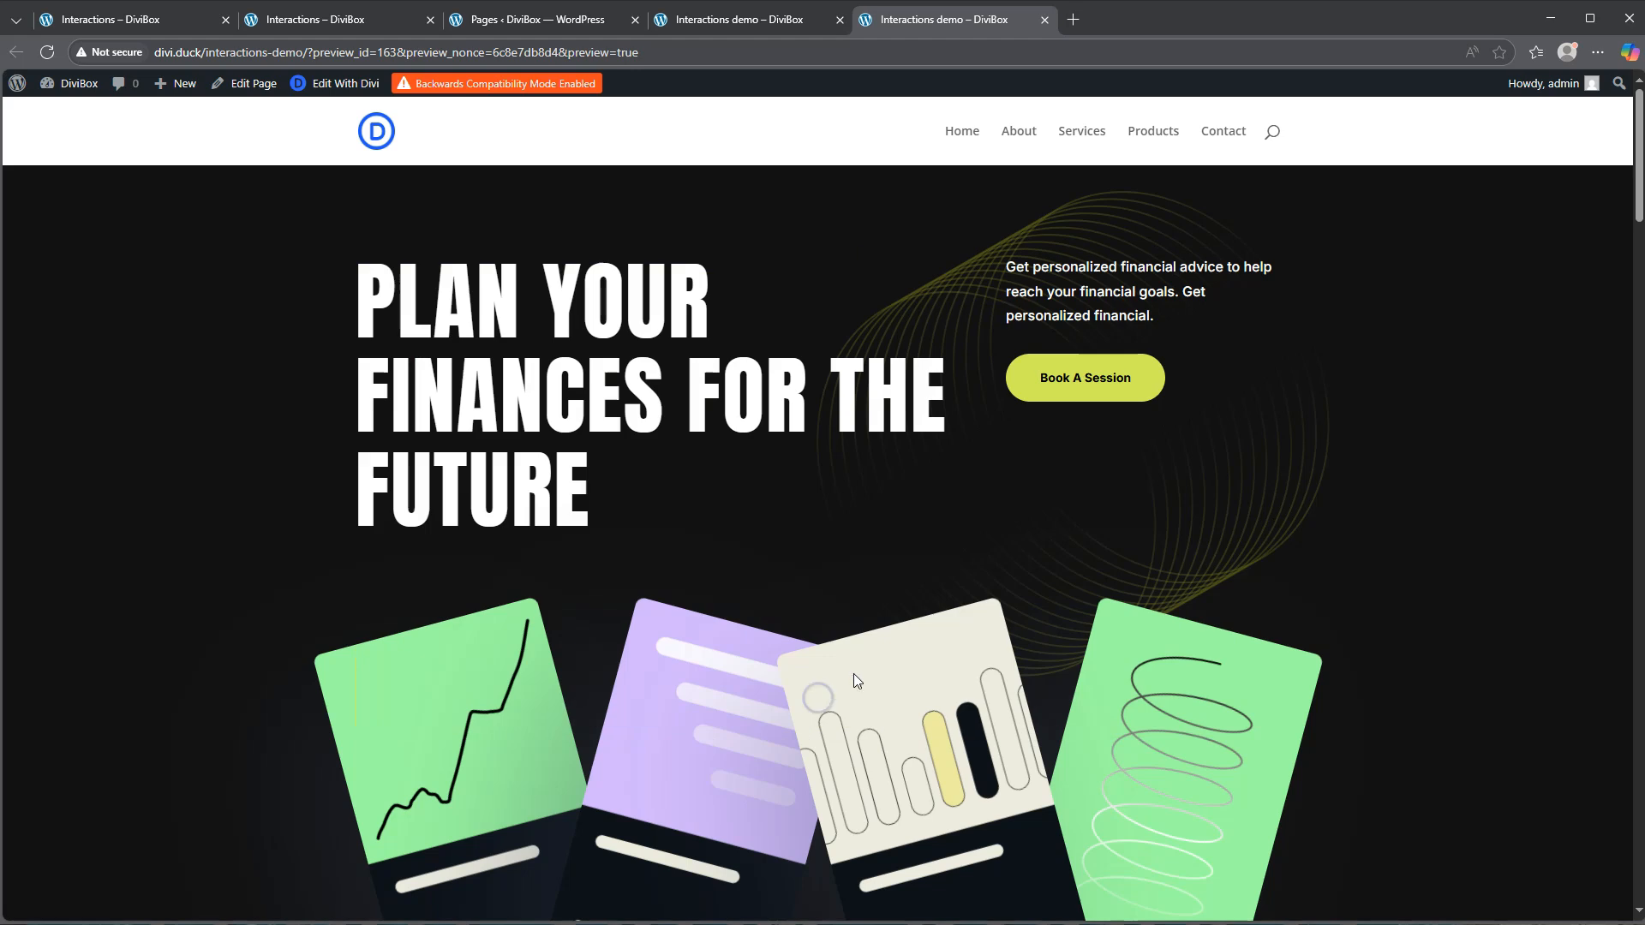
{"action": "scroll", "coordinate": [860, 671], "scroll_direction": "down", "scroll_amount": 5}
{"action": "scroll", "coordinate": [861, 671], "scroll_direction": "down", "scroll_amount": 4}
{"action": "scroll", "coordinate": [848, 656], "scroll_direction": "up", "scroll_amount": 8}
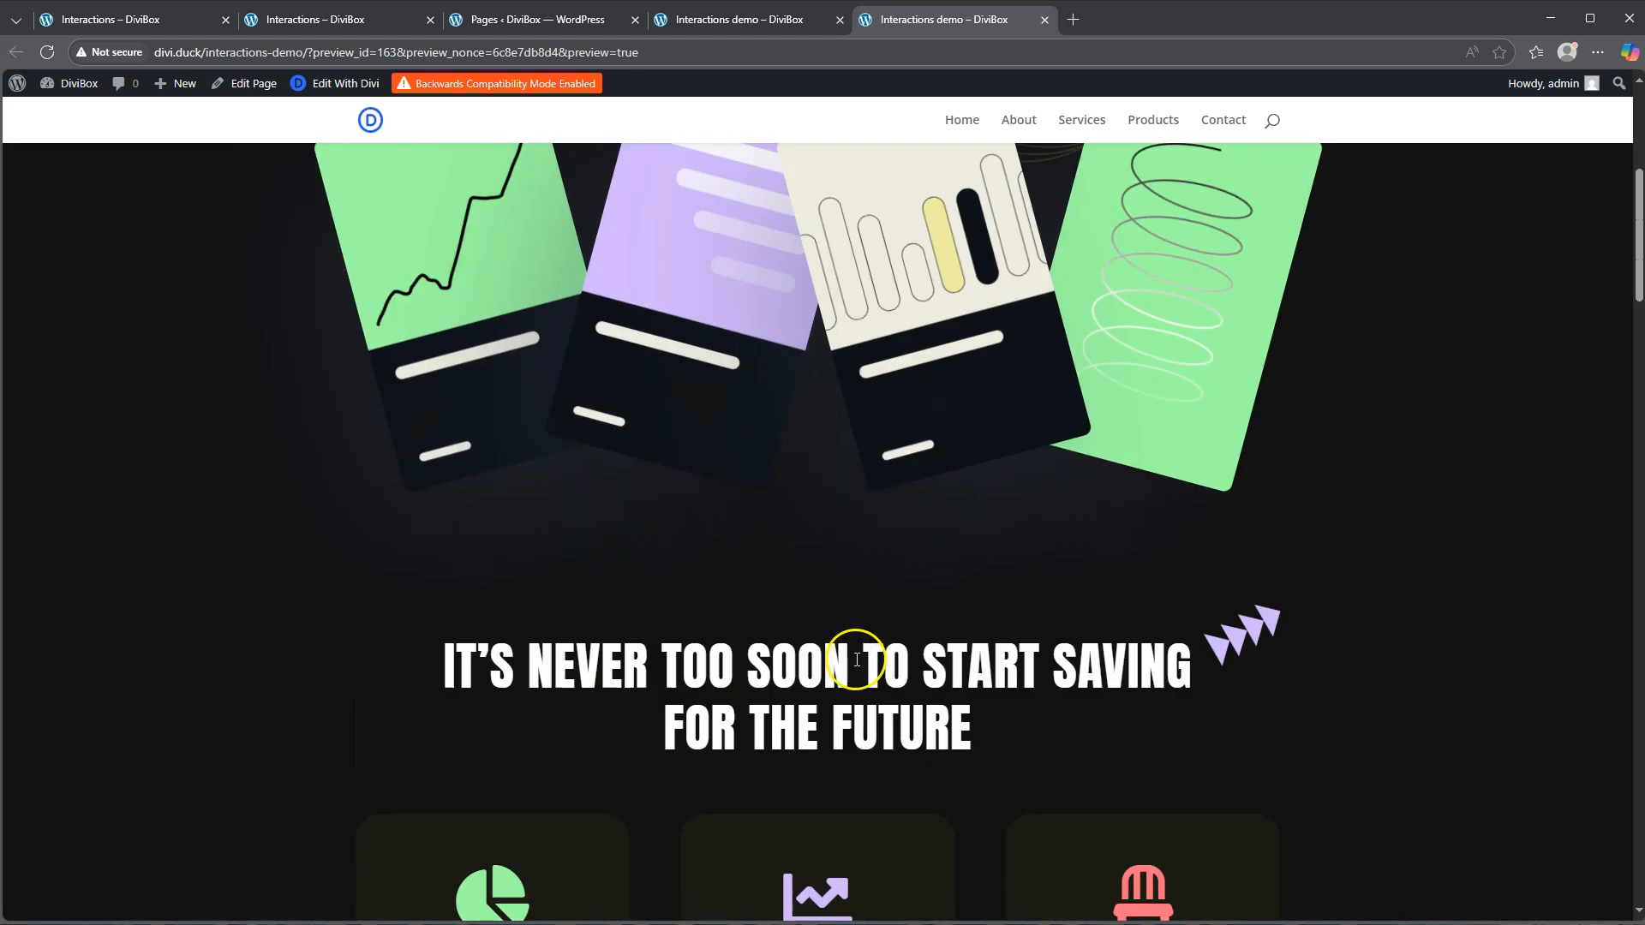
Step: Return to the page builder and set the contact form row's position to Relative
{"action": "left_click", "coordinate": [744, 16]}
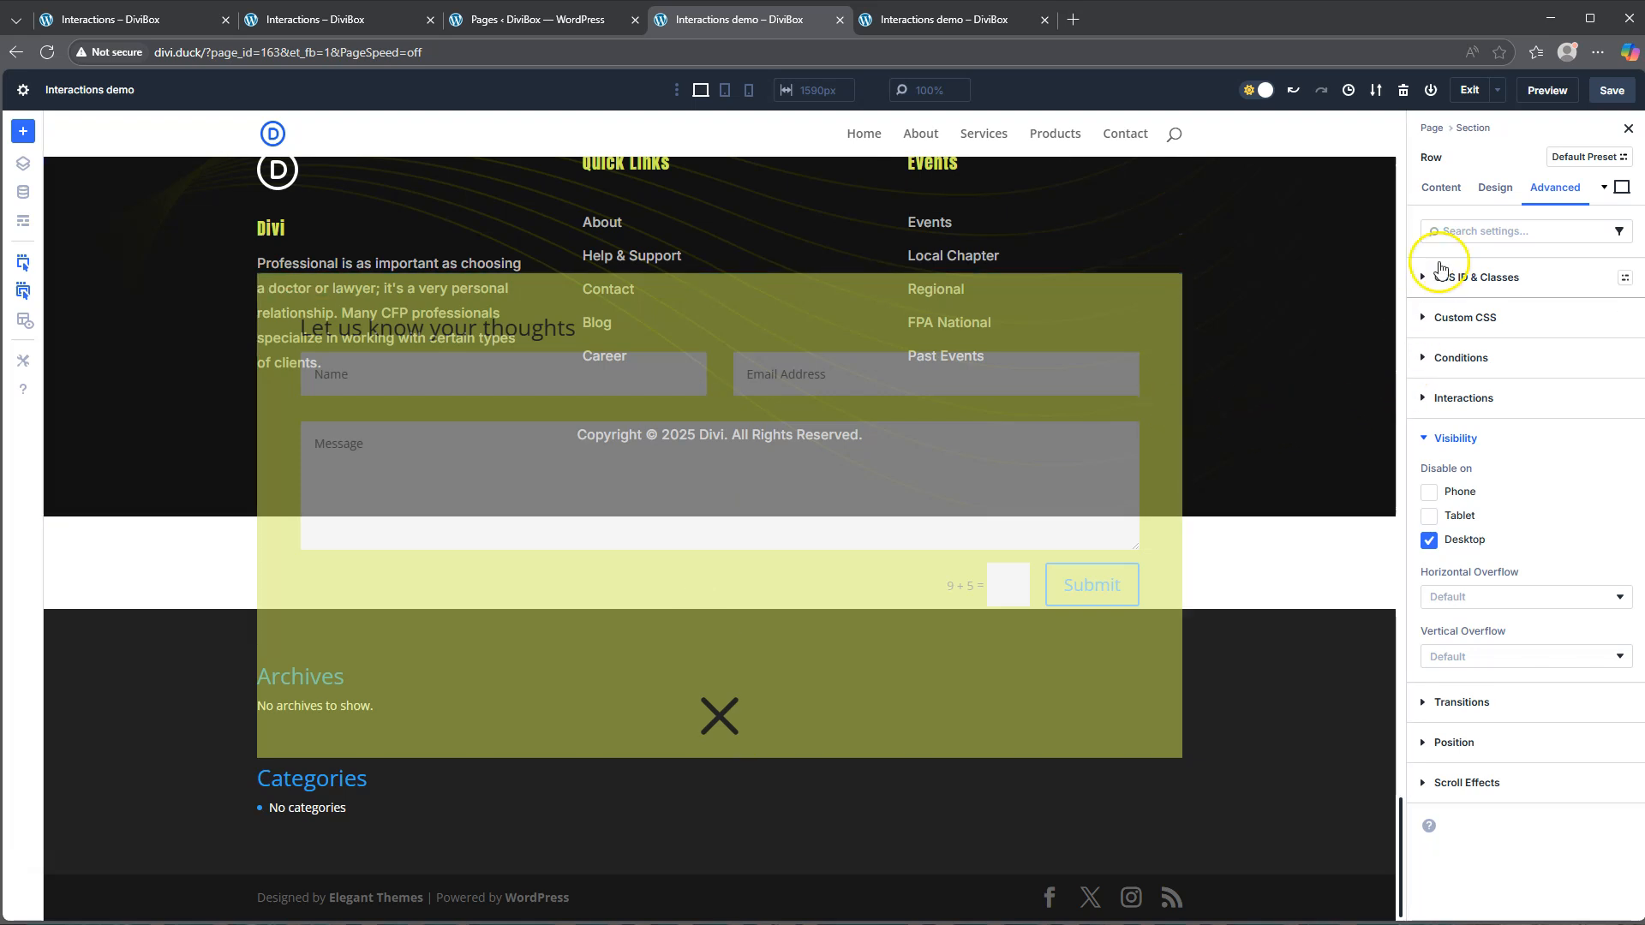
{"action": "left_click", "coordinate": [1442, 195]}
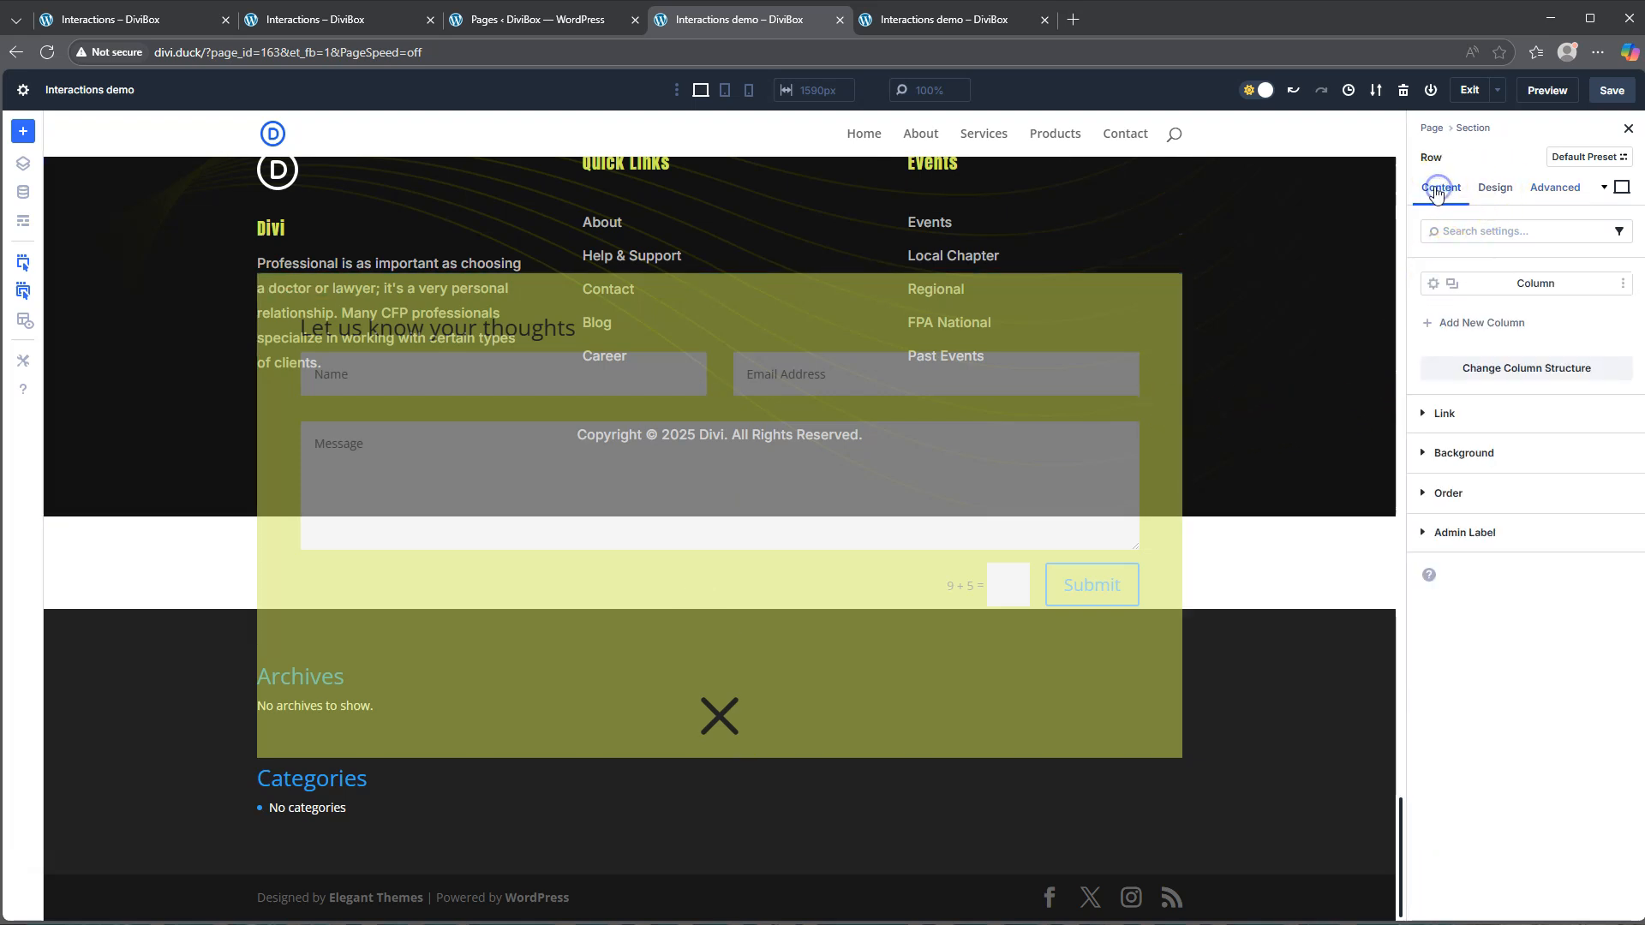
{"action": "scroll", "coordinate": [382, 483], "scroll_direction": "up", "scroll_amount": 20}
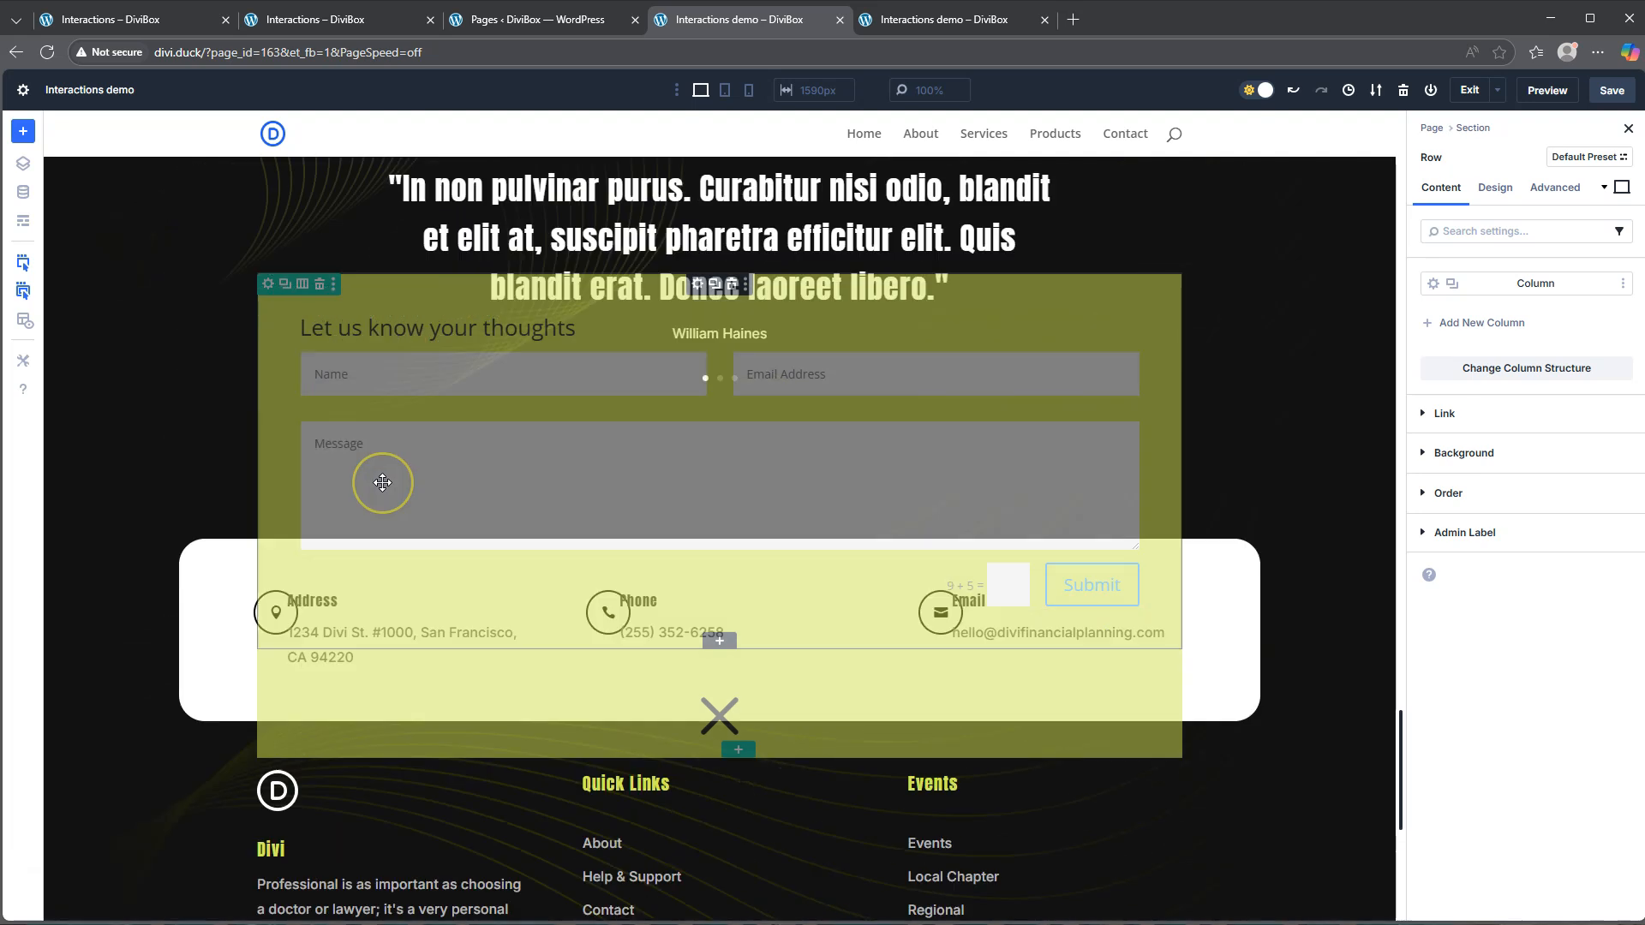
{"action": "scroll", "coordinate": [382, 483], "scroll_direction": "up", "scroll_amount": 20}
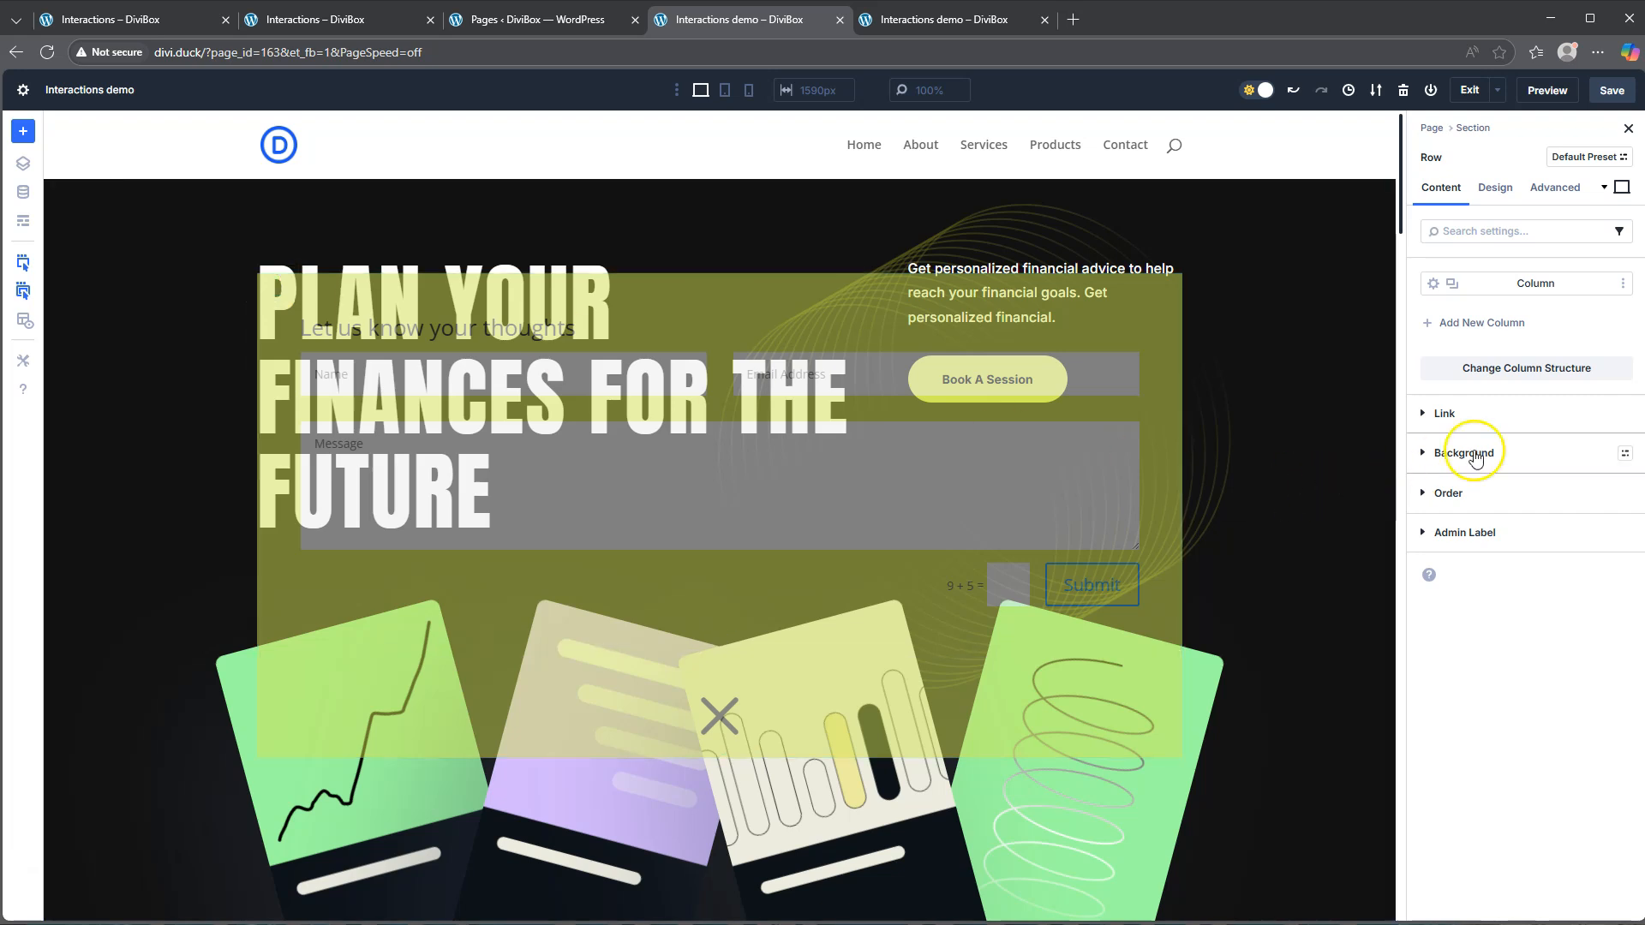
{"action": "left_click", "coordinate": [1554, 190]}
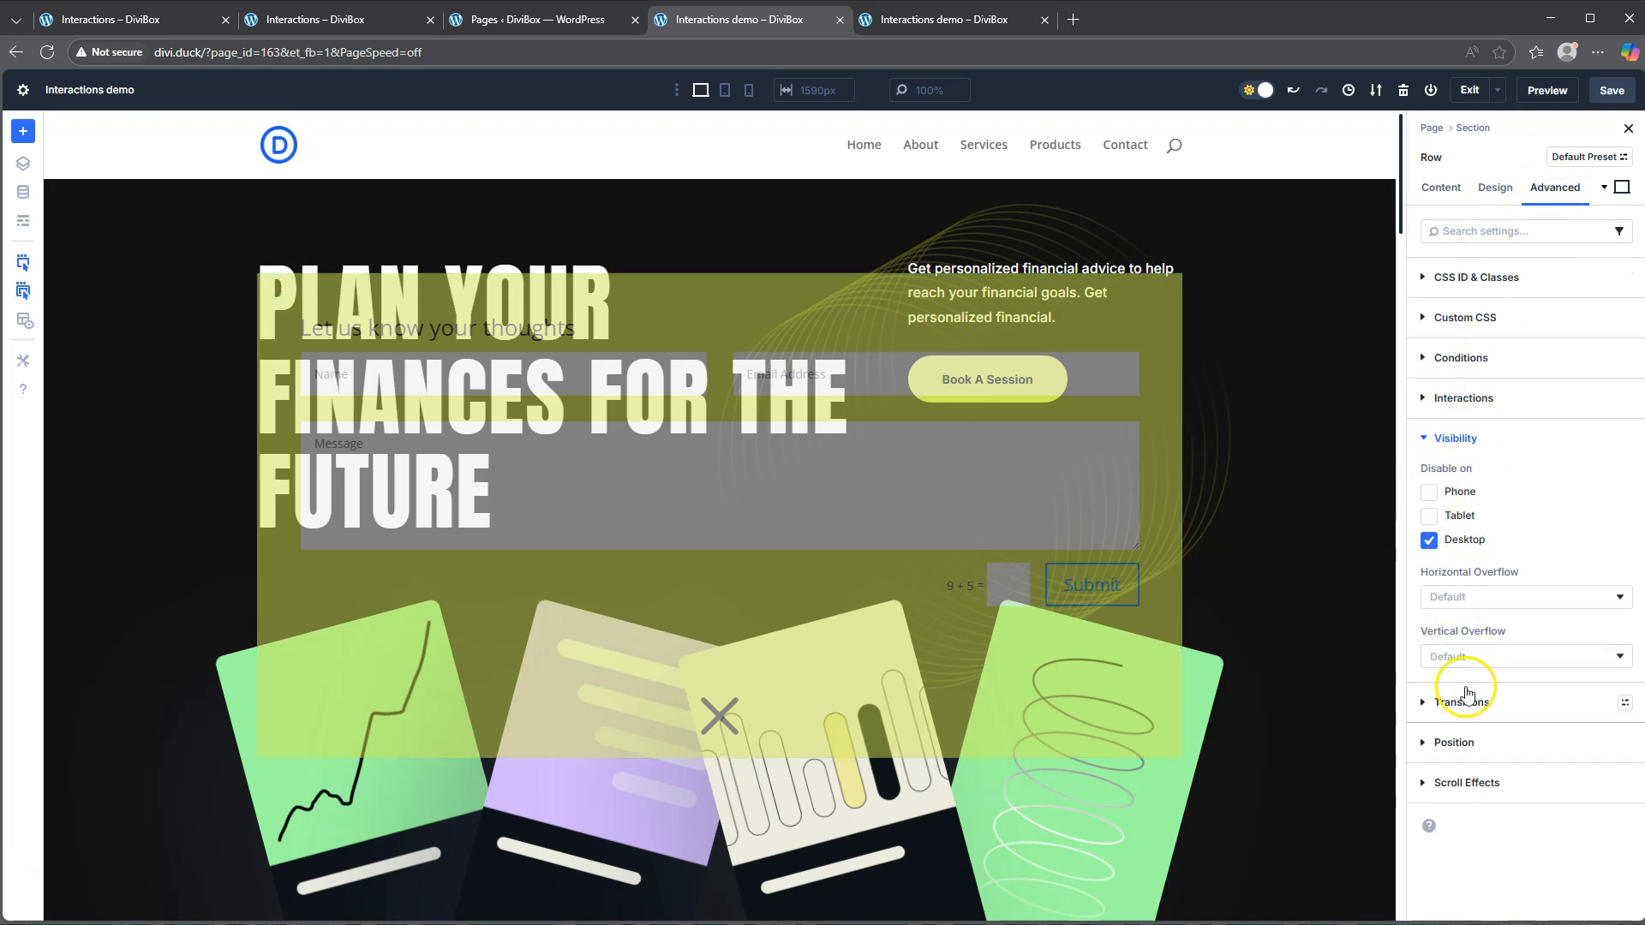
{"action": "left_click", "coordinate": [1462, 742]}
{"action": "left_click", "coordinate": [1460, 574]}
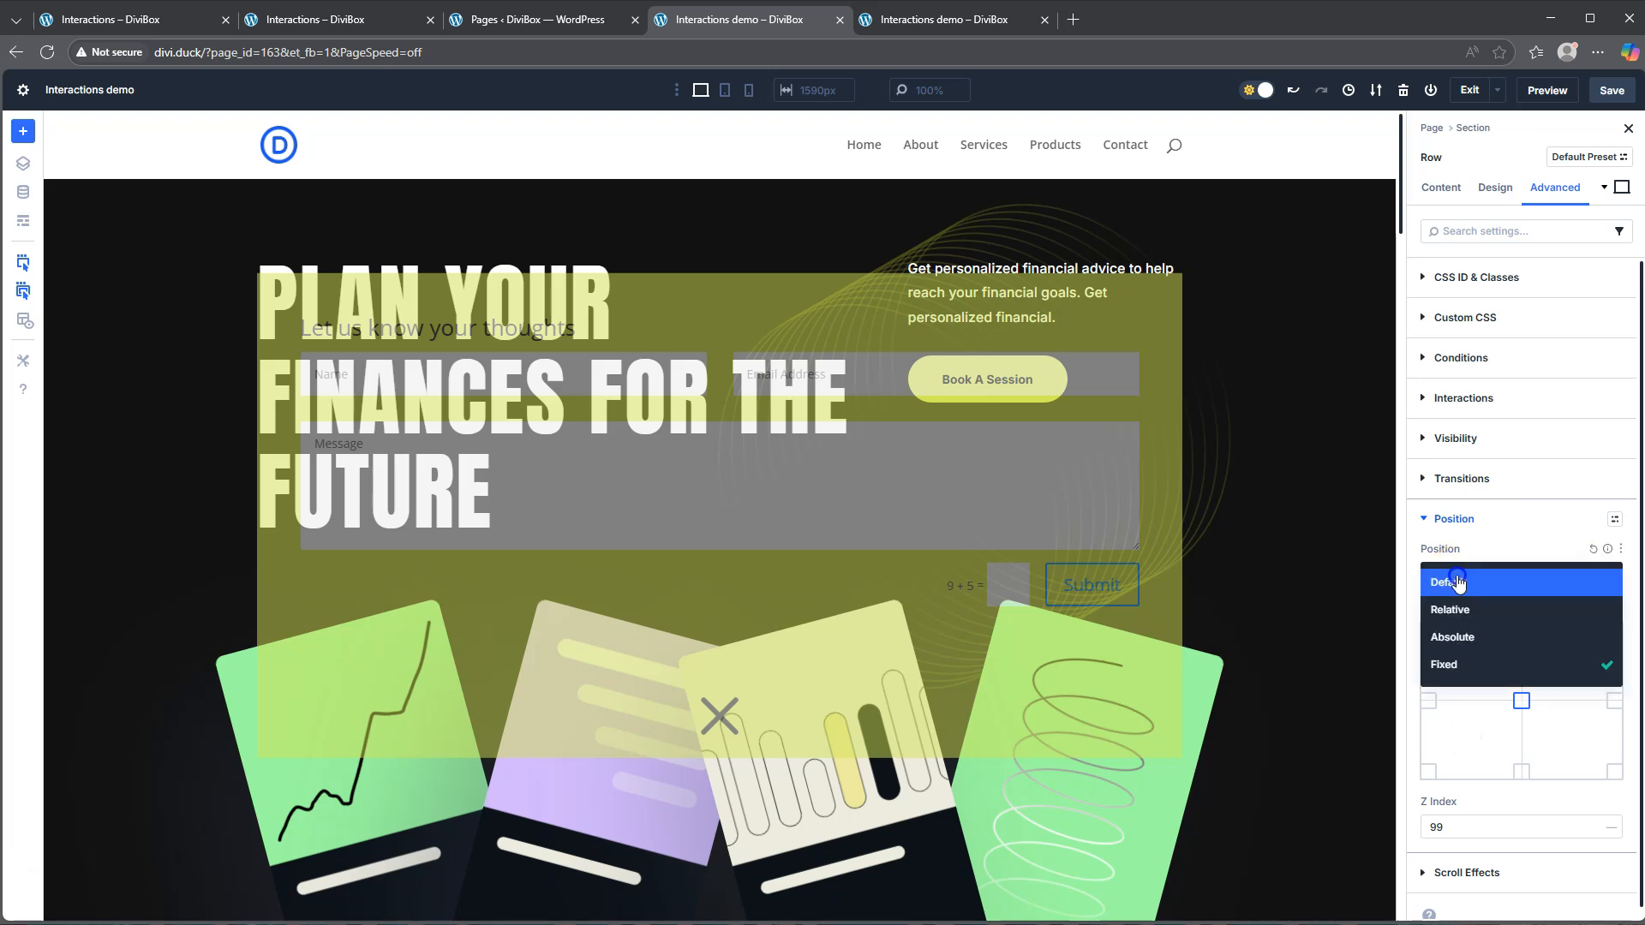
{"action": "left_click", "coordinate": [1454, 606]}
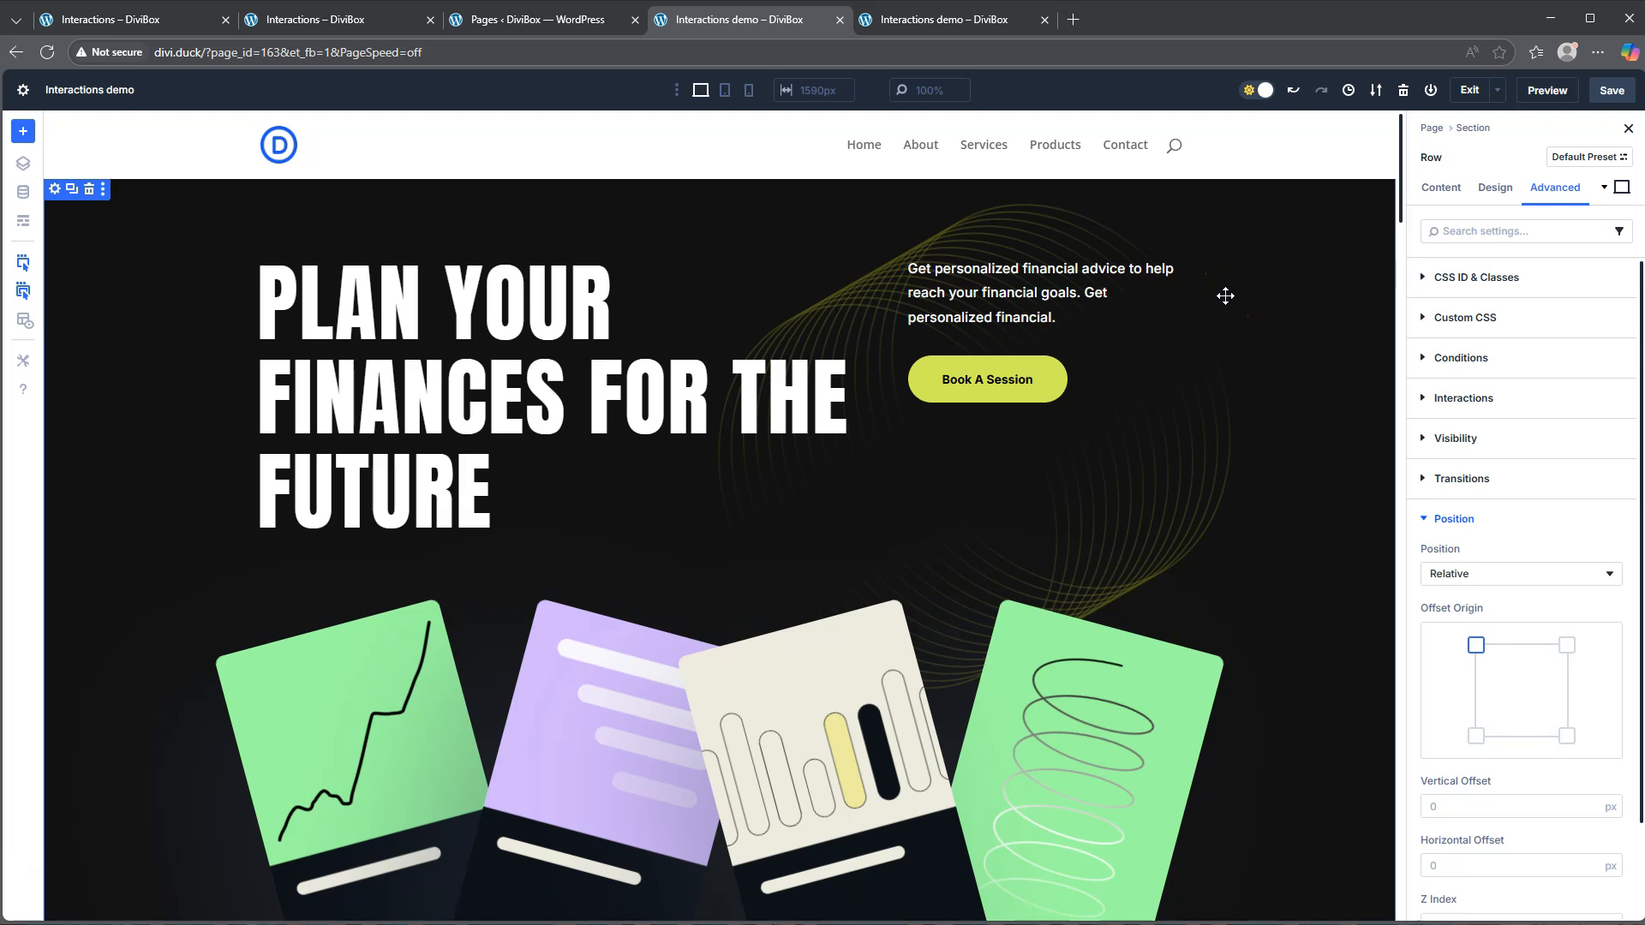
Step: Give the image in the "Money management doesn't have to scary" section the admin label "Money Management Image"
{"action": "scroll", "coordinate": [1102, 360], "scroll_direction": "down", "scroll_amount": 15}
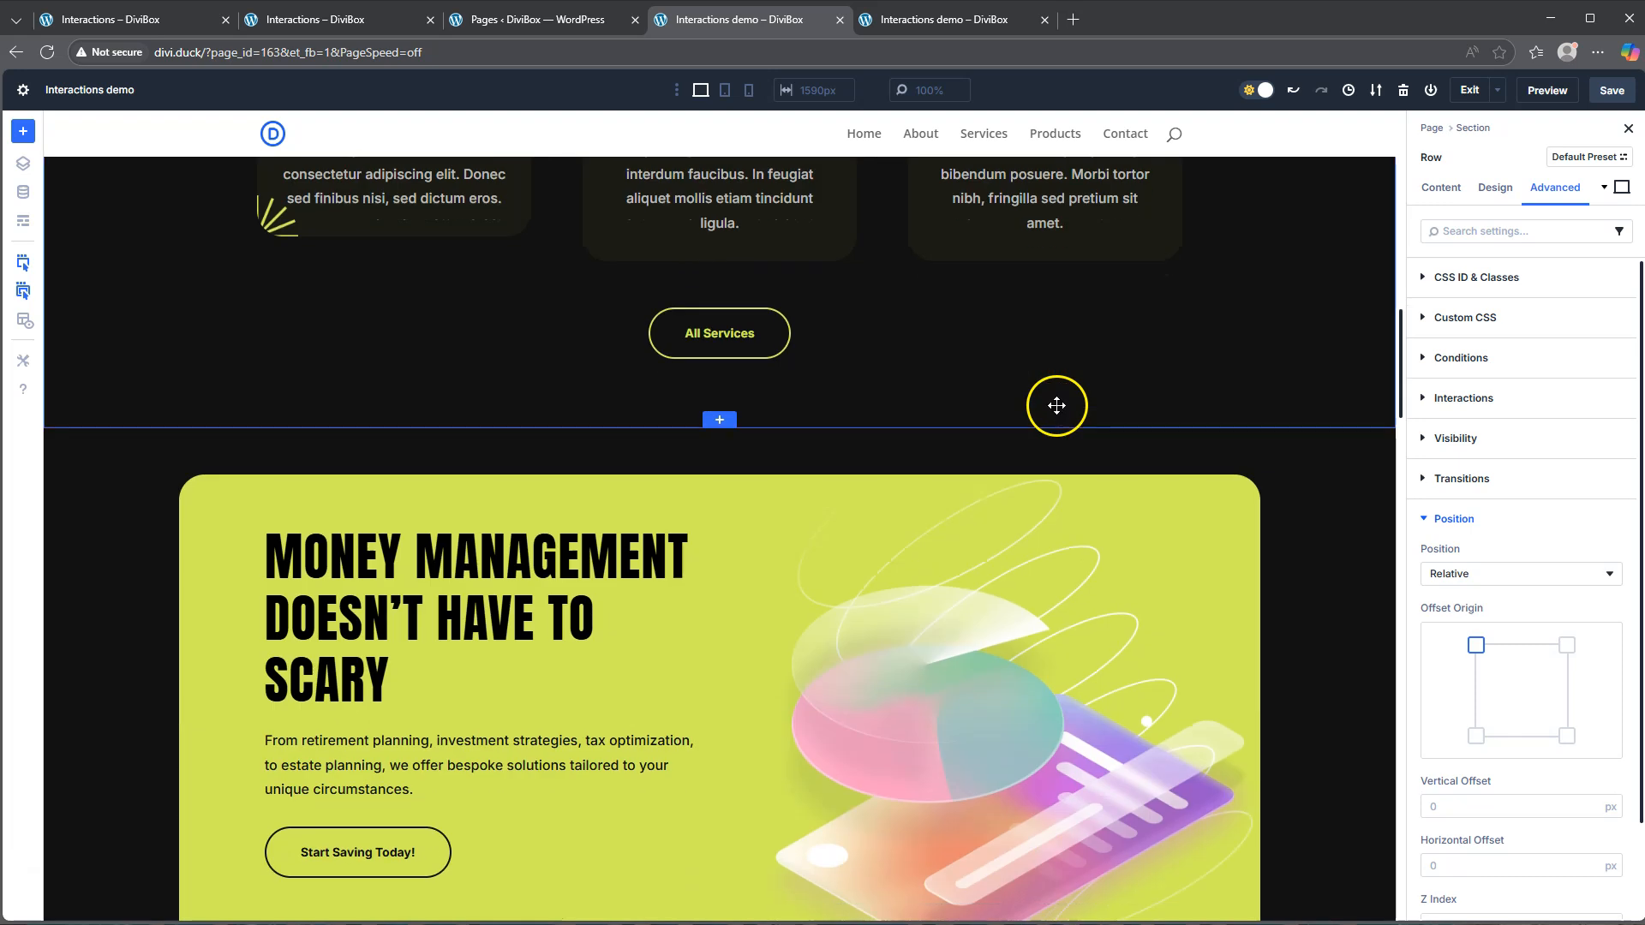
{"action": "scroll", "coordinate": [1058, 403], "scroll_direction": "down", "scroll_amount": 3}
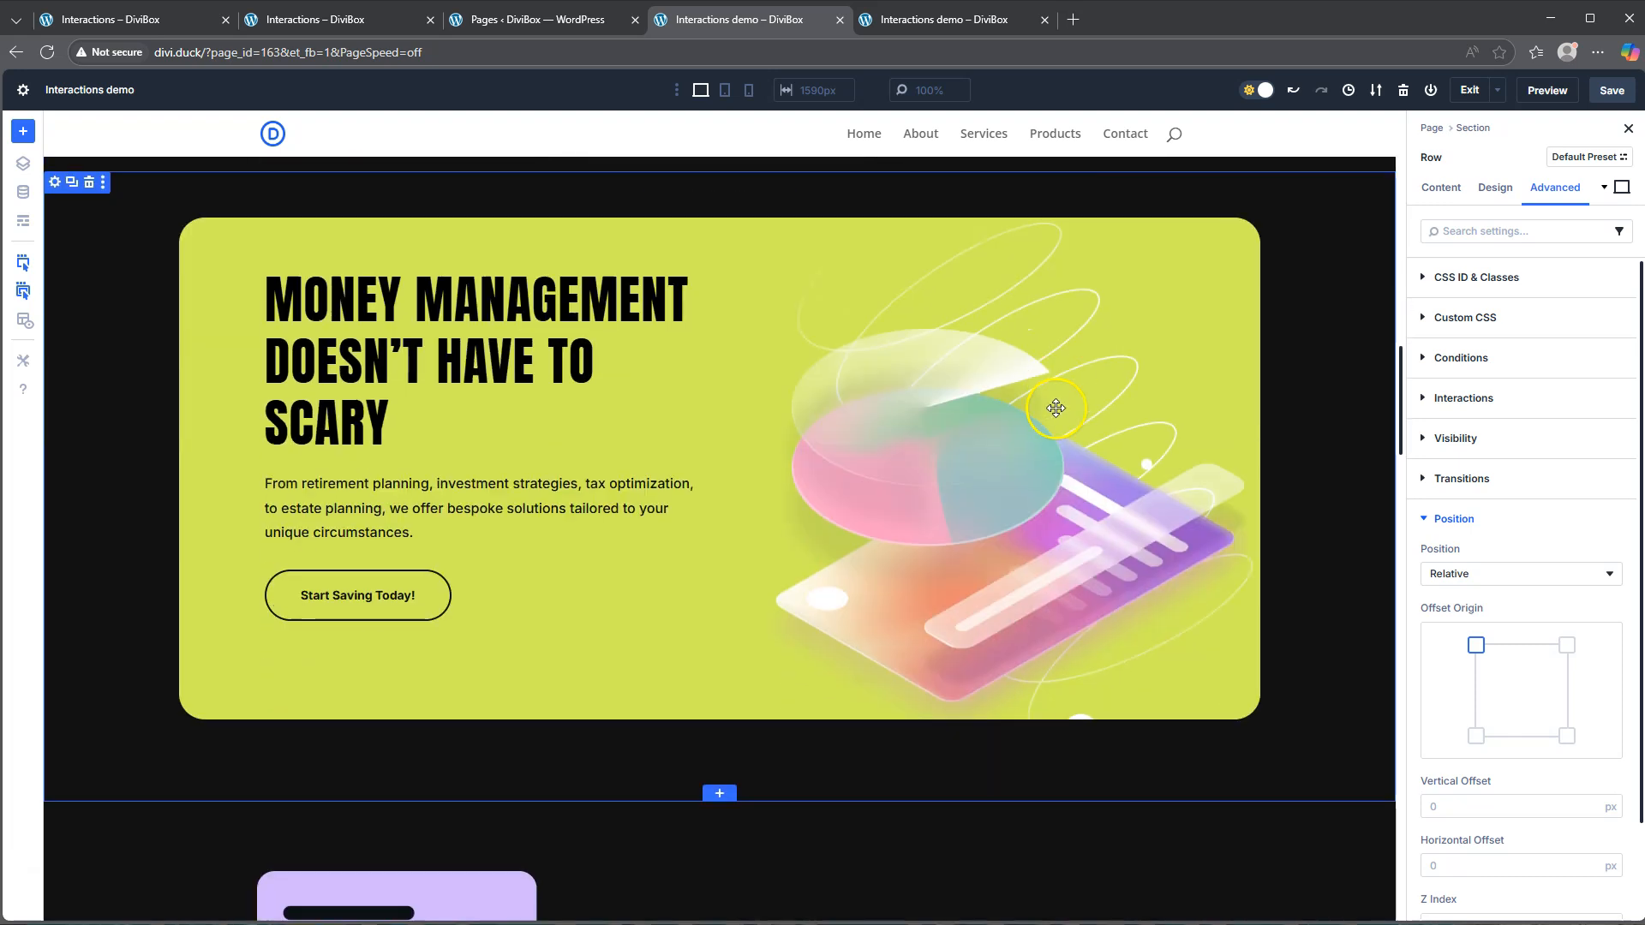
{"action": "left_click", "coordinate": [968, 438]}
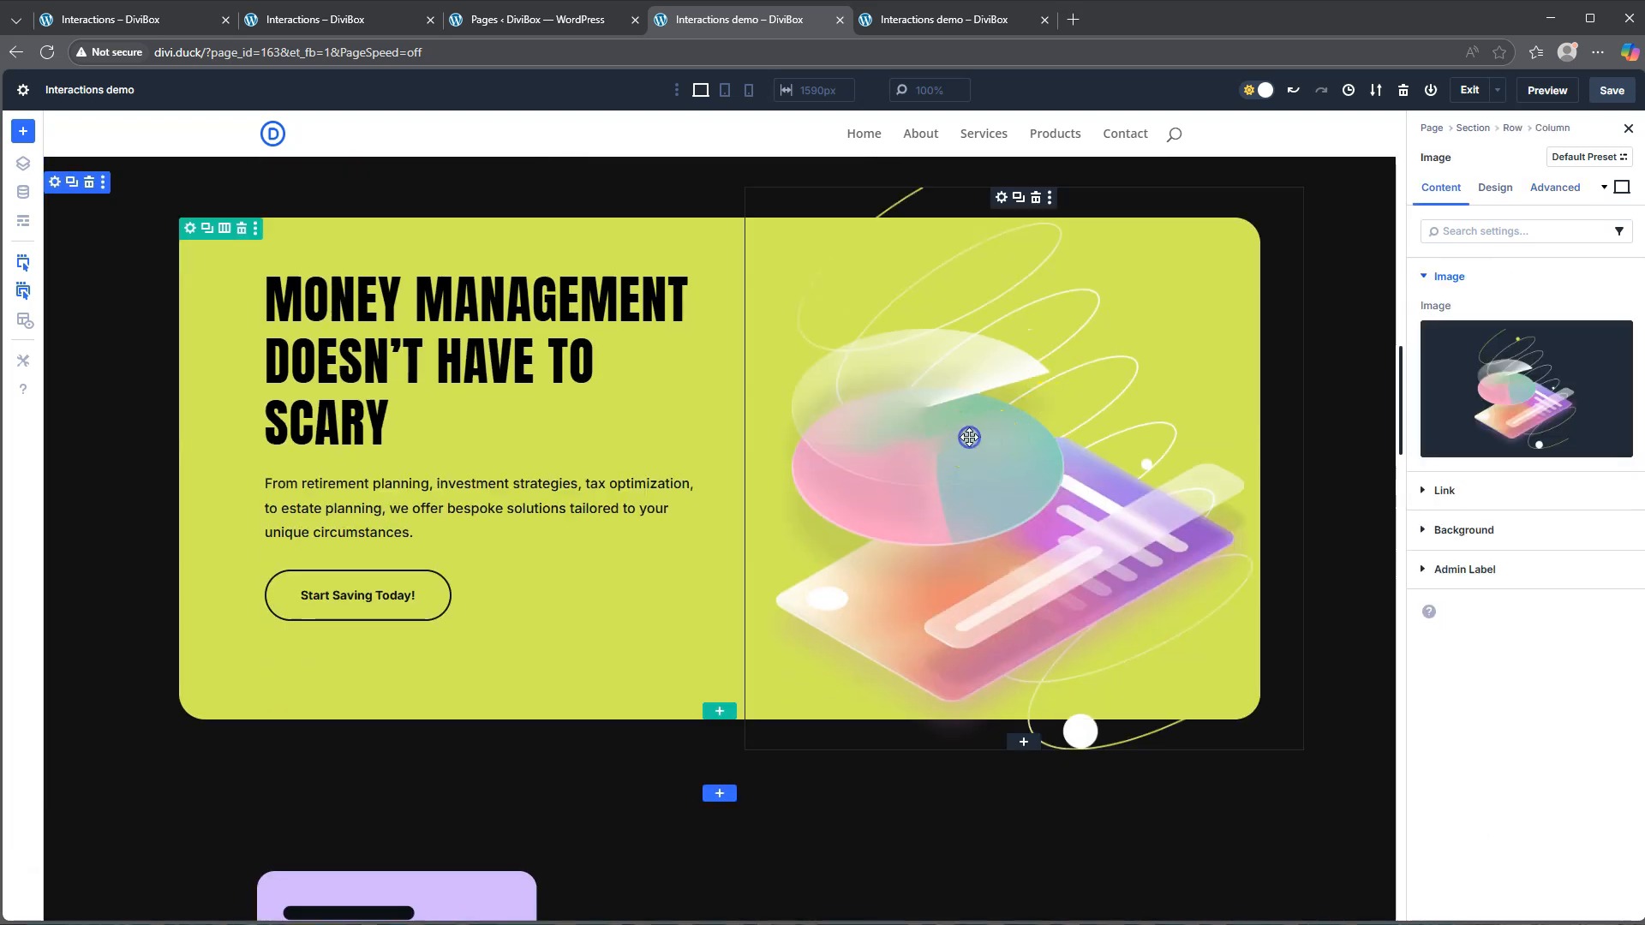
{"action": "left_click", "coordinate": [1554, 190]}
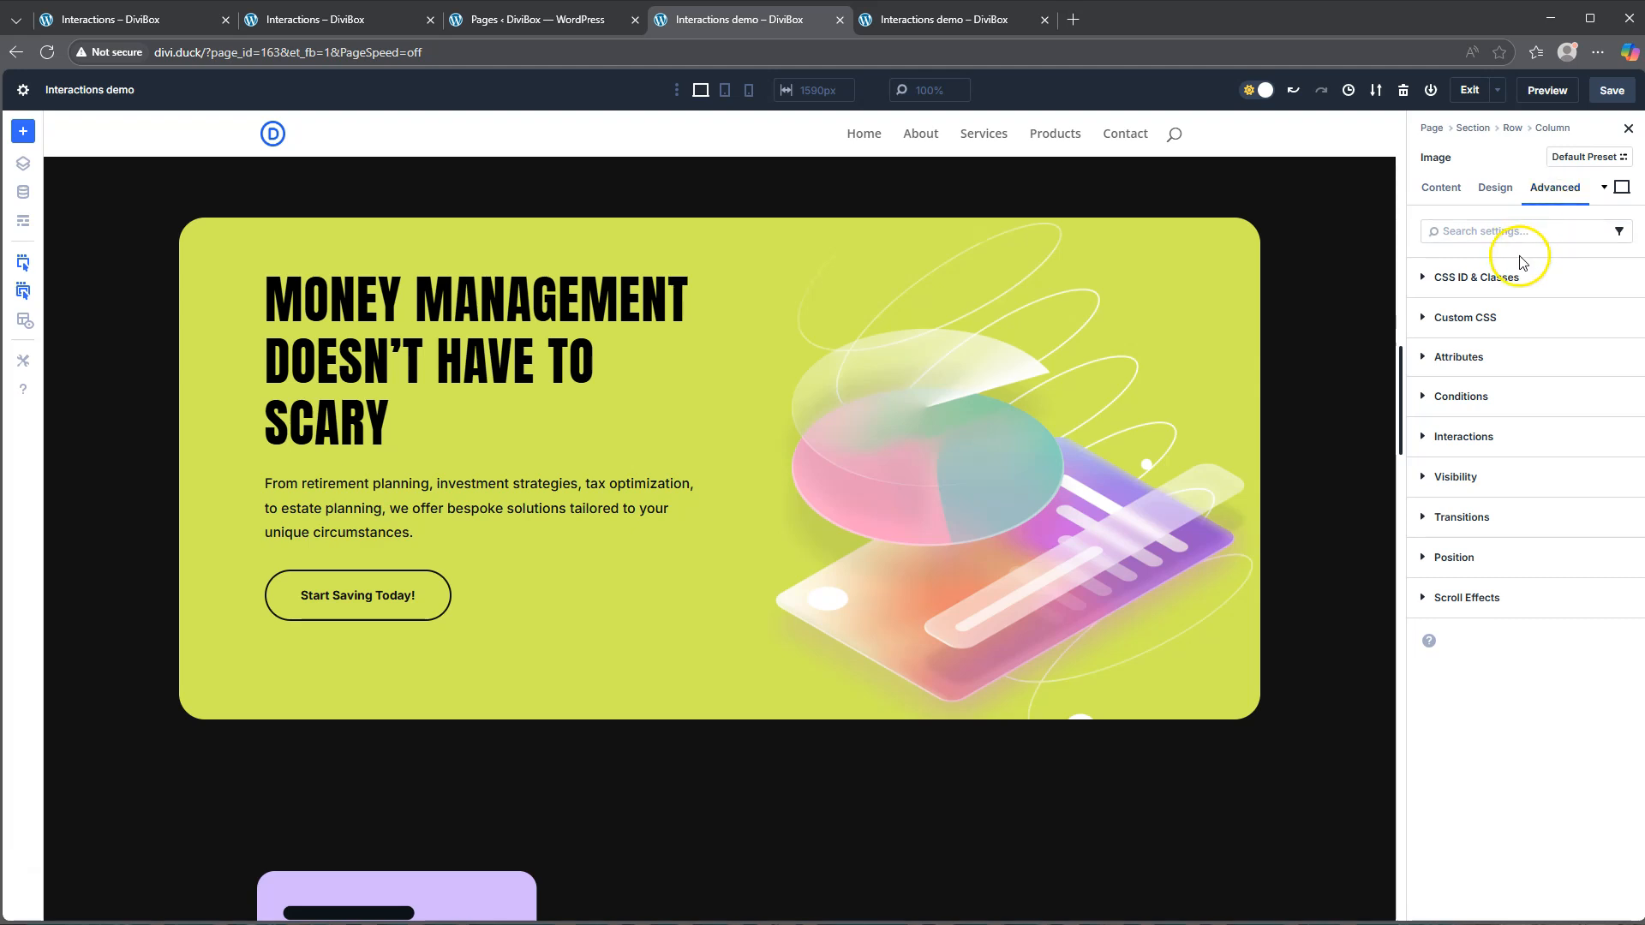
{"action": "left_click", "coordinate": [1441, 185]}
{"action": "left_click", "coordinate": [1468, 572]}
{"action": "left_click", "coordinate": [1459, 448]}
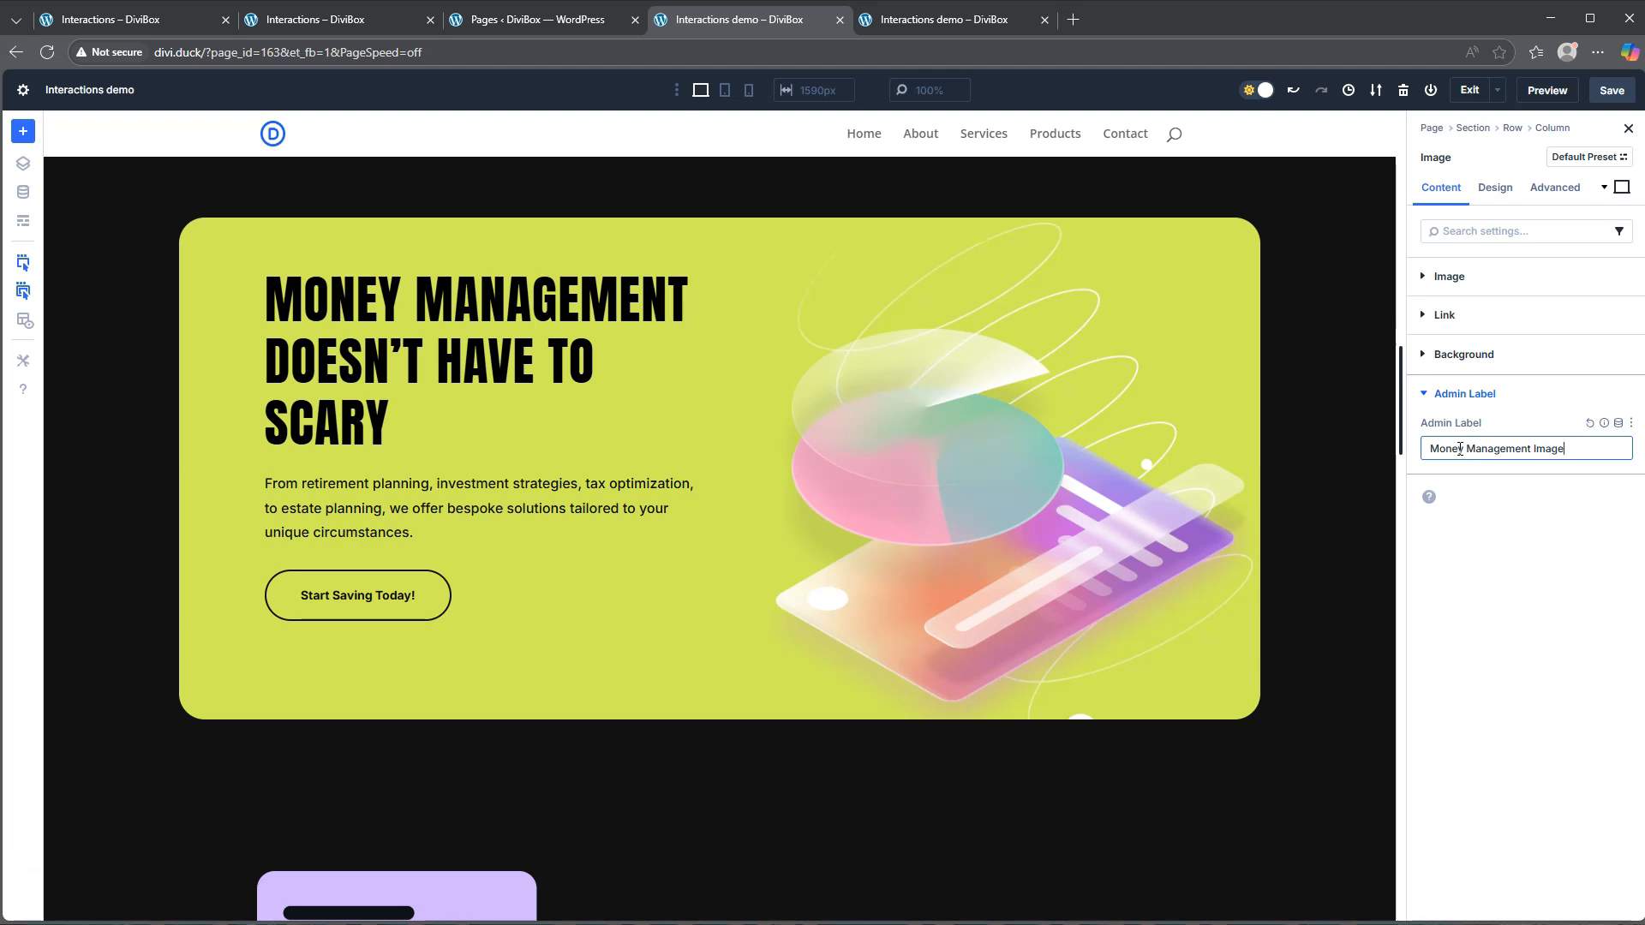
{"action": "left_click", "coordinate": [1461, 443]}
{"action": "left_click", "coordinate": [780, 361]}
Step: Add an interaction to the image with the Mouse Enter trigger and the Mirror Mouse Movement effect
{"action": "left_click", "coordinate": [1554, 189]}
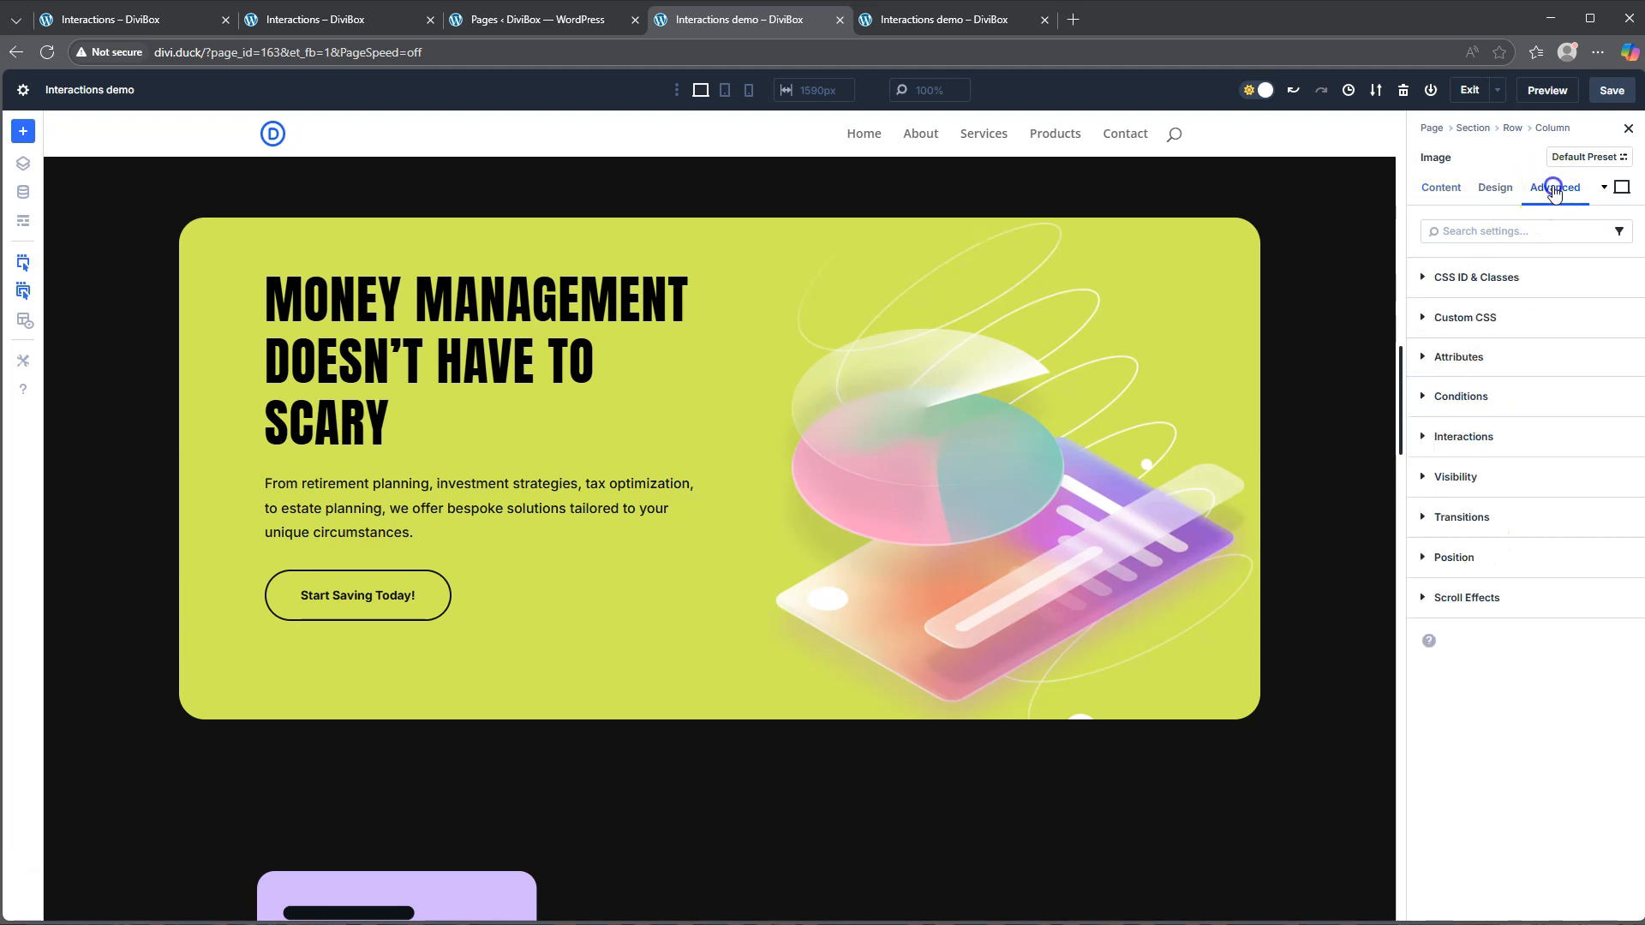
{"action": "left_click", "coordinate": [1463, 437]}
{"action": "left_click", "coordinate": [1471, 481]}
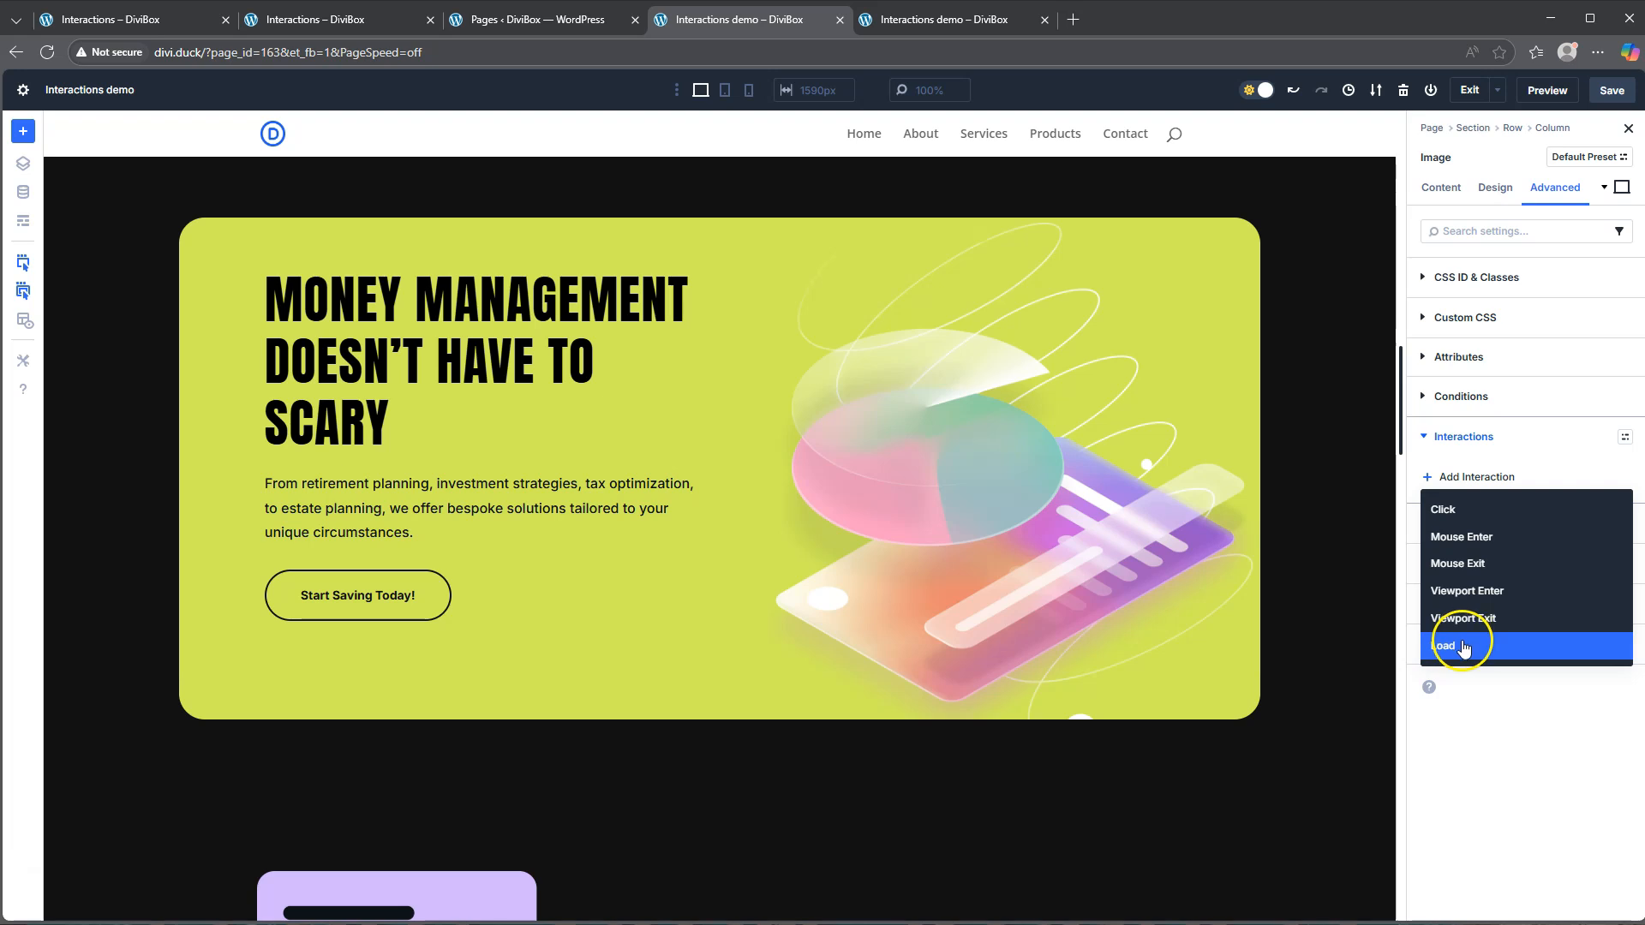
{"action": "left_click", "coordinate": [1473, 539]}
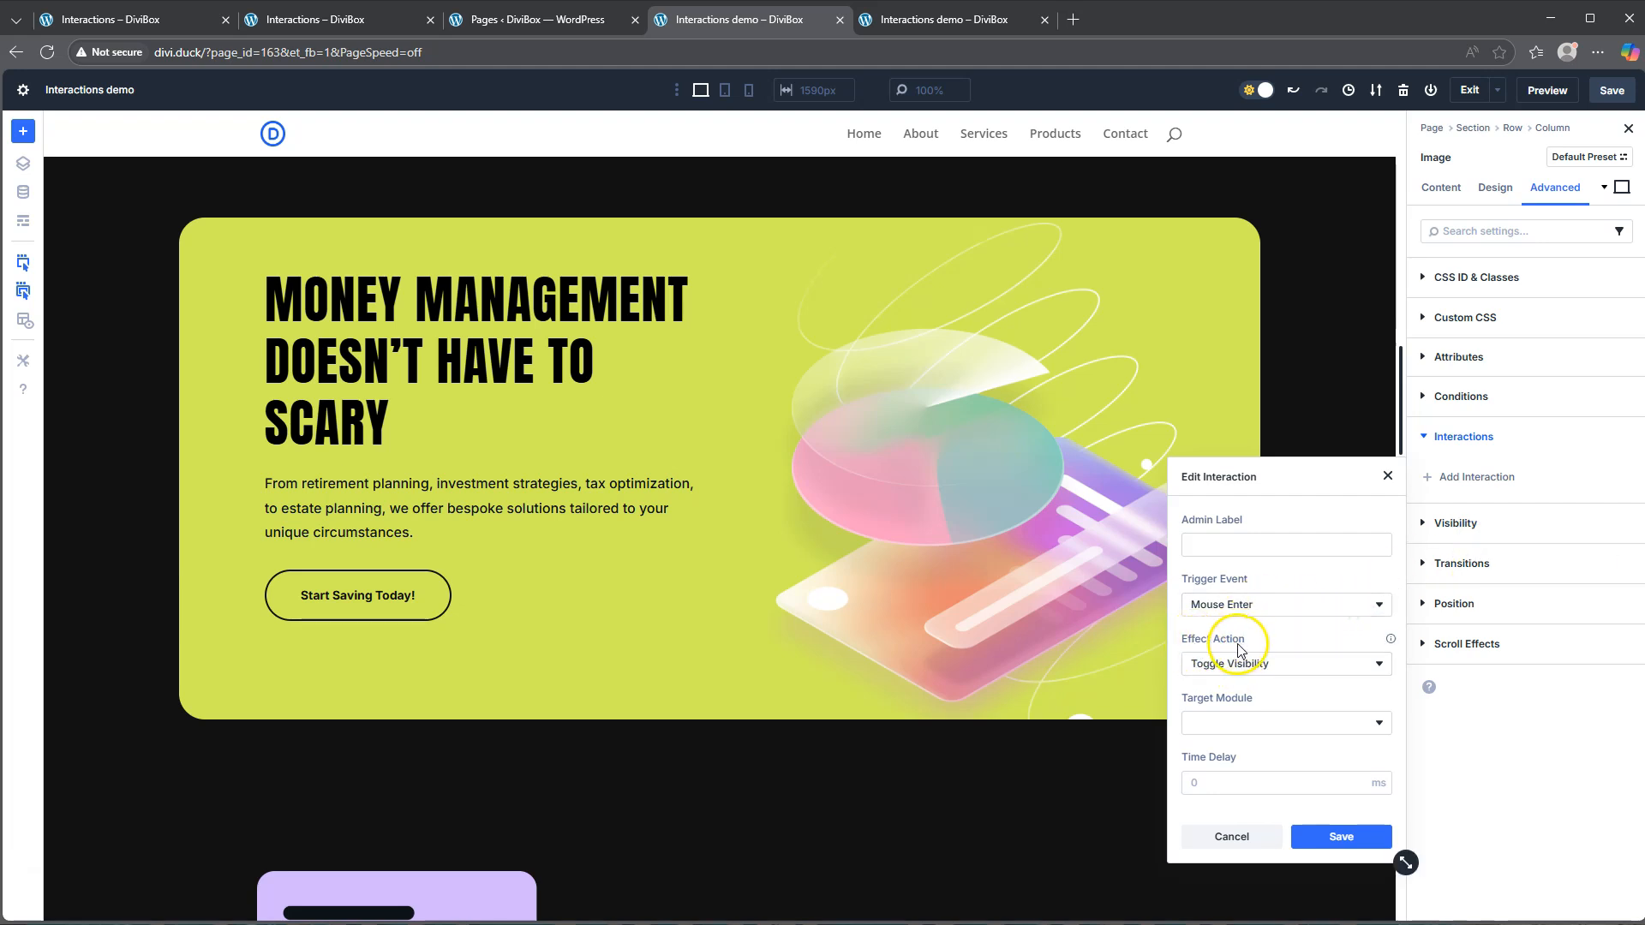
{"action": "left_click", "coordinate": [1242, 666]}
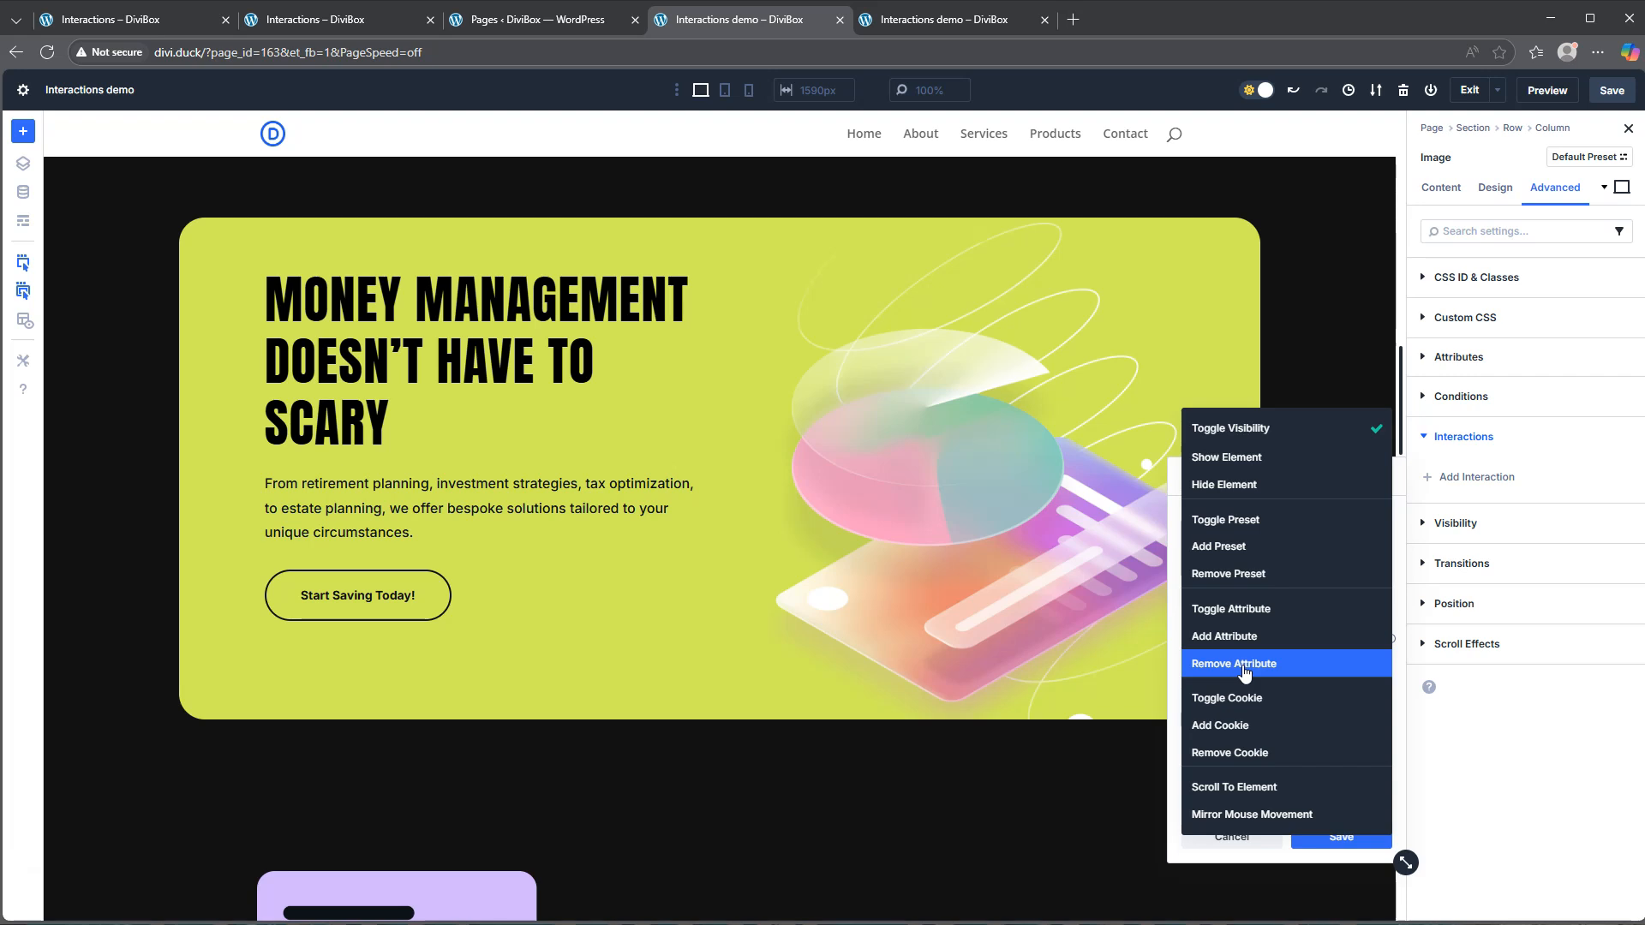
{"action": "left_click", "coordinate": [1256, 817]}
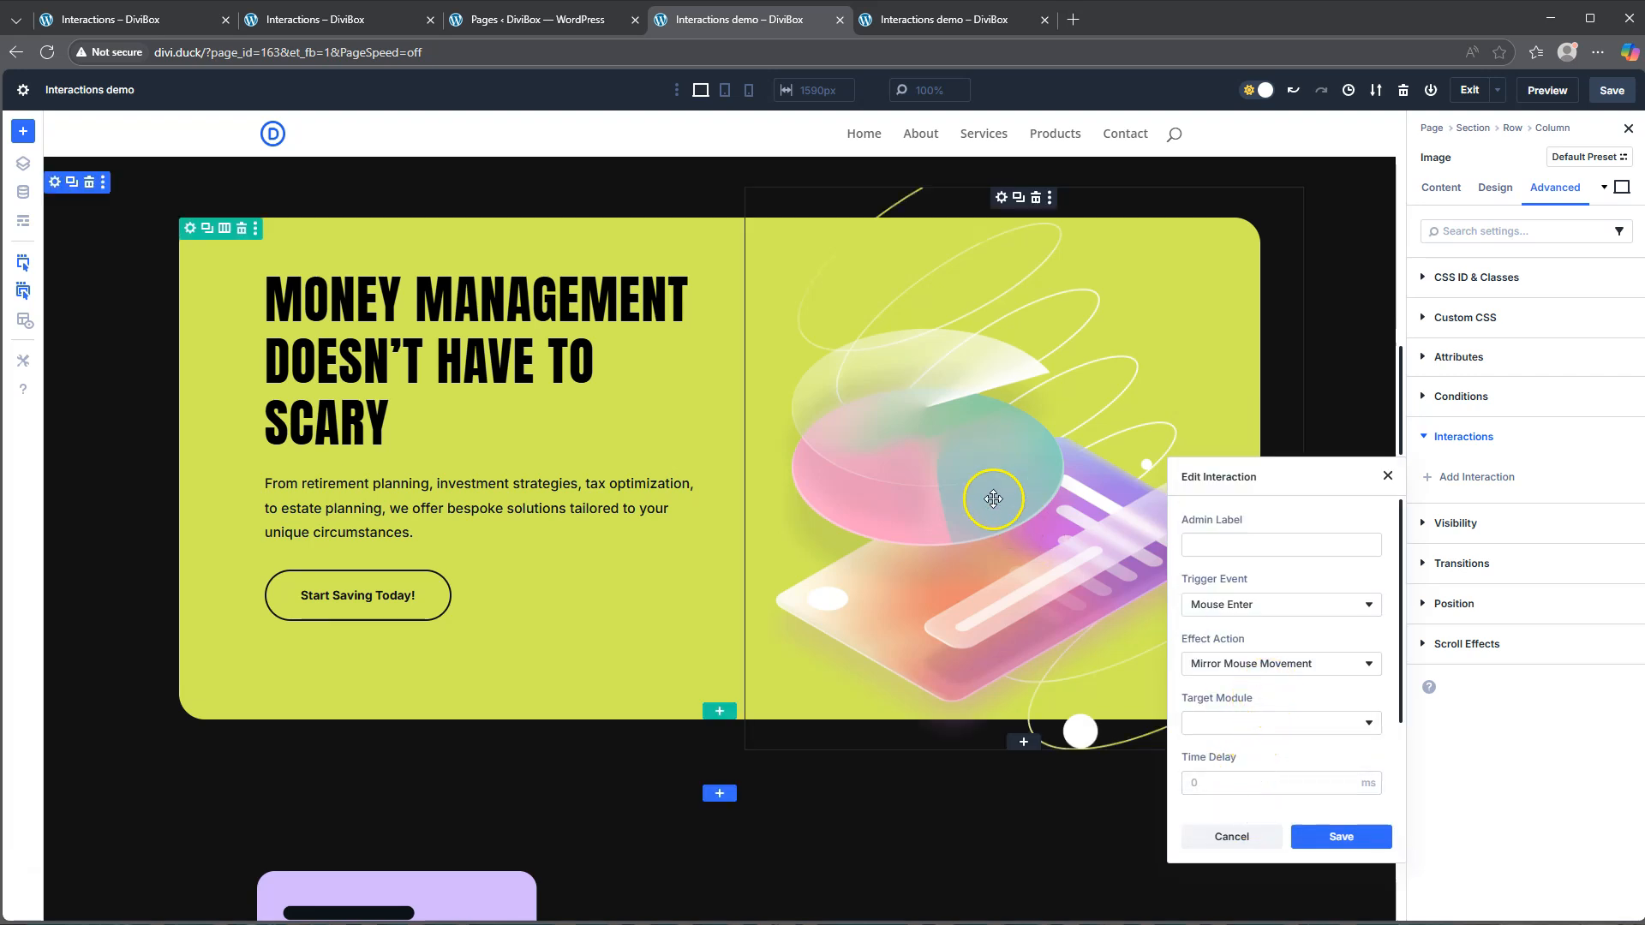
Step: Target the interaction at Image (Money Management Image), set its movement type to Tilt, and save the interaction
{"action": "left_click", "coordinate": [1266, 723]}
{"action": "scroll", "coordinate": [1268, 731], "scroll_direction": "down", "scroll_amount": 8}
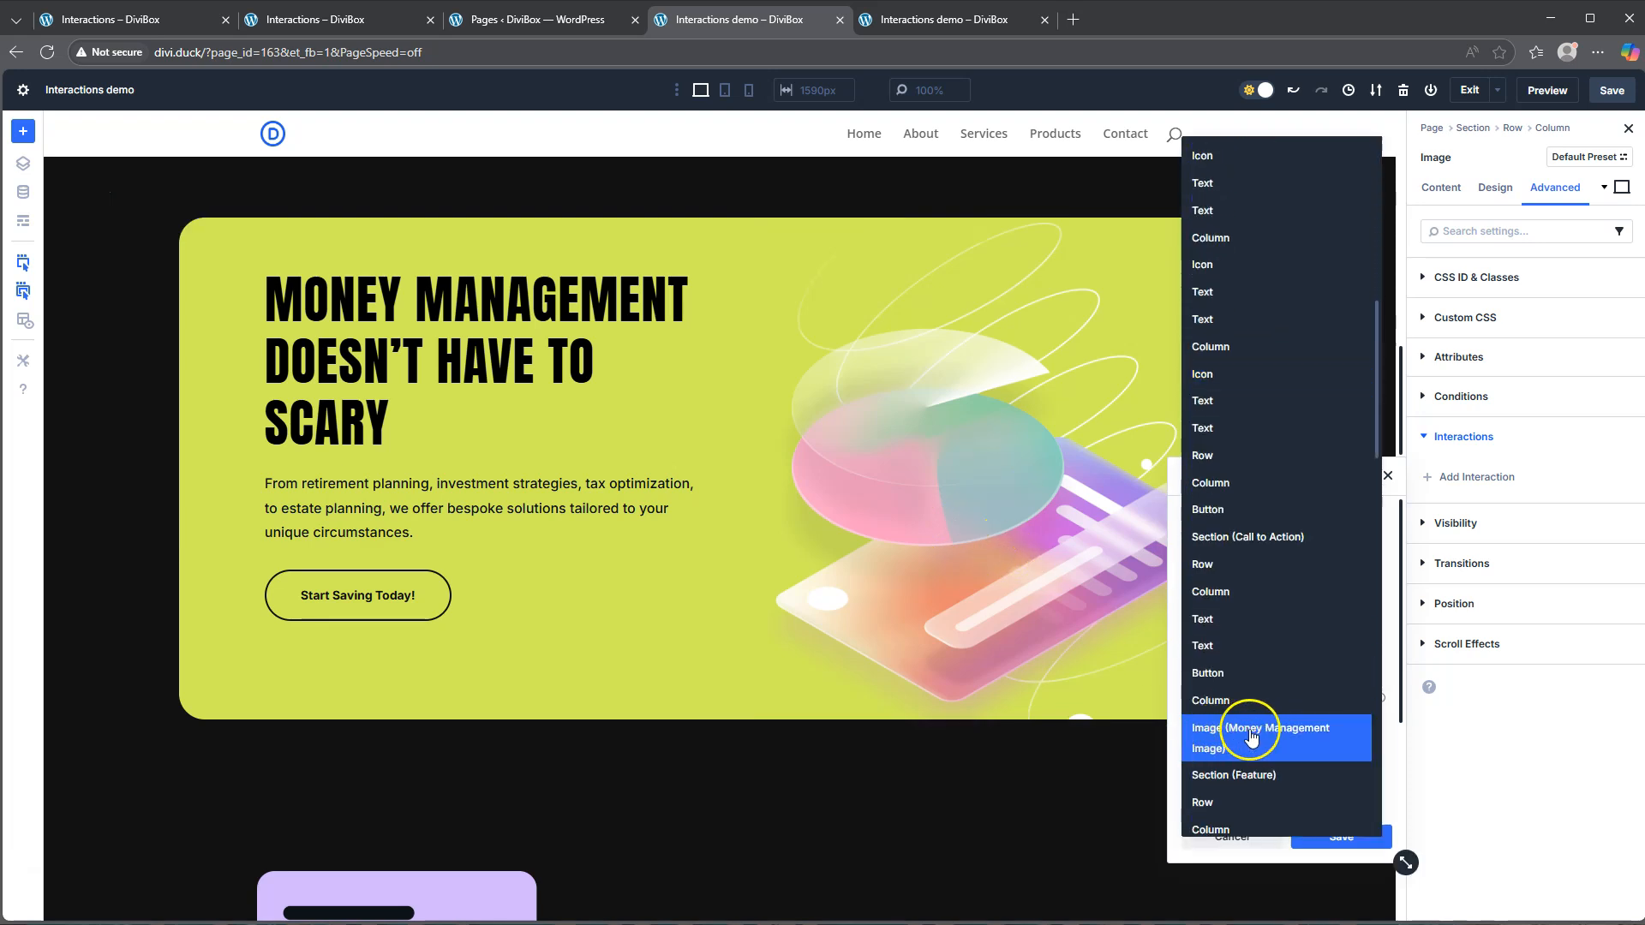
{"action": "left_click", "coordinate": [1245, 738]}
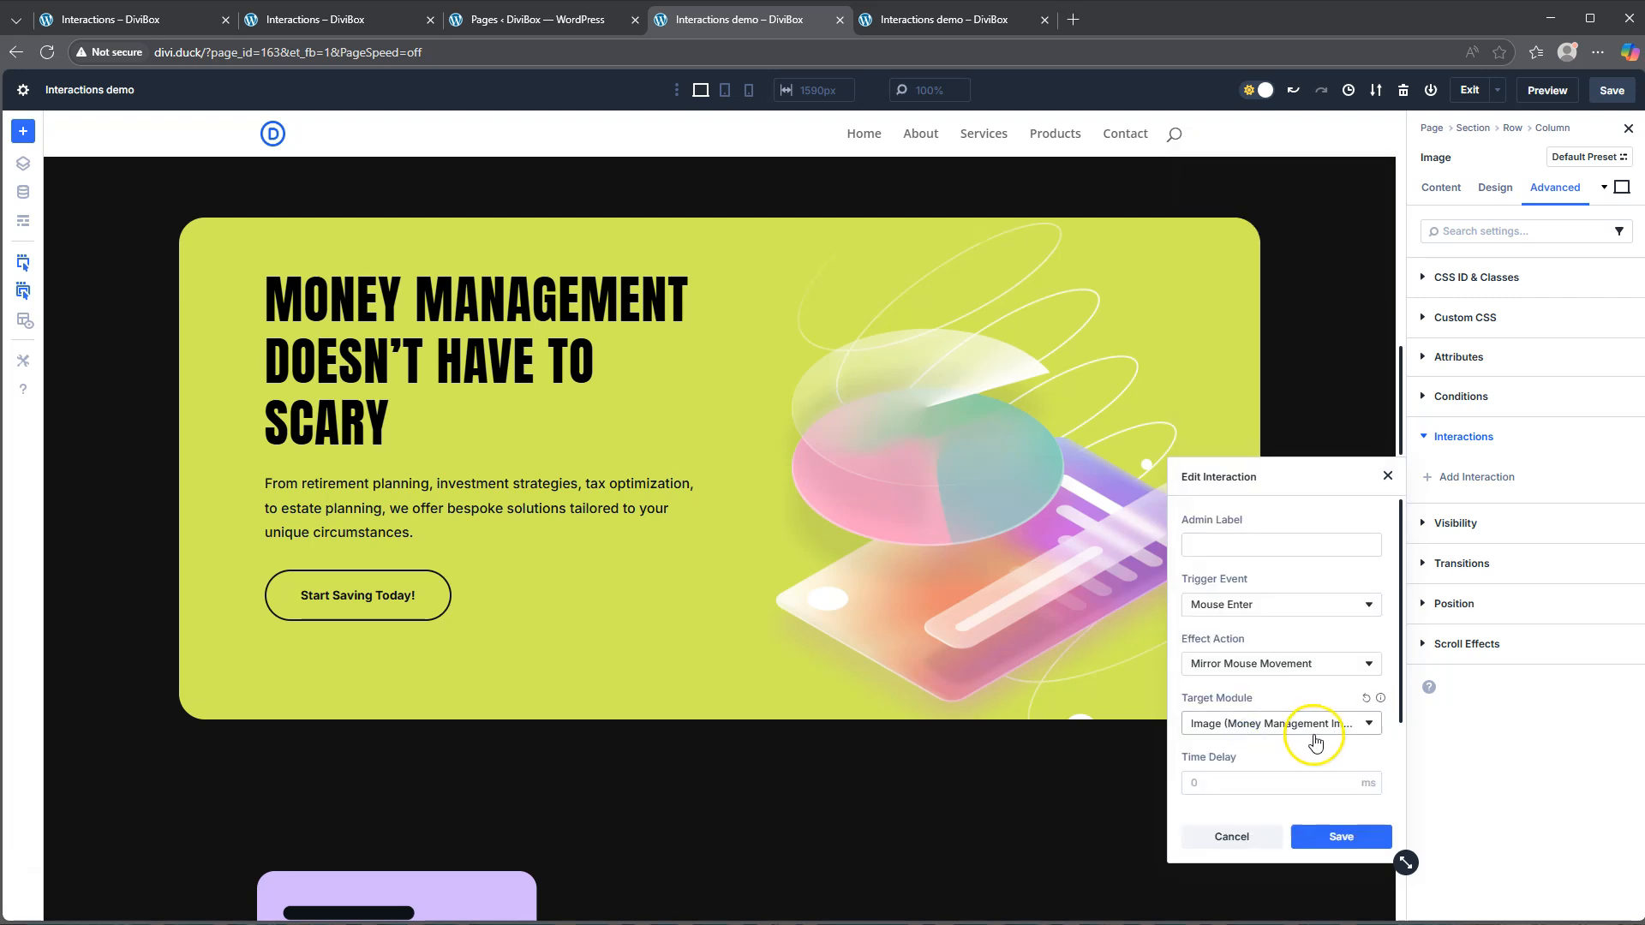
{"action": "scroll", "coordinate": [1234, 732], "scroll_direction": "down", "scroll_amount": 2}
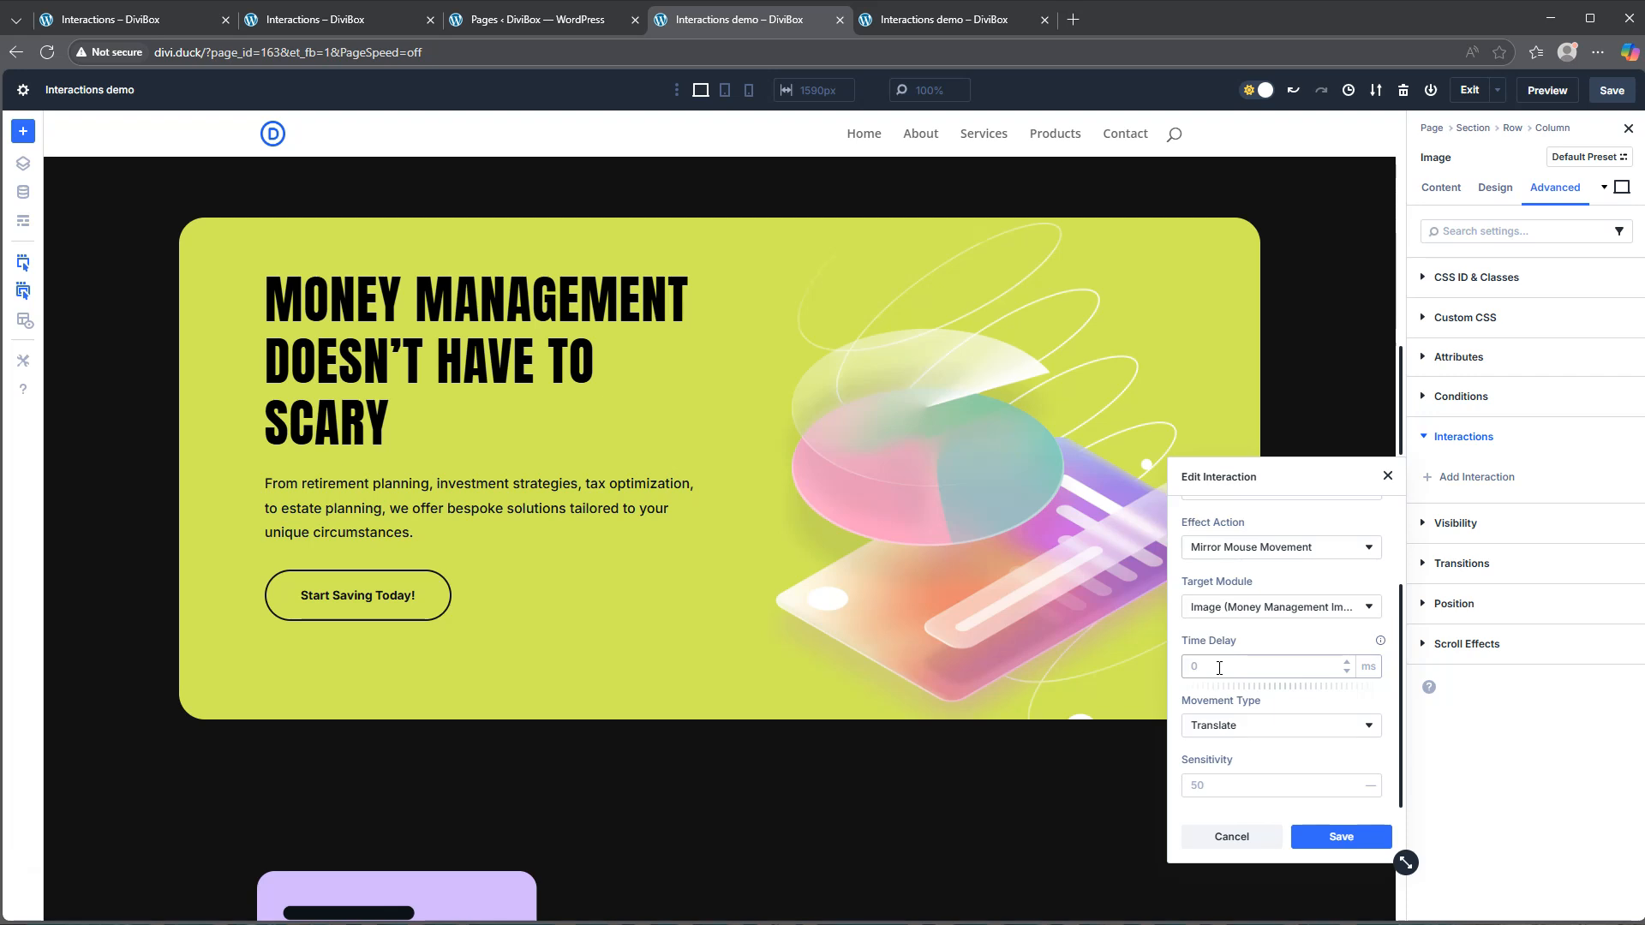
{"action": "left_click", "coordinate": [1242, 726]}
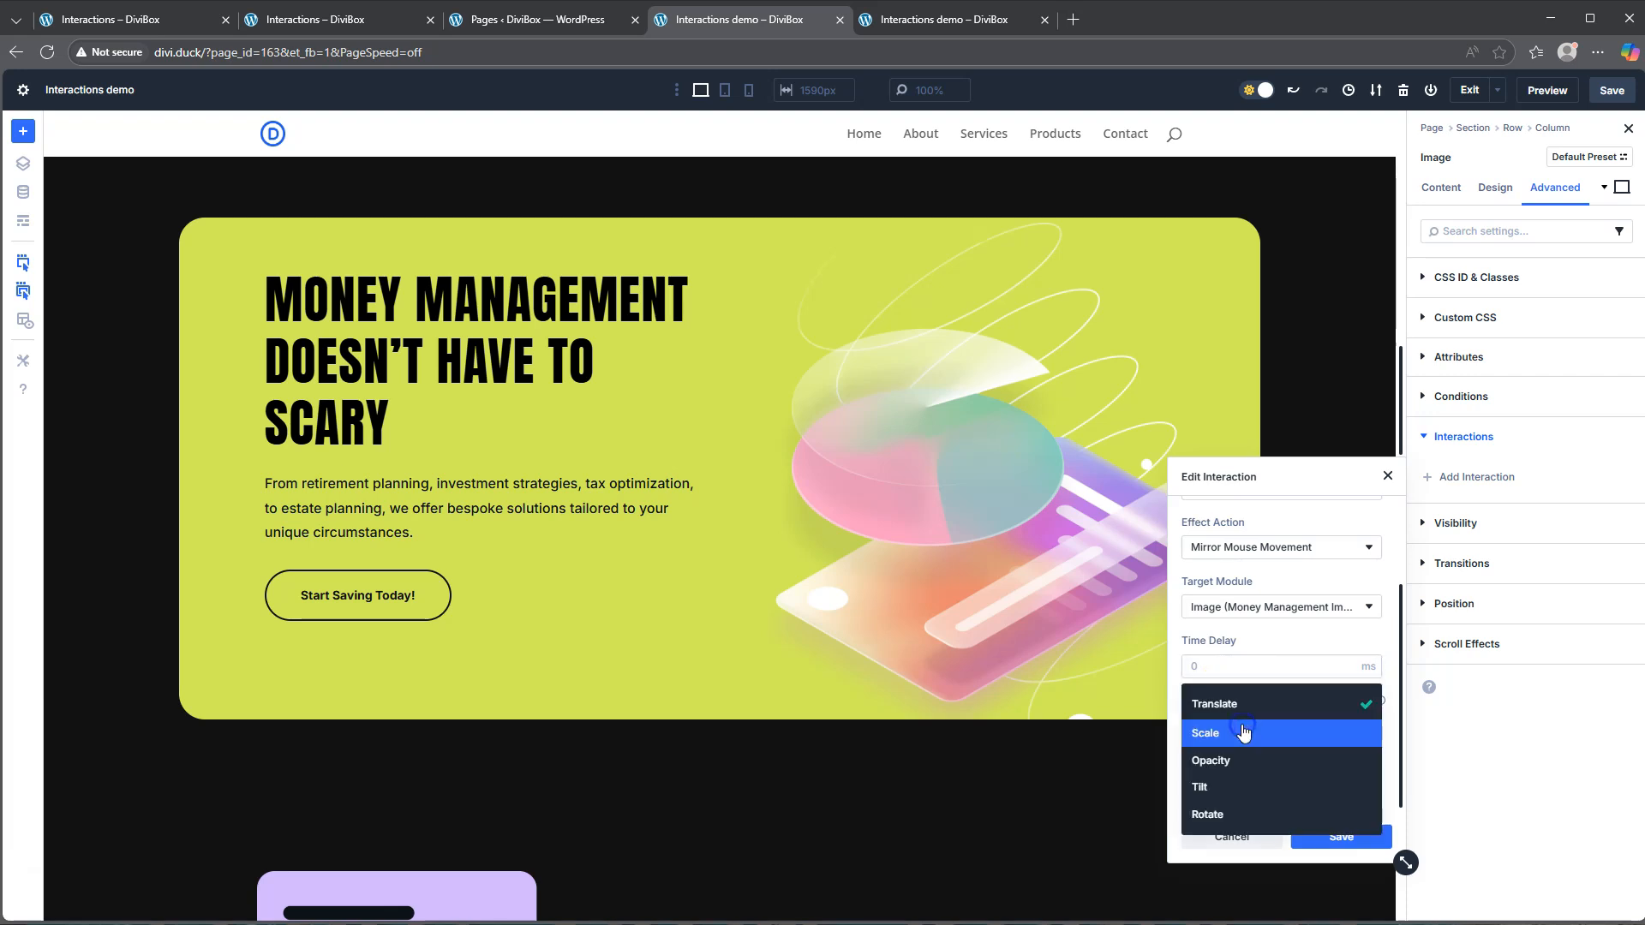
{"action": "left_click", "coordinate": [1237, 790]}
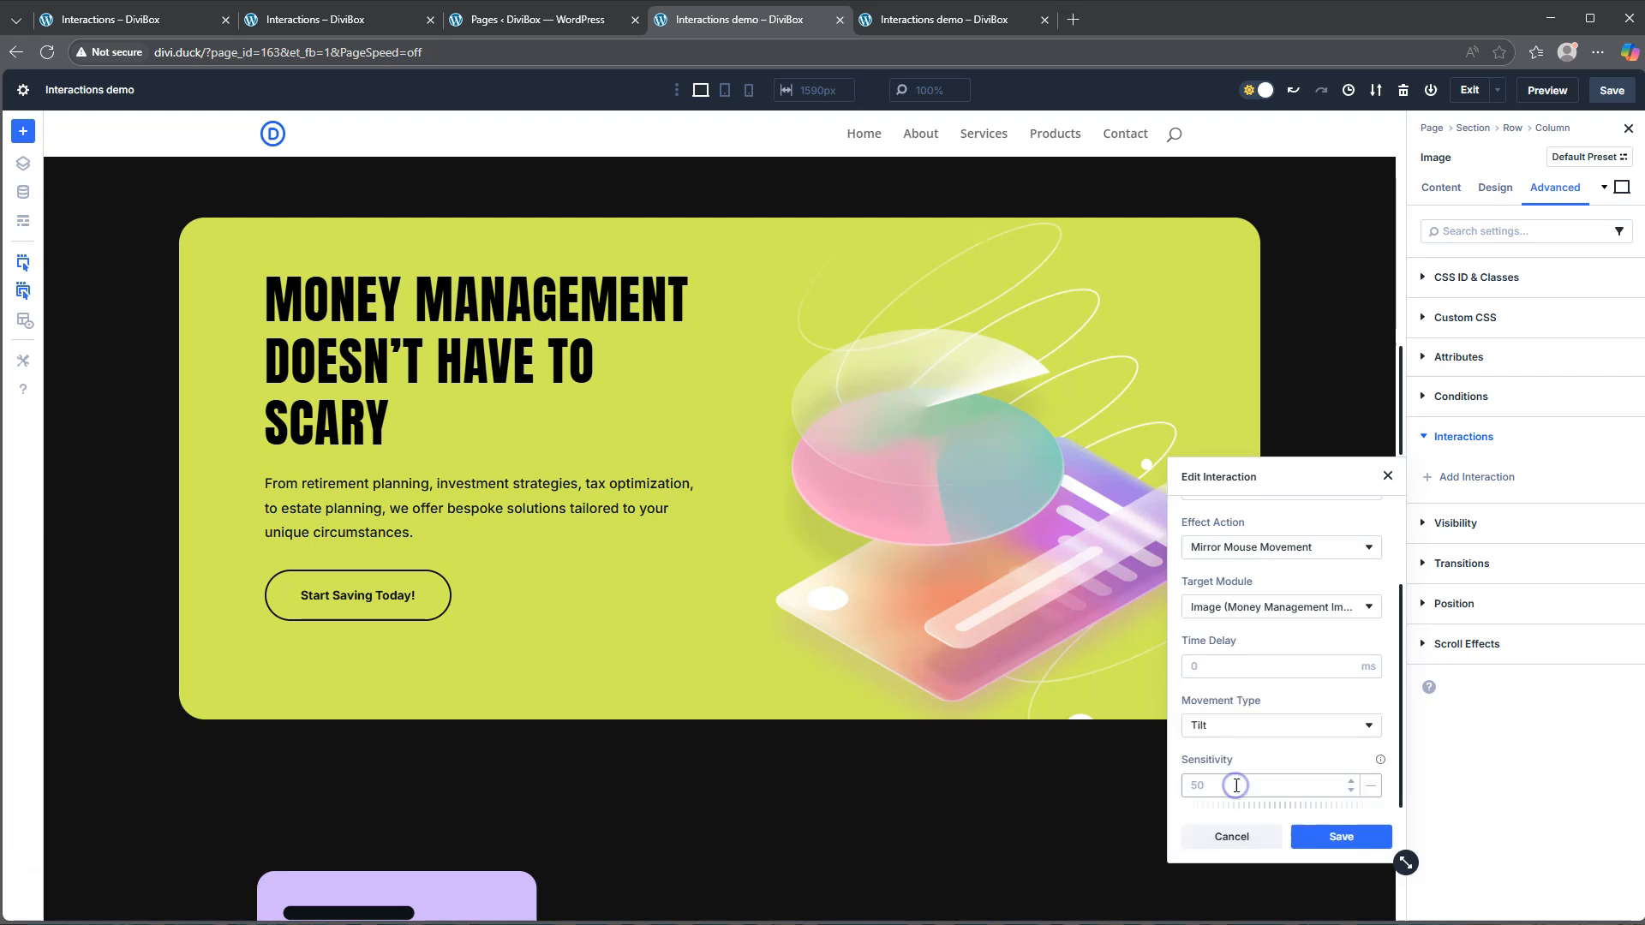
{"action": "left_click", "coordinate": [1341, 838]}
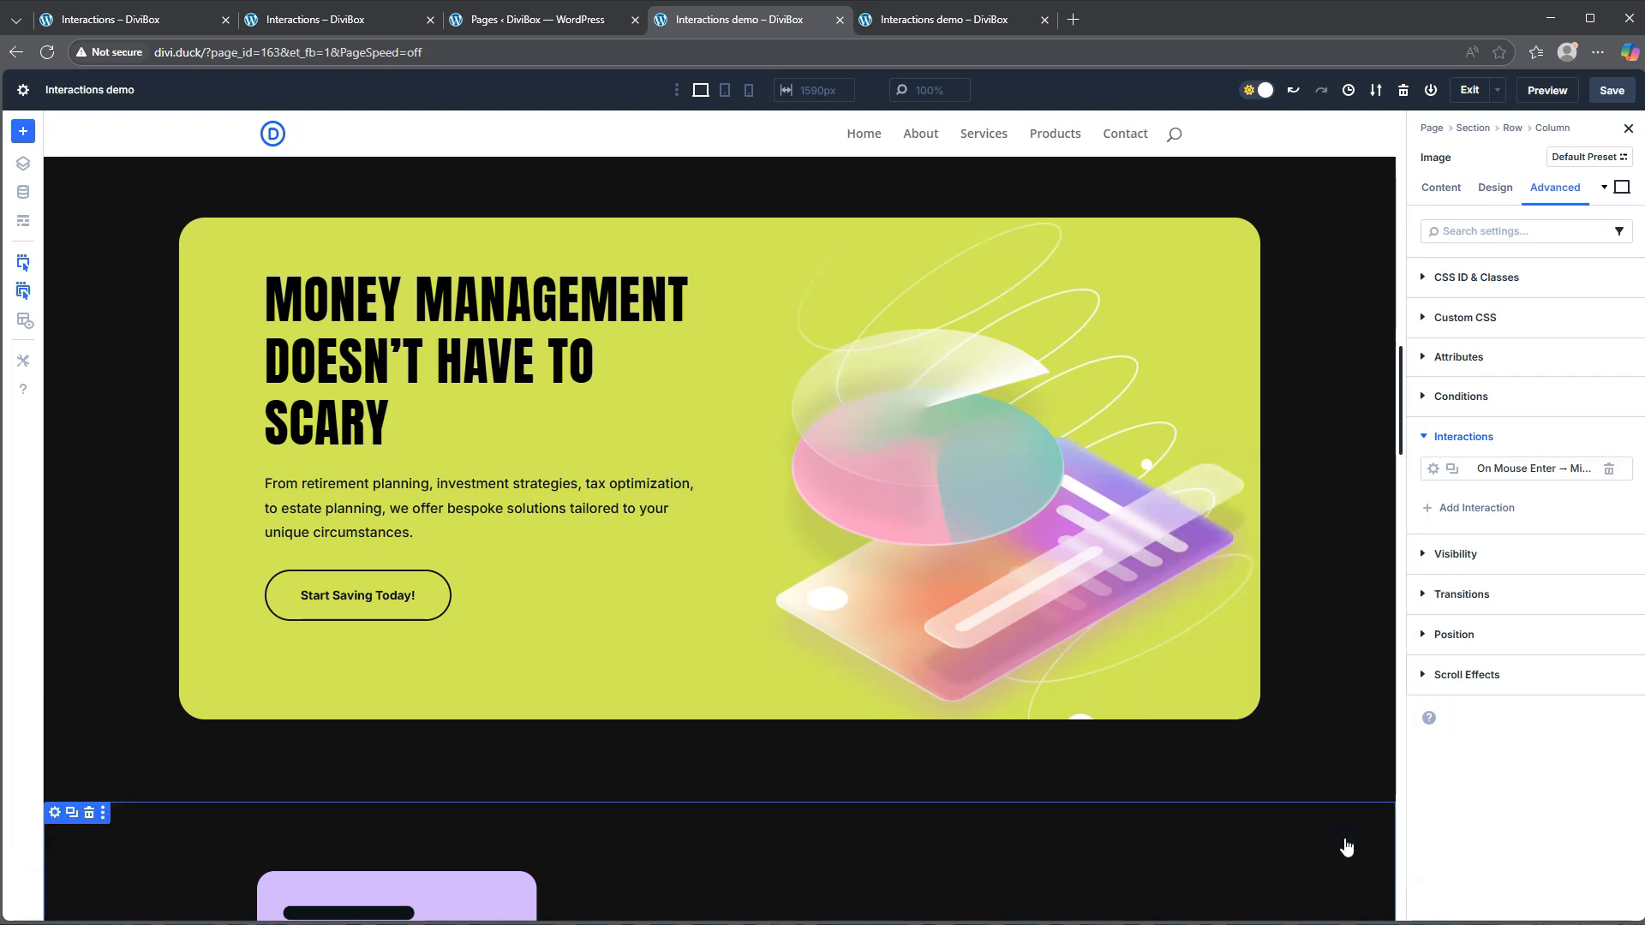
Step: Save the page and switch to its preview to check the money management image's mouse movement effect
{"action": "left_click", "coordinate": [1609, 101]}
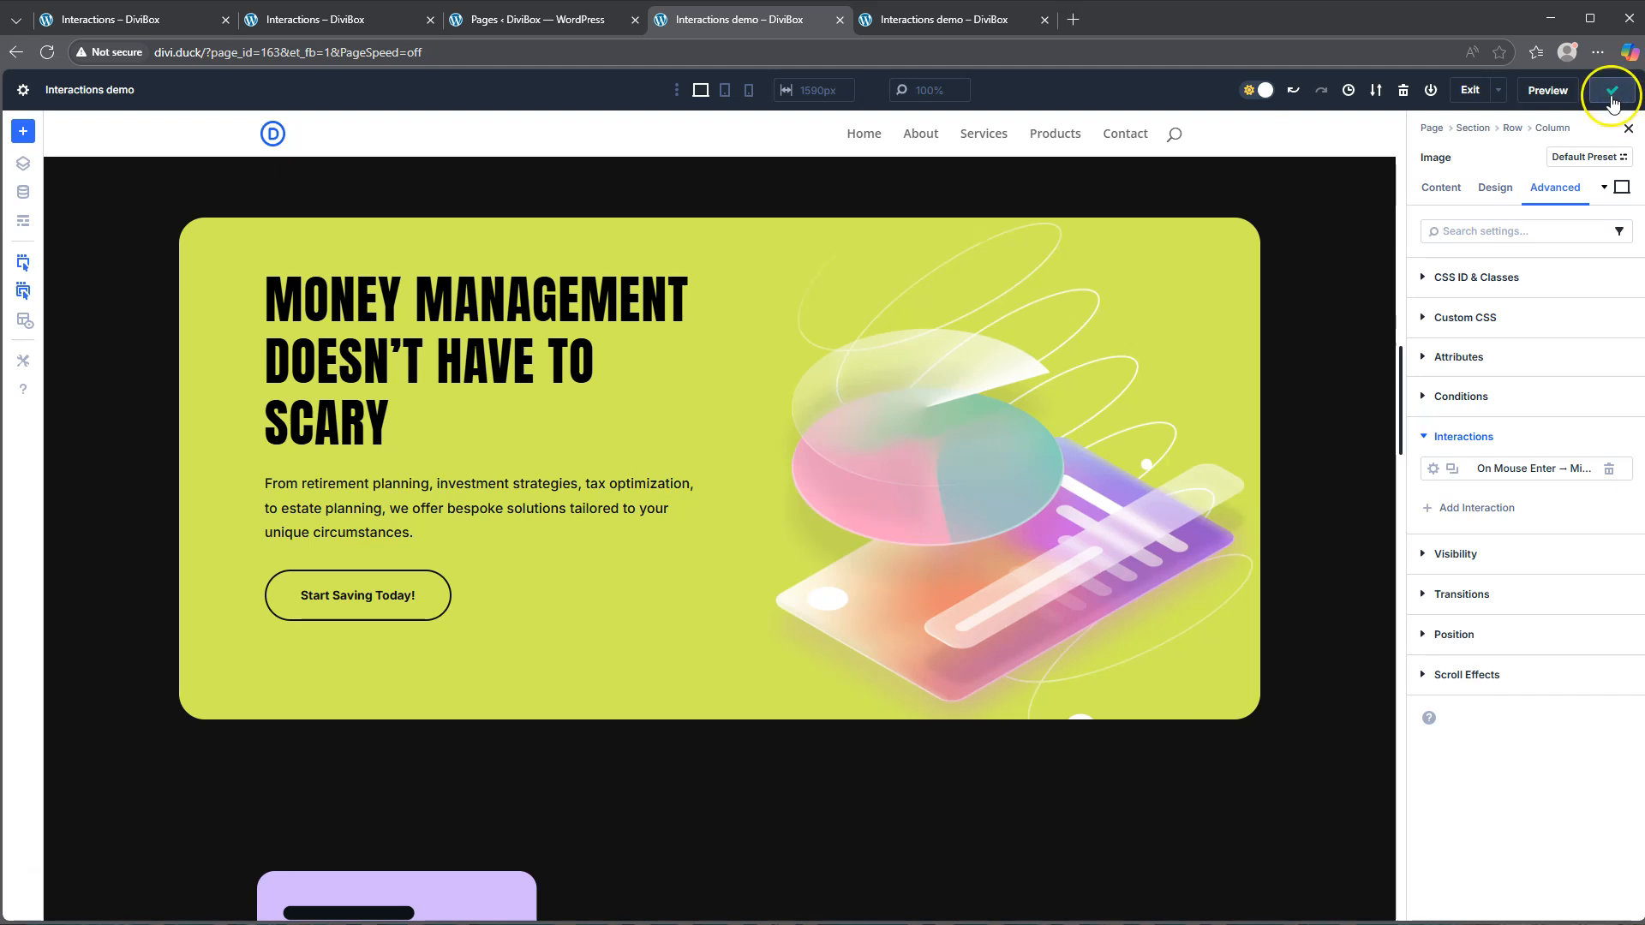
{"action": "left_click", "coordinate": [936, 19]}
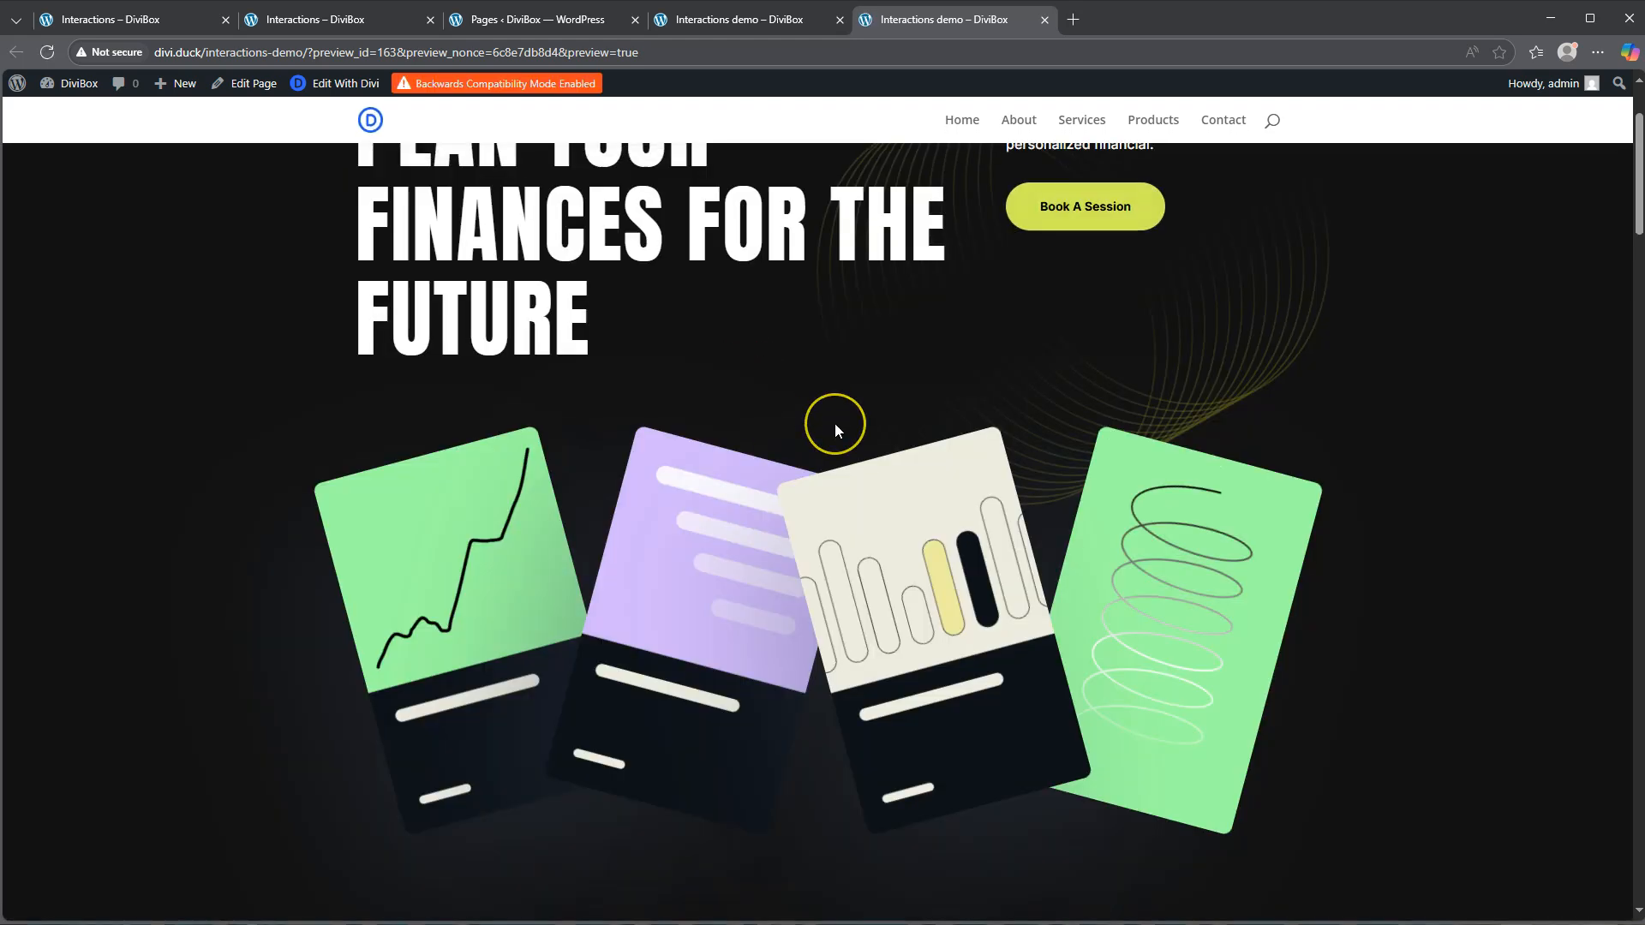
{"action": "scroll", "coordinate": [835, 424], "scroll_direction": "down", "scroll_amount": 12}
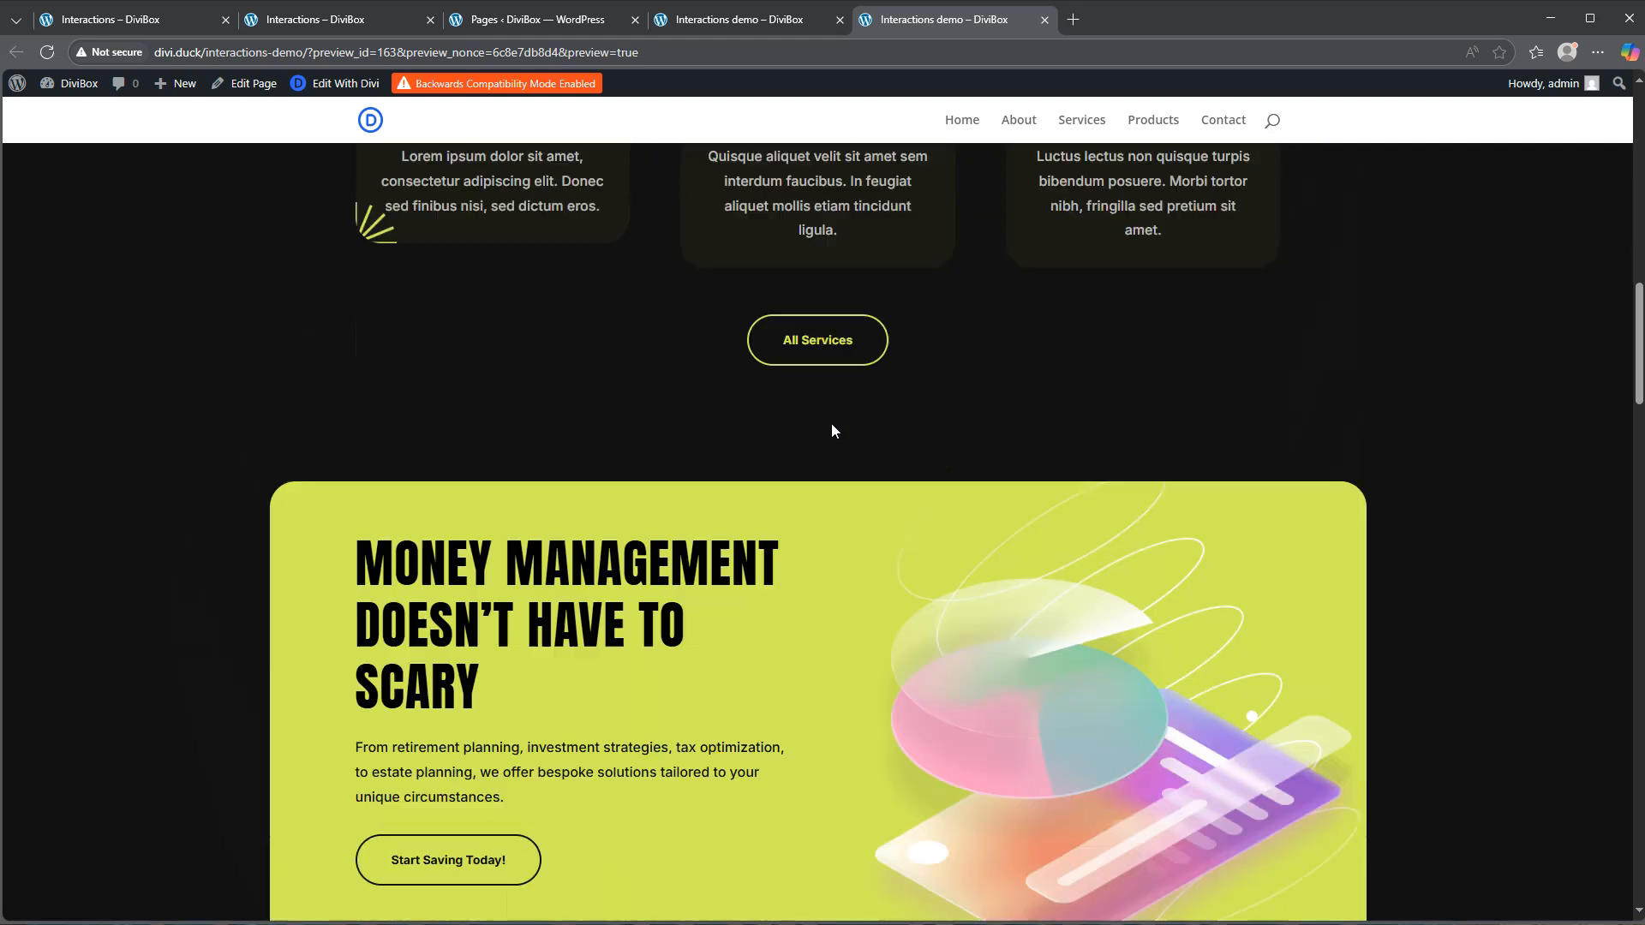
{"action": "scroll", "coordinate": [831, 430], "scroll_direction": "down", "scroll_amount": 5}
{"action": "scroll", "coordinate": [827, 430], "scroll_direction": "down", "scroll_amount": 5}
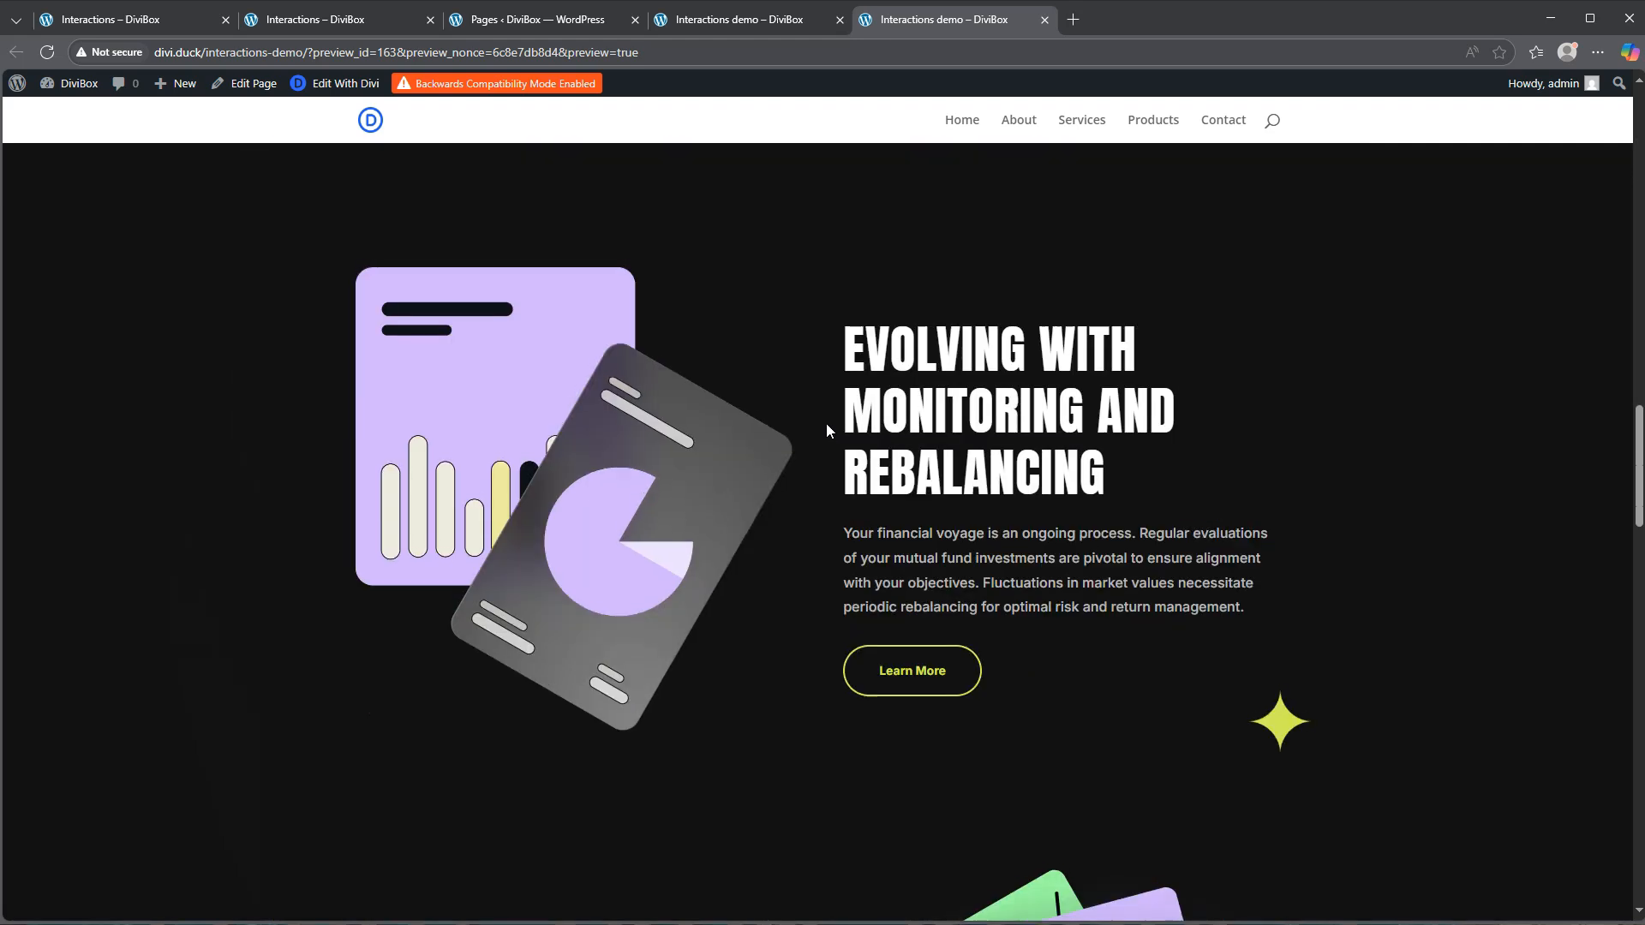
{"action": "scroll", "coordinate": [826, 423], "scroll_direction": "up", "scroll_amount": 5}
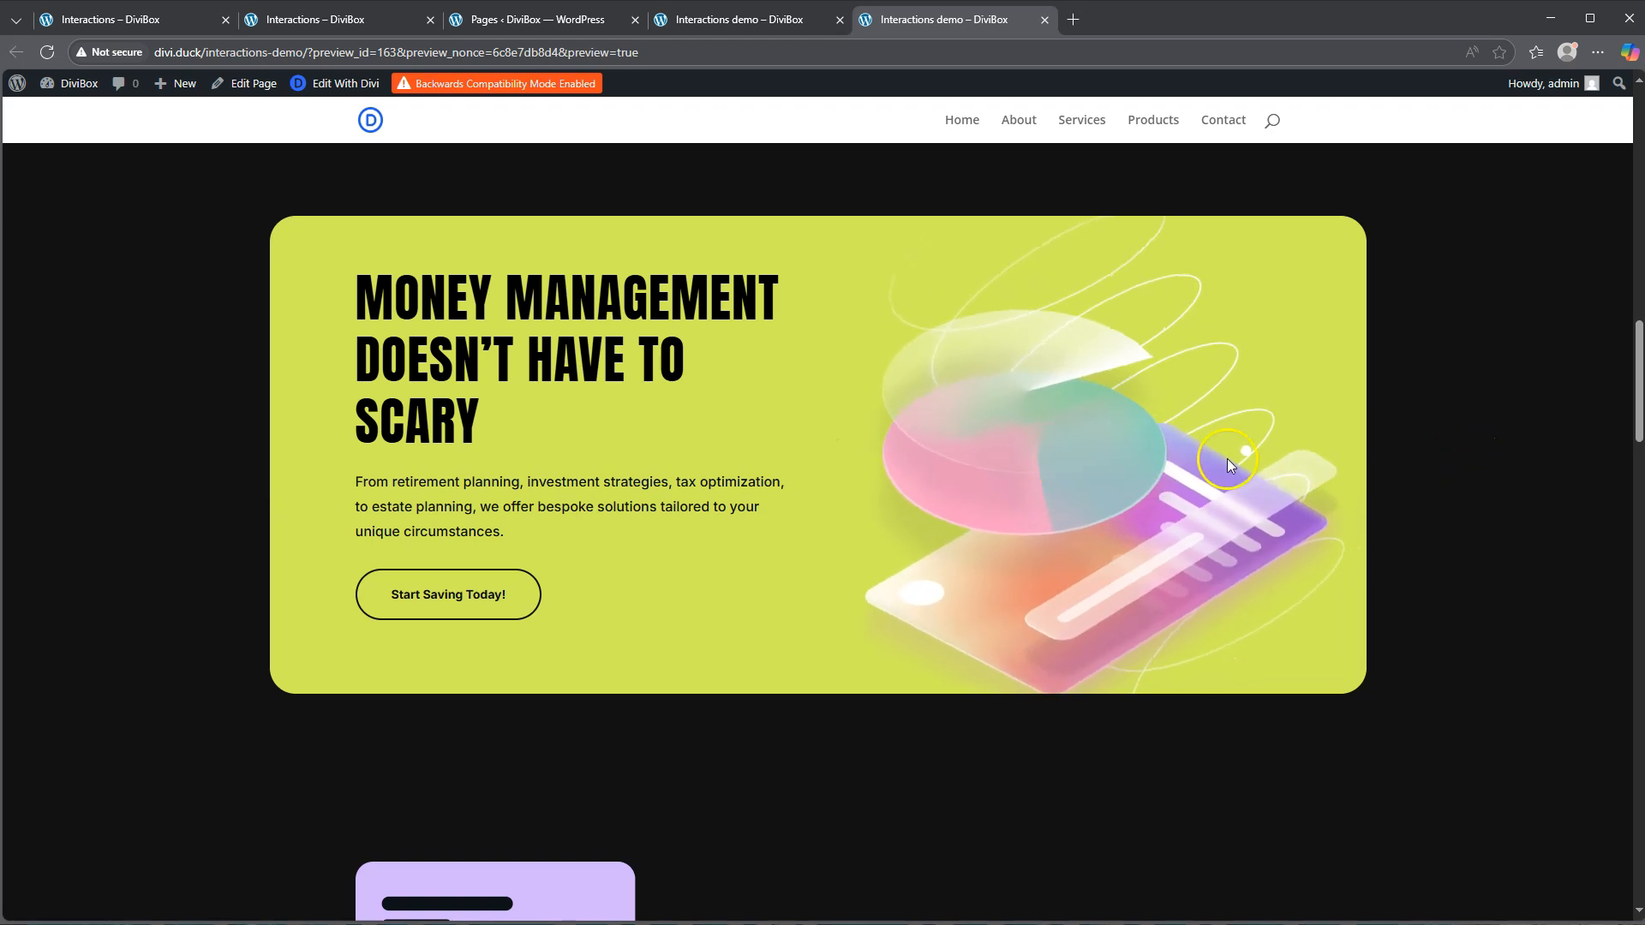
Step: Look through the preview down to the contact form and back up to the money management section
{"action": "scroll", "coordinate": [1064, 458], "scroll_direction": "down", "scroll_amount": 15}
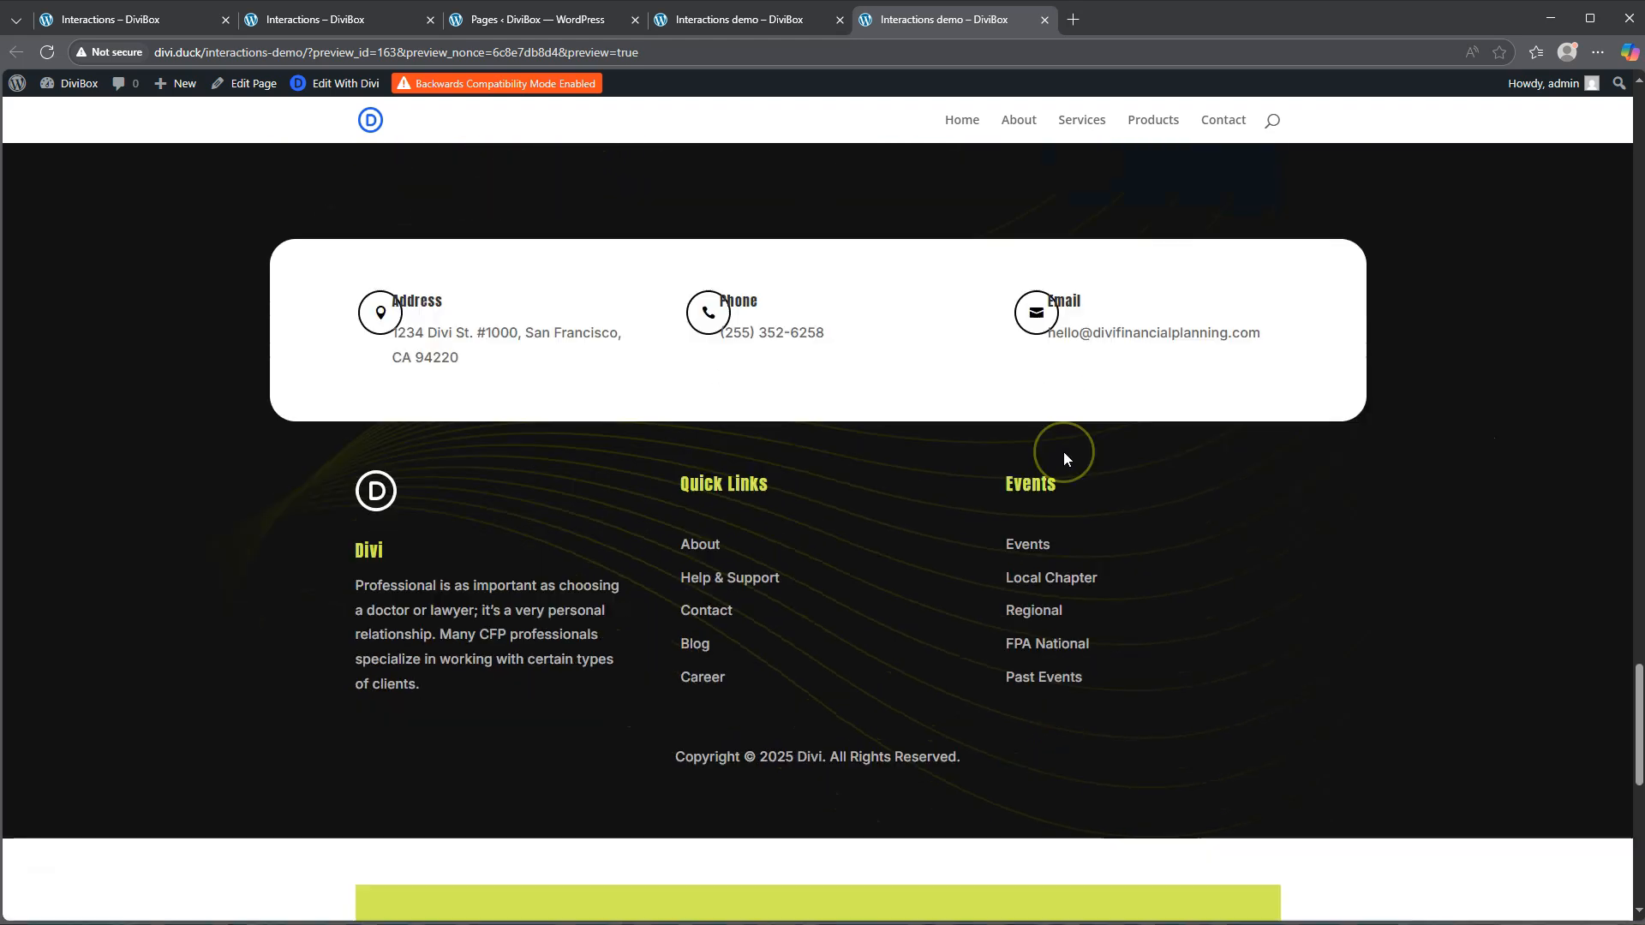
{"action": "scroll", "coordinate": [1062, 451], "scroll_direction": "down", "scroll_amount": 8}
{"action": "scroll", "coordinate": [1208, 415], "scroll_direction": "up", "scroll_amount": 7}
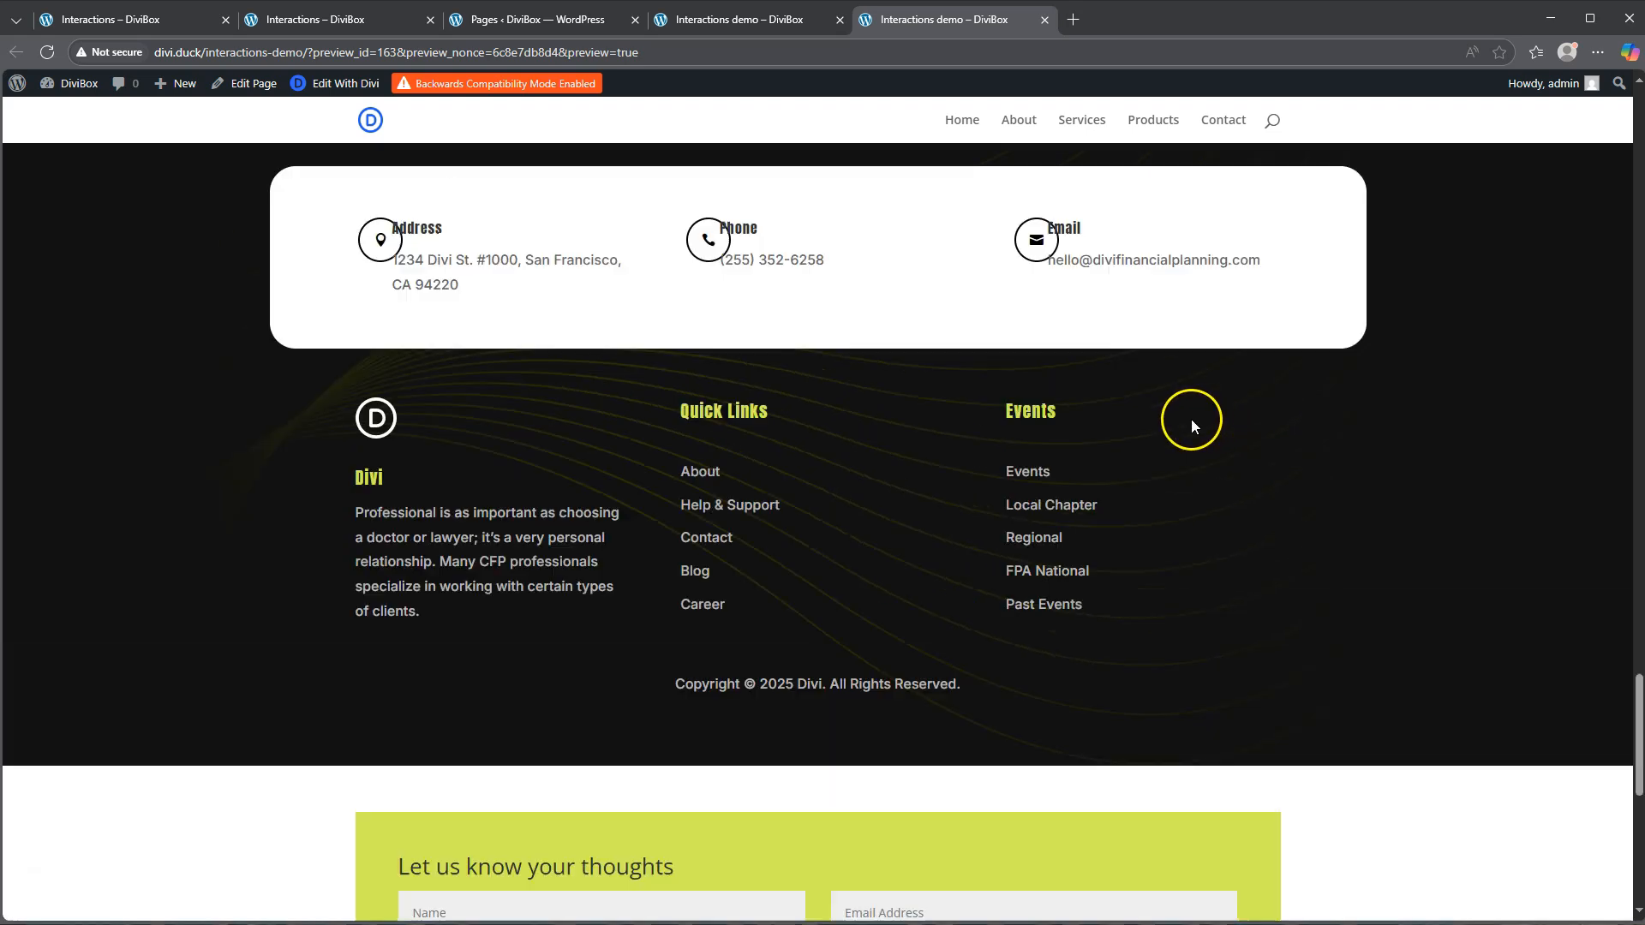
{"action": "scroll", "coordinate": [1191, 426], "scroll_direction": "up", "scroll_amount": 15}
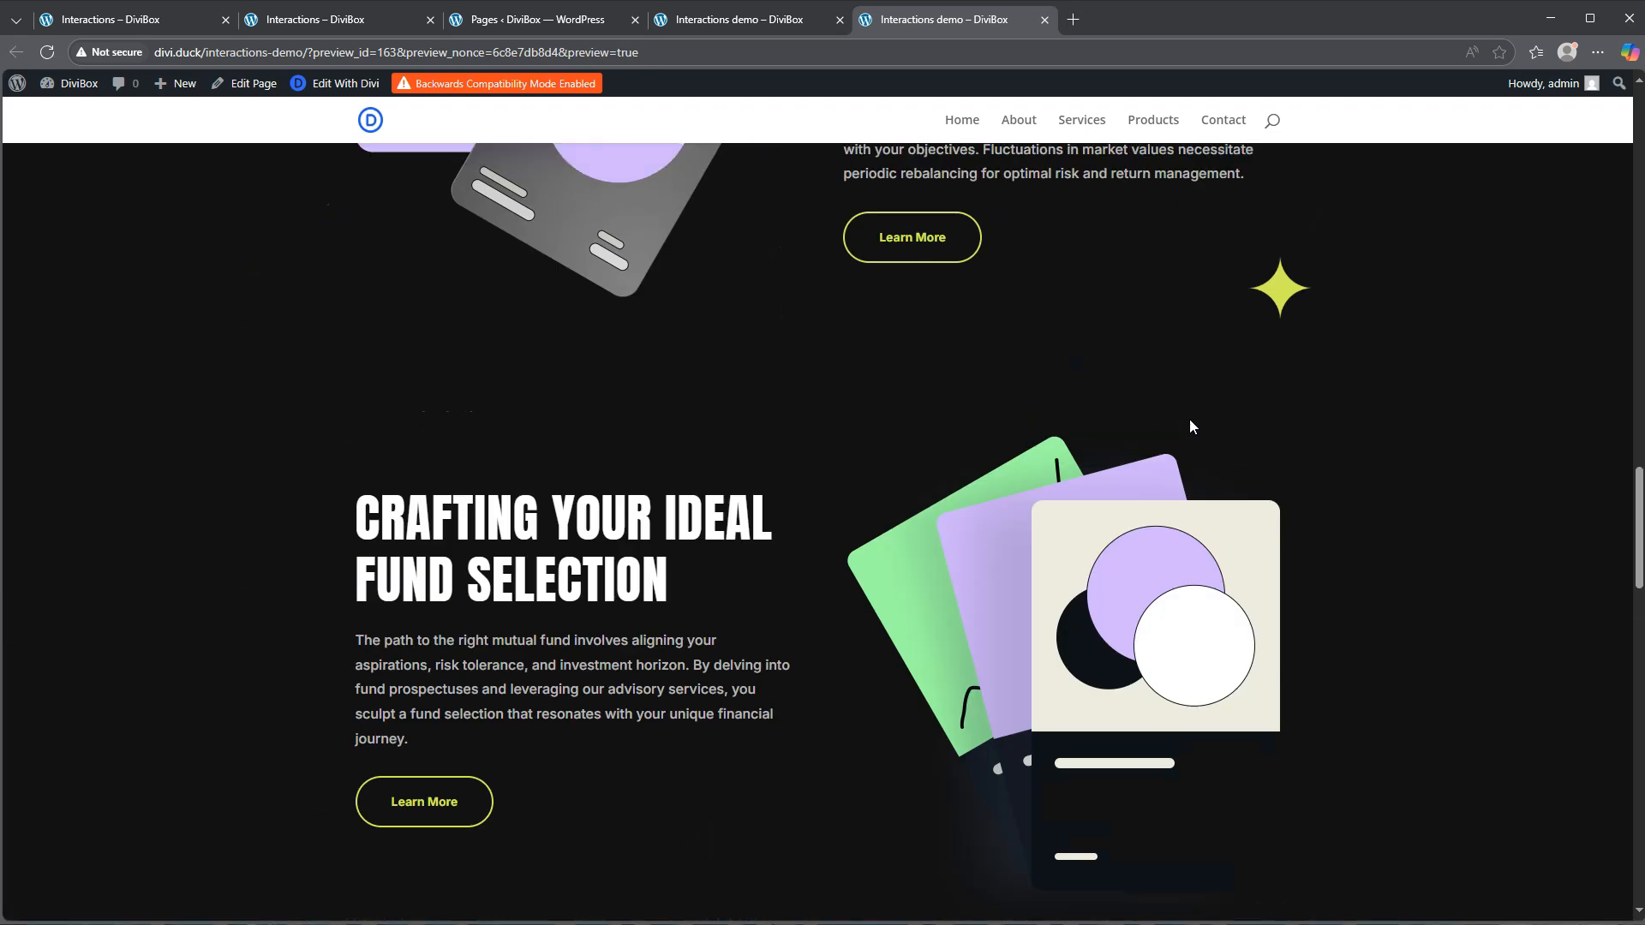
{"action": "scroll", "coordinate": [1191, 426], "scroll_direction": "up", "scroll_amount": 1}
{"action": "scroll", "coordinate": [1191, 426], "scroll_direction": "down", "scroll_amount": 4}
{"action": "scroll", "coordinate": [1191, 425], "scroll_direction": "up", "scroll_amount": 6}
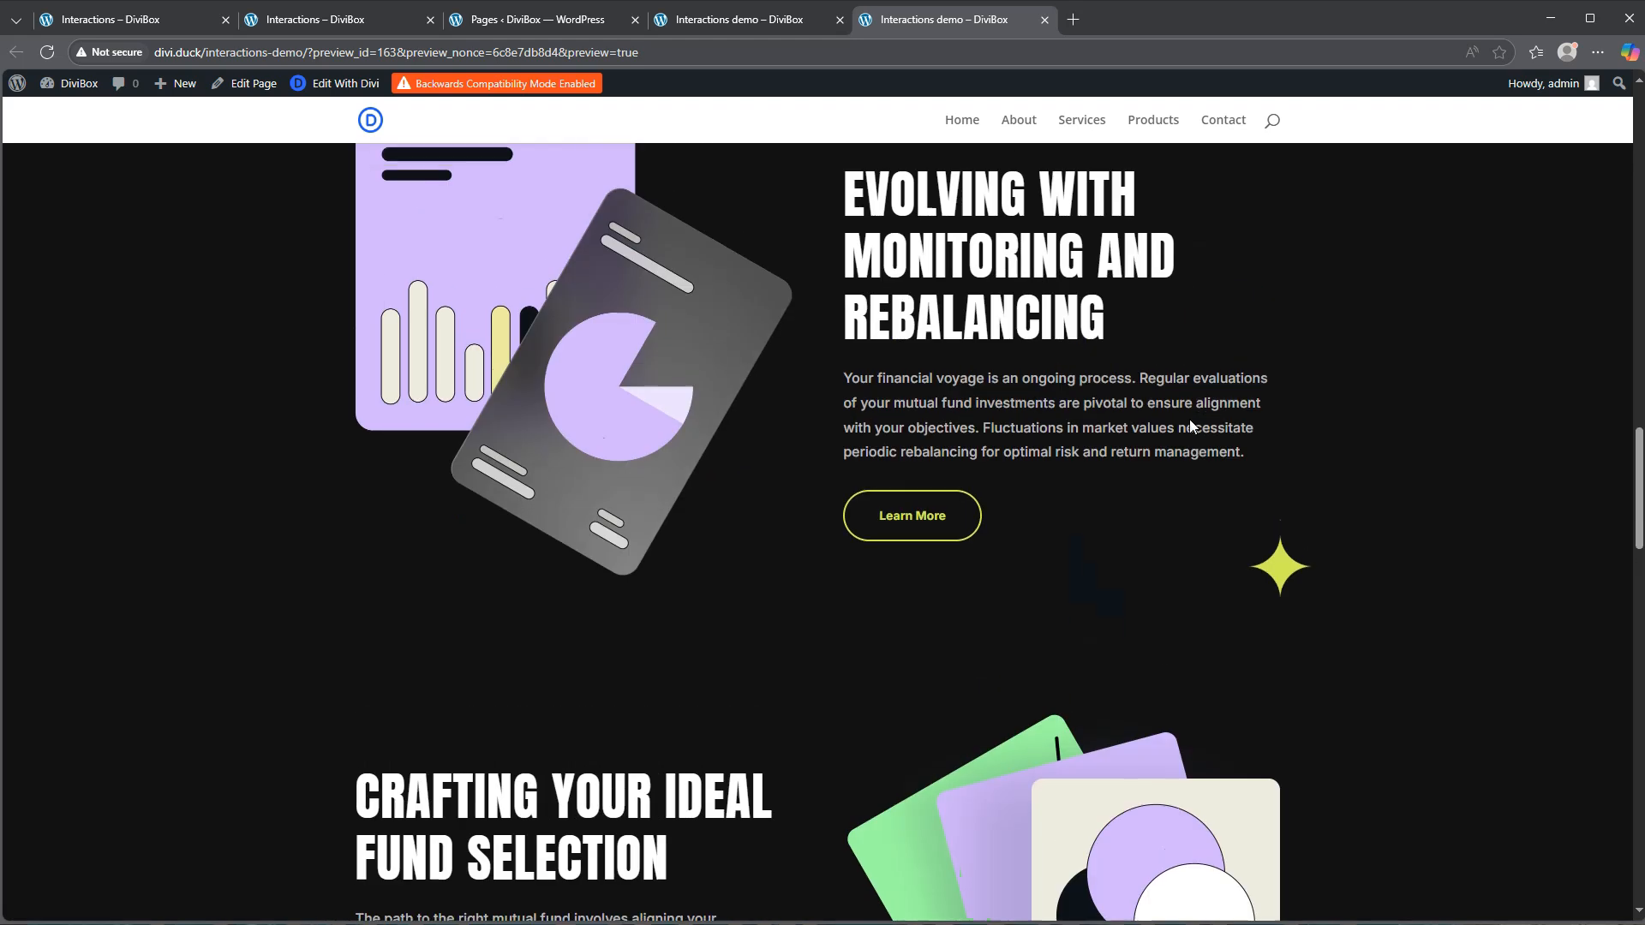
{"action": "scroll", "coordinate": [1189, 419], "scroll_direction": "up", "scroll_amount": 5}
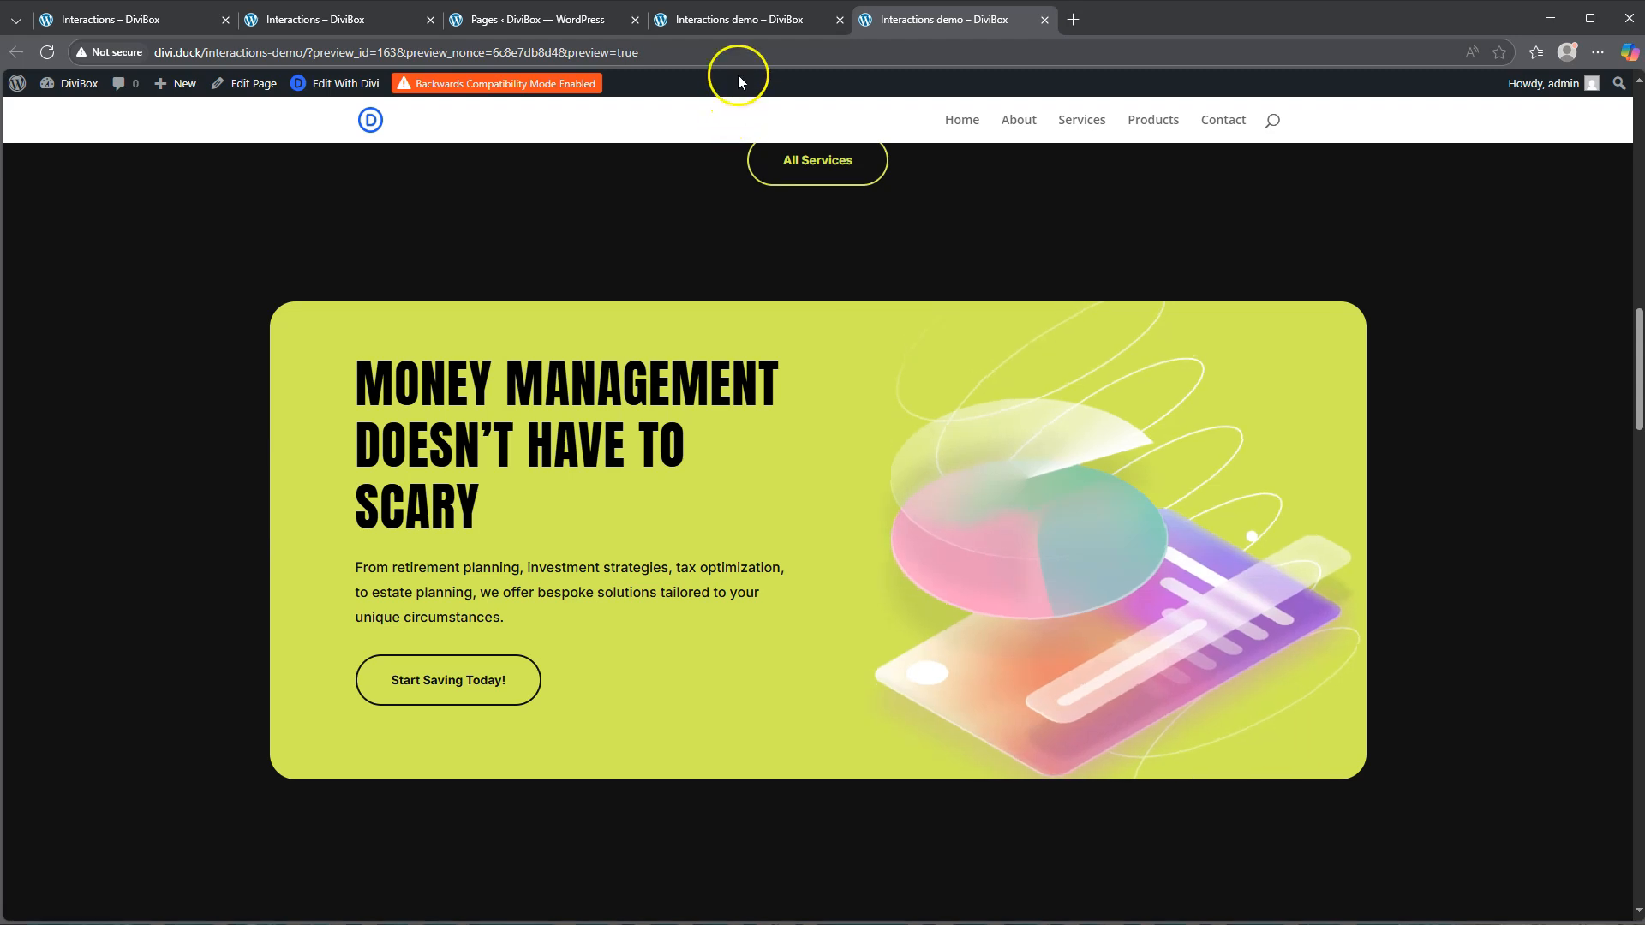
Step: Return to the page builder and give the image beside the Evolving With Monitoring and Rebalancing heading the admin label Monitoring Image
{"action": "left_click", "coordinate": [747, 25]}
{"action": "scroll", "coordinate": [613, 585], "scroll_direction": "down", "scroll_amount": 5}
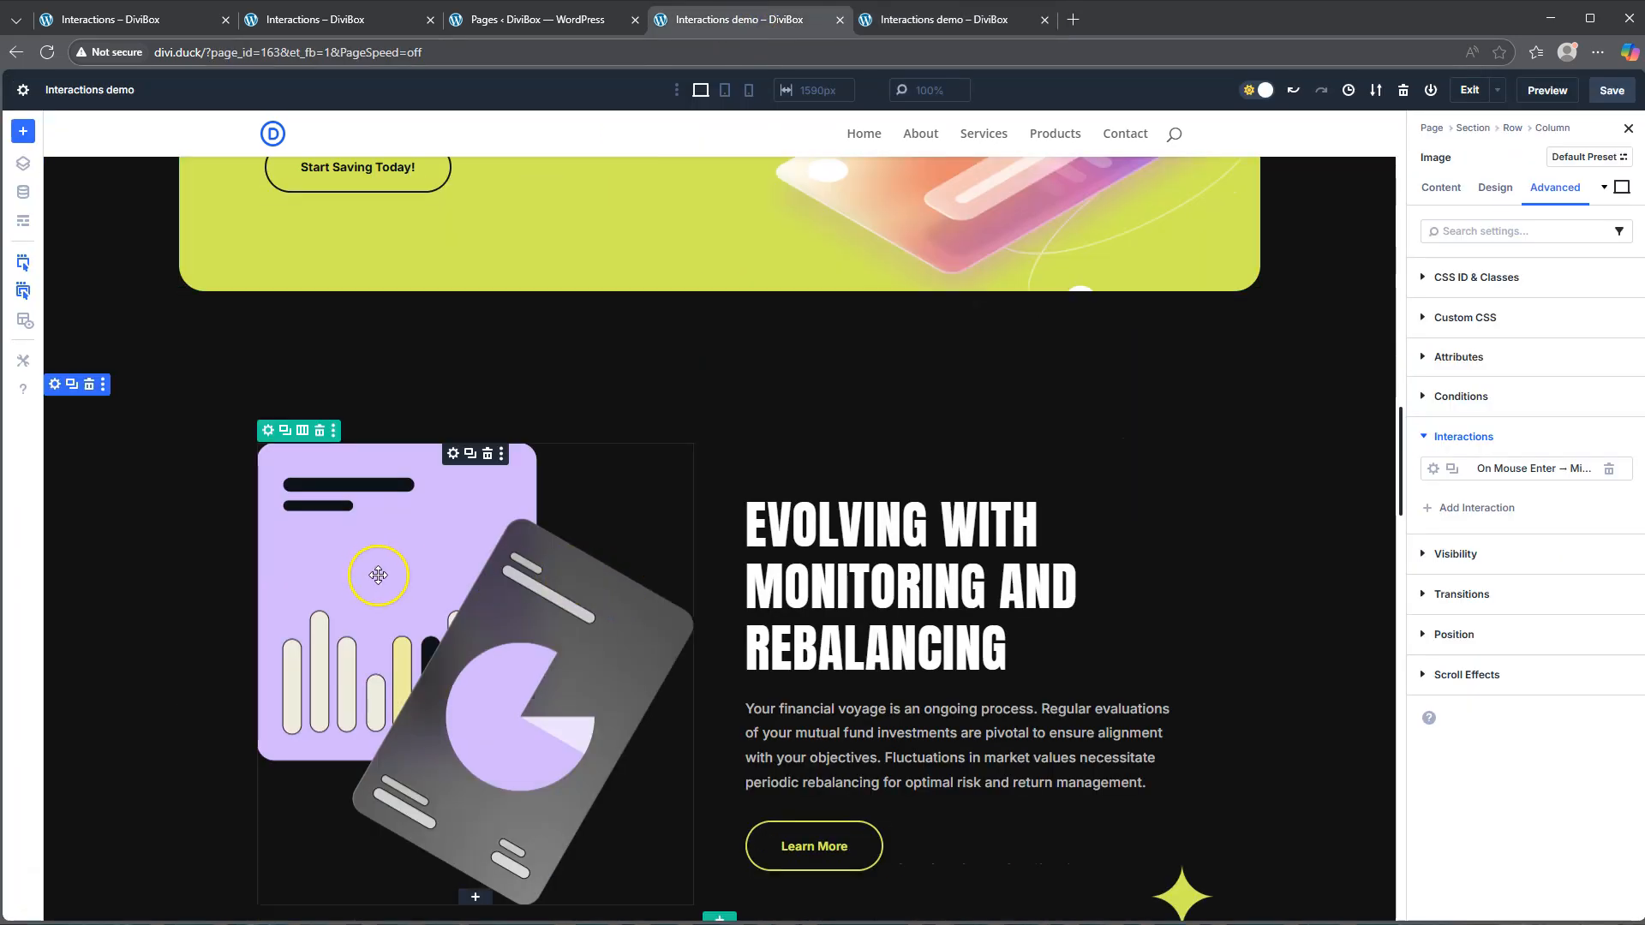
{"action": "left_click", "coordinate": [452, 453]}
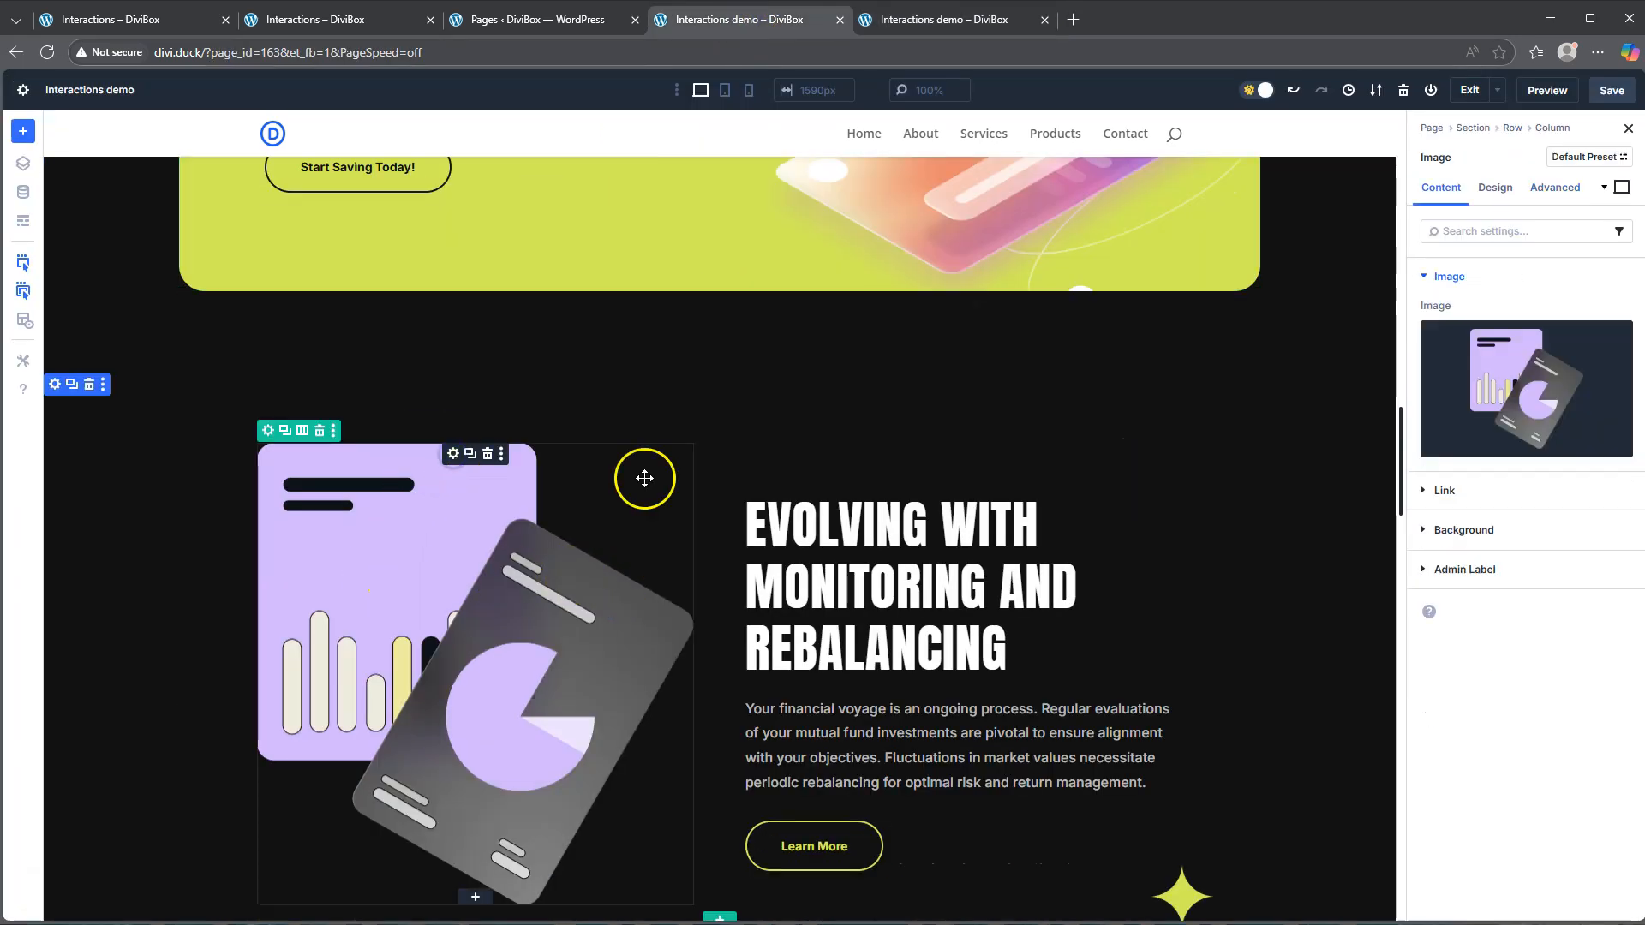
{"action": "left_click", "coordinate": [1506, 584]}
{"action": "left_click", "coordinate": [1474, 451]}
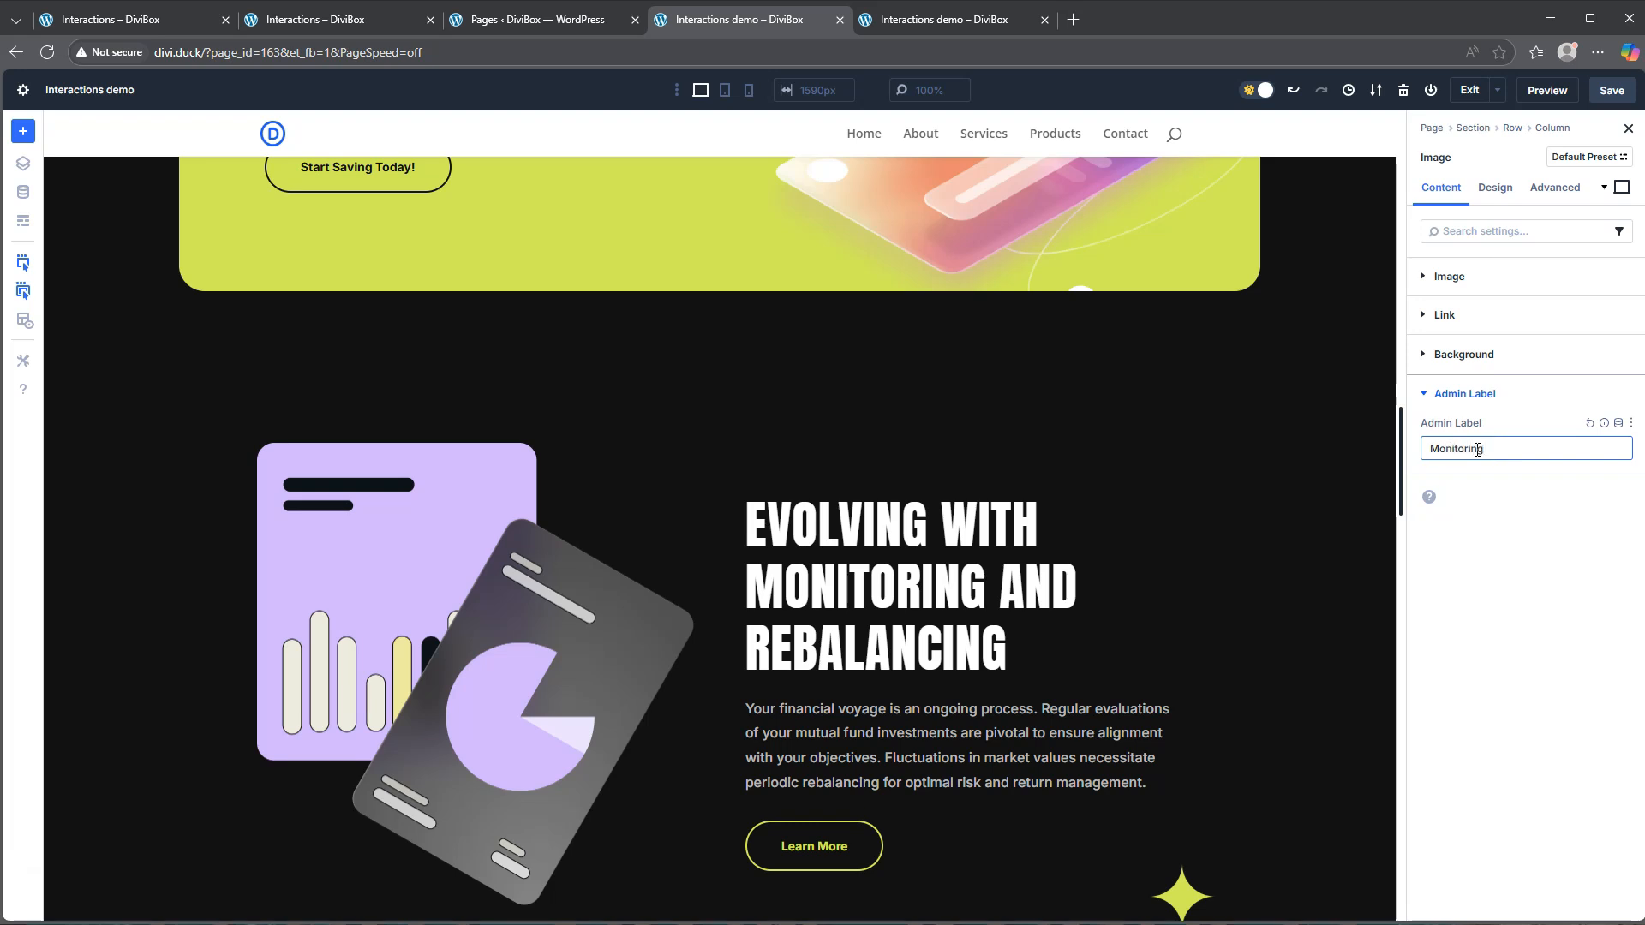
{"action": "left_click", "coordinate": [1472, 595]}
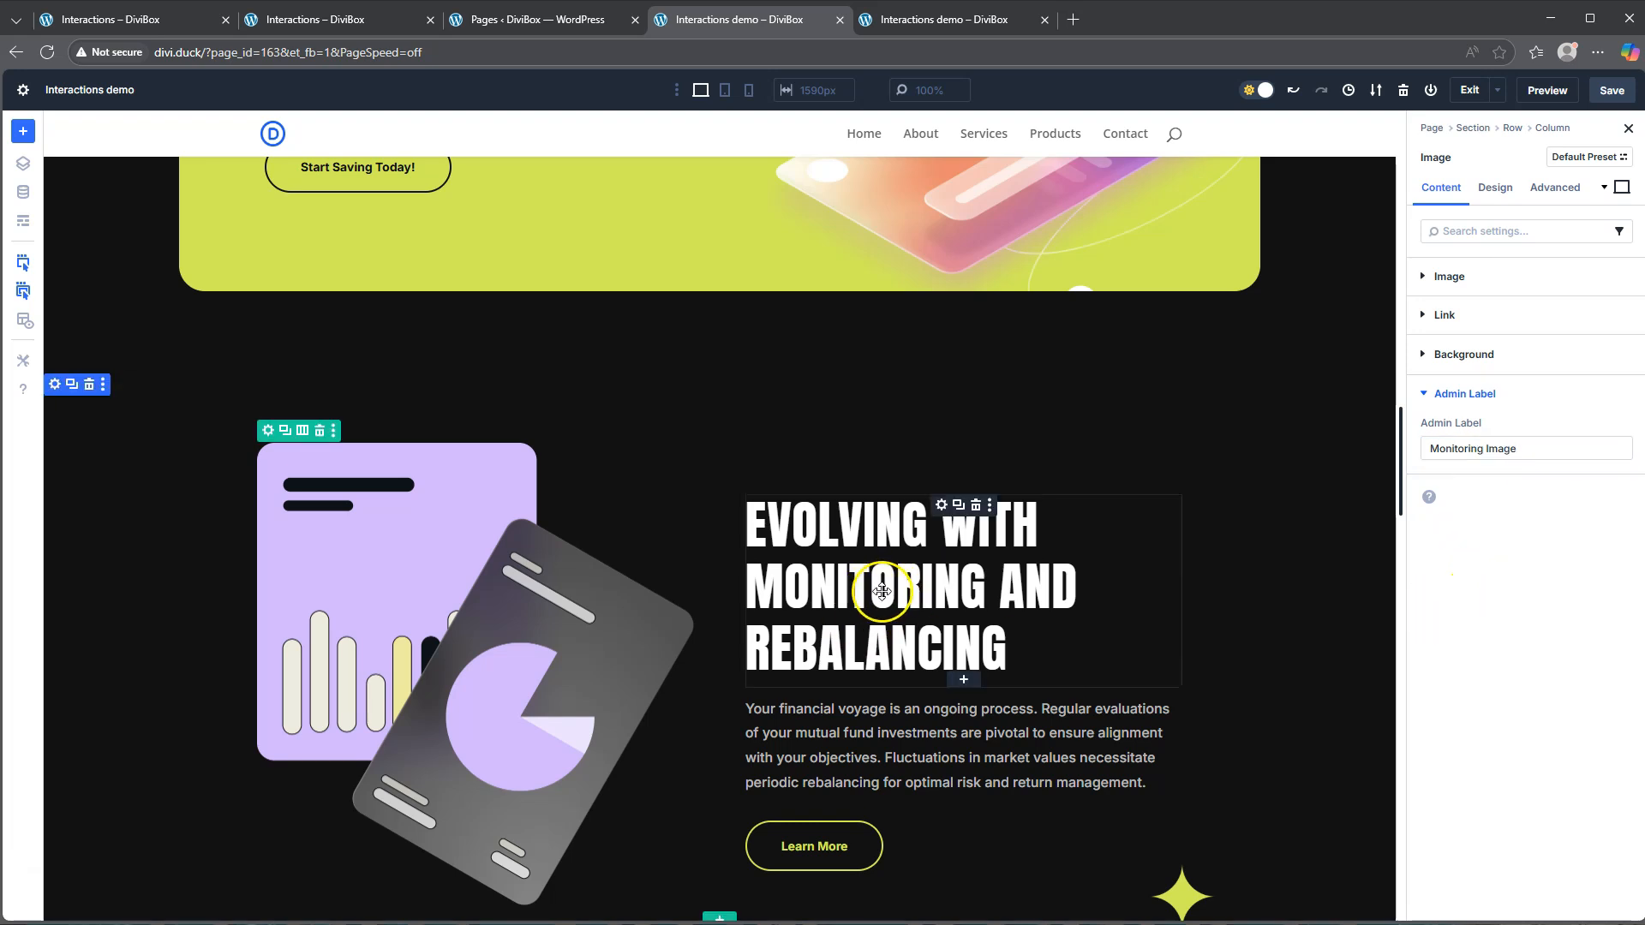
Step: Add an interaction to the monitoring image with the Mouse Enter trigger and the Mirror Mouse Movement effect
{"action": "left_click", "coordinate": [1546, 190]}
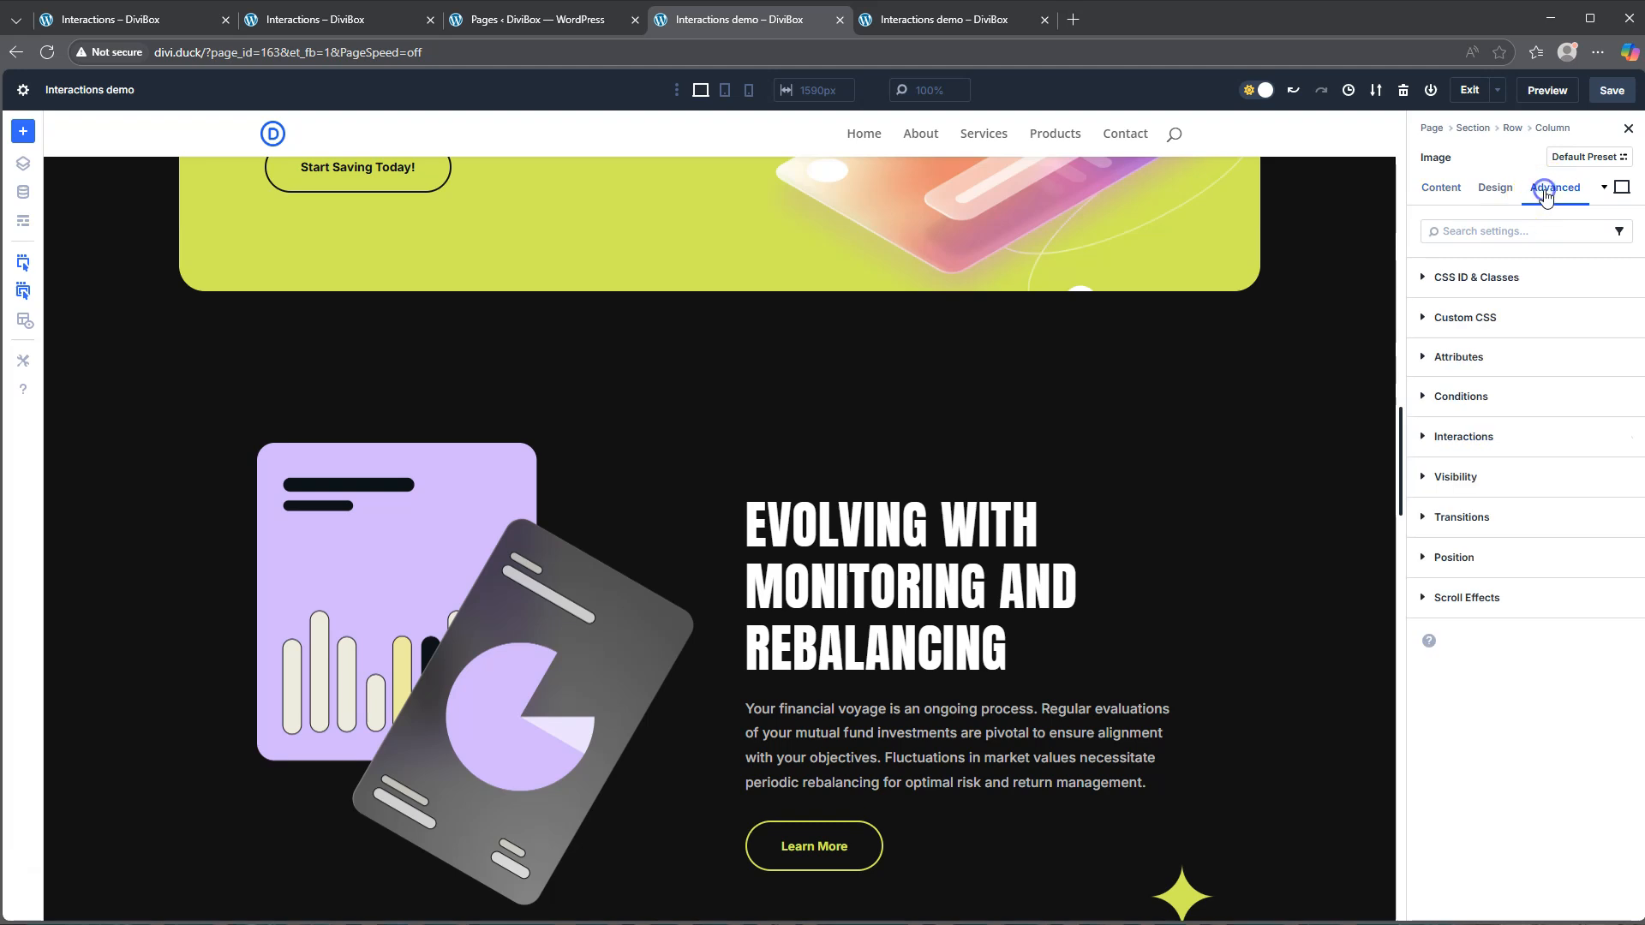
{"action": "left_click", "coordinate": [1464, 437]}
{"action": "left_click", "coordinate": [1467, 478]}
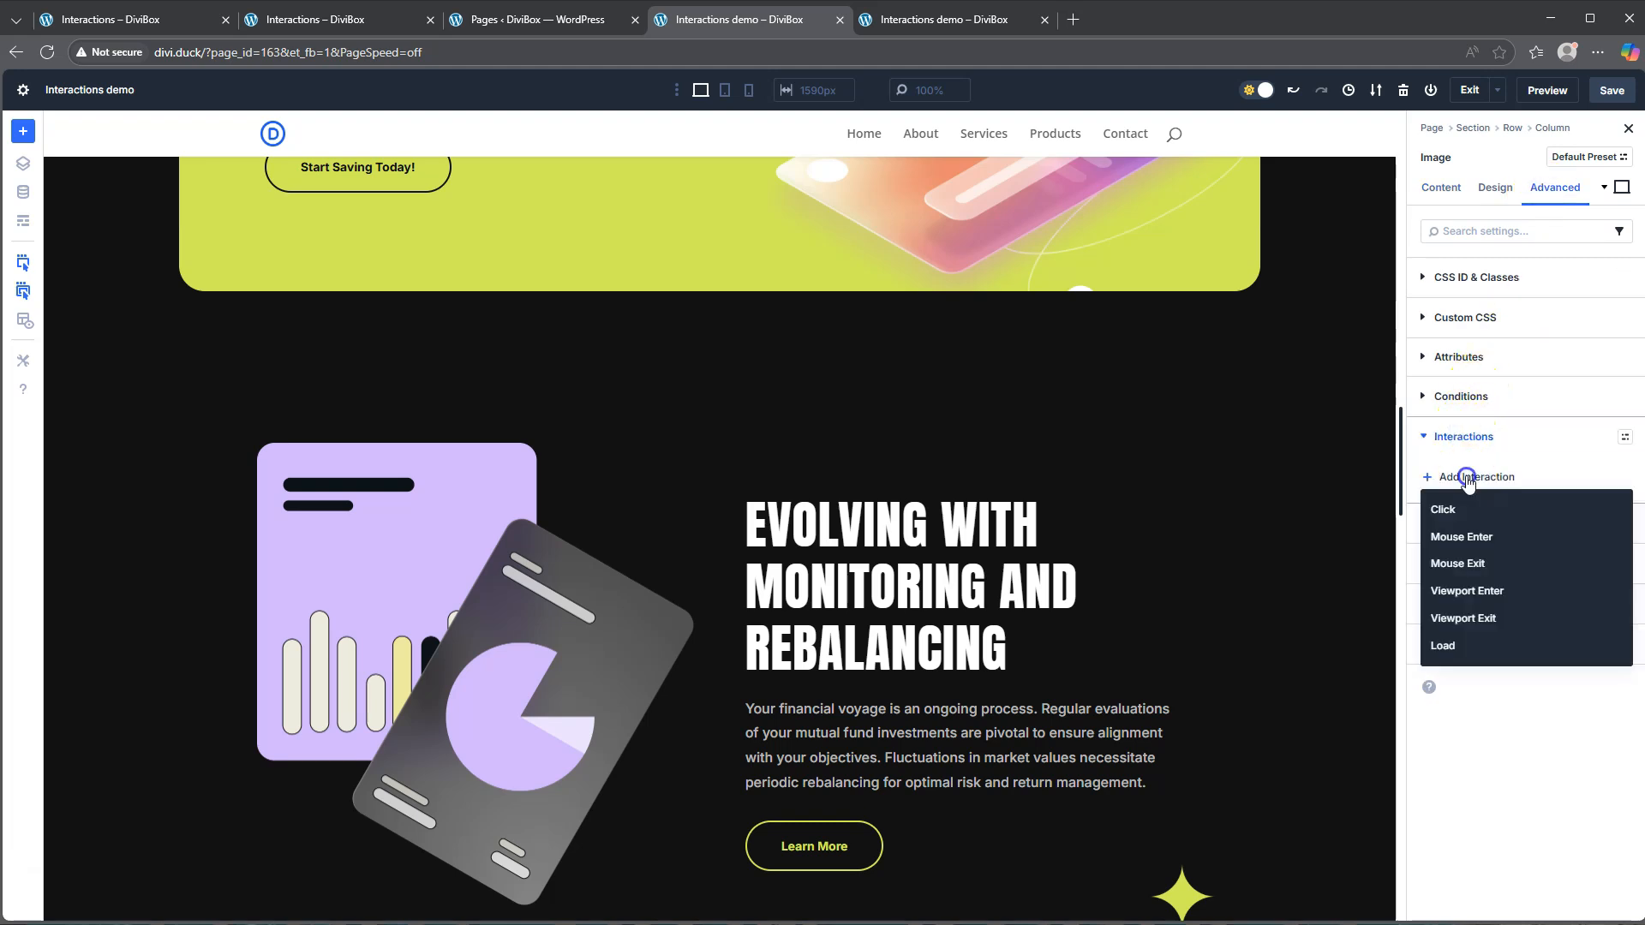
{"action": "left_click", "coordinate": [1468, 538]}
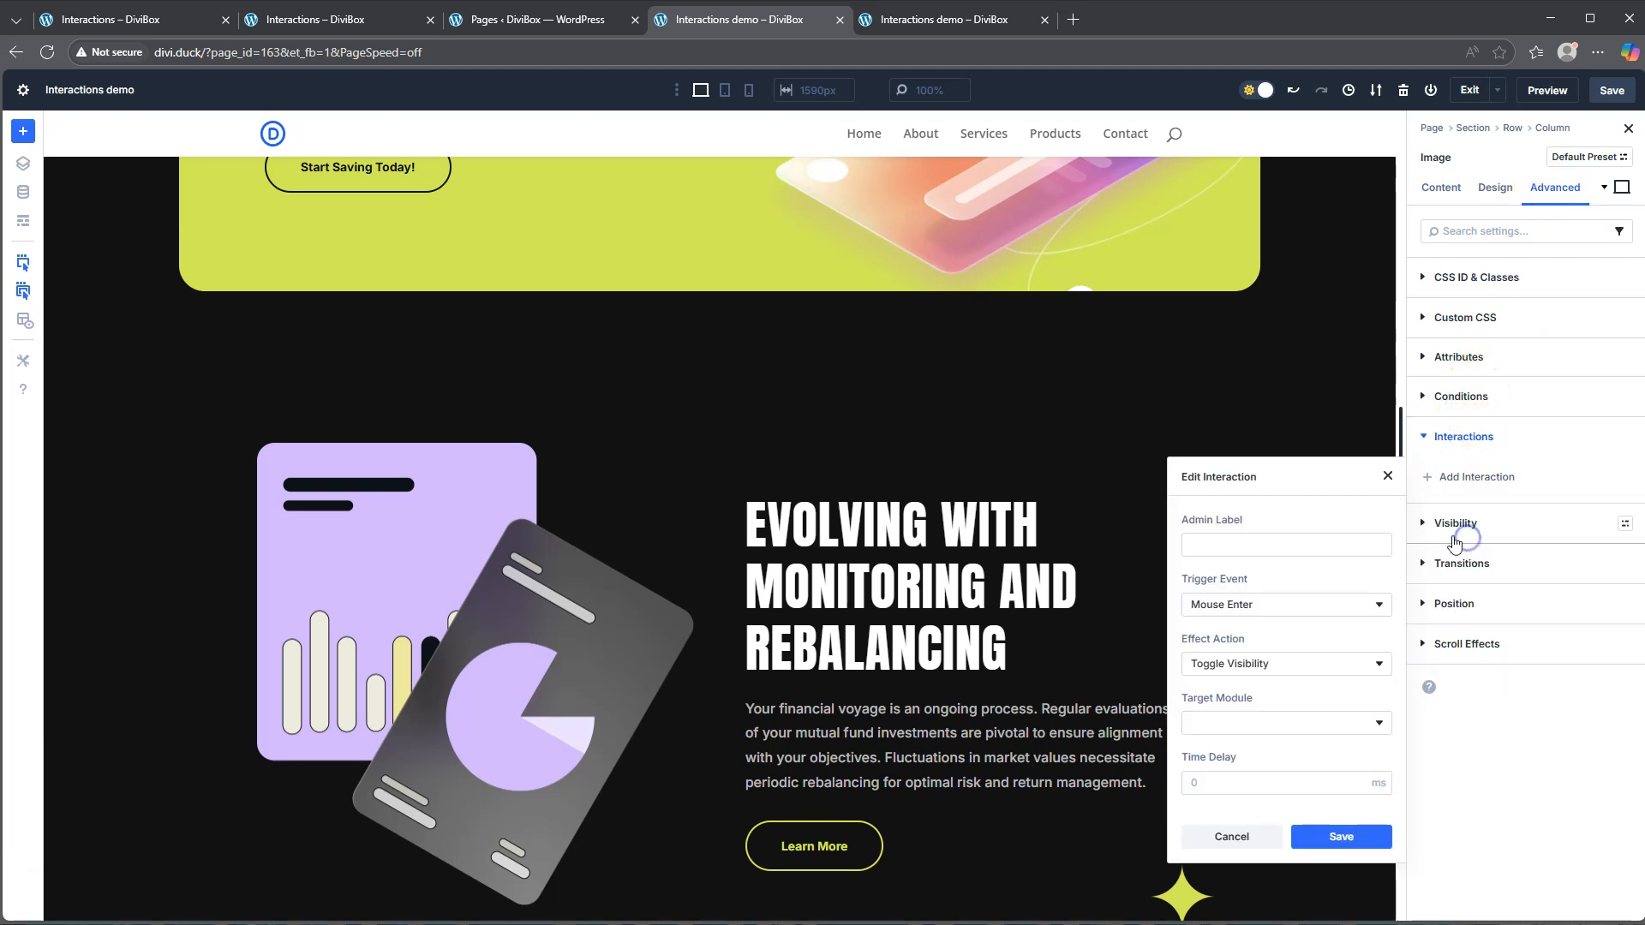
{"action": "left_click", "coordinate": [1249, 666]}
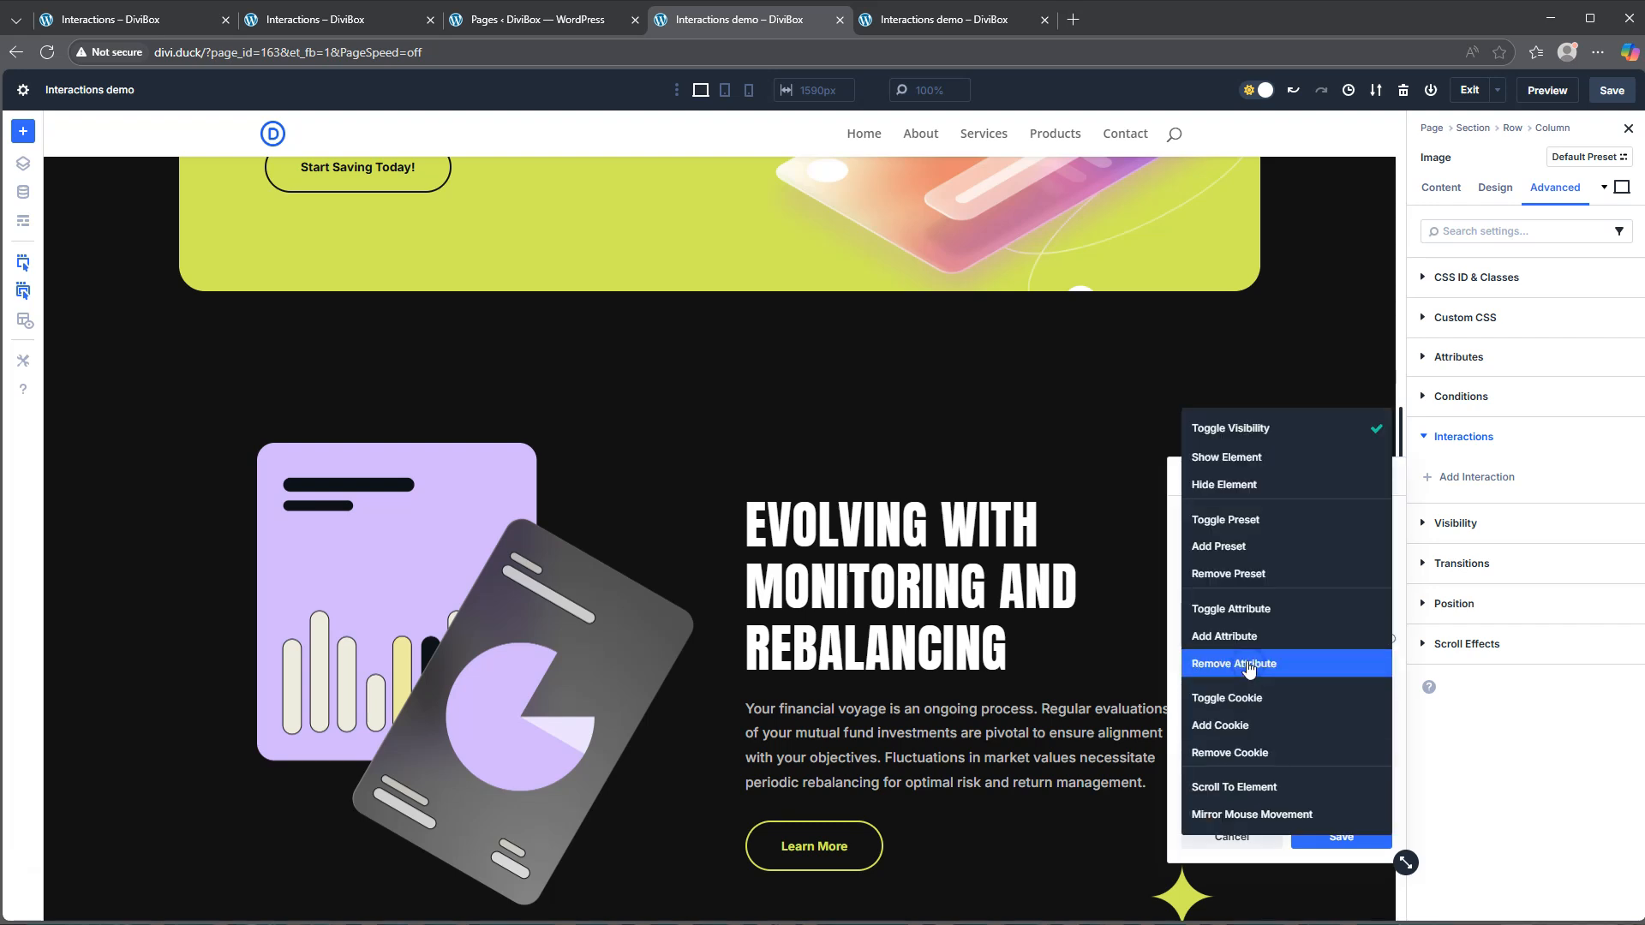
{"action": "left_click", "coordinate": [1255, 814]}
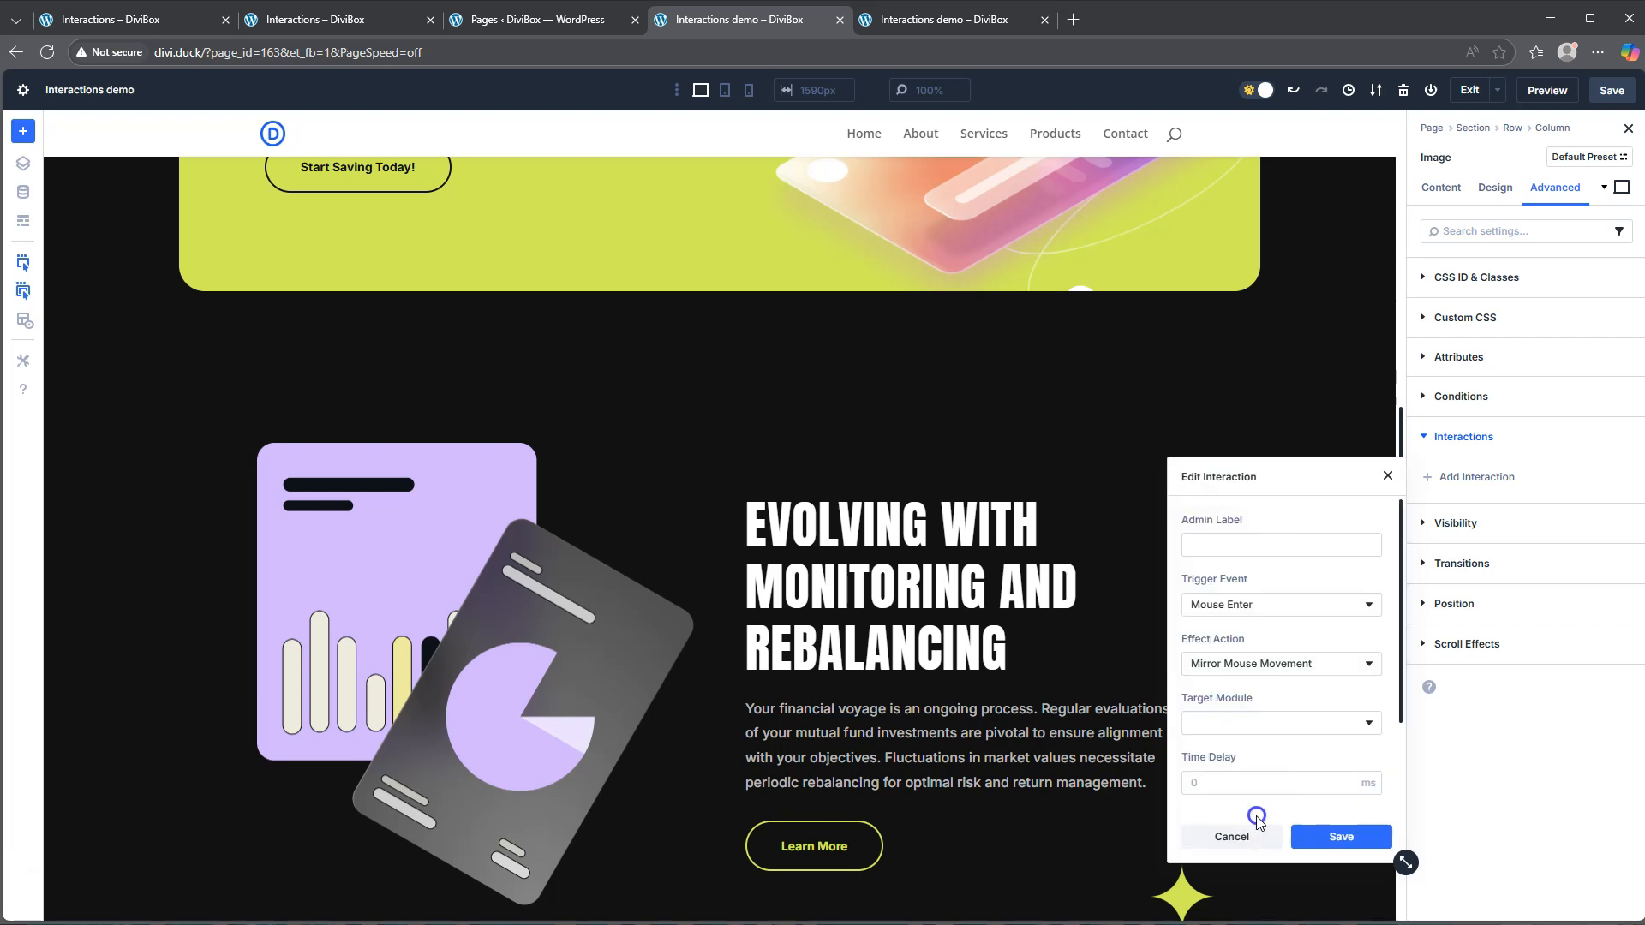
Step: Target the new interaction at Image (Monitoring Image)
{"action": "scroll", "coordinate": [1298, 694], "scroll_direction": "down", "scroll_amount": 2}
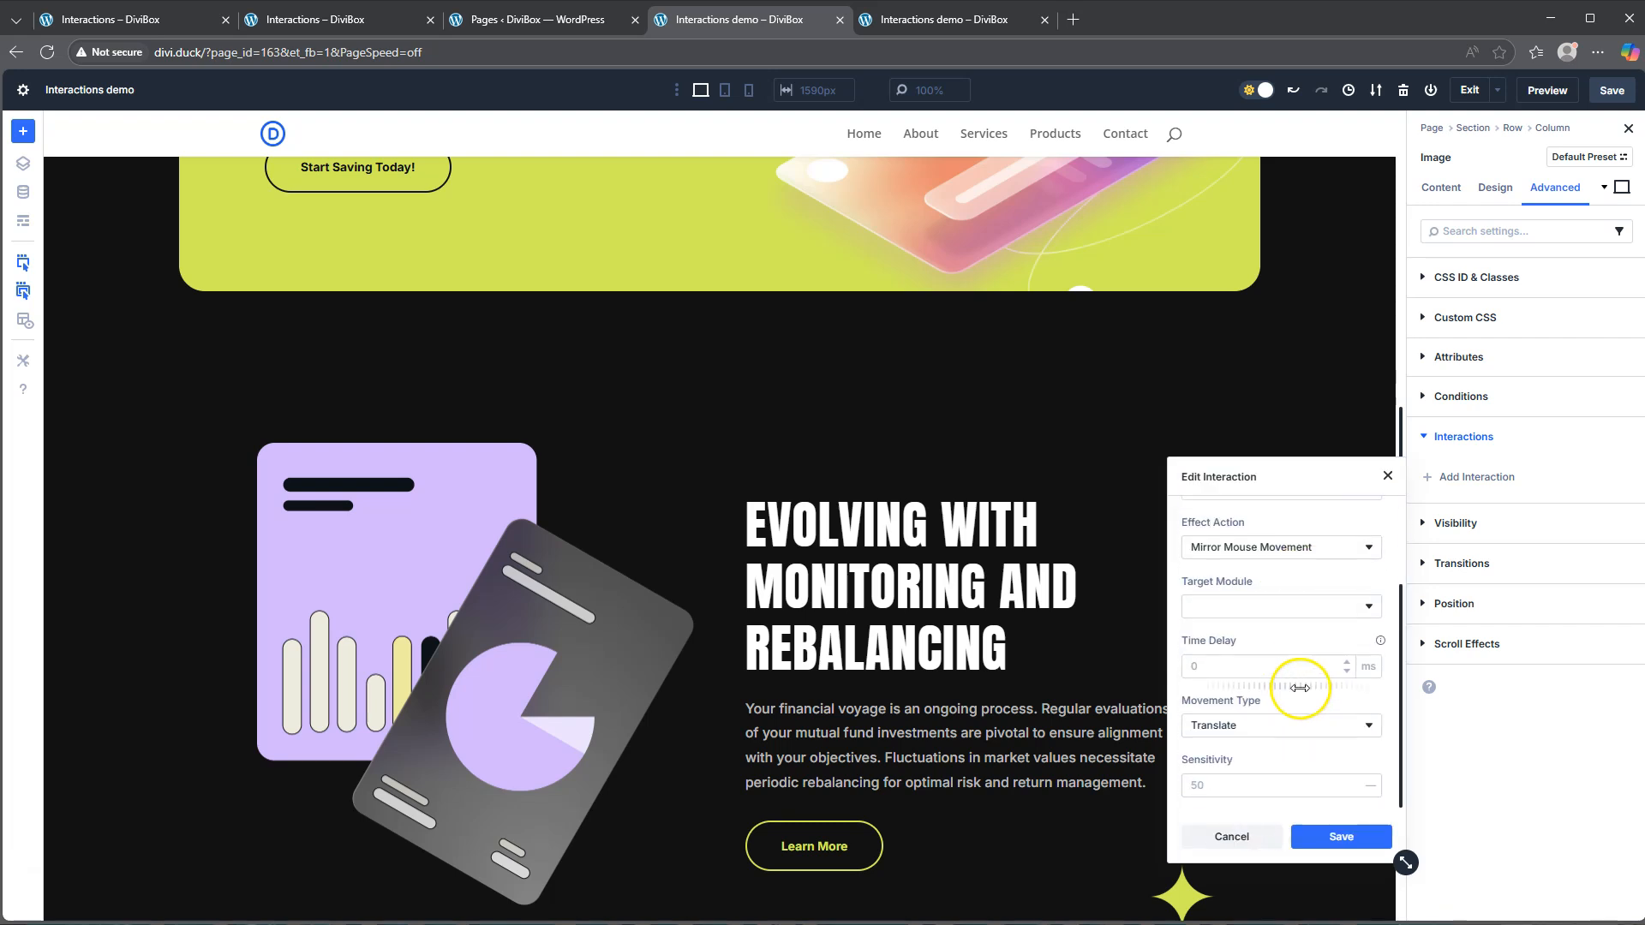
{"action": "left_click", "coordinate": [1287, 610]}
{"action": "scroll", "coordinate": [1277, 617], "scroll_direction": "down", "scroll_amount": 5}
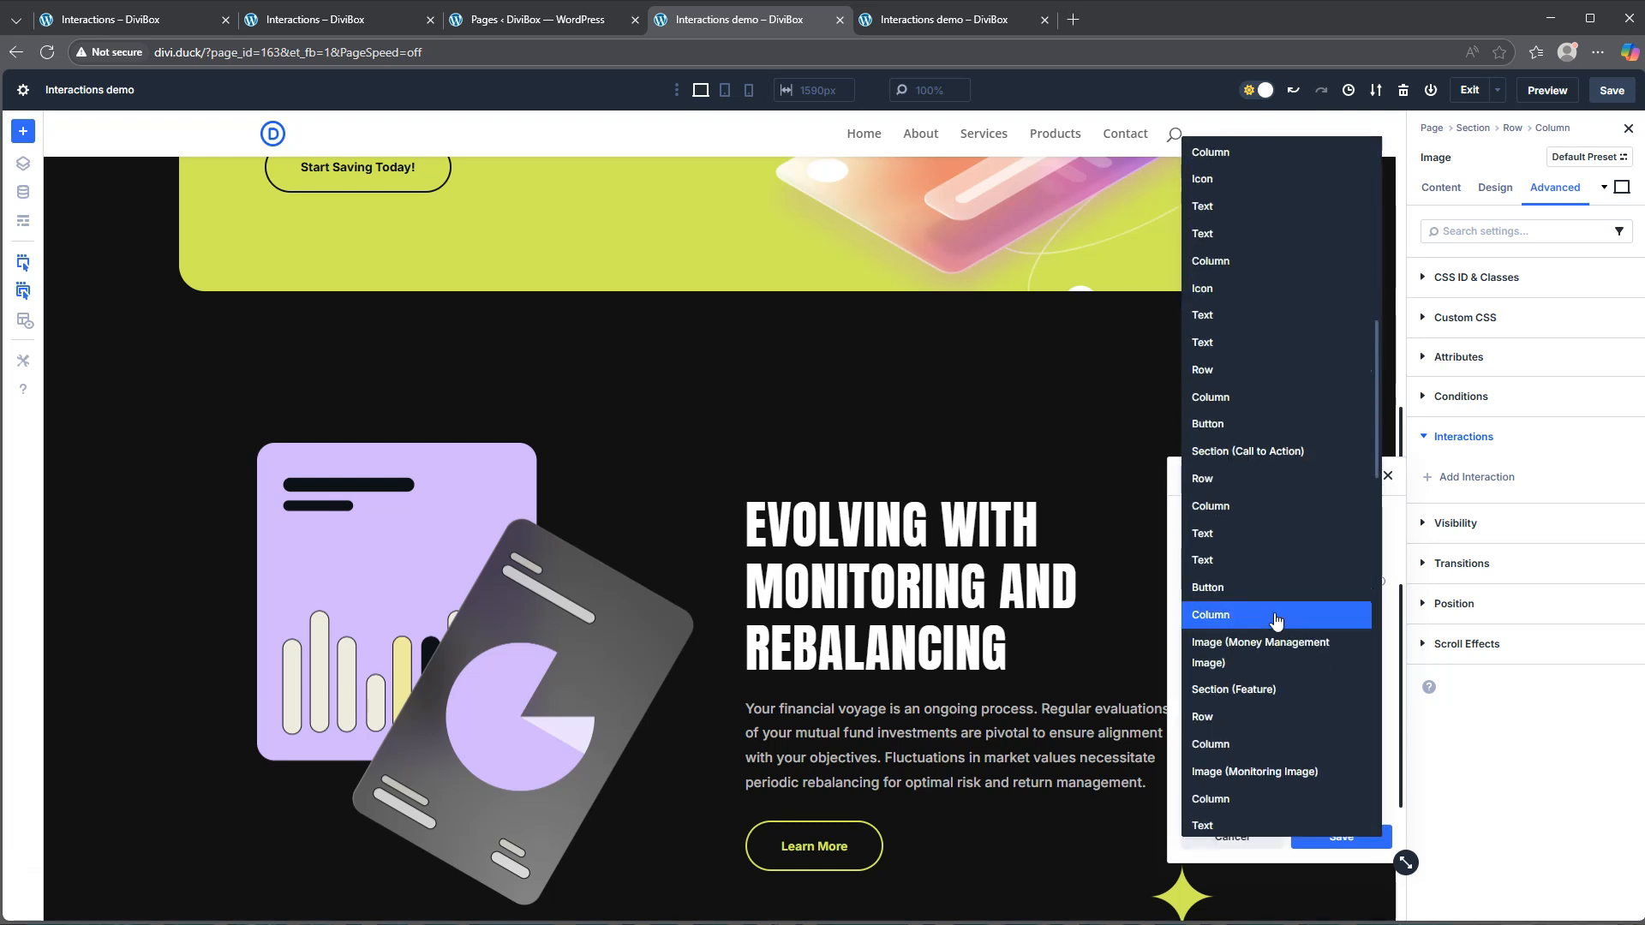
{"action": "scroll", "coordinate": [1269, 677], "scroll_direction": "down", "scroll_amount": 1}
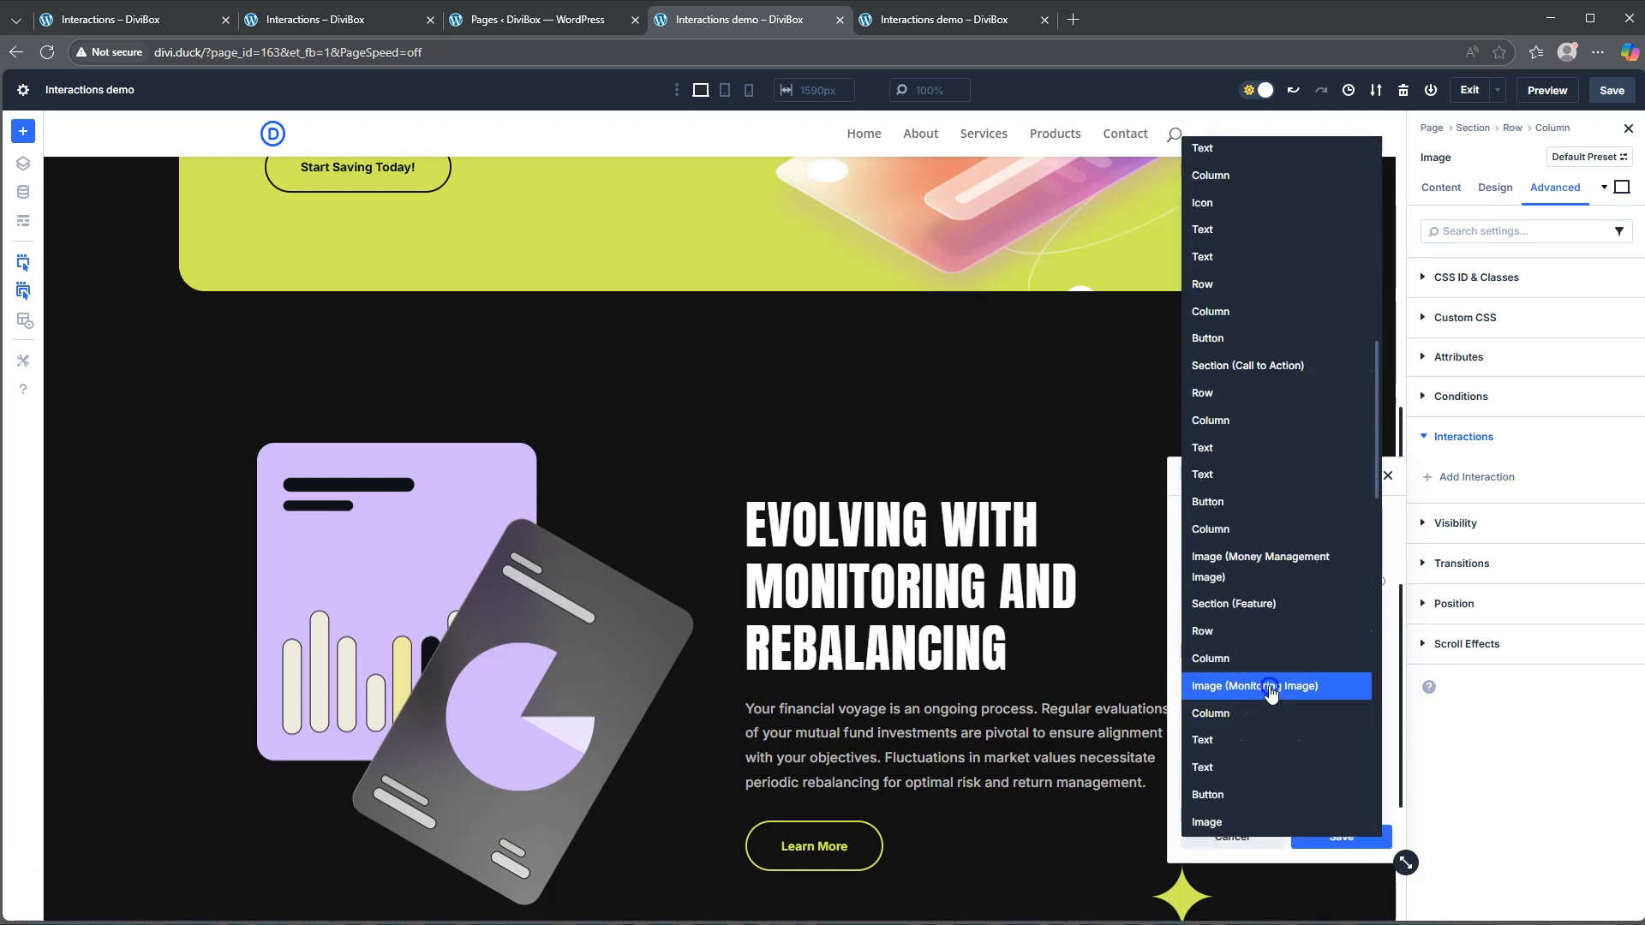
{"action": "left_click", "coordinate": [1271, 692]}
Step: Set the monitoring image interaction's movement type to Scale and its sensitivity to 30, and save the interaction
{"action": "scroll", "coordinate": [1267, 685], "scroll_direction": "down", "scroll_amount": 1}
{"action": "left_click", "coordinate": [1261, 728]}
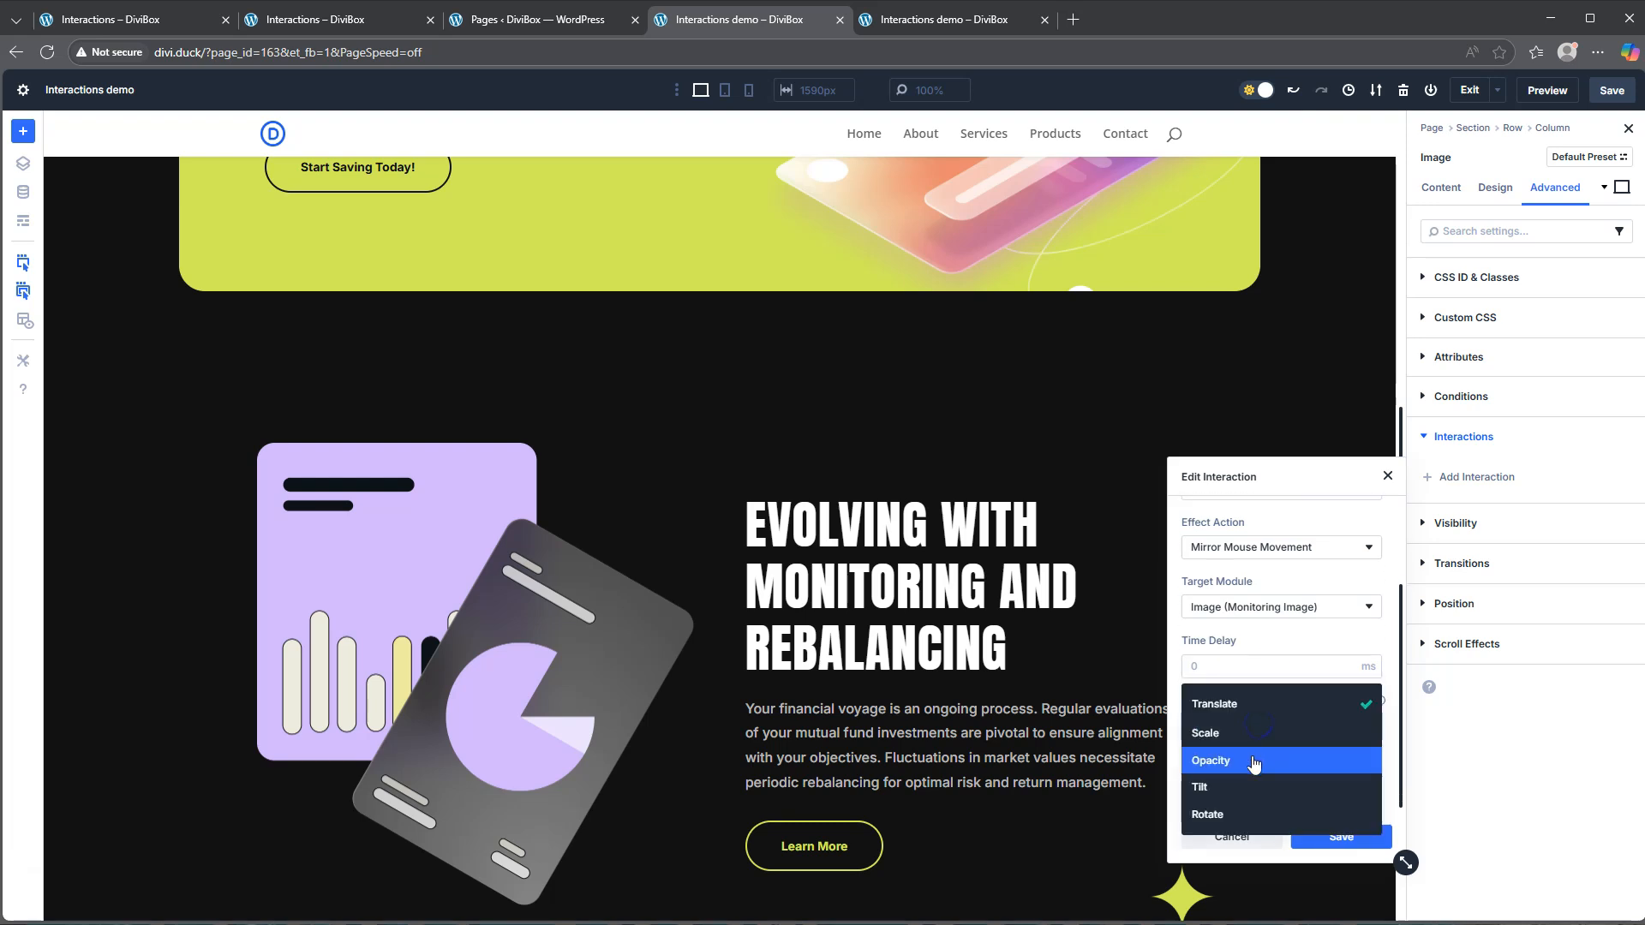
{"action": "left_click", "coordinate": [1255, 731]}
{"action": "left_click", "coordinate": [1238, 787]}
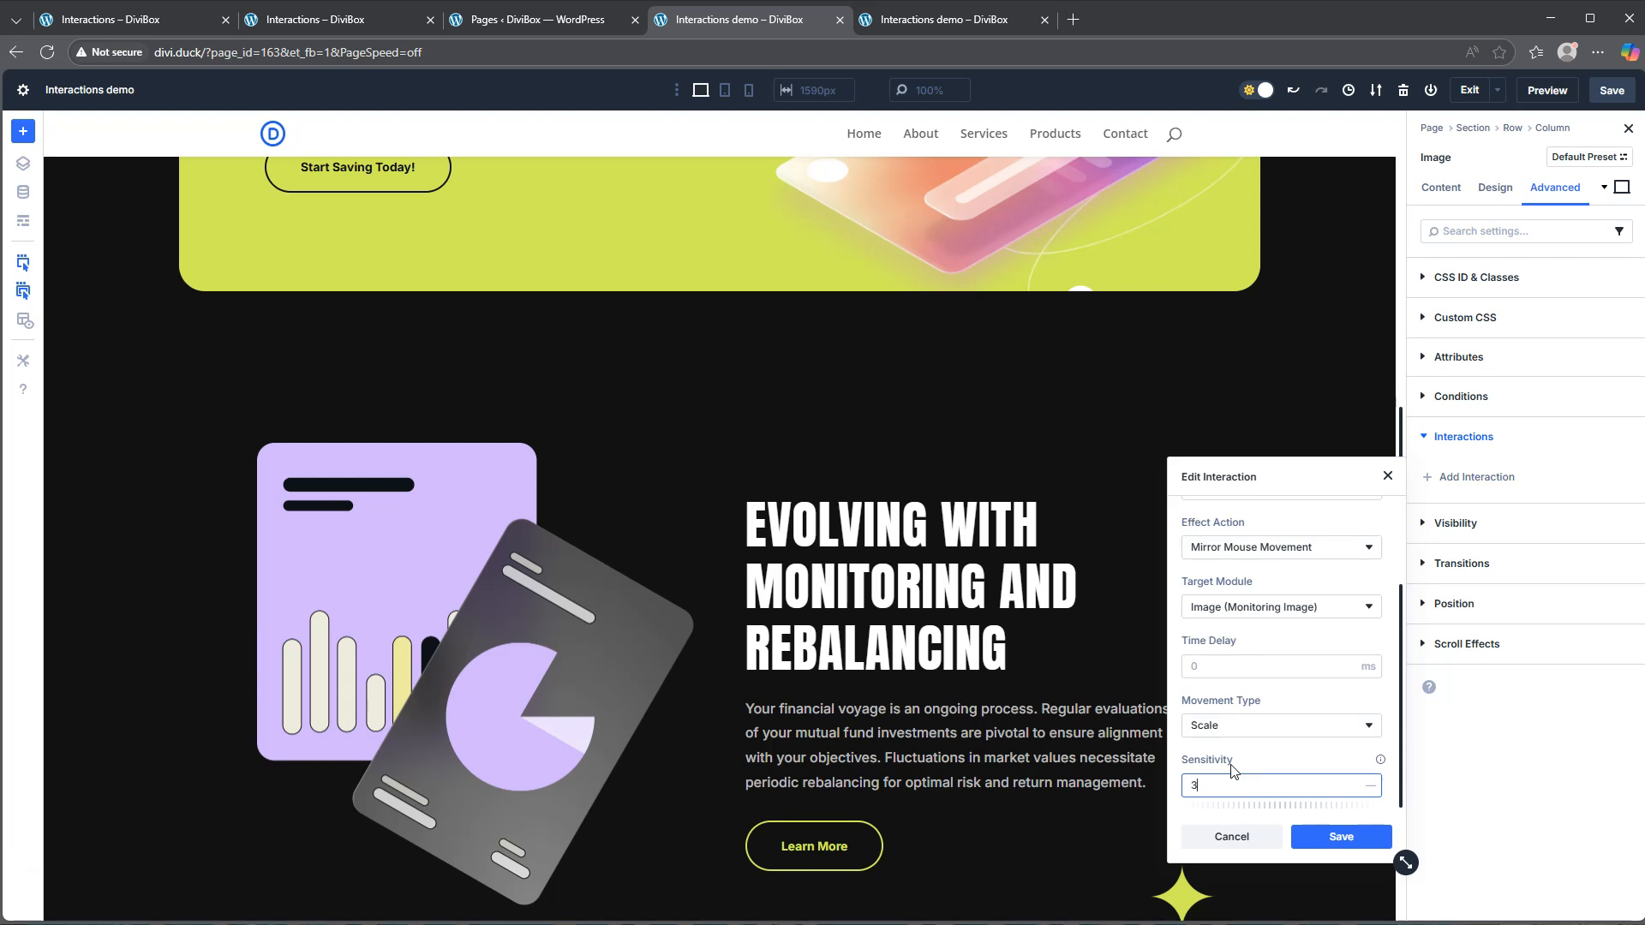
{"action": "type", "text": "30"}
{"action": "left_click", "coordinate": [1341, 836]}
{"action": "left_click", "coordinate": [1499, 813]}
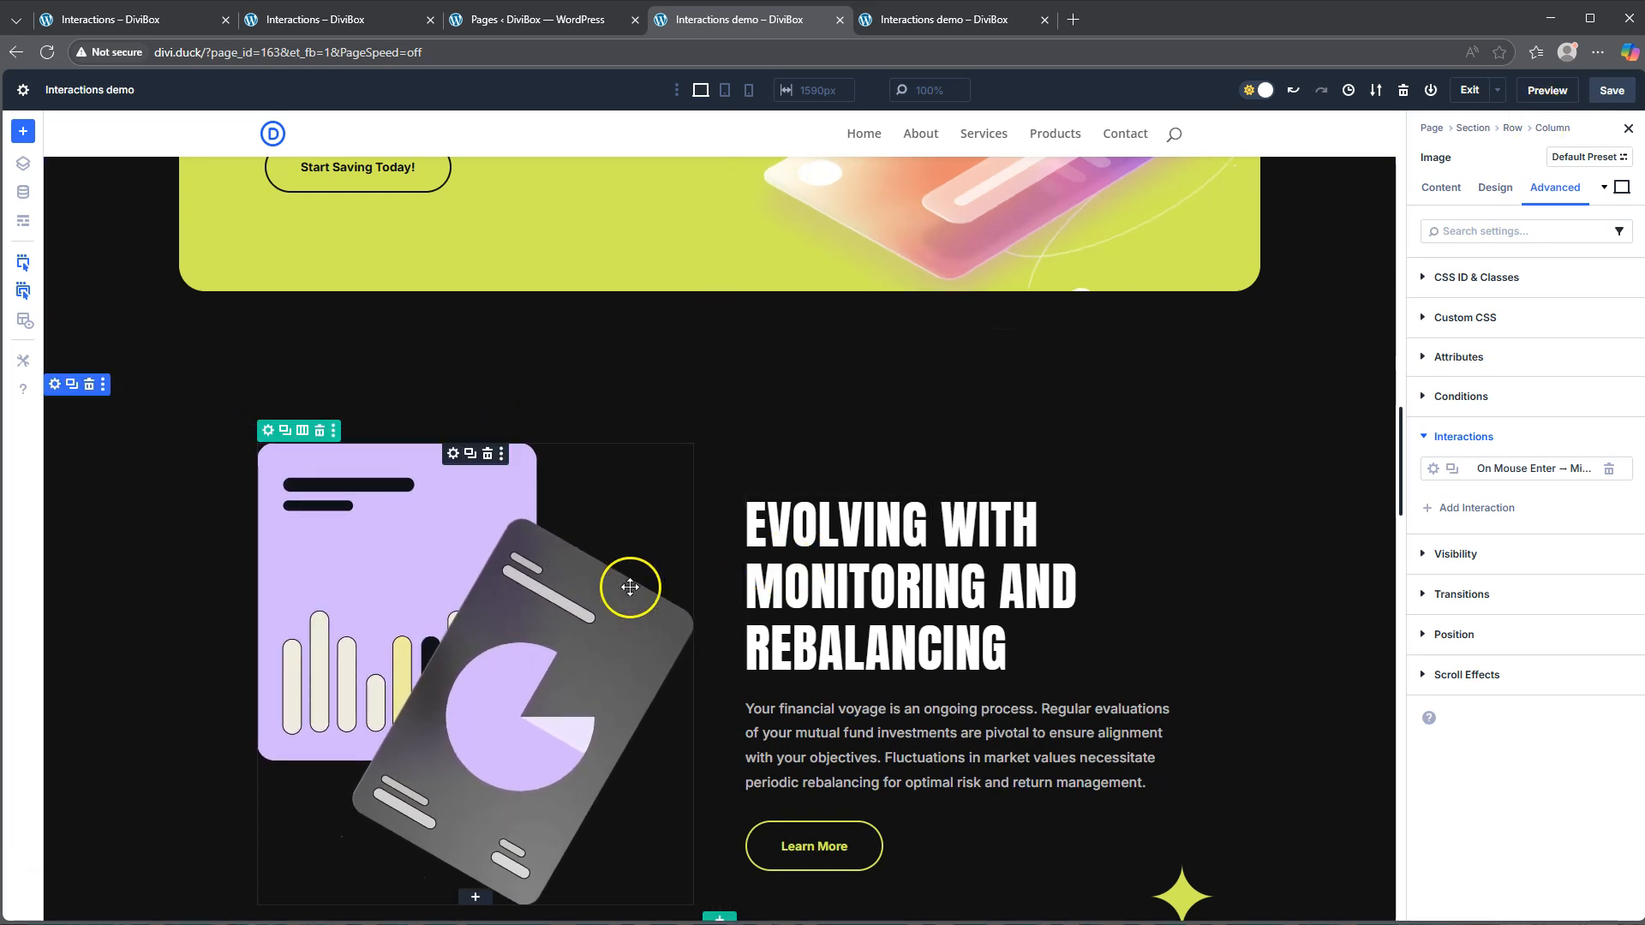
Step: Give the image in the Crafting Your Ideal Fund Selection section the admin label Fund Image
{"action": "scroll", "coordinate": [973, 573], "scroll_direction": "down", "scroll_amount": 8}
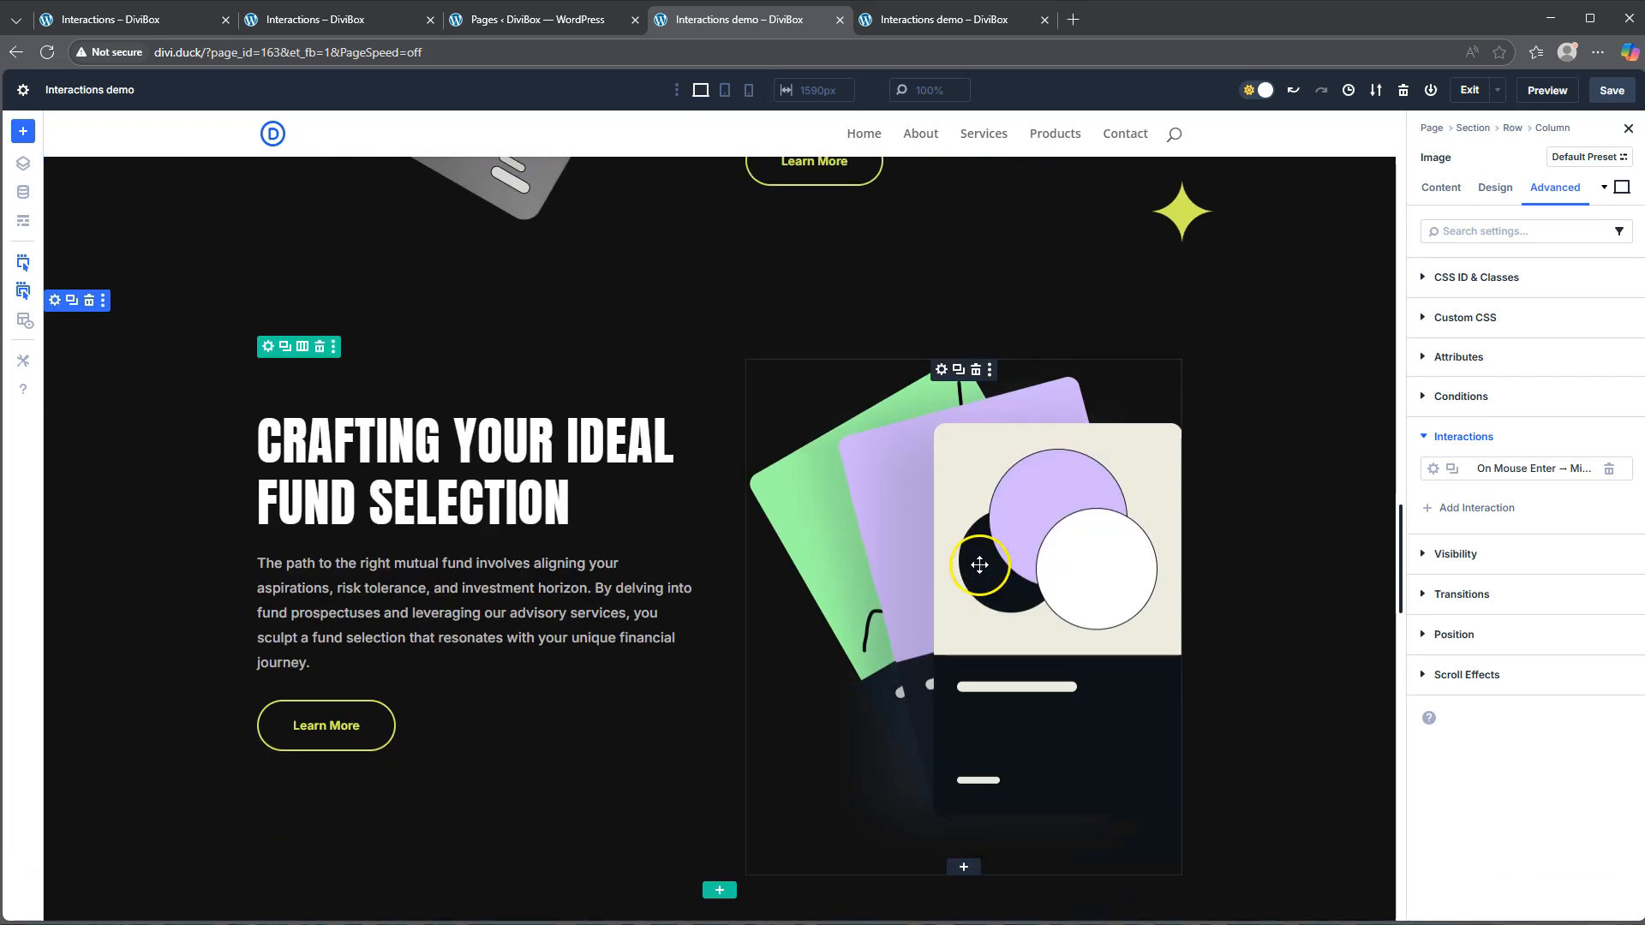
{"action": "left_click", "coordinate": [979, 565]}
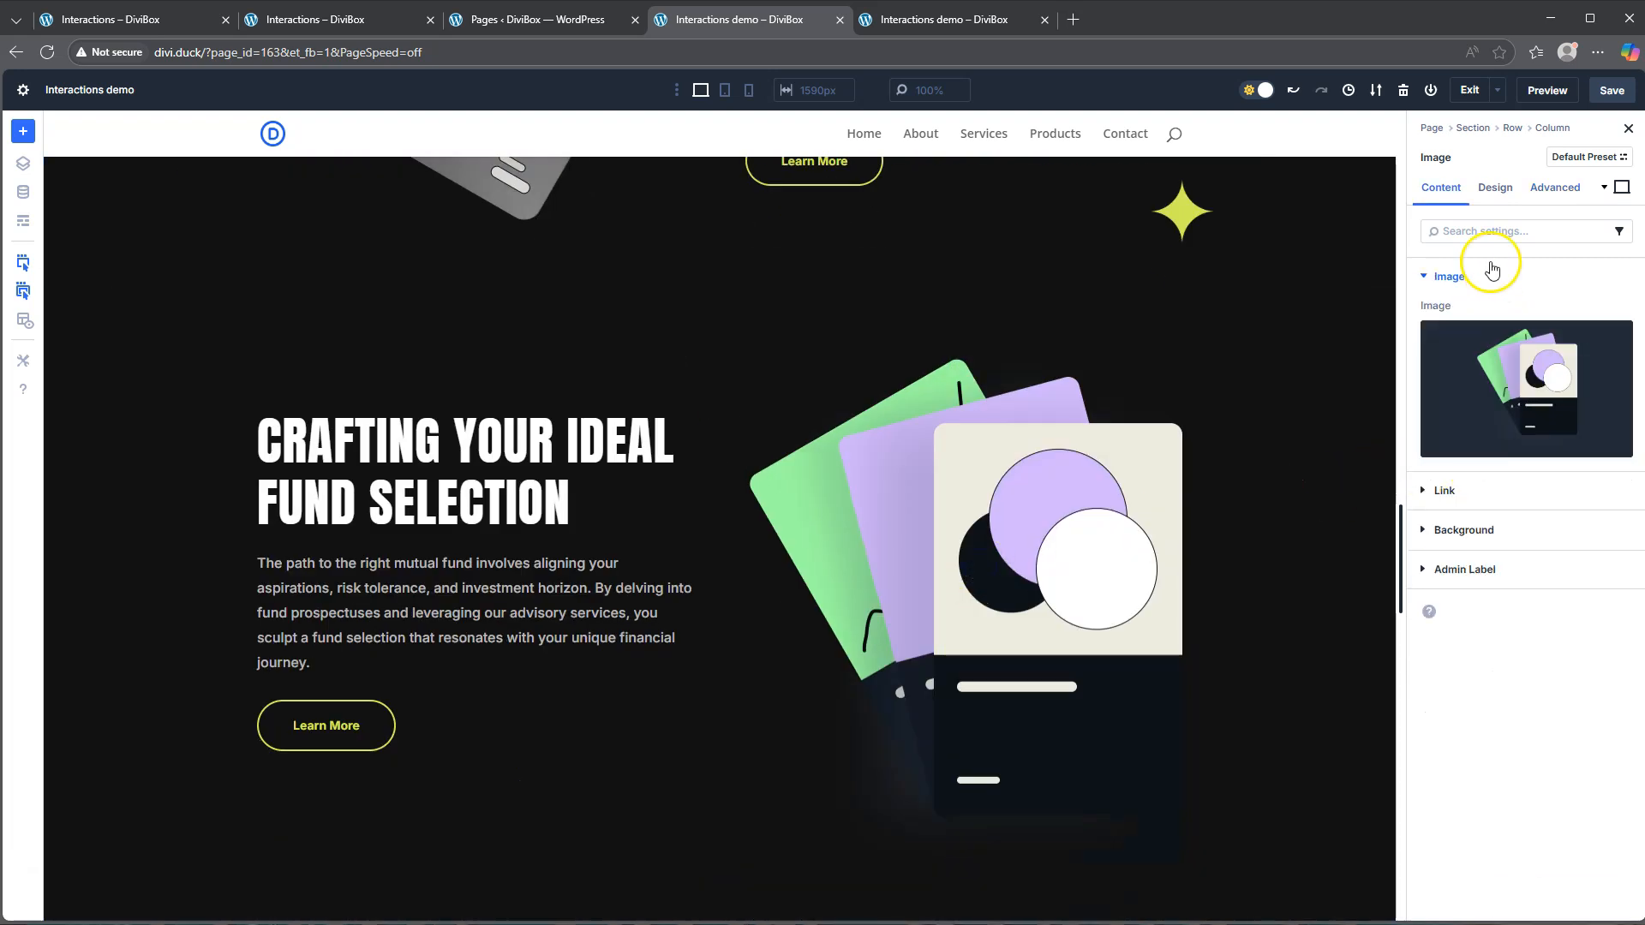
{"action": "left_click", "coordinate": [1467, 570]}
{"action": "left_click", "coordinate": [1468, 453]}
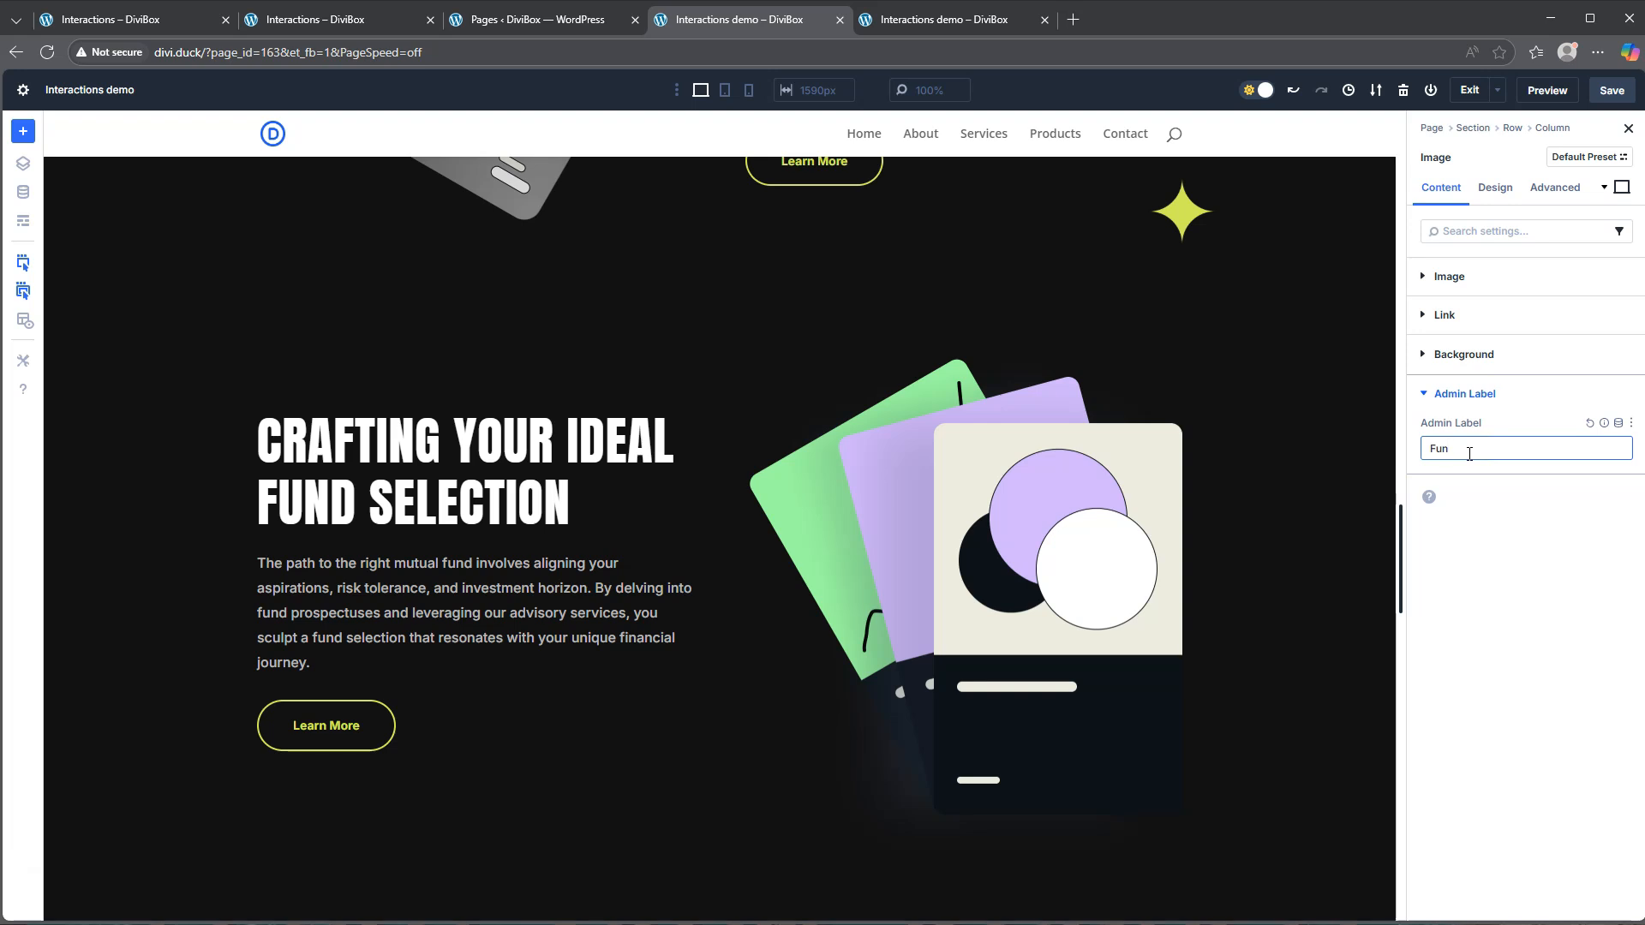
{"action": "left_click", "coordinate": [1504, 538]}
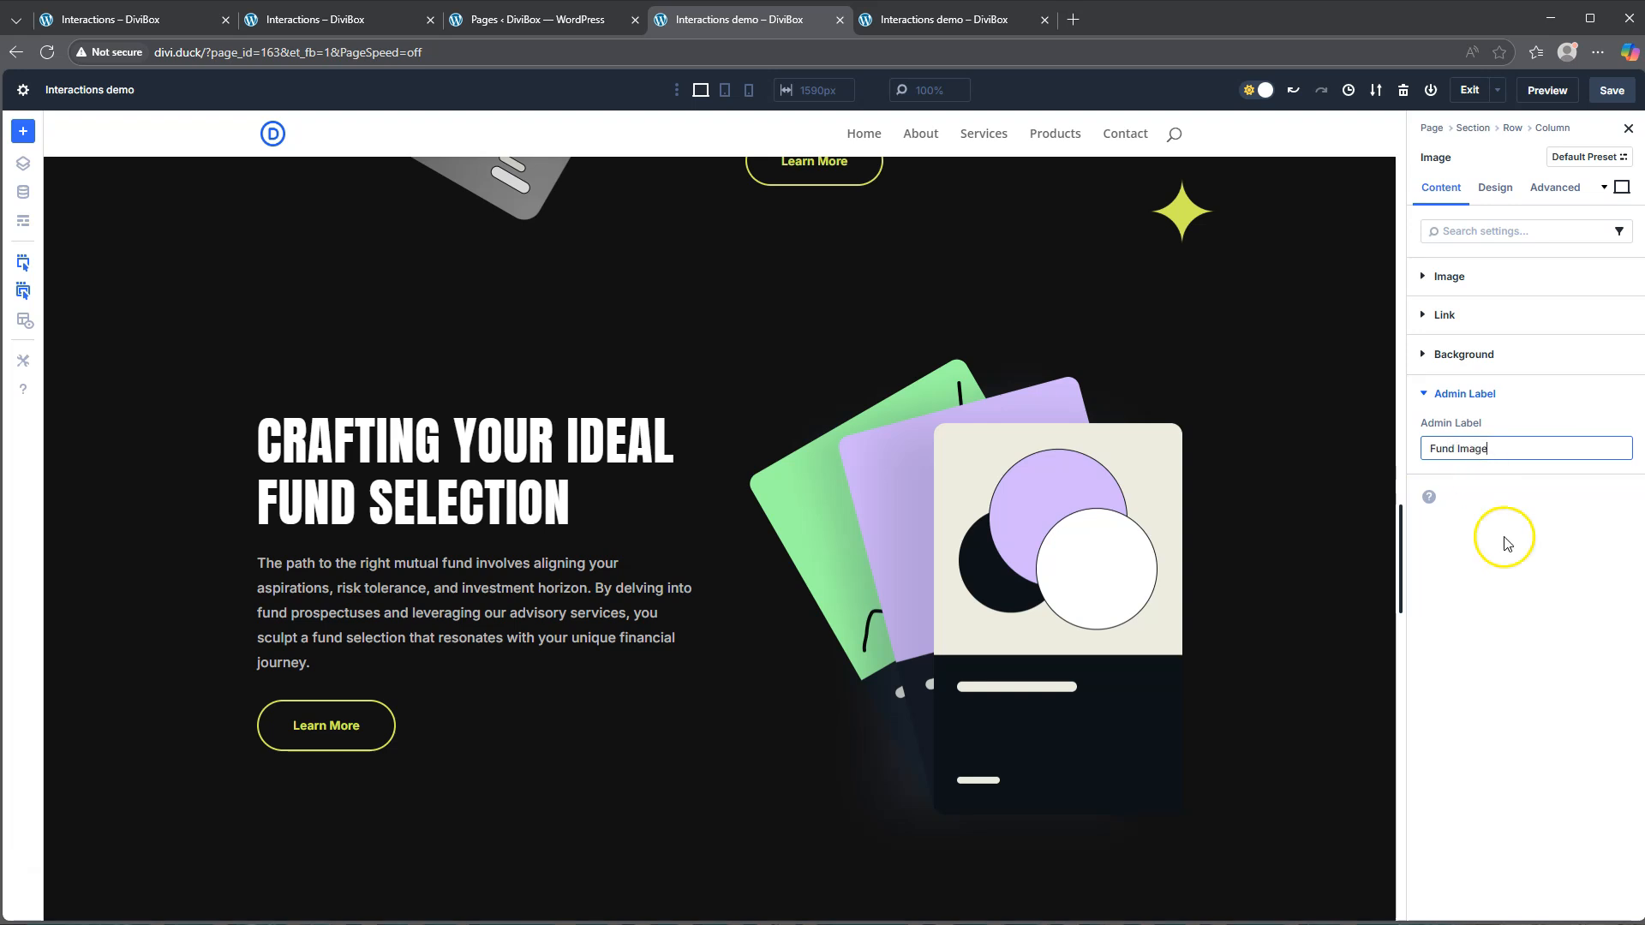
Step: Add an interaction to the fund image with the Mouse Enter trigger and the Mirror Mouse Movement effect
{"action": "left_click", "coordinate": [1555, 188]}
{"action": "left_click", "coordinate": [1459, 437]}
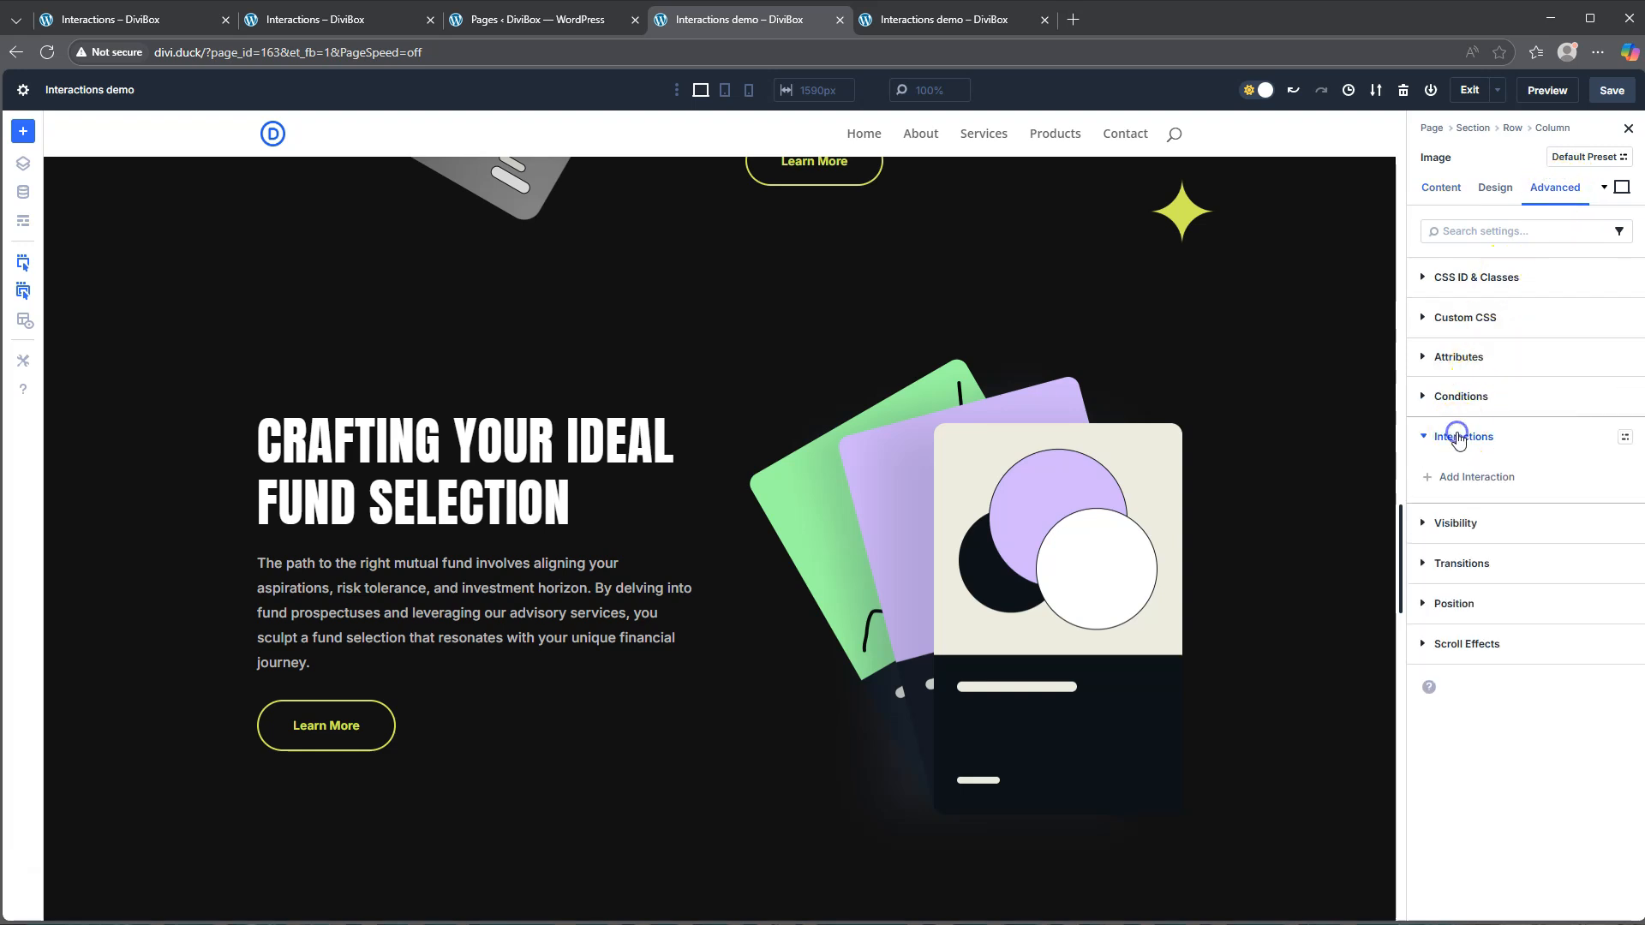
{"action": "left_click", "coordinate": [1466, 477]}
{"action": "left_click", "coordinate": [1460, 545]}
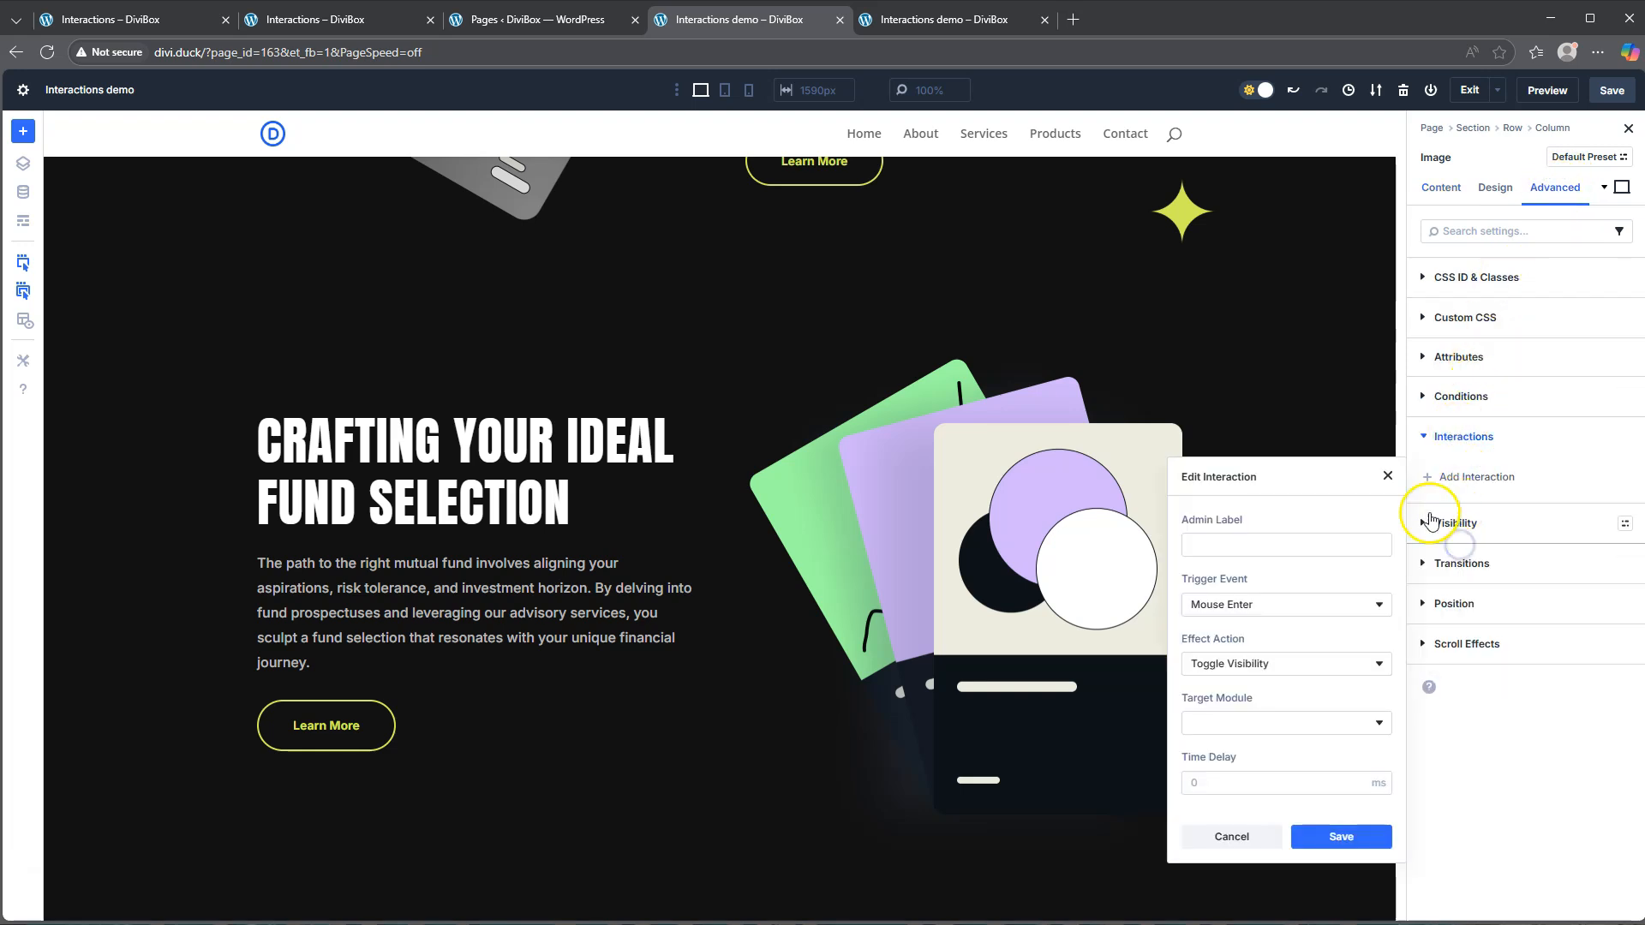
{"action": "left_click", "coordinate": [1246, 666]}
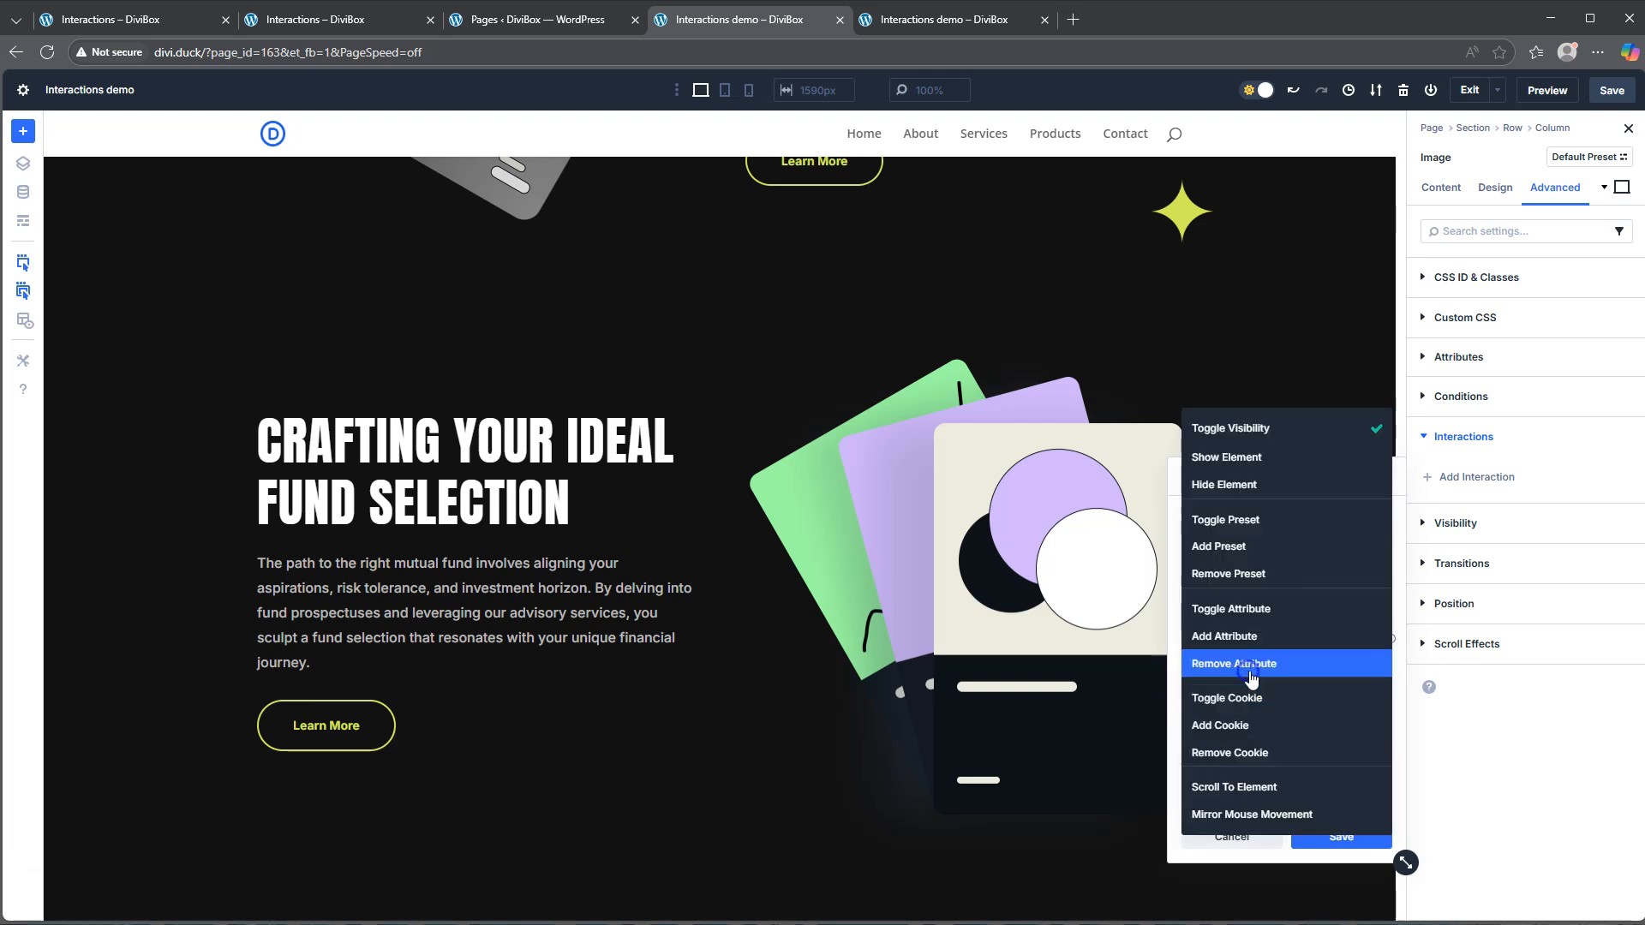
{"action": "left_click", "coordinate": [1260, 815]}
Step: Target the fund image's interaction at Image (Fund Image)
{"action": "scroll", "coordinate": [1264, 651], "scroll_direction": "down", "scroll_amount": 2}
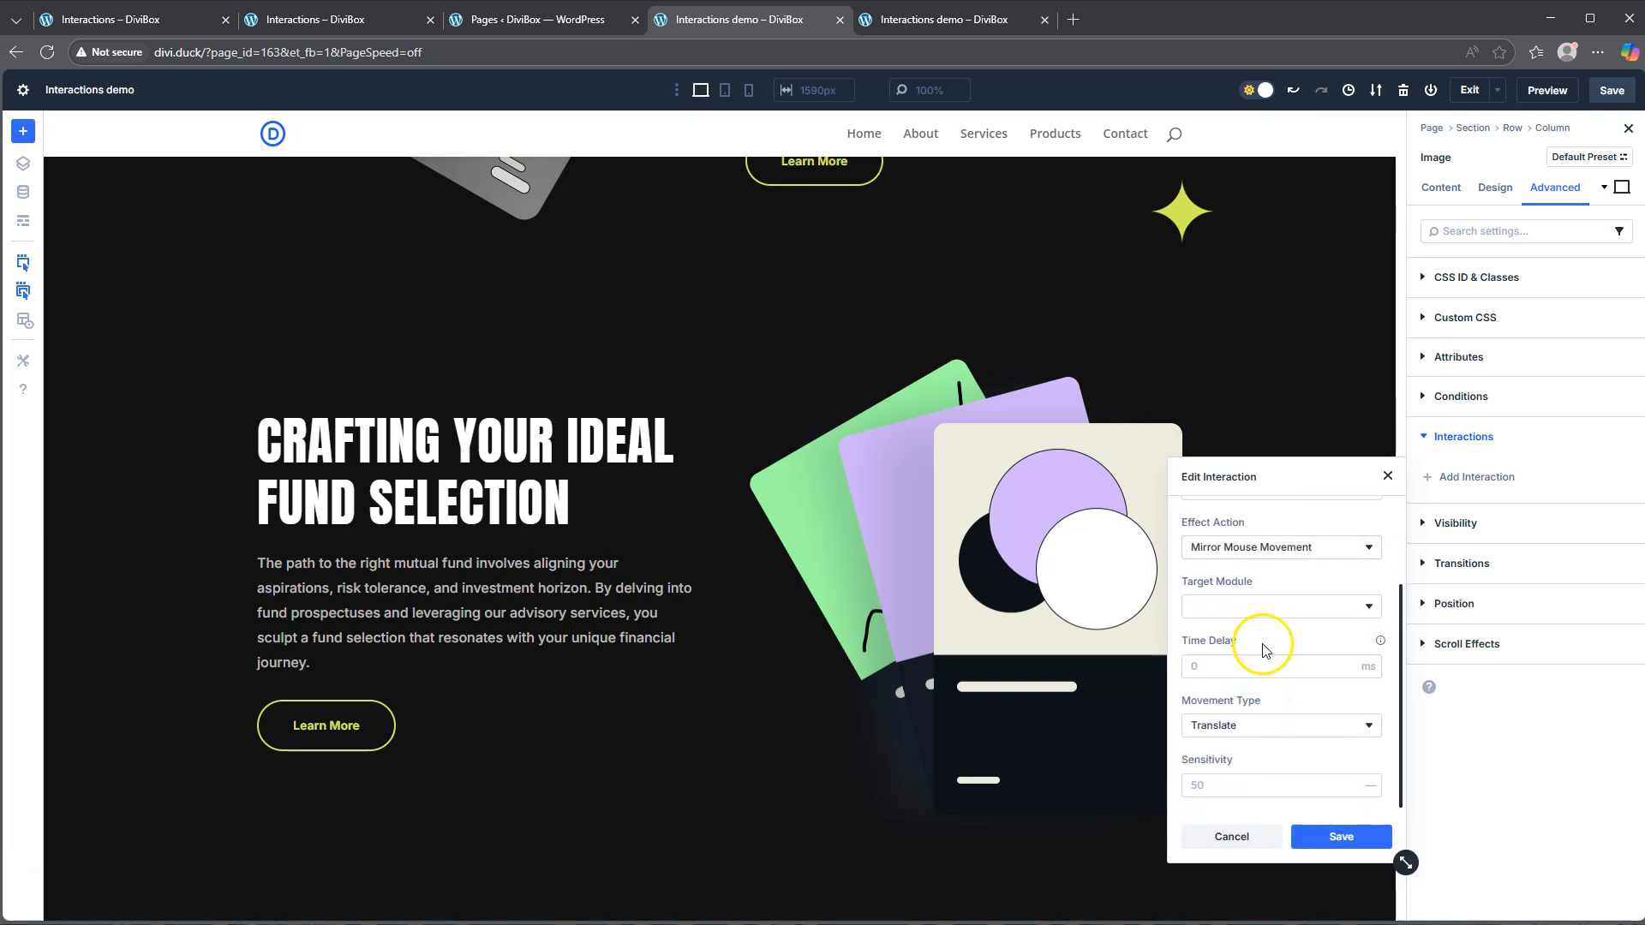
{"action": "left_click", "coordinate": [1268, 607]}
{"action": "scroll", "coordinate": [1264, 676], "scroll_direction": "down", "scroll_amount": 5}
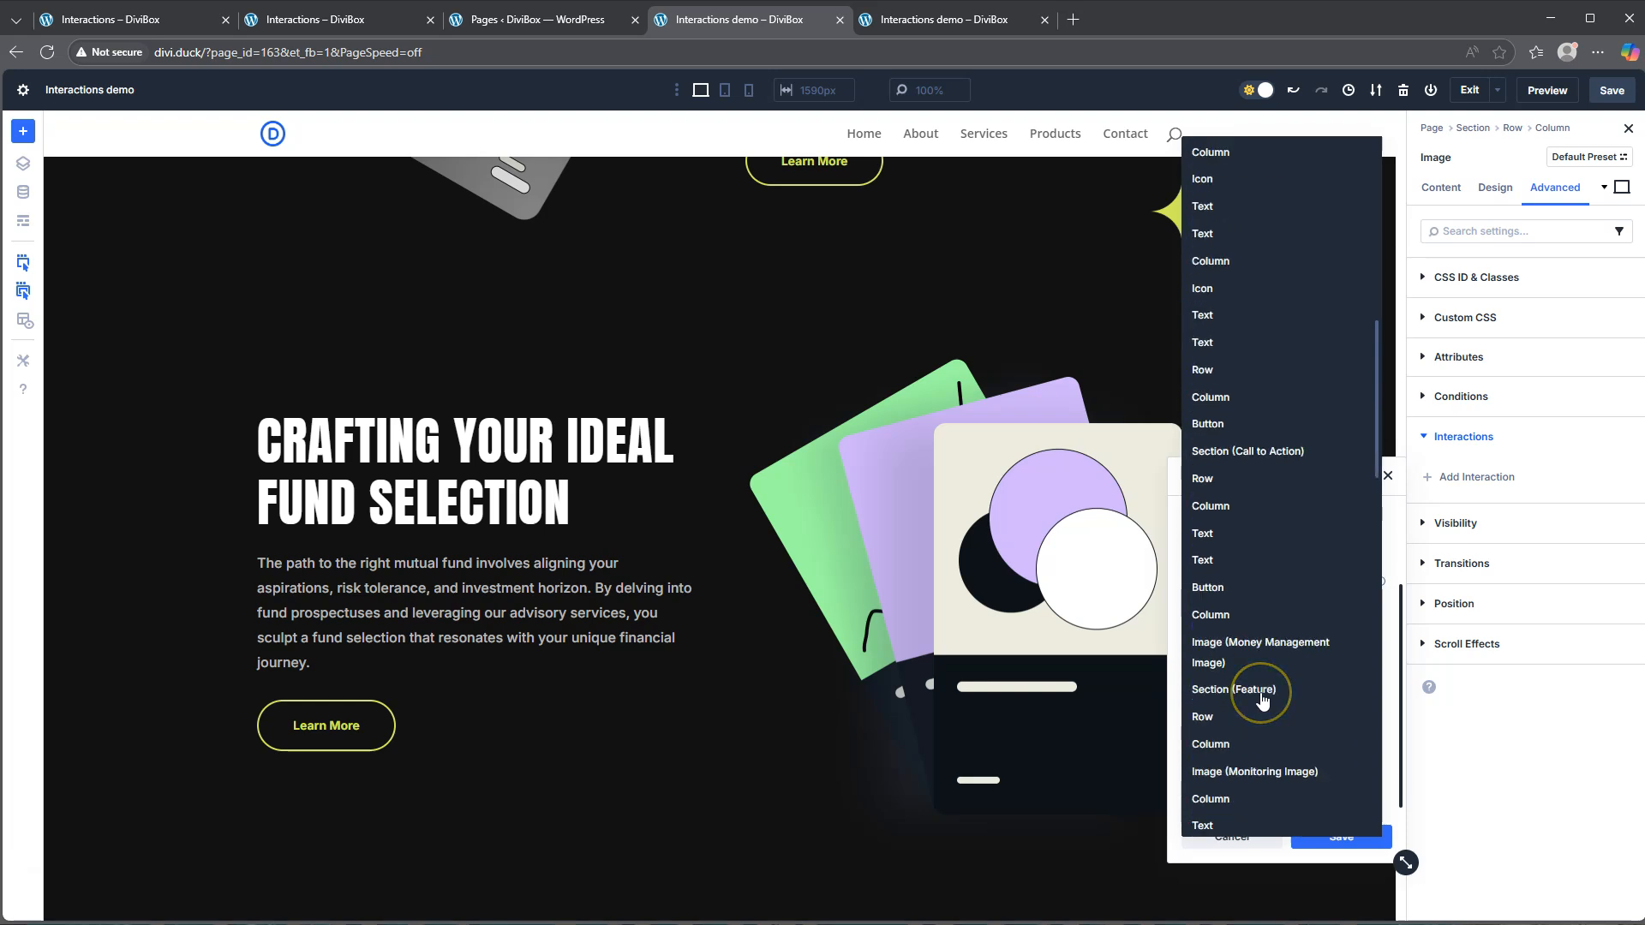
{"action": "scroll", "coordinate": [1262, 699], "scroll_direction": "down", "scroll_amount": 4}
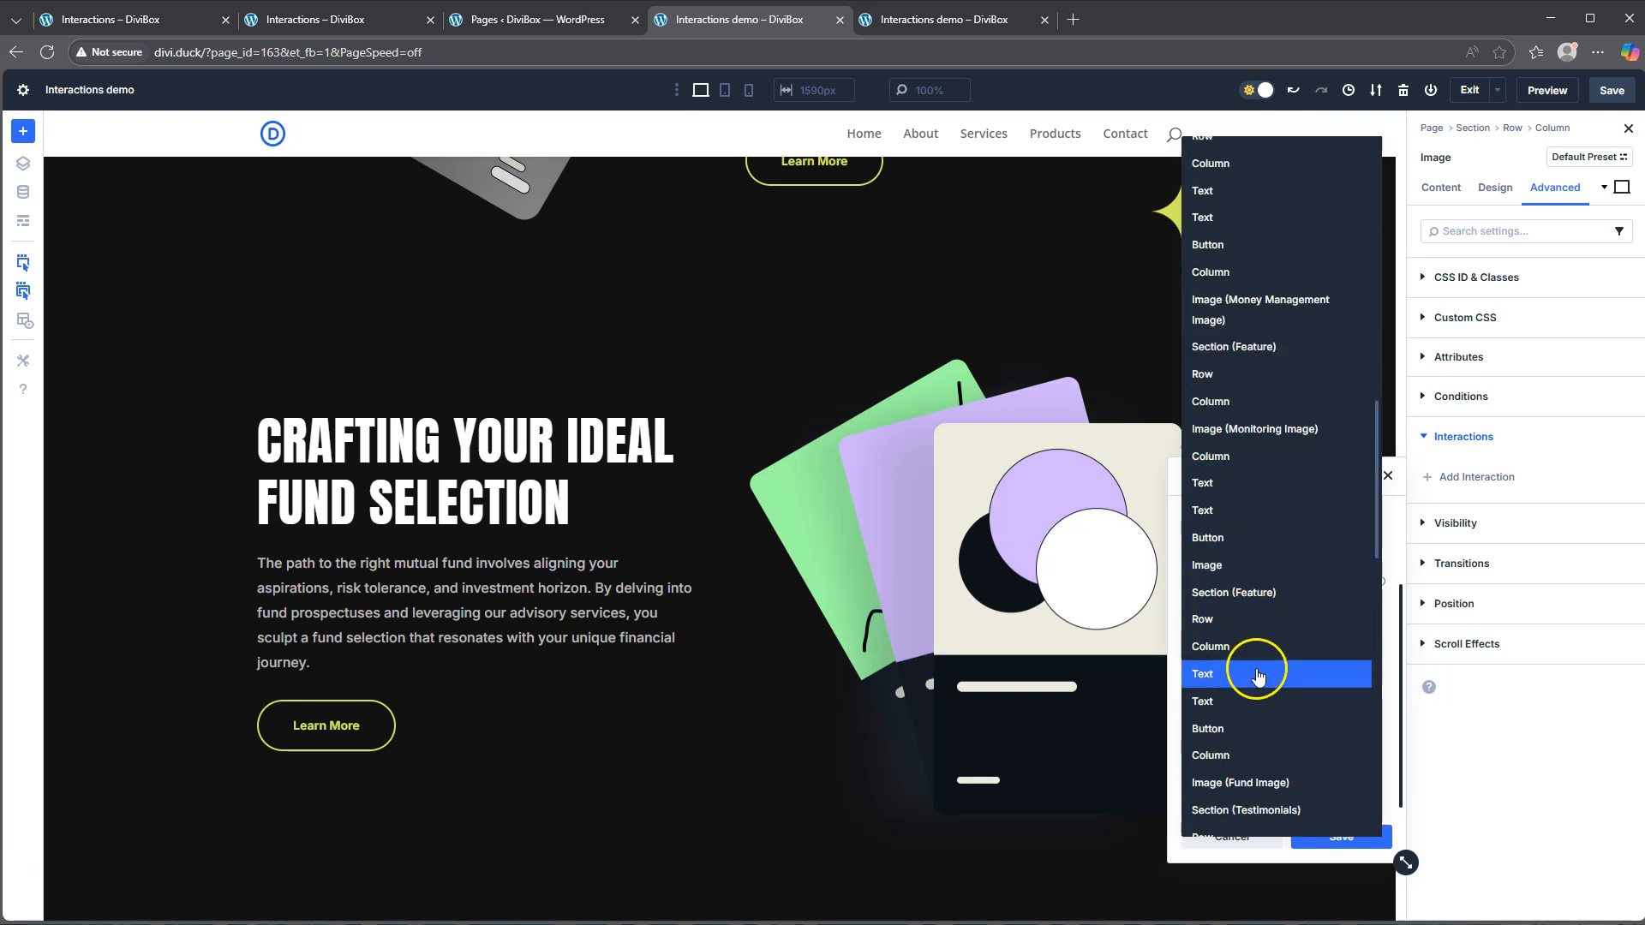
{"action": "scroll", "coordinate": [1256, 676], "scroll_direction": "down", "scroll_amount": 1}
{"action": "left_click", "coordinate": [1260, 694]}
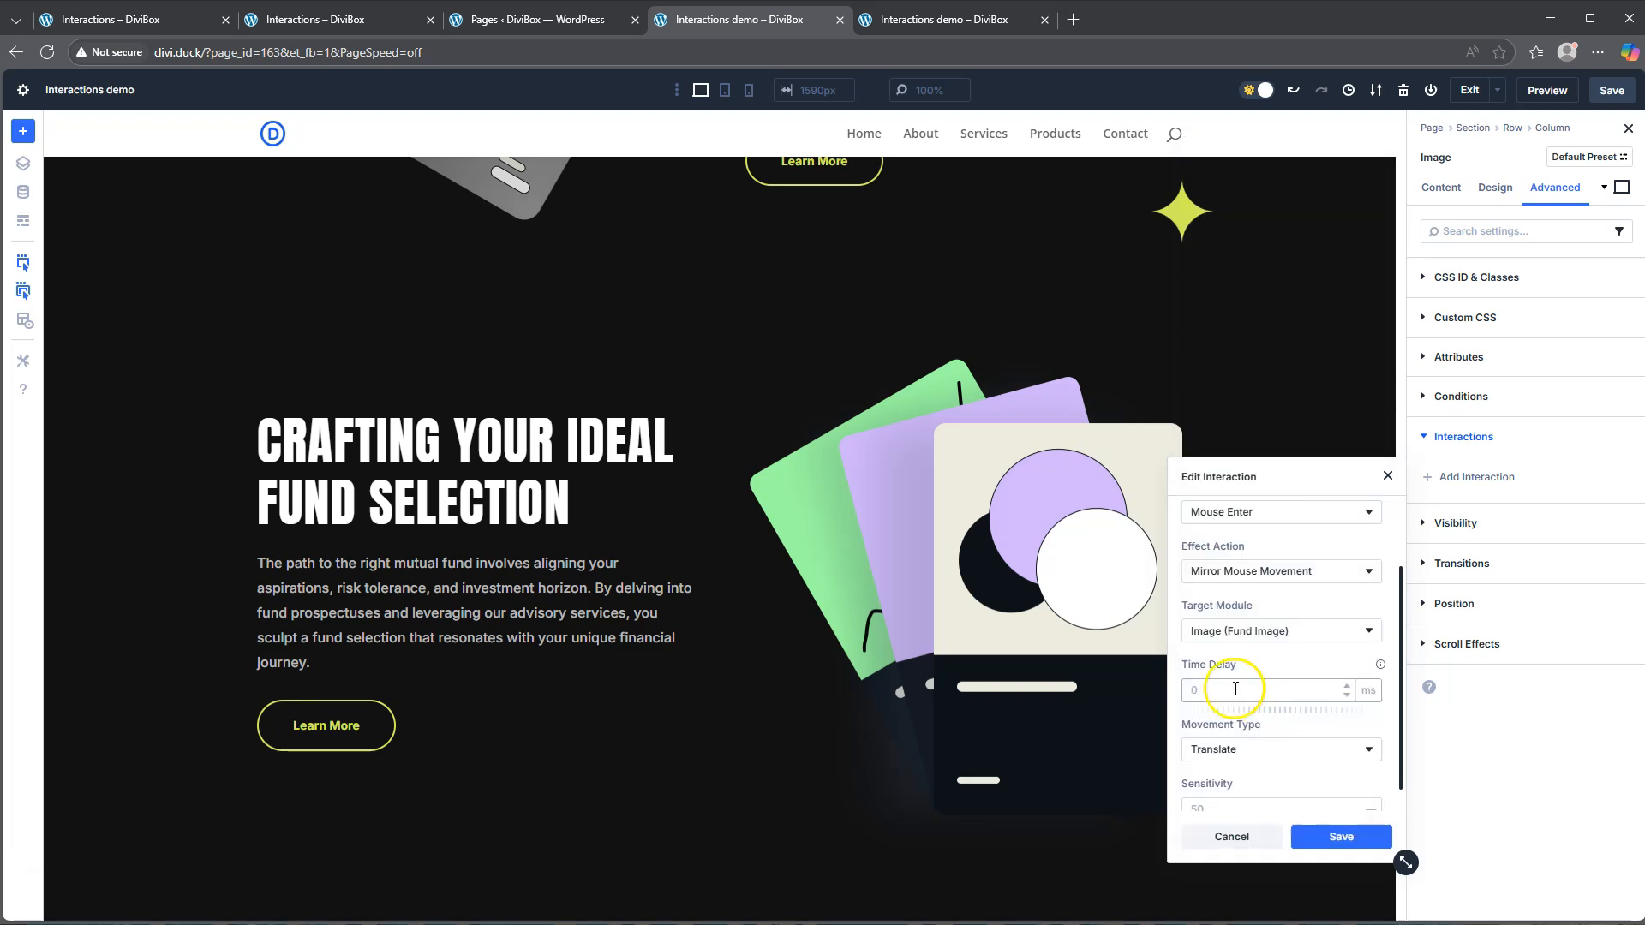
Step: Set the fund image interaction's movement type to Rotate and its sensitivity to 30, and save the interaction
{"action": "scroll", "coordinate": [1242, 698], "scroll_direction": "down", "scroll_amount": 1}
{"action": "left_click", "coordinate": [1249, 724]}
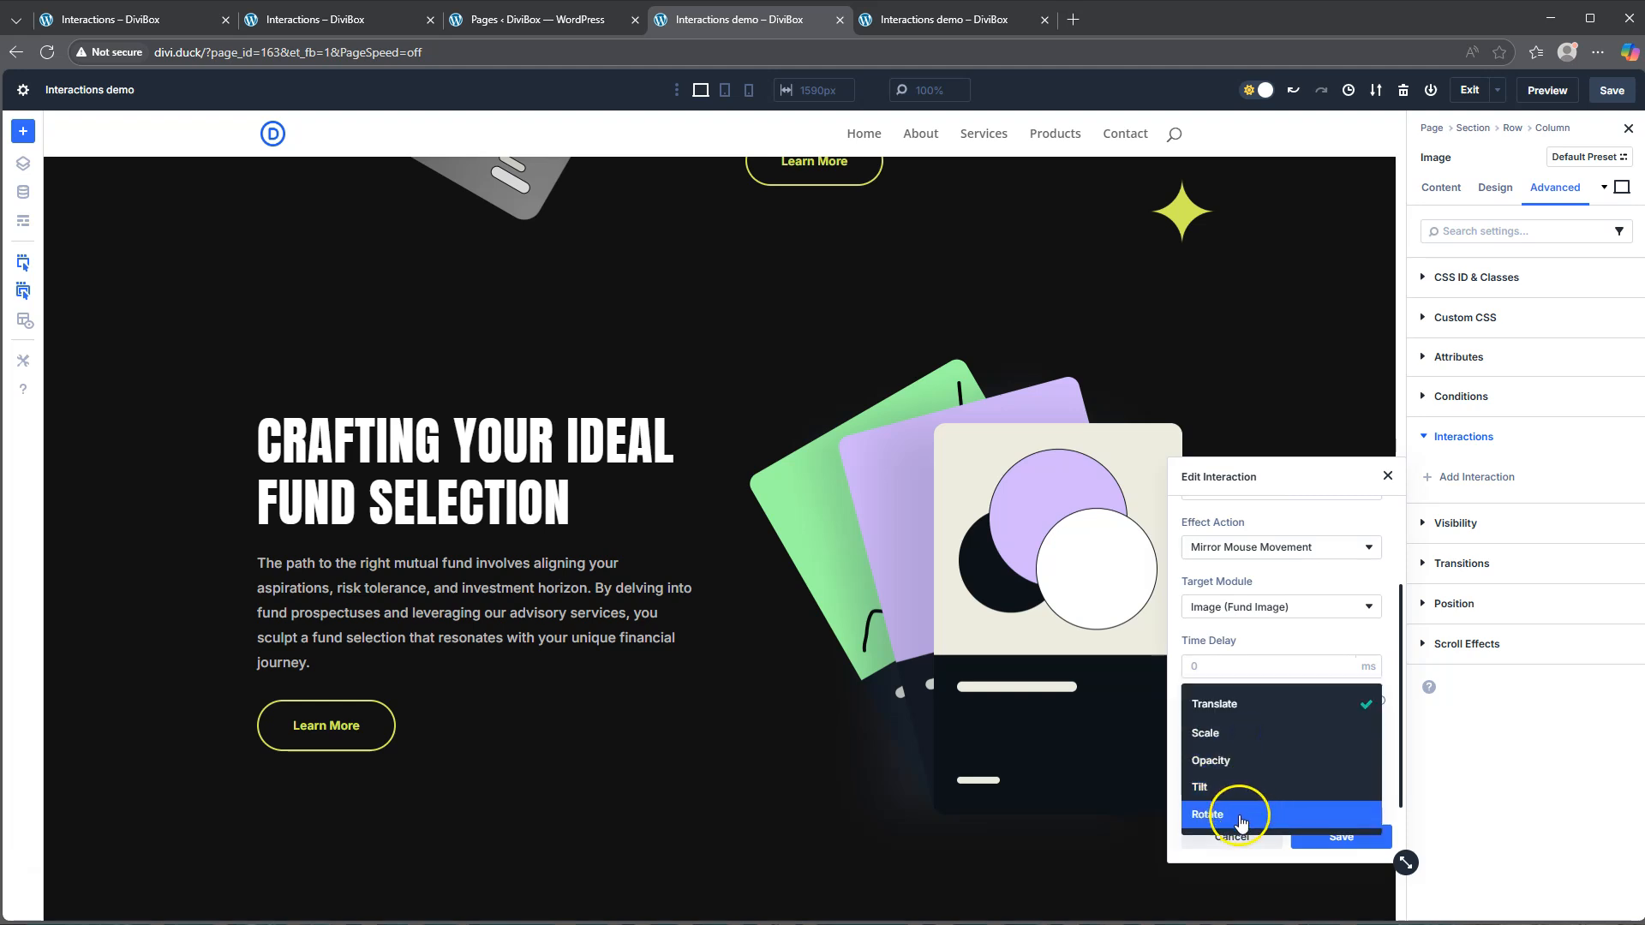
{"action": "left_click", "coordinate": [1240, 820]}
{"action": "left_click", "coordinate": [1210, 784]}
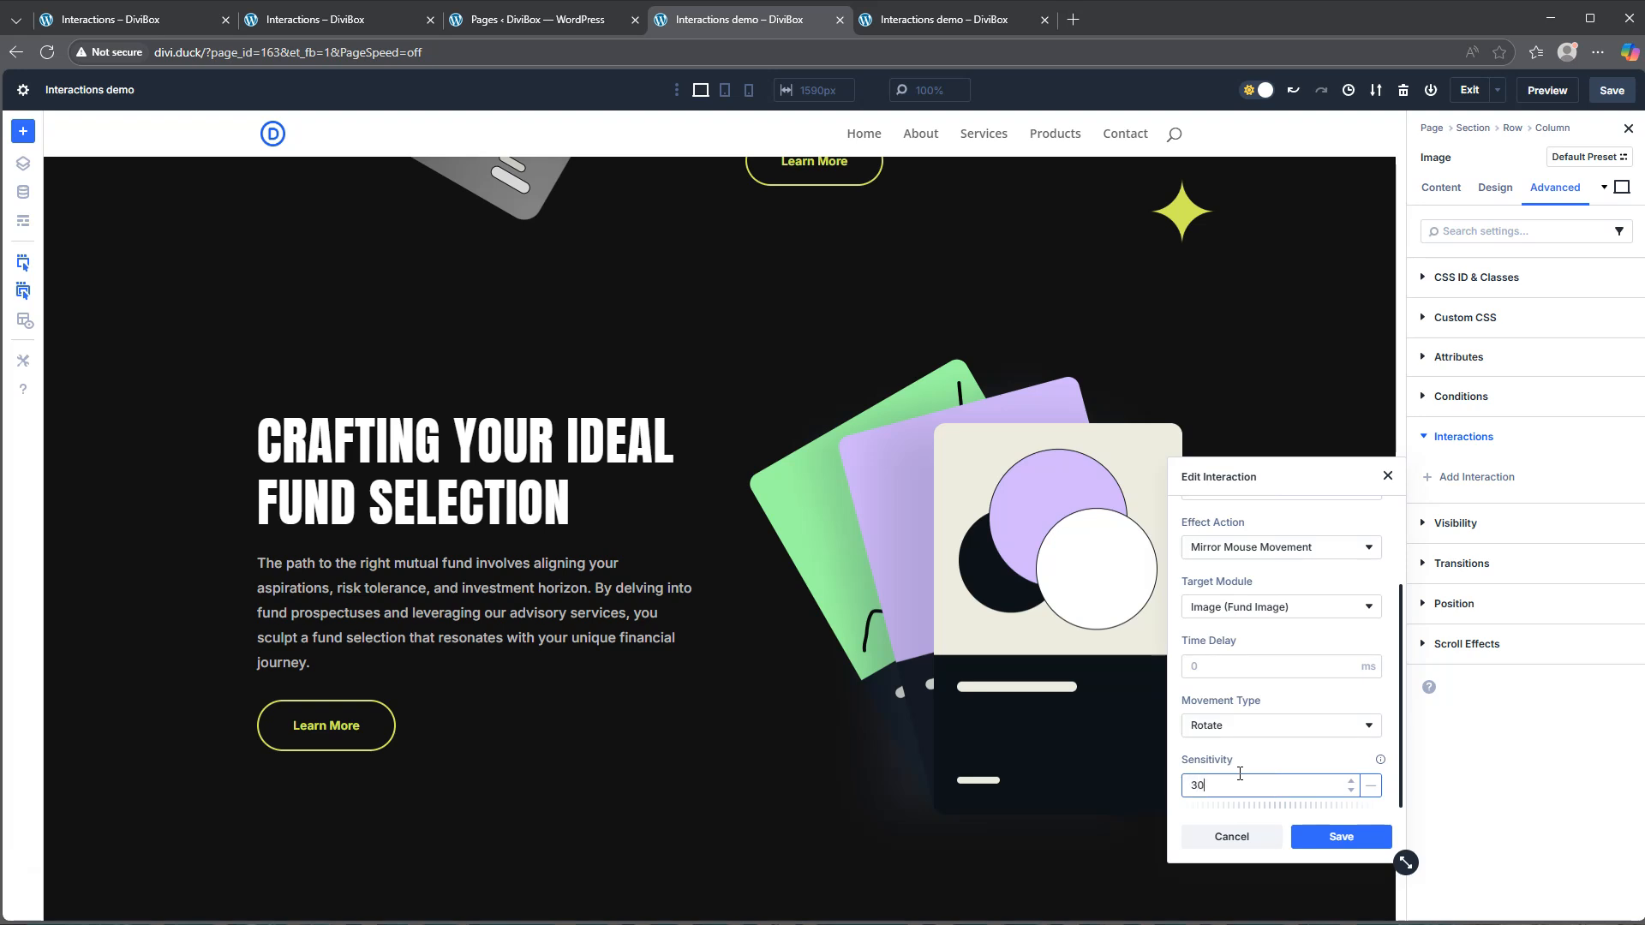
{"action": "left_click", "coordinate": [1341, 838]}
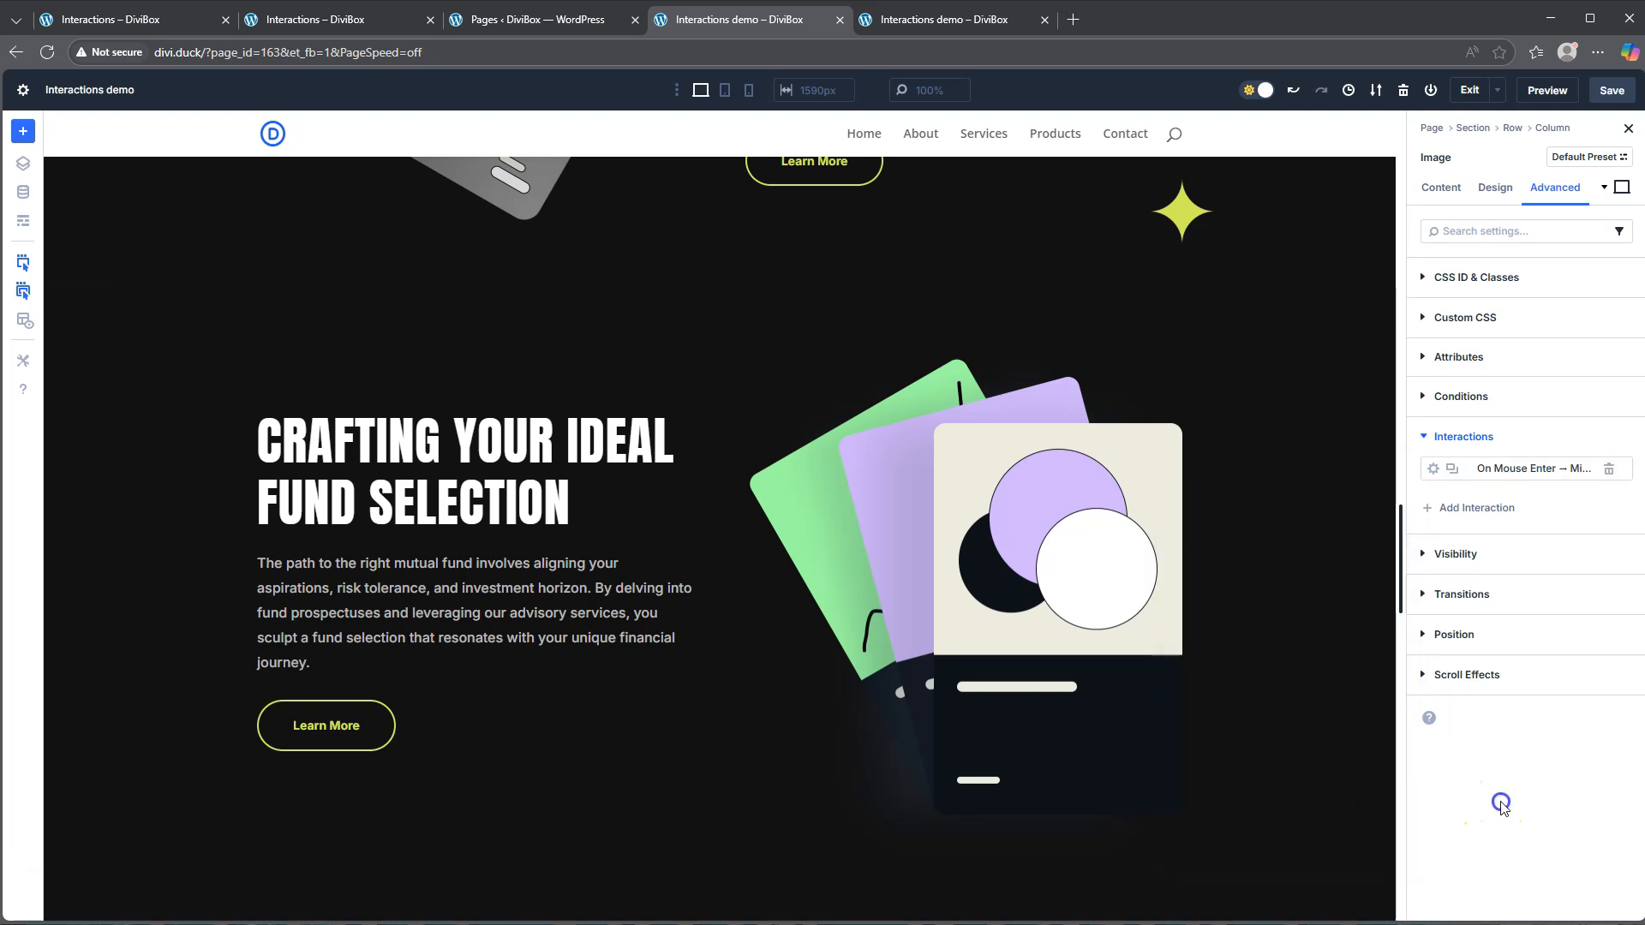
Step: Set the position of the contact form's row at the end of the page to Fixed and save the page
{"action": "scroll", "coordinate": [925, 634], "scroll_direction": "down", "scroll_amount": 20}
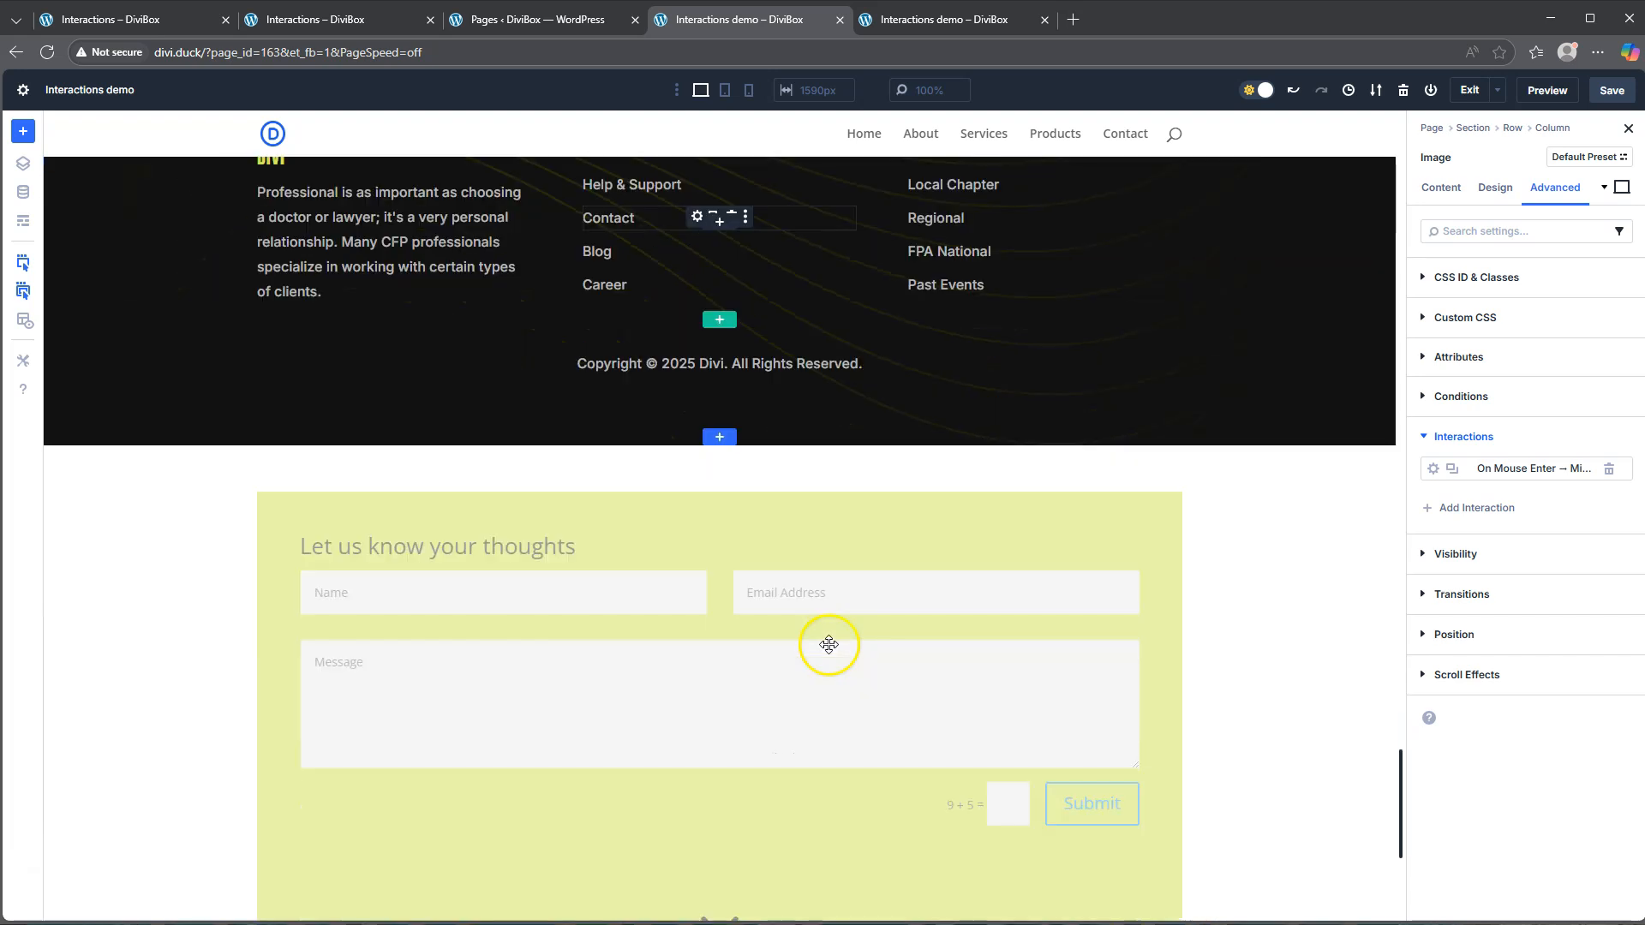
{"action": "scroll", "coordinate": [622, 623], "scroll_direction": "down", "scroll_amount": 2}
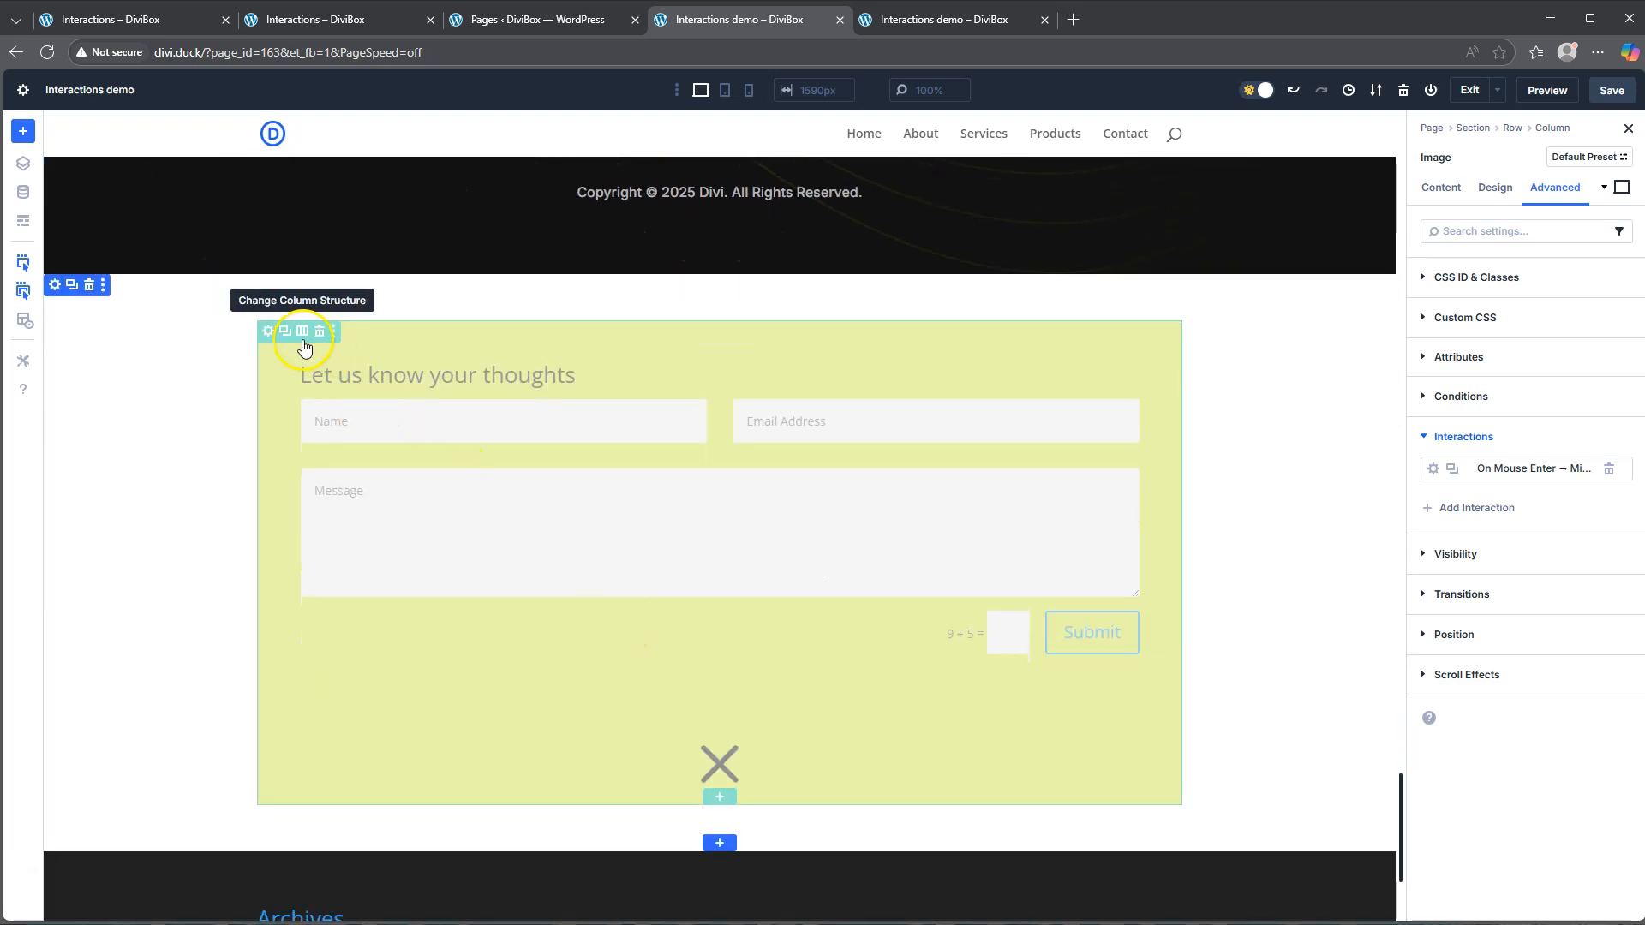
{"action": "left_click", "coordinate": [269, 333]}
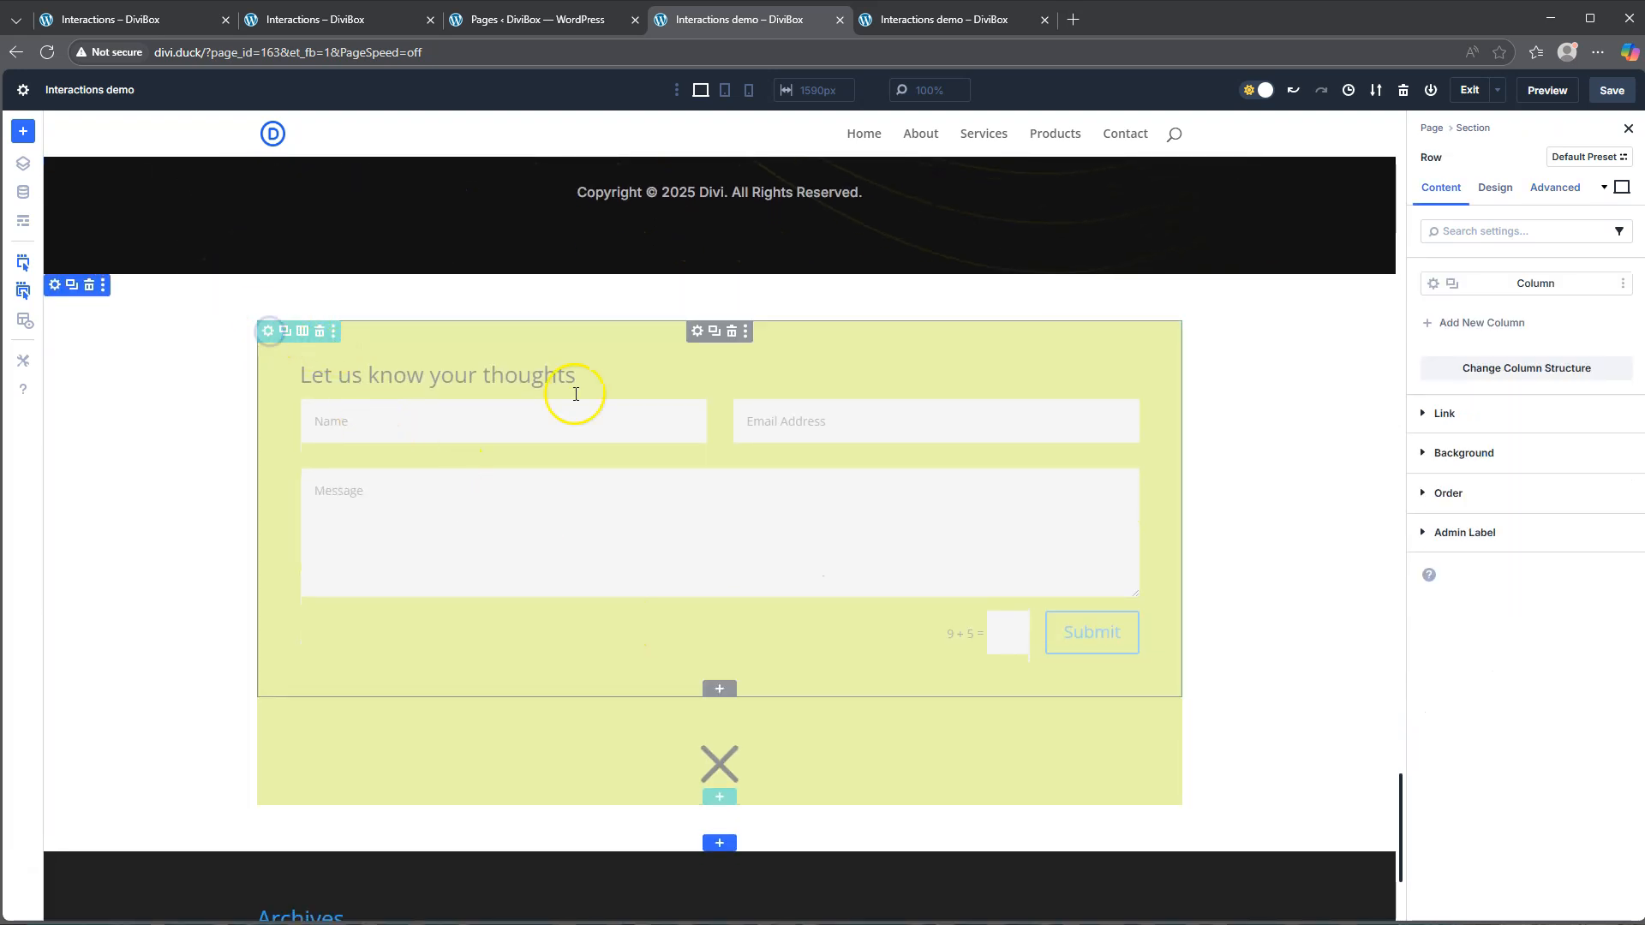
{"action": "left_click", "coordinate": [1547, 190]}
{"action": "left_click", "coordinate": [1456, 518]}
{"action": "left_click", "coordinate": [1486, 572]}
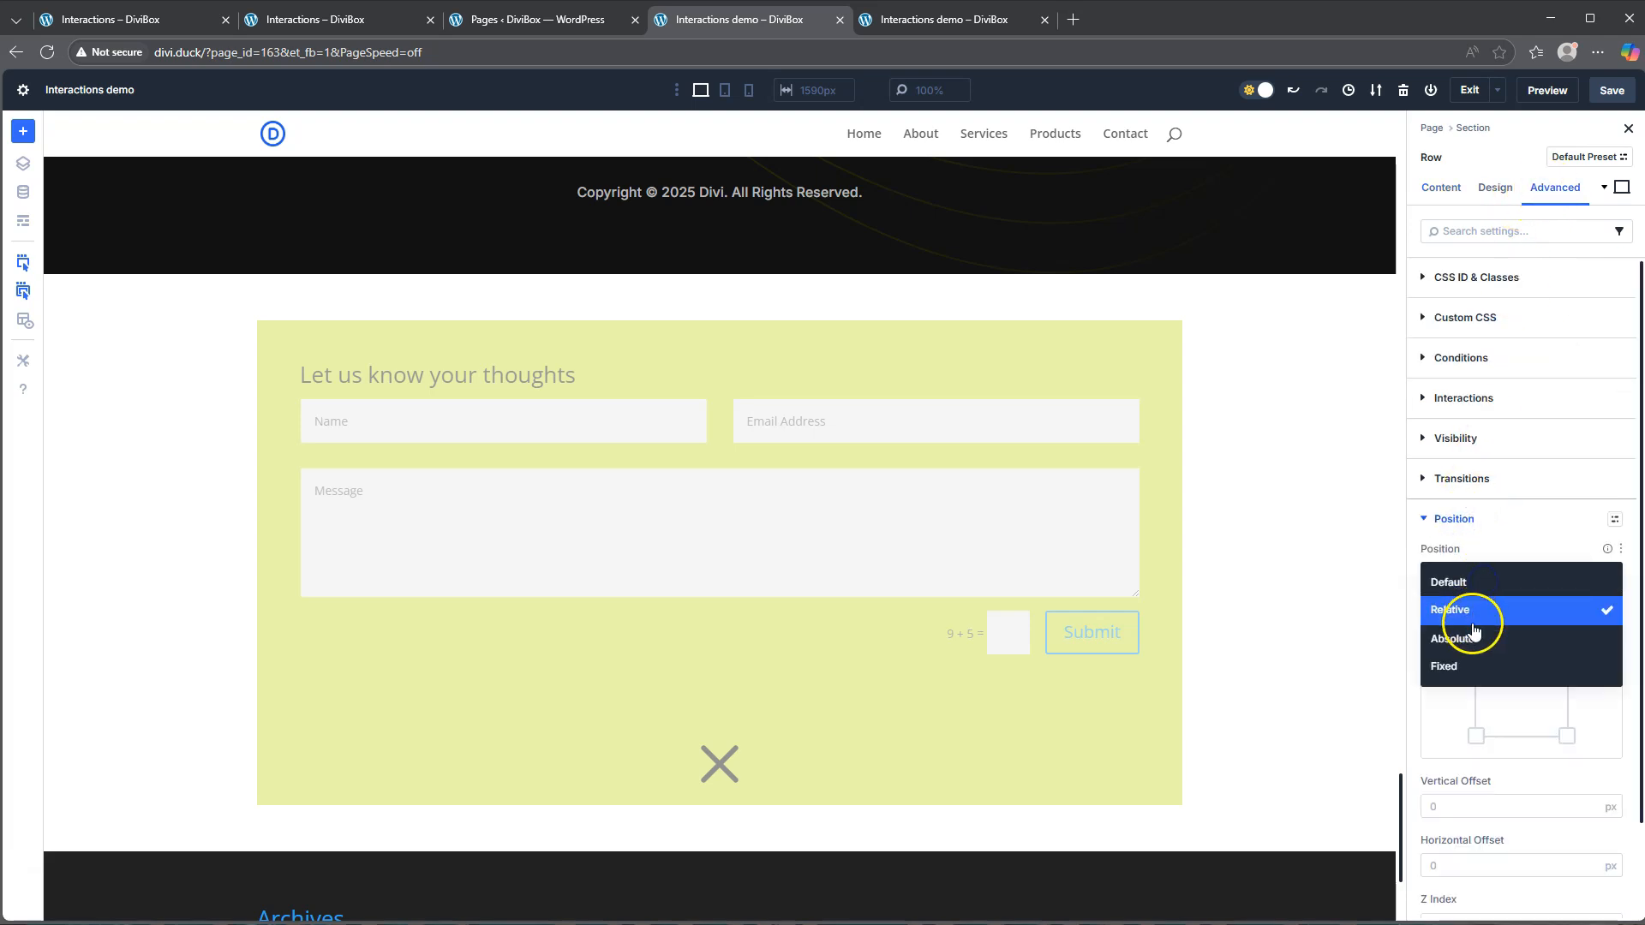
{"action": "left_click", "coordinate": [1454, 666]}
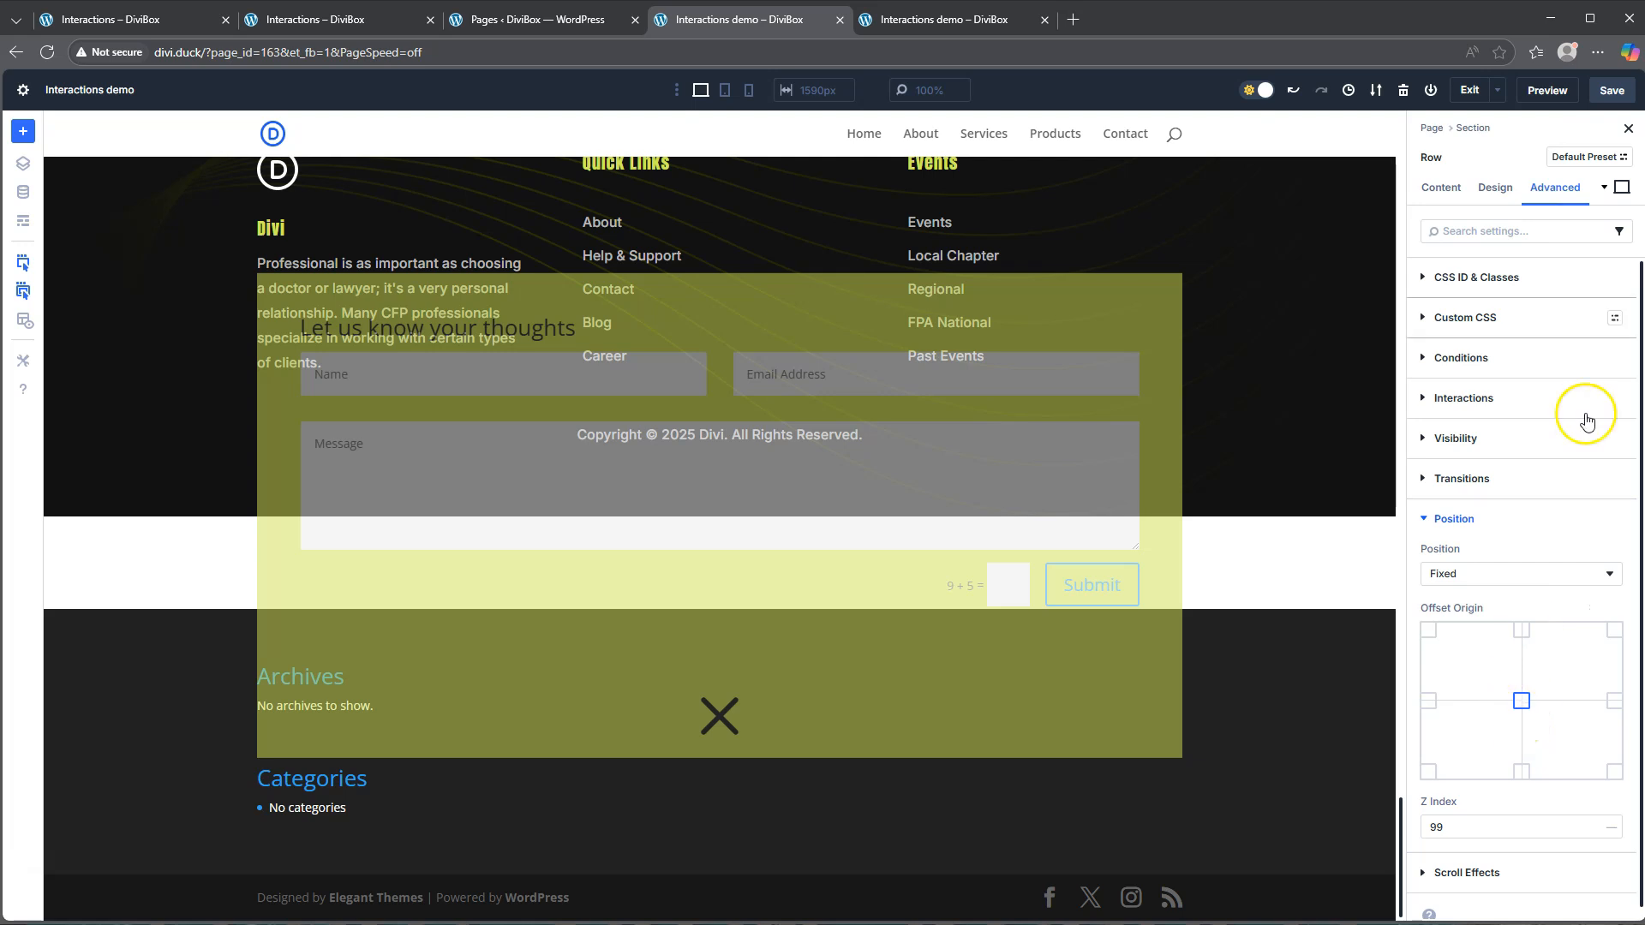
{"action": "left_click", "coordinate": [1607, 103]}
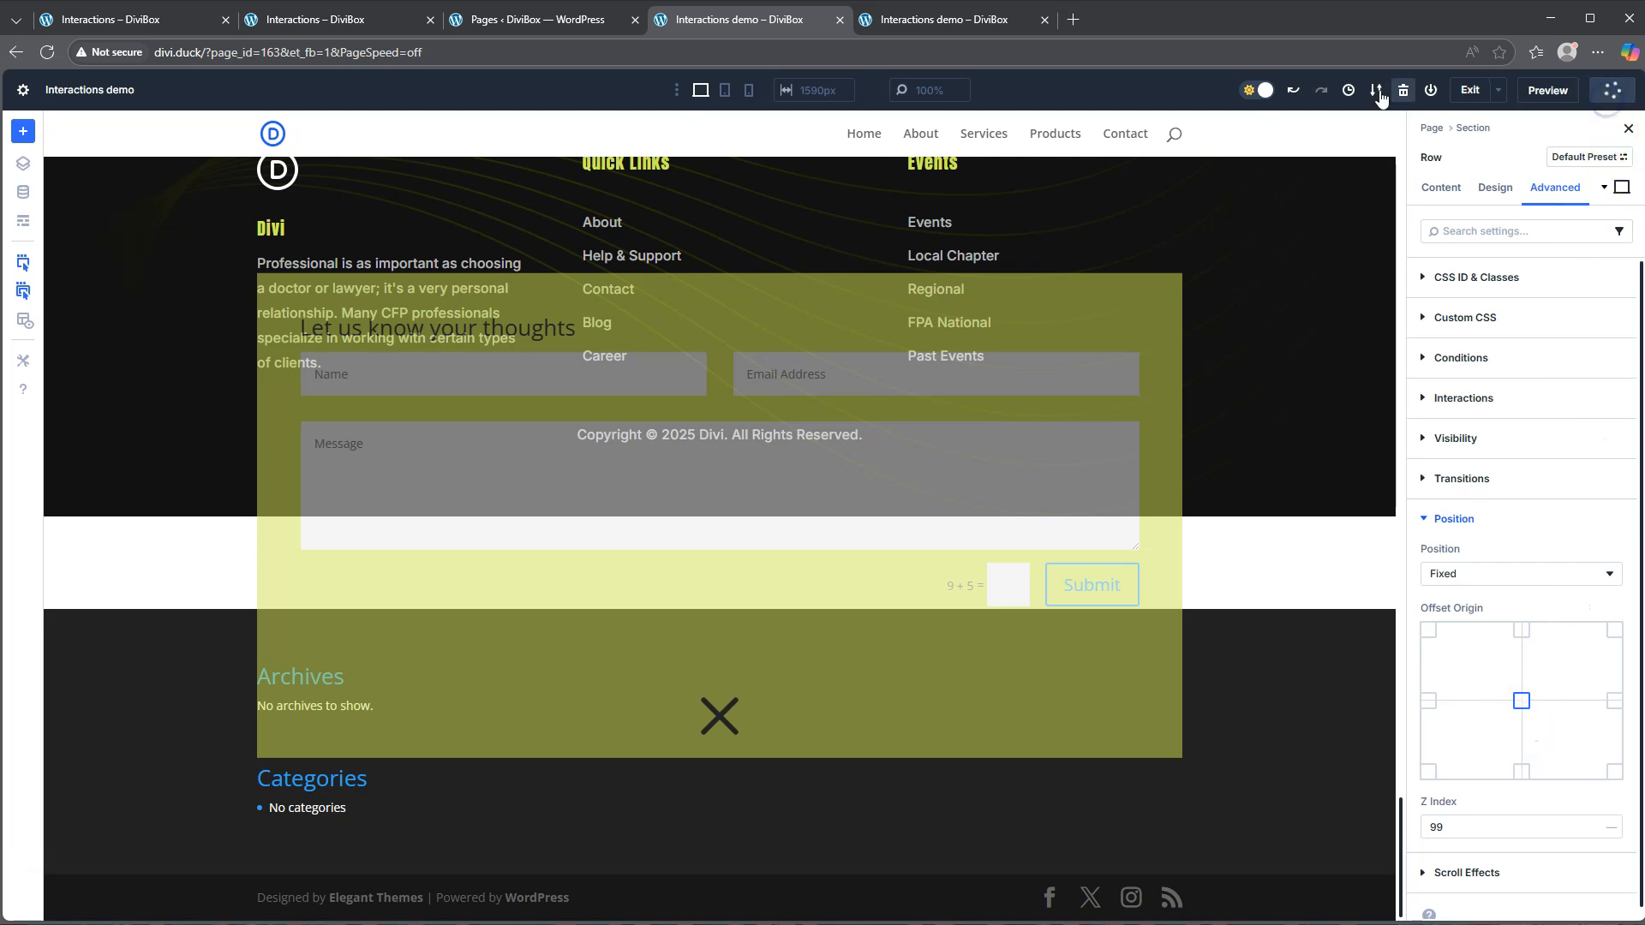
Step: Switch to the page preview and test closing the contact form popup with its X icon over the hero section
{"action": "left_click", "coordinate": [965, 26]}
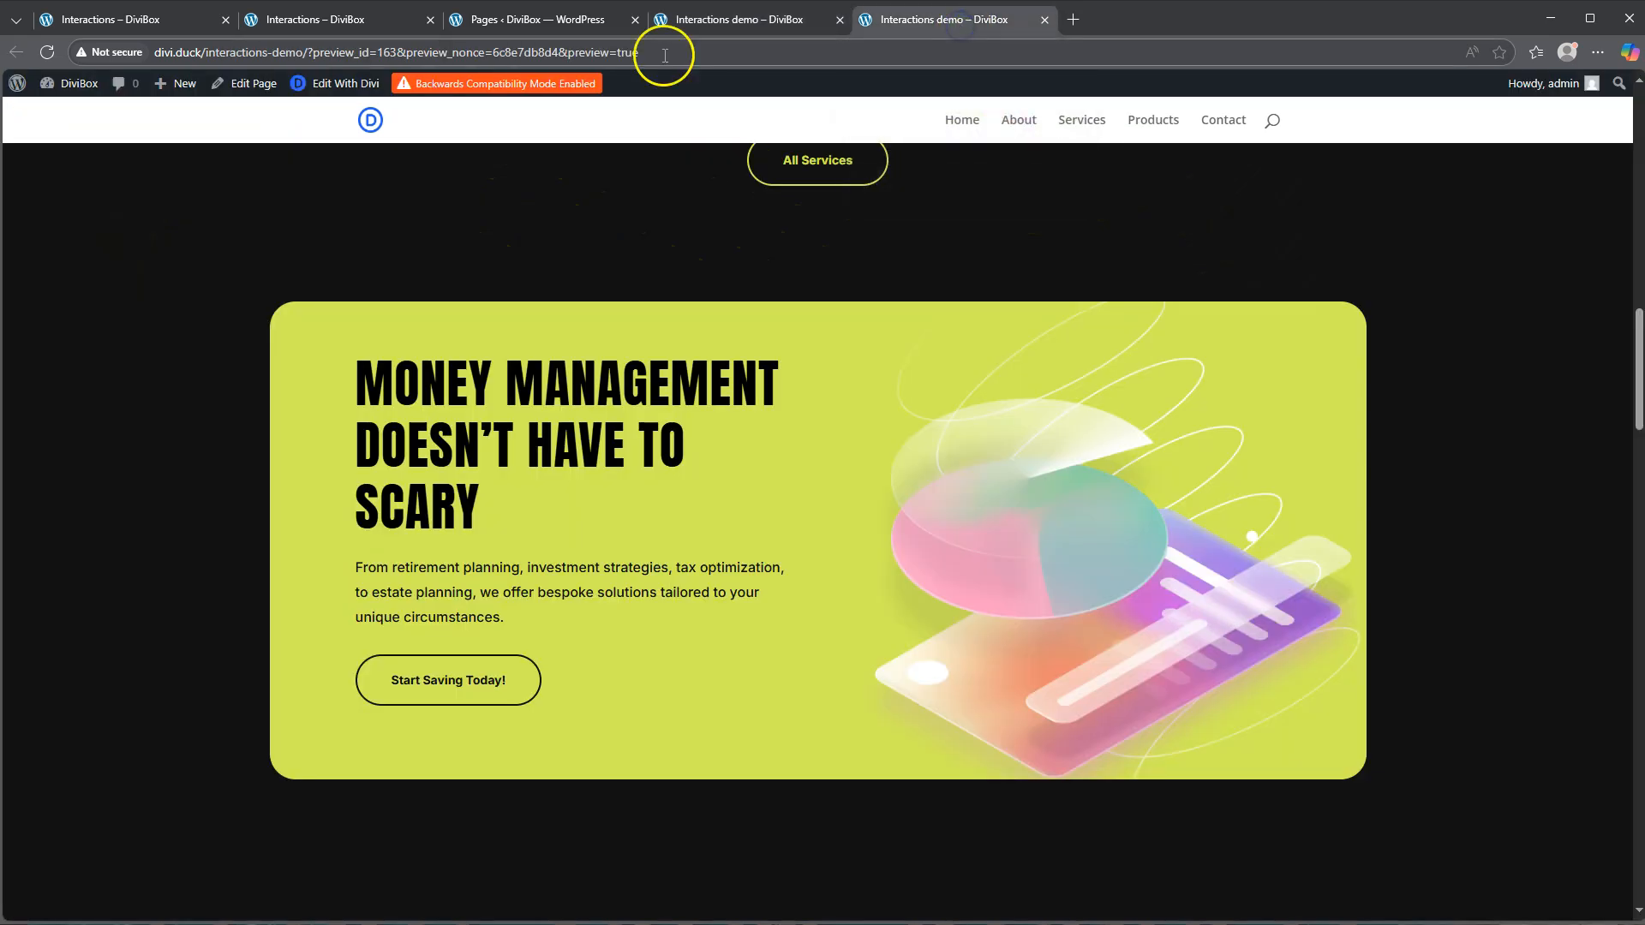
{"action": "scroll", "coordinate": [645, 233], "scroll_direction": "up", "scroll_amount": 15}
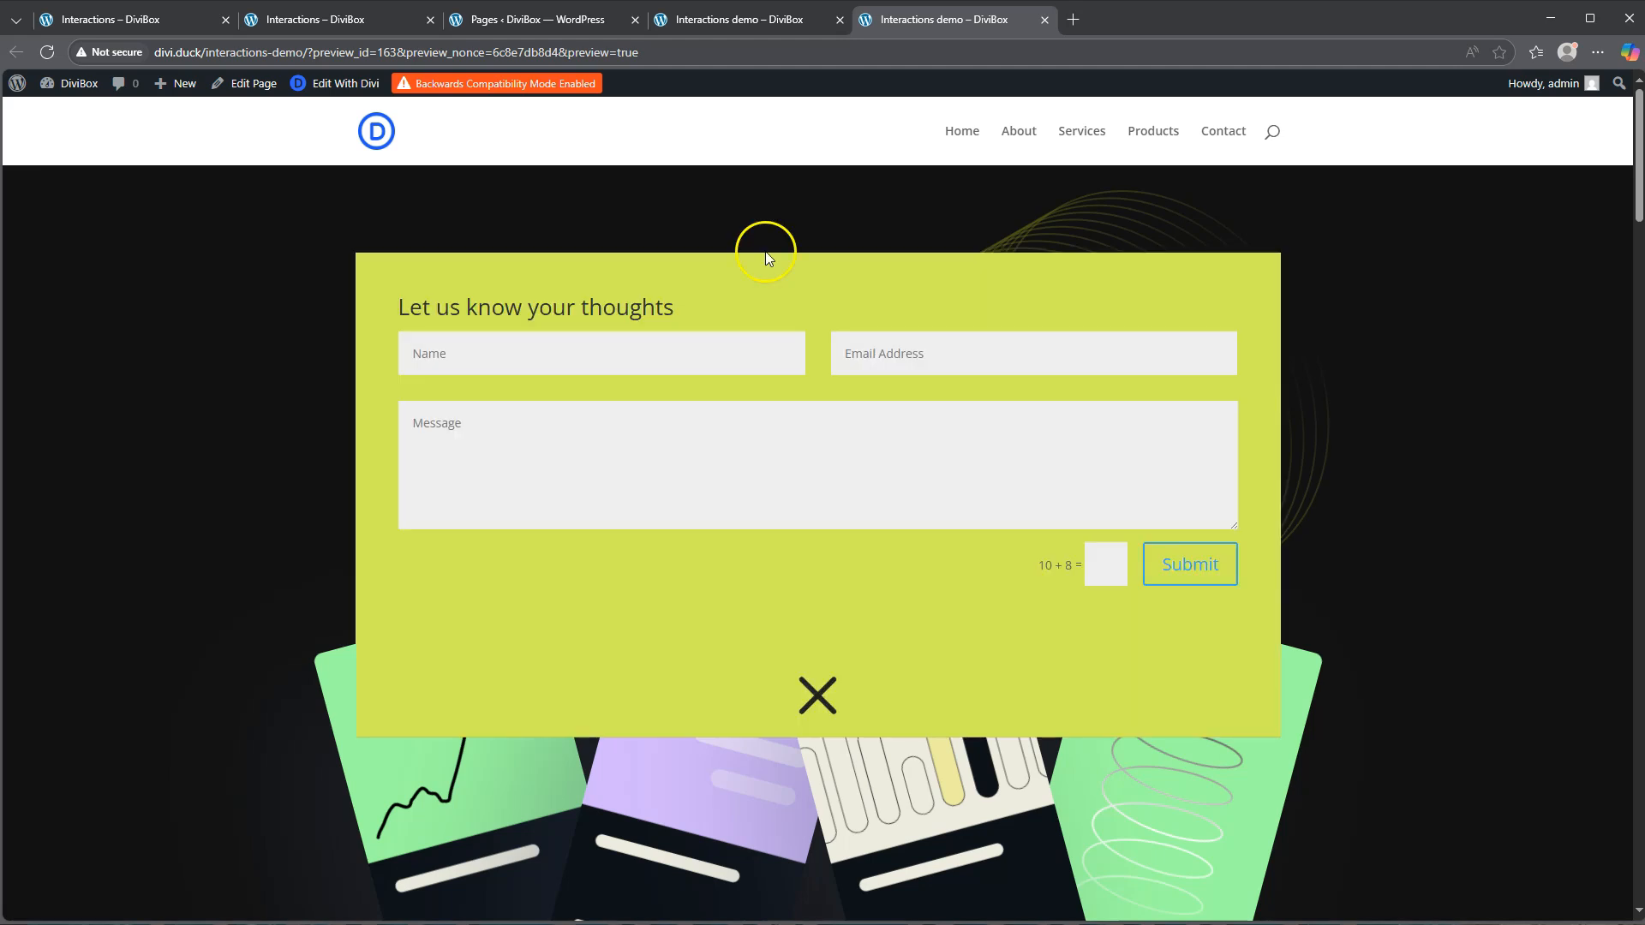
{"action": "left_click", "coordinate": [815, 697]}
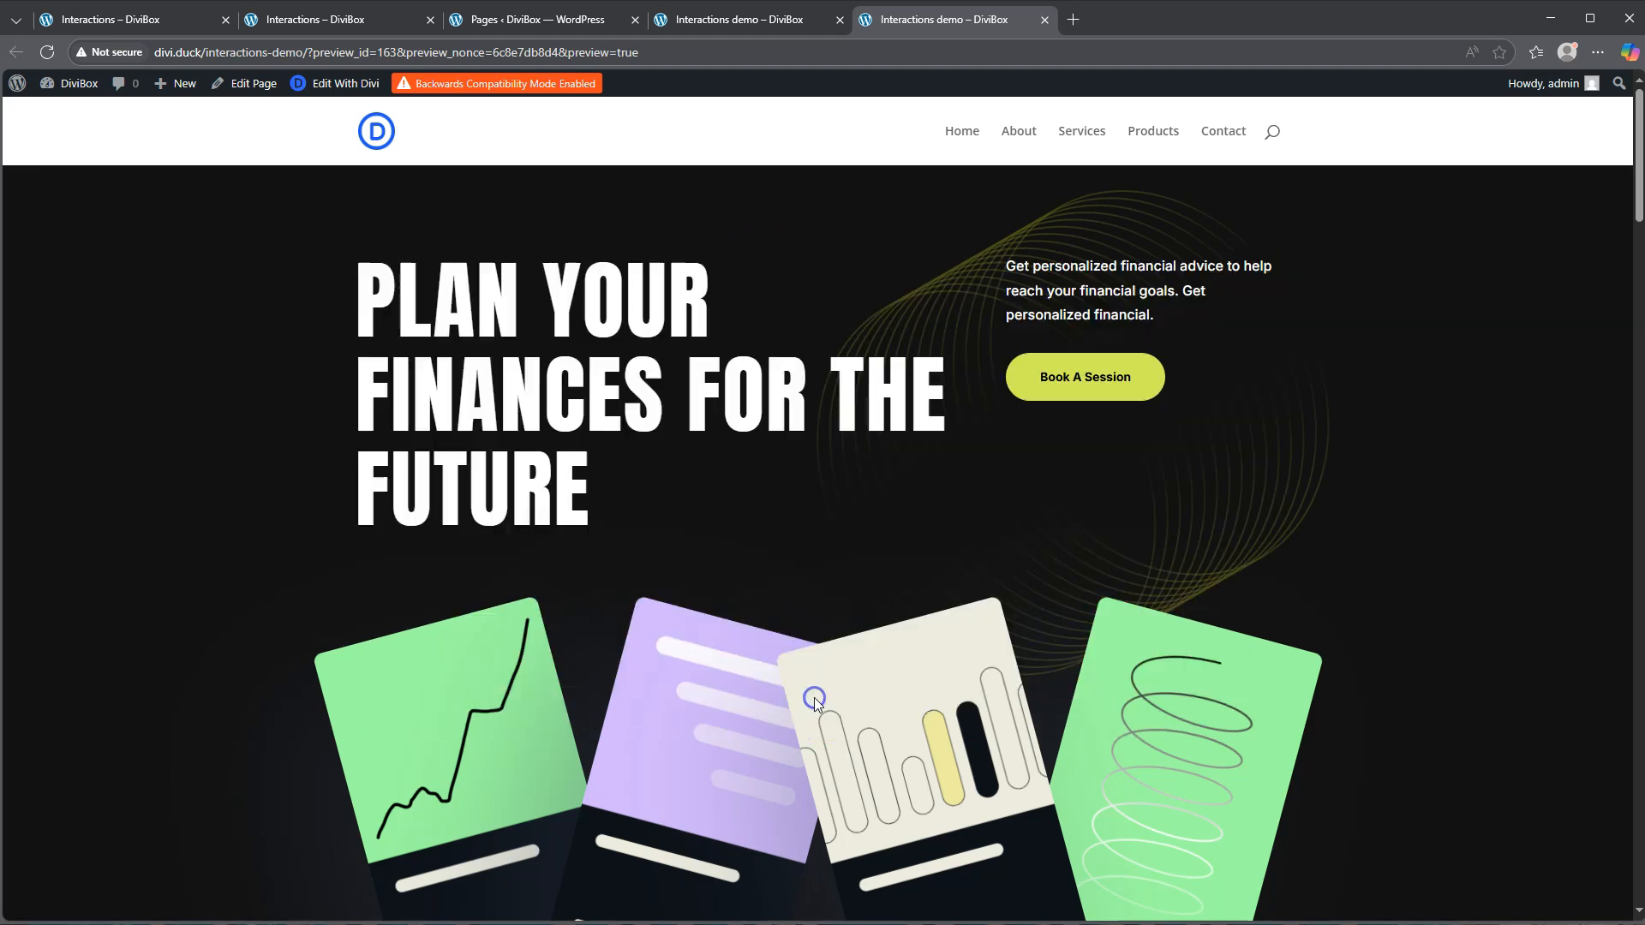
Step: Test the mouse movement effects on the money management, monitoring and fund selection images in the preview
{"action": "scroll", "coordinate": [845, 563], "scroll_direction": "down", "scroll_amount": 12}
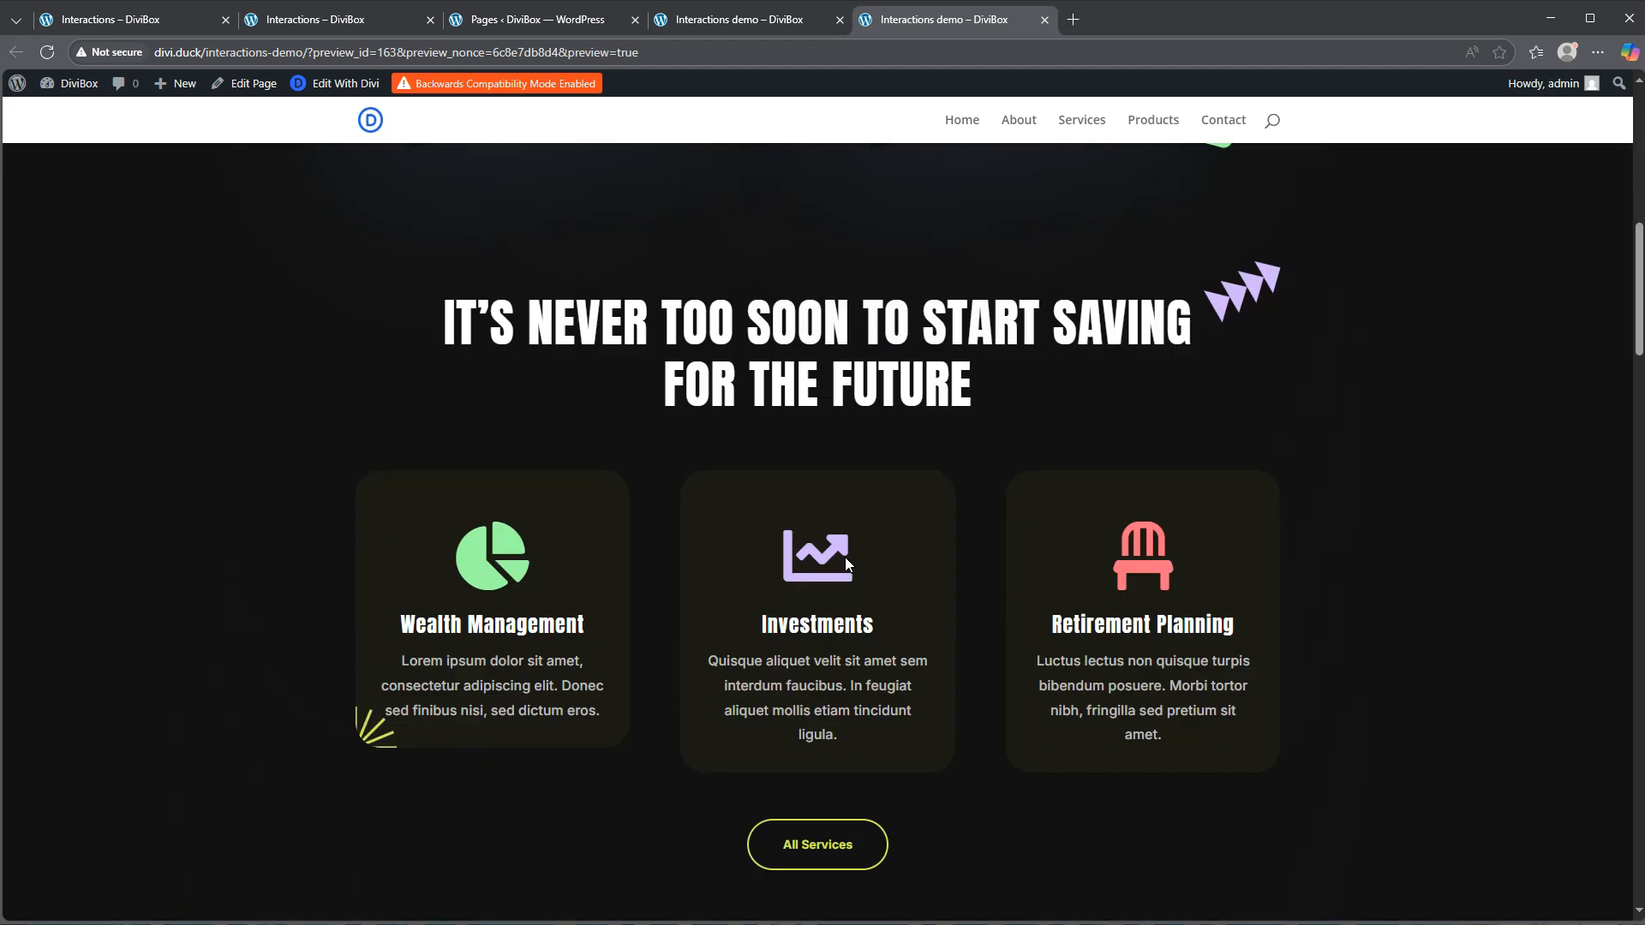
{"action": "scroll", "coordinate": [845, 558], "scroll_direction": "down", "scroll_amount": 4}
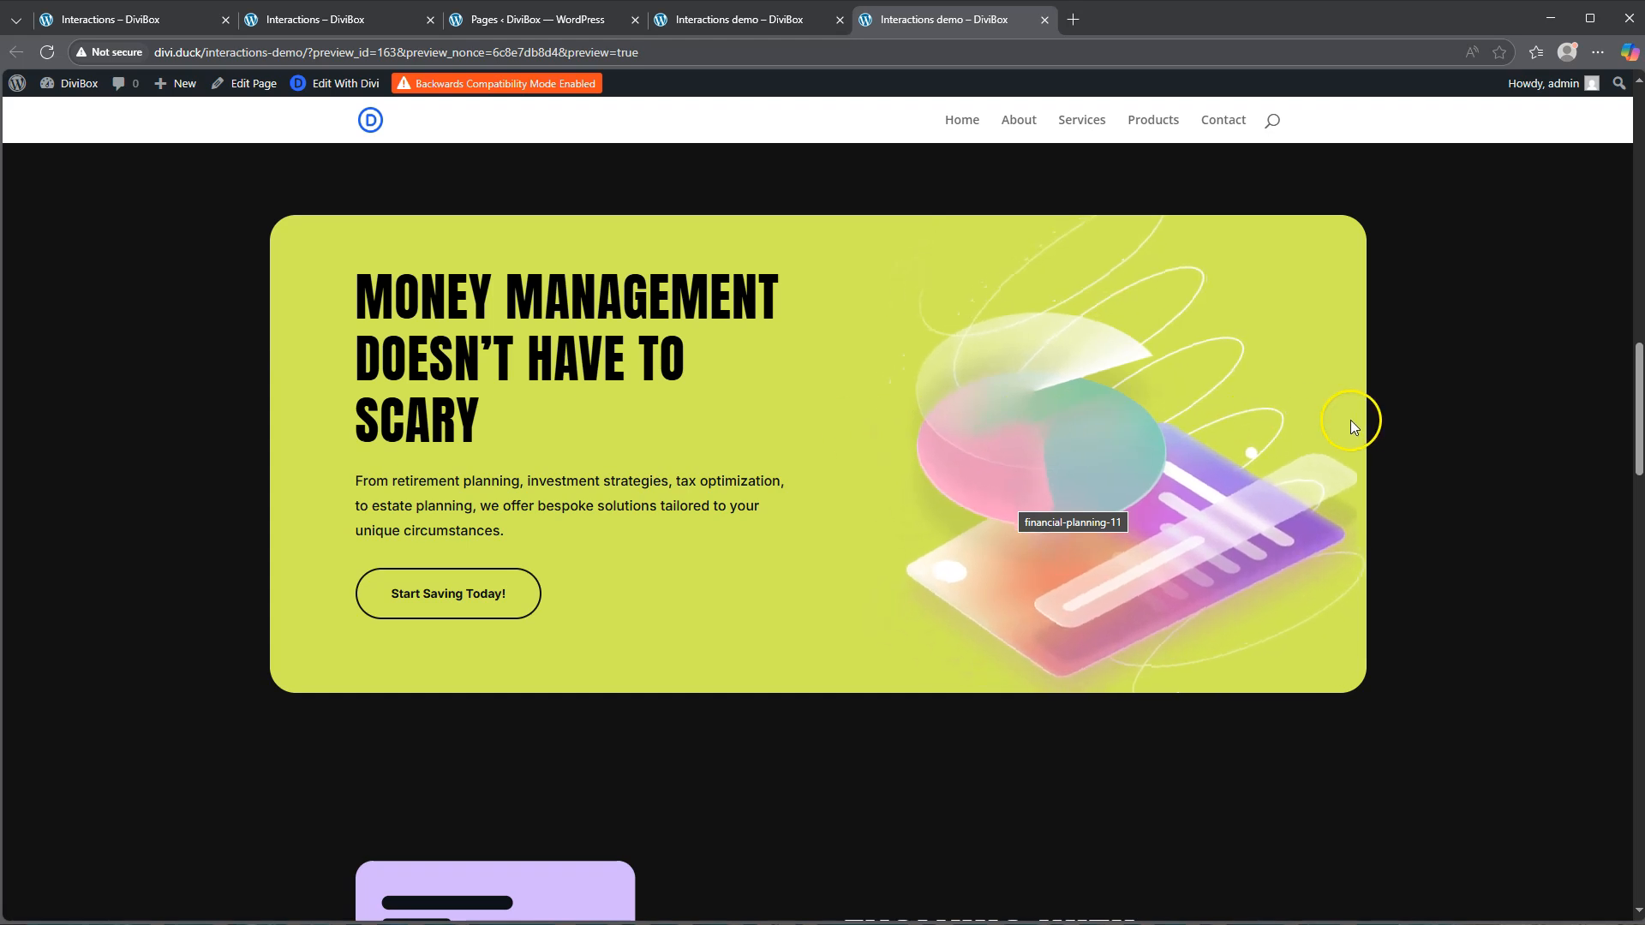
{"action": "scroll", "coordinate": [958, 468], "scroll_direction": "down", "scroll_amount": 5}
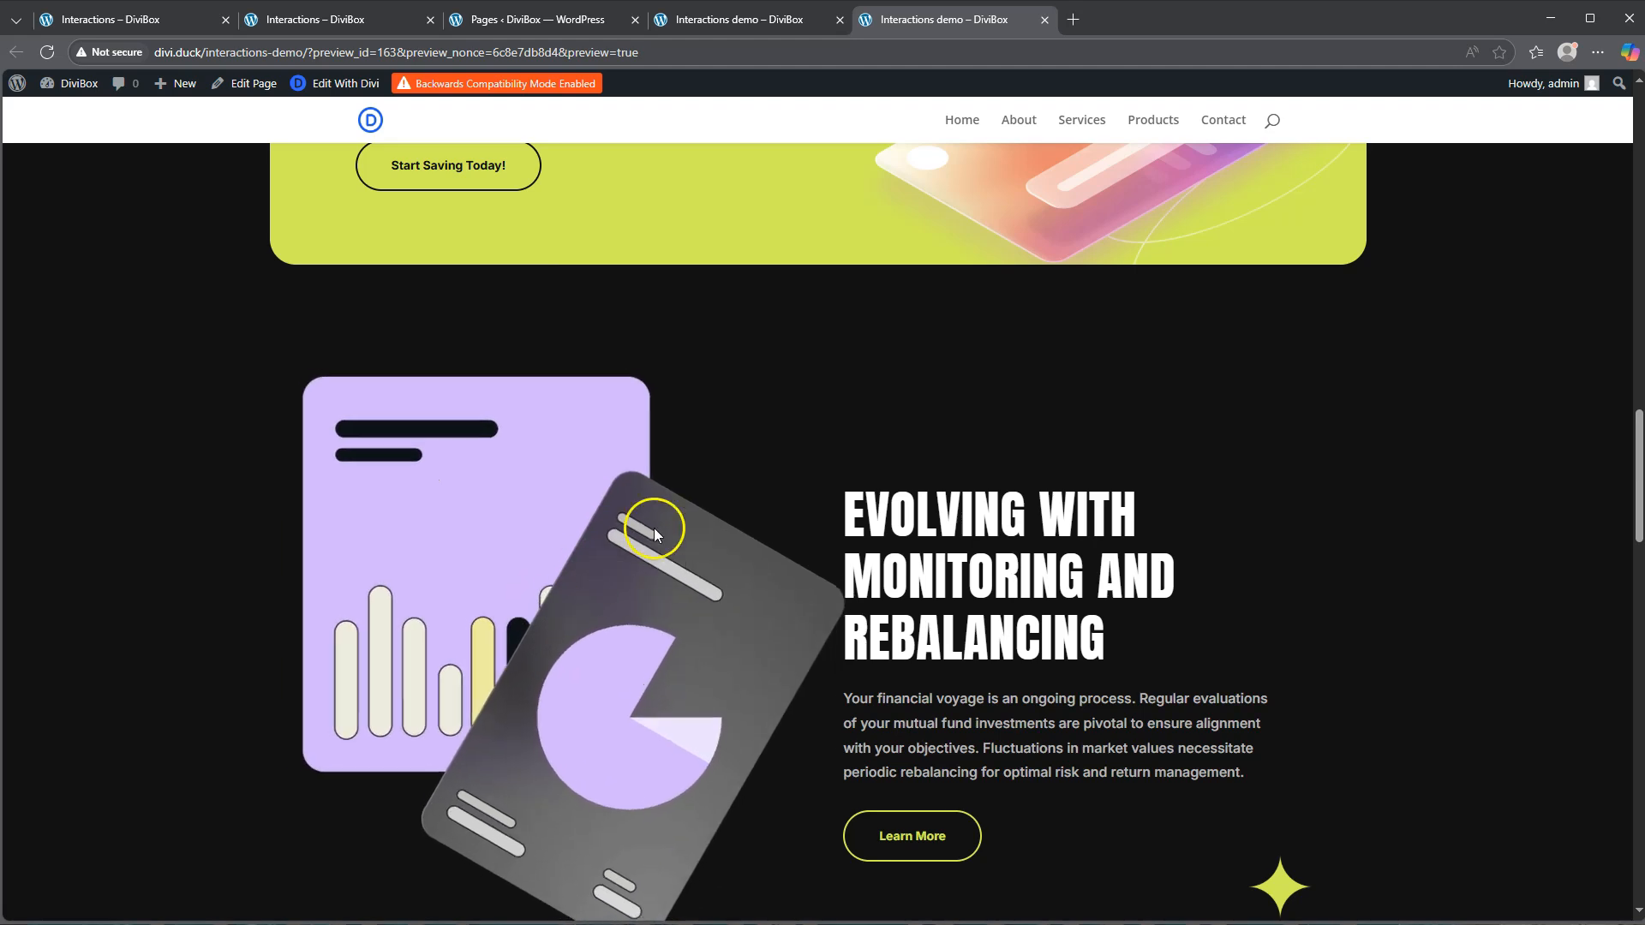
{"action": "scroll", "coordinate": [1293, 538], "scroll_direction": "down", "scroll_amount": 8}
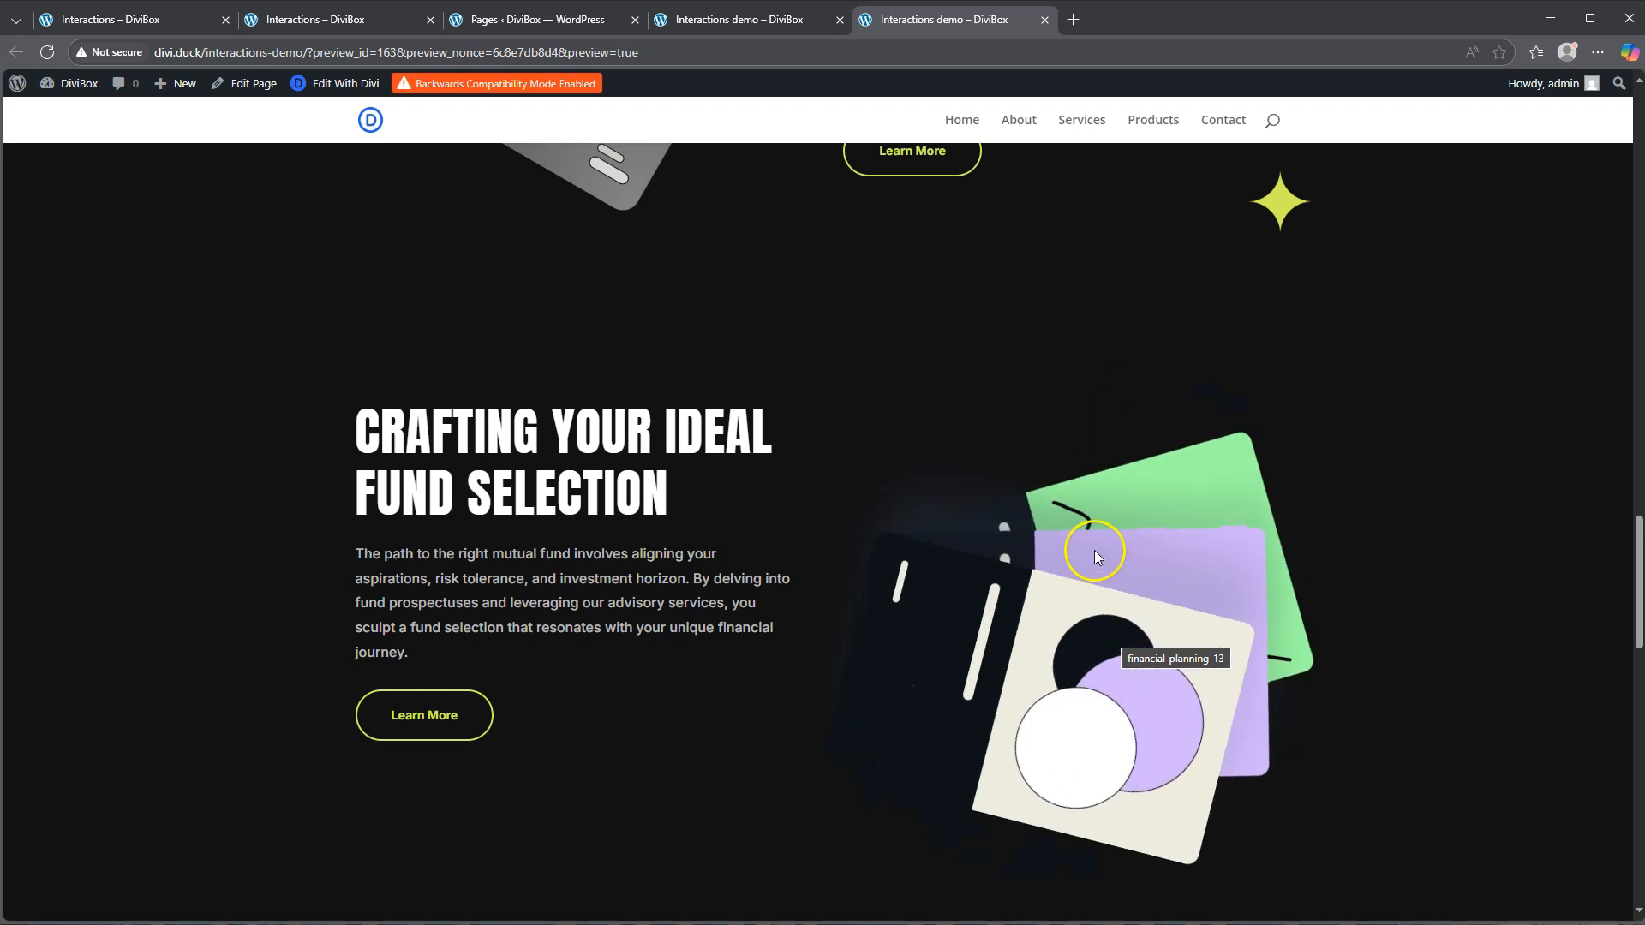
{"action": "scroll", "coordinate": [1406, 484], "scroll_direction": "down", "scroll_amount": 5}
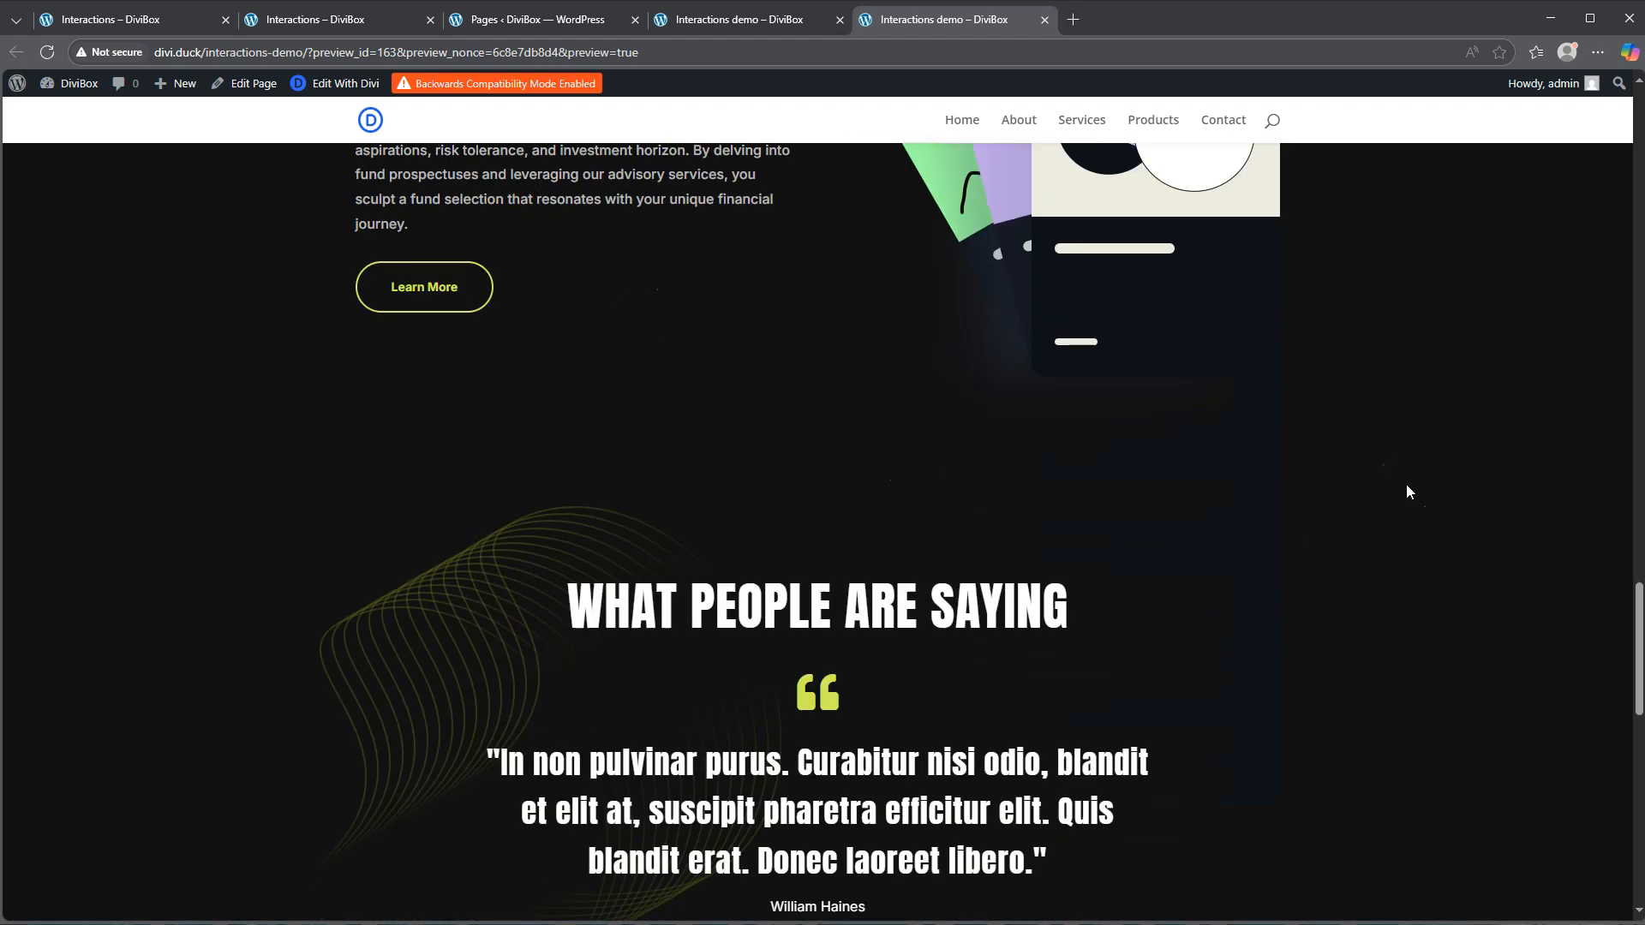
Step: Return to the builder, open the monitoring image's Mouse Enter interaction and examine the available trigger events
{"action": "left_click", "coordinate": [722, 24]}
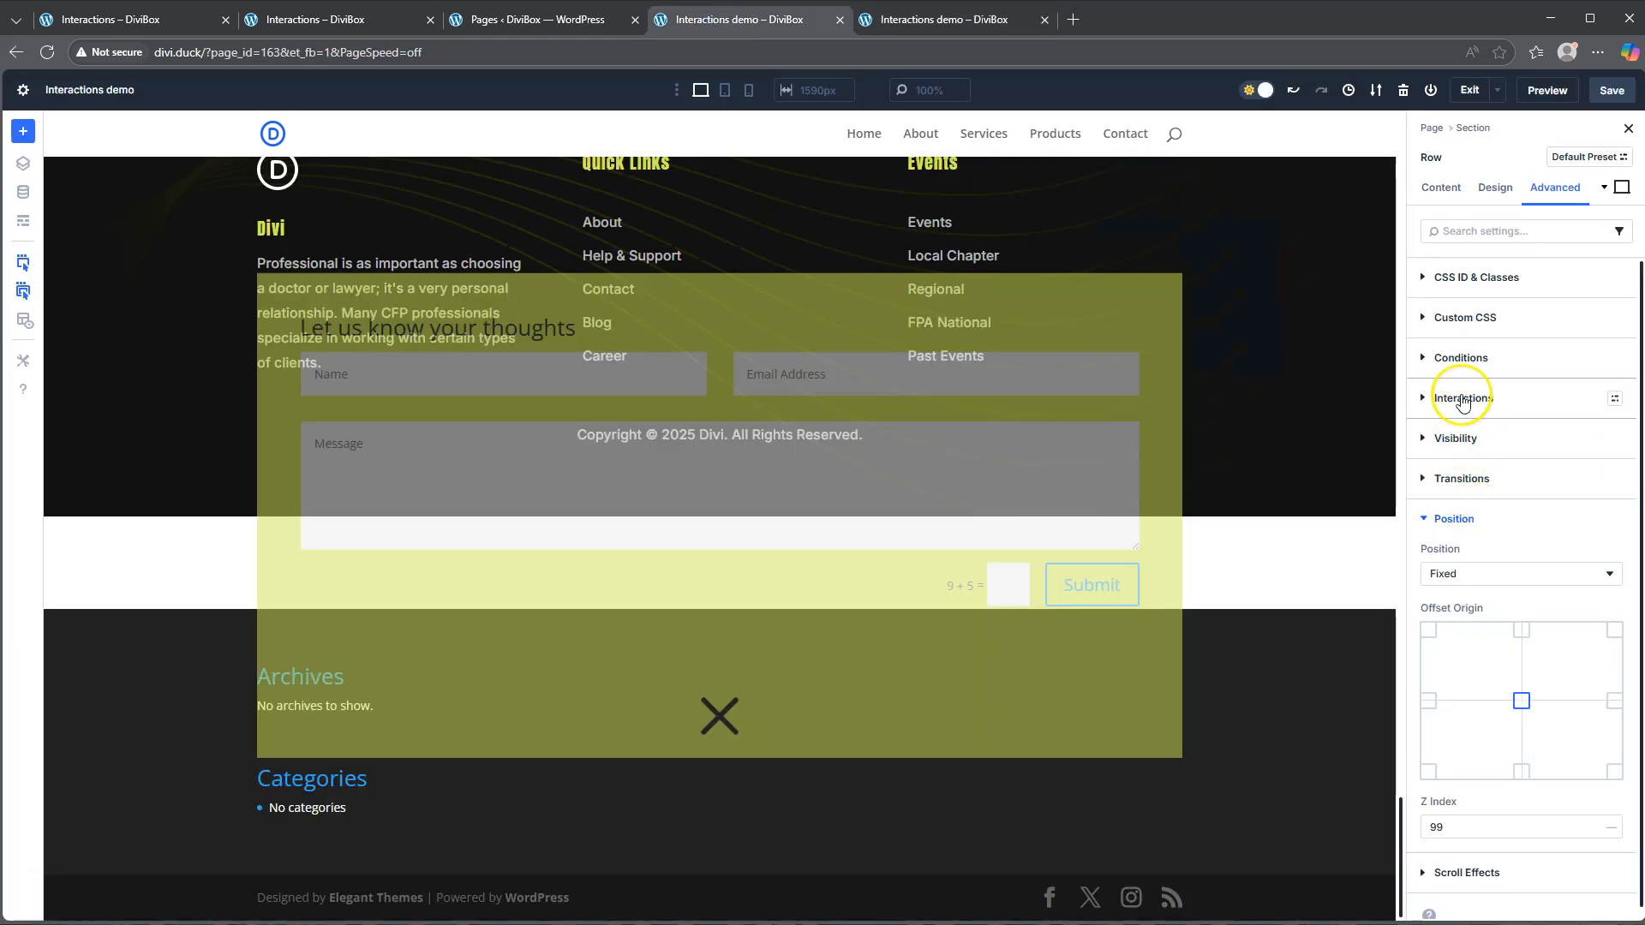
{"action": "scroll", "coordinate": [942, 467], "scroll_direction": "up", "scroll_amount": 15}
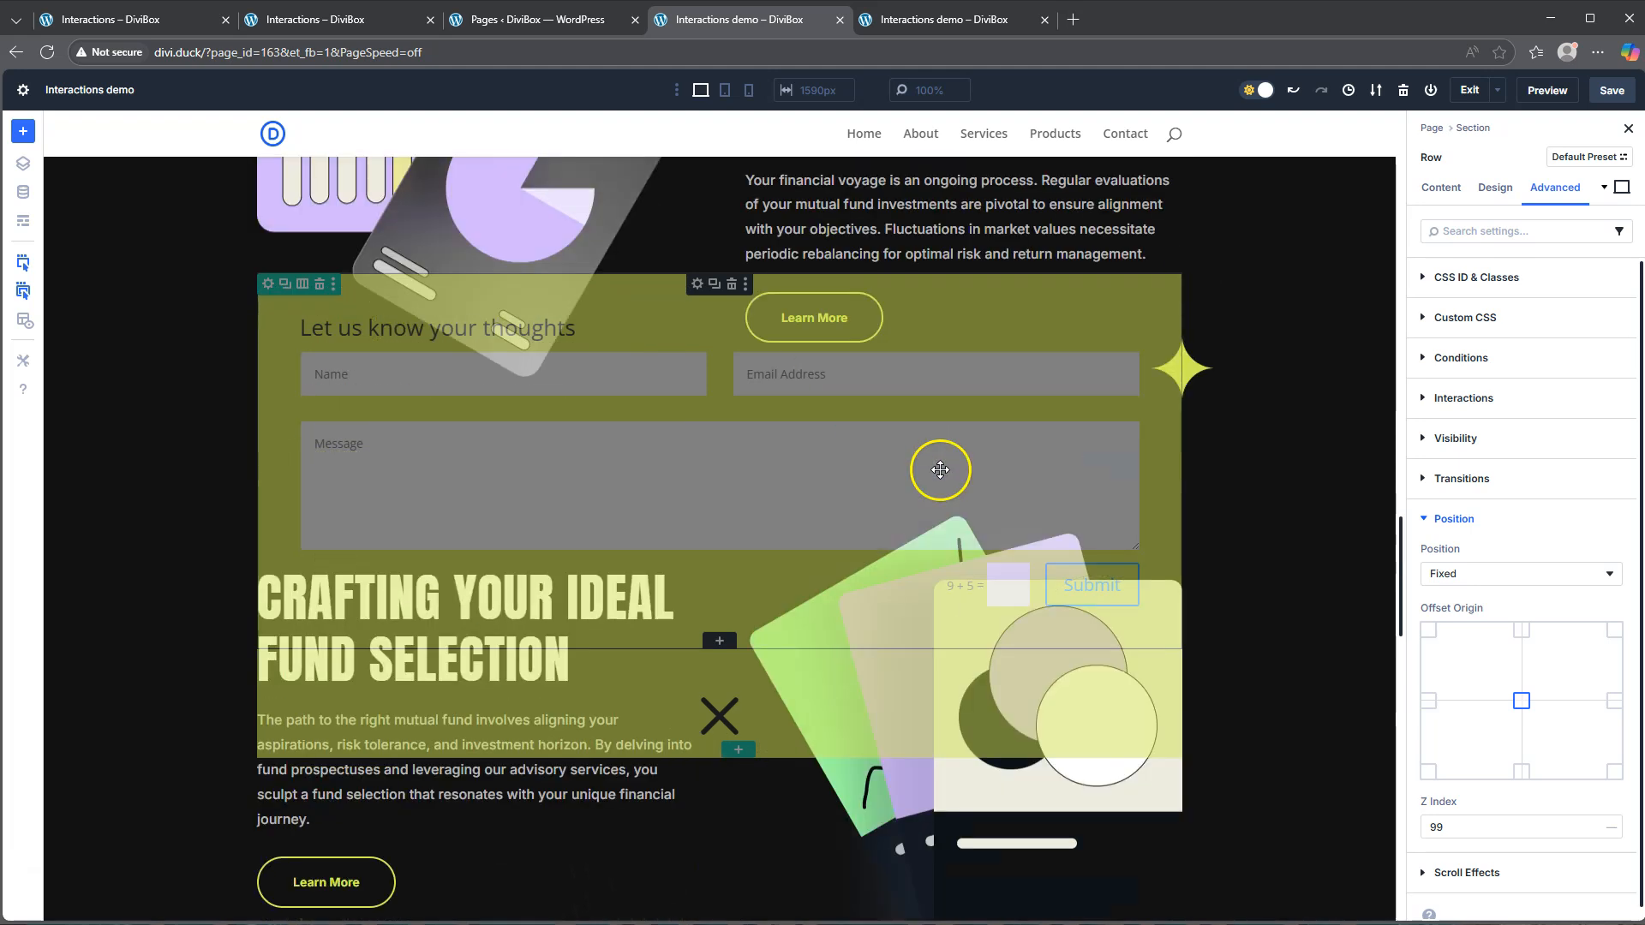
{"action": "left_click", "coordinate": [476, 197]}
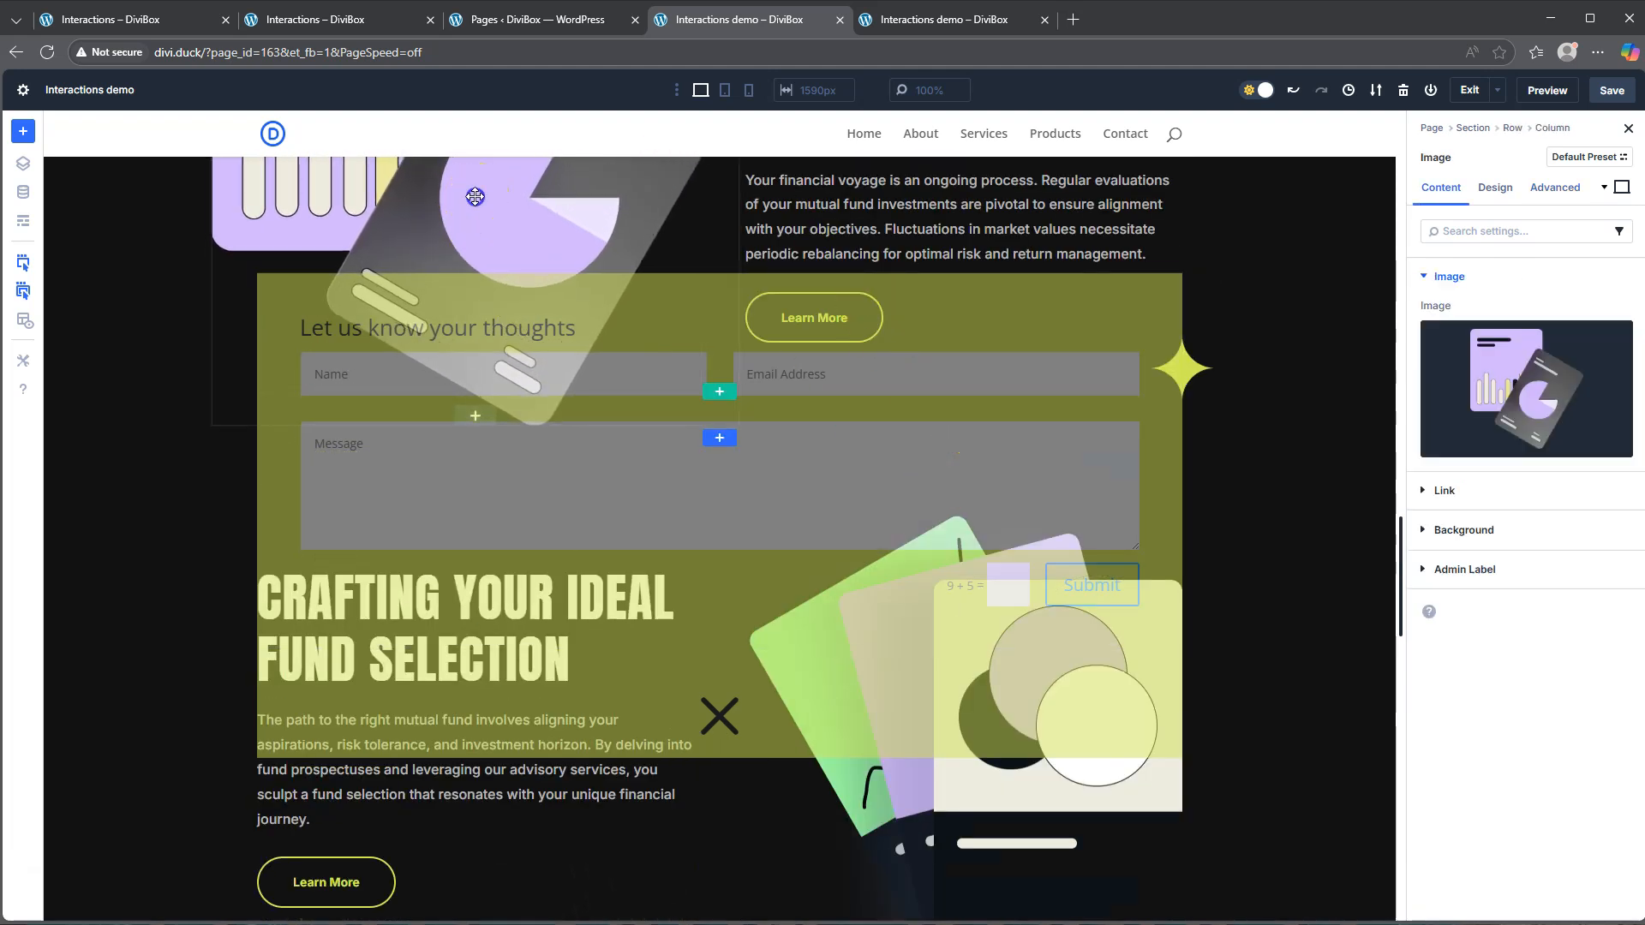
{"action": "left_click", "coordinate": [1555, 187]}
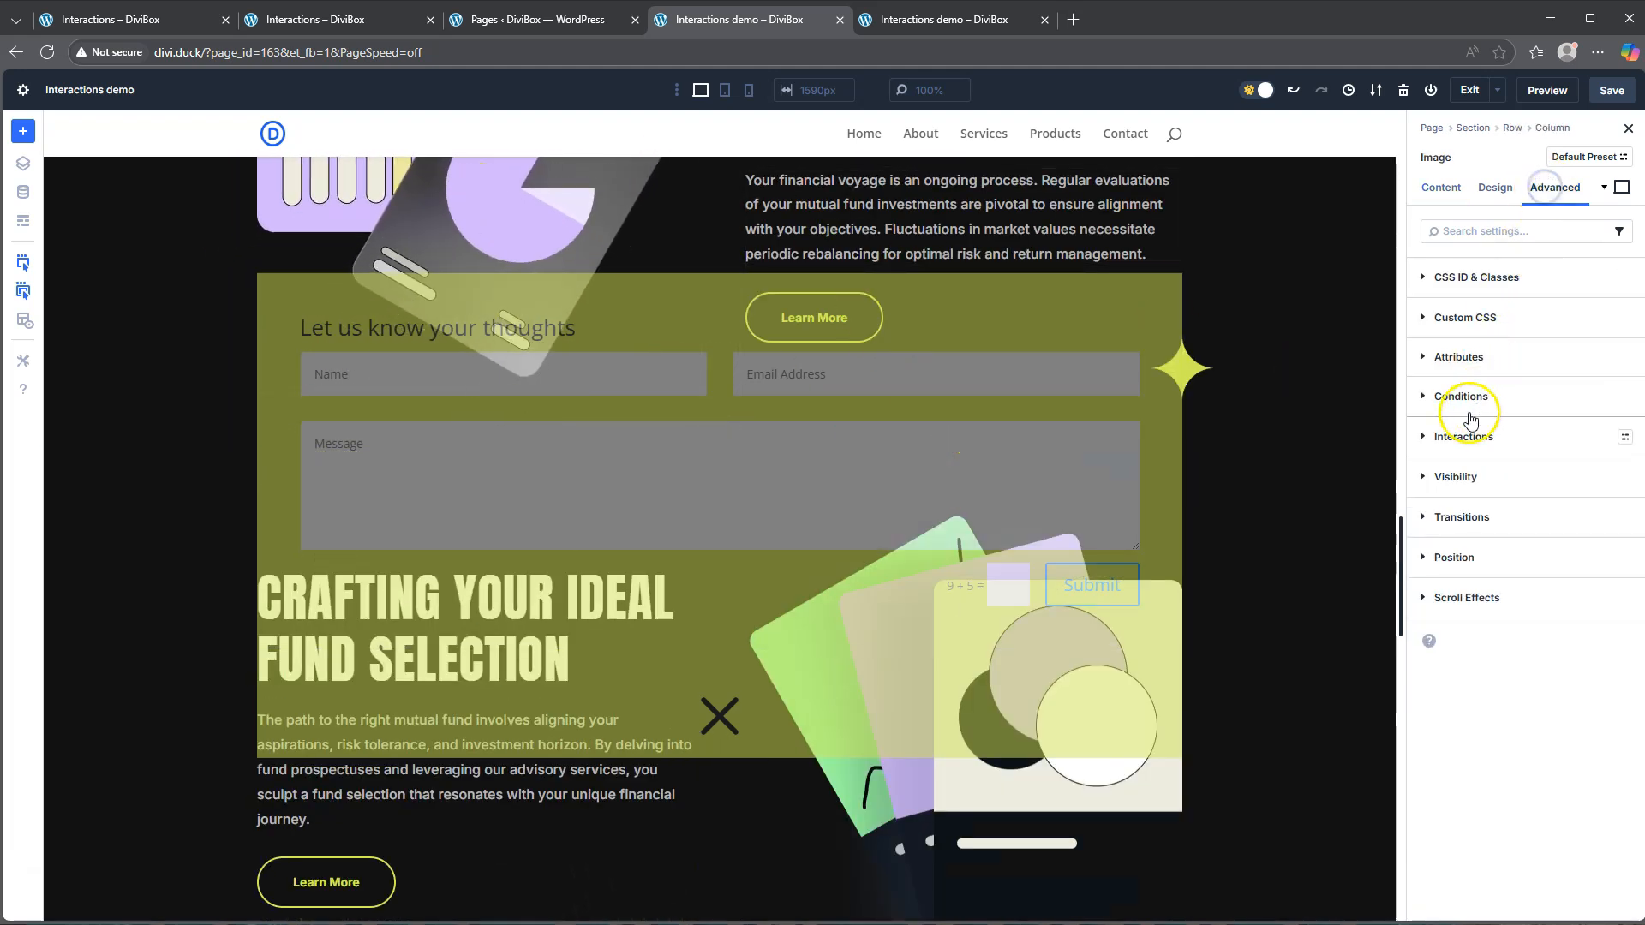
{"action": "left_click", "coordinate": [1465, 434]}
{"action": "left_click", "coordinate": [1432, 469]}
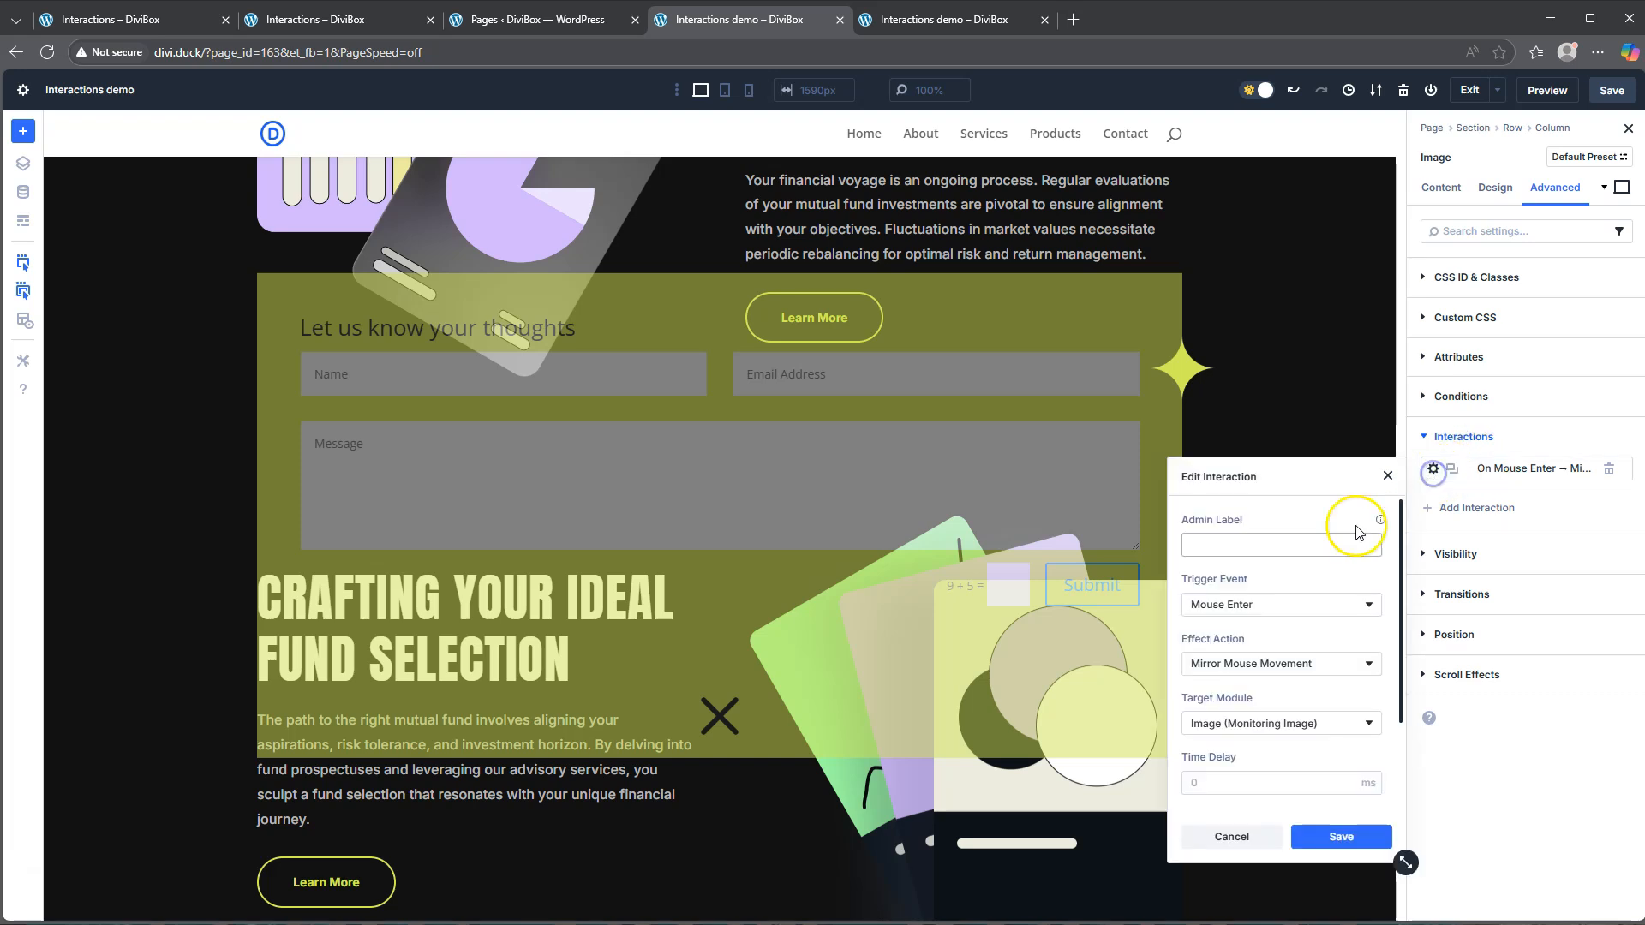
{"action": "left_click", "coordinate": [1241, 608]}
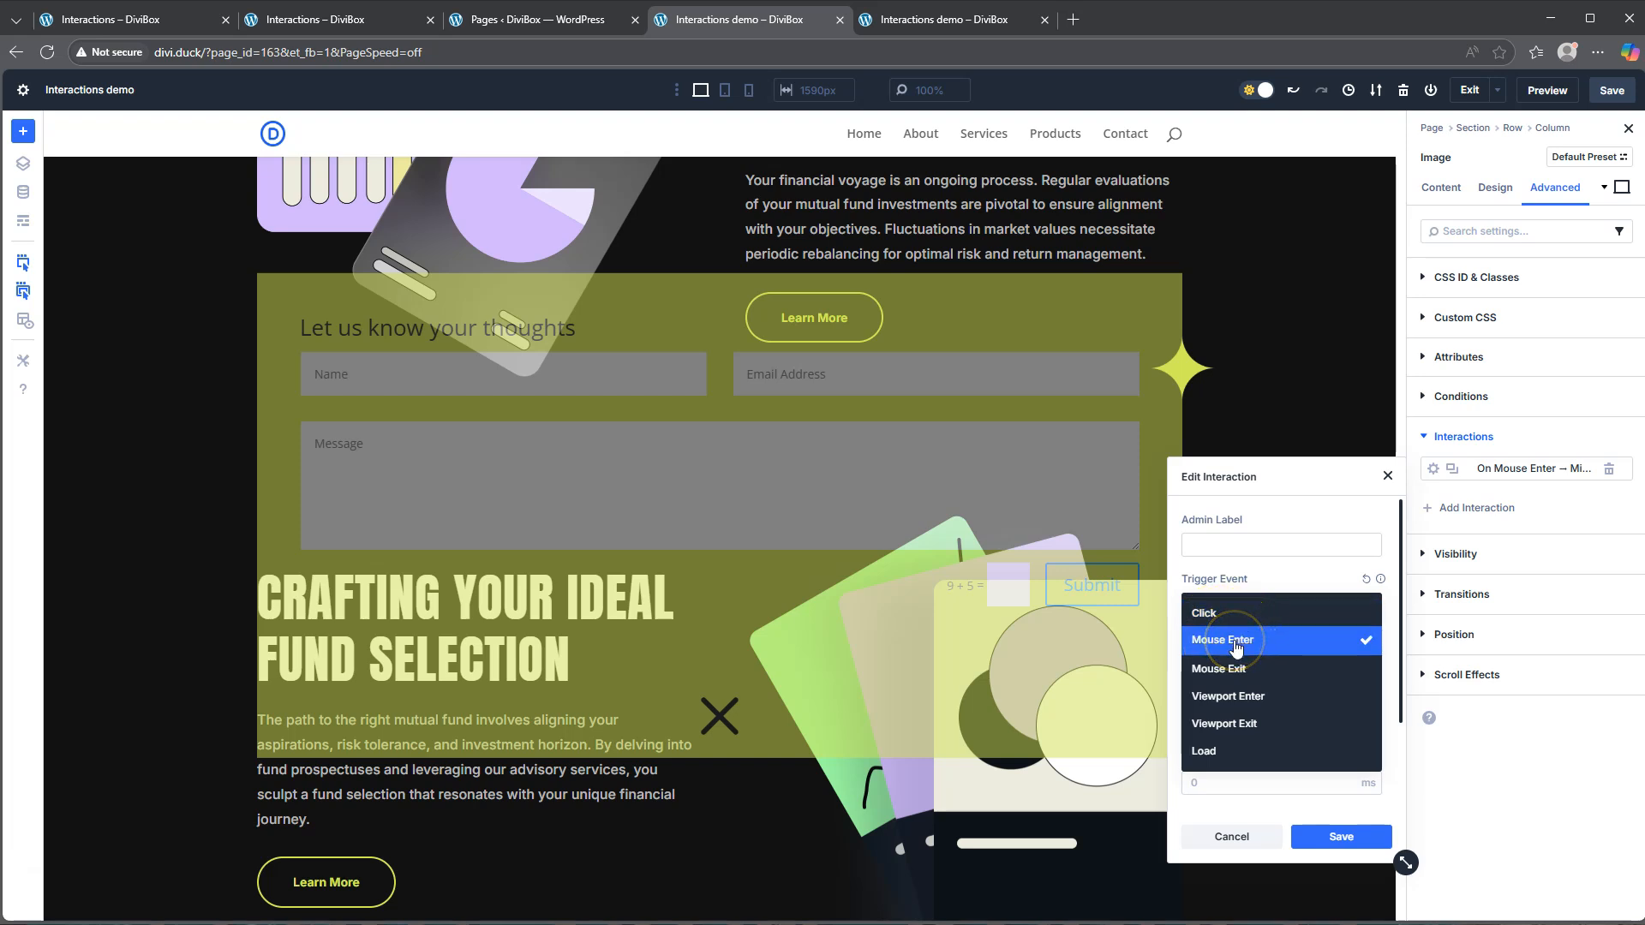
{"action": "left_click", "coordinate": [1230, 751]}
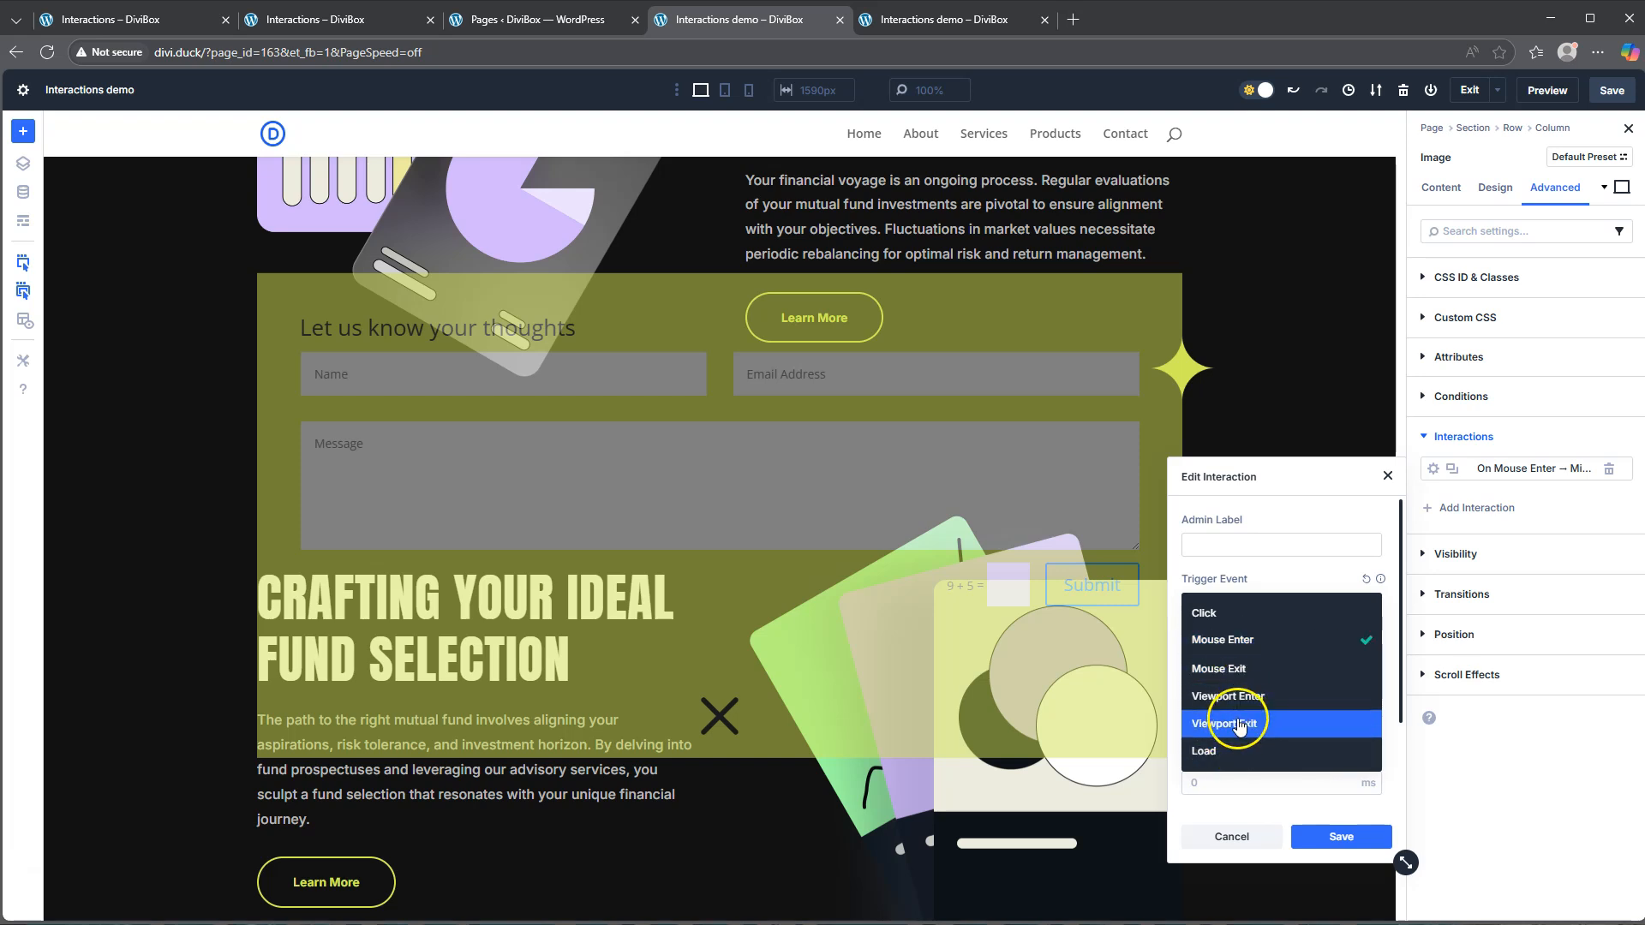
{"action": "scroll", "coordinate": [1149, 452], "scroll_direction": "down", "scroll_amount": 7}
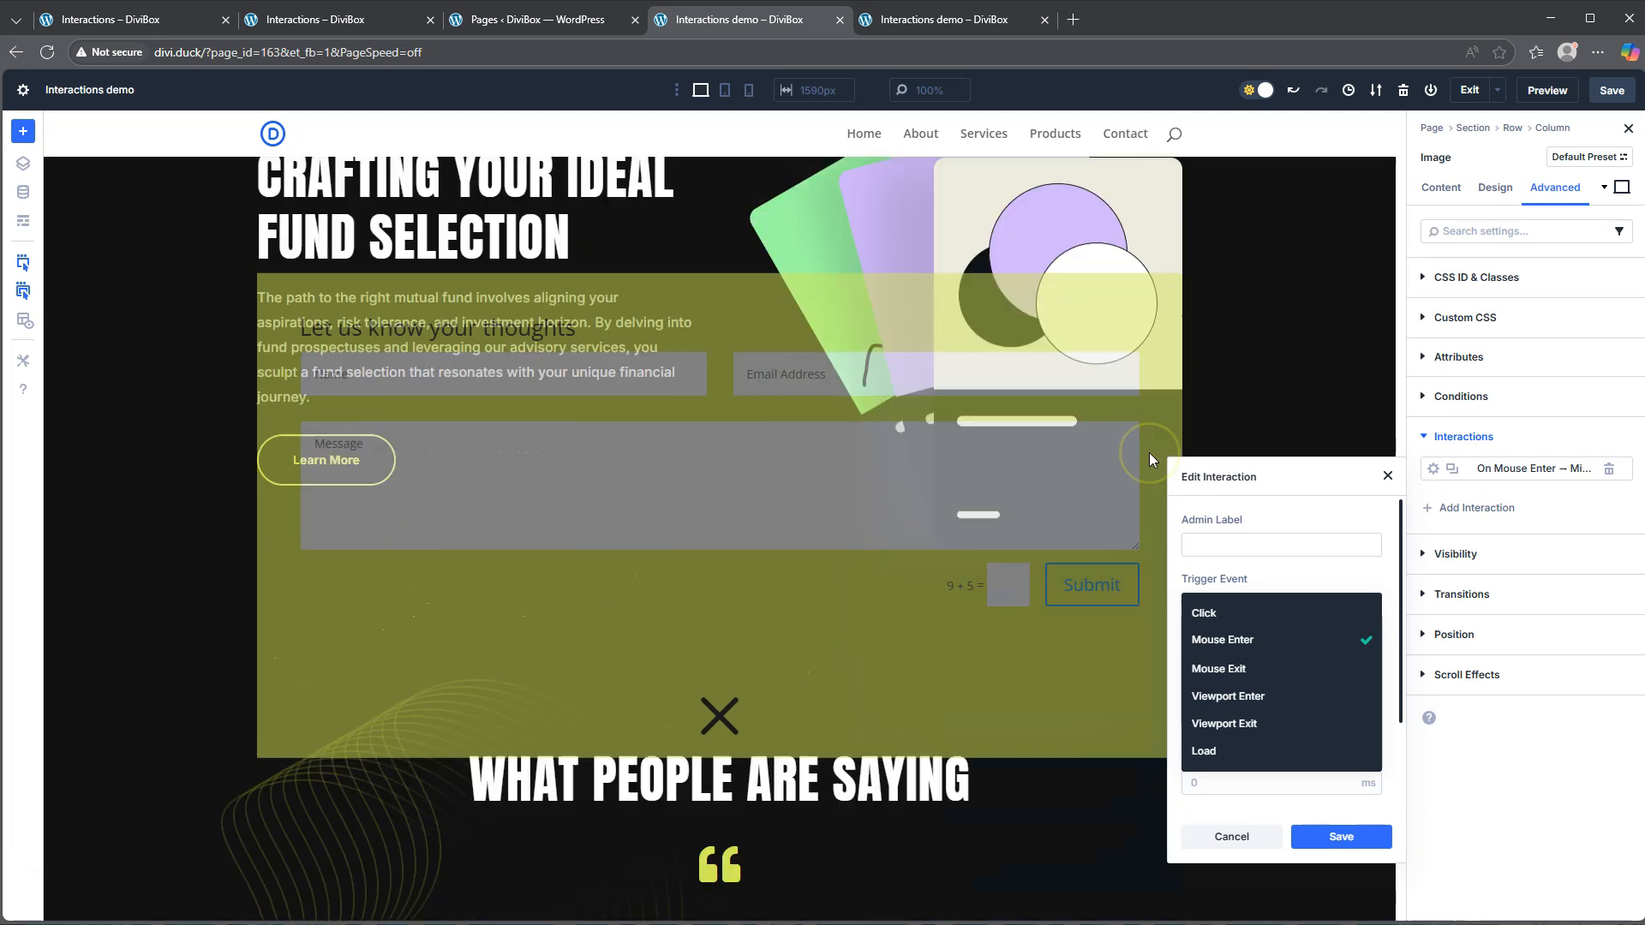